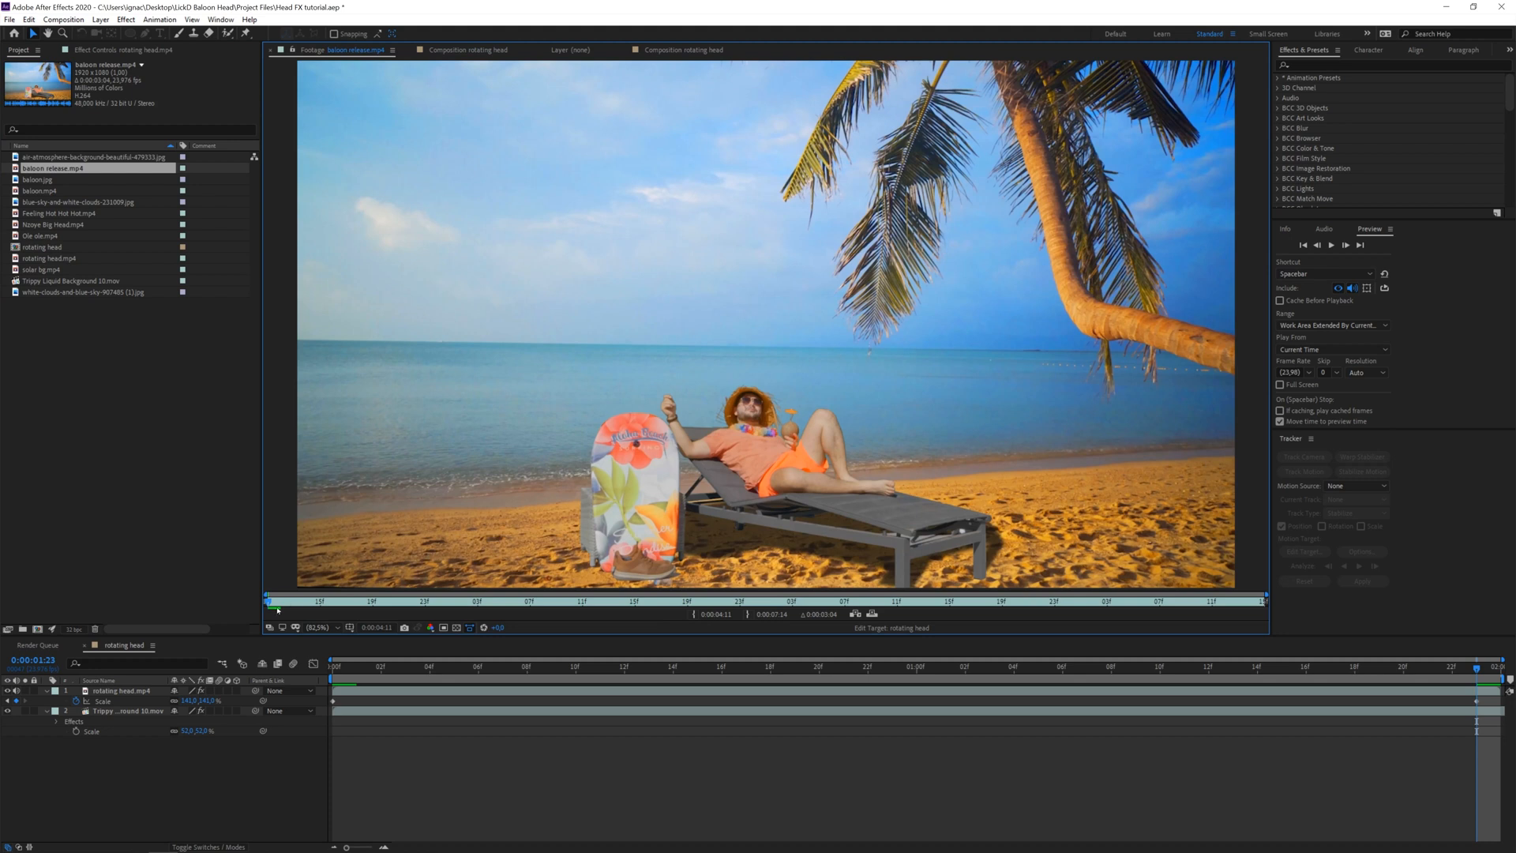
Create separate new compositions from the baloon release.mp4 and baloon.mp4 footage.
left_click_drag(63, 170, 41, 631)
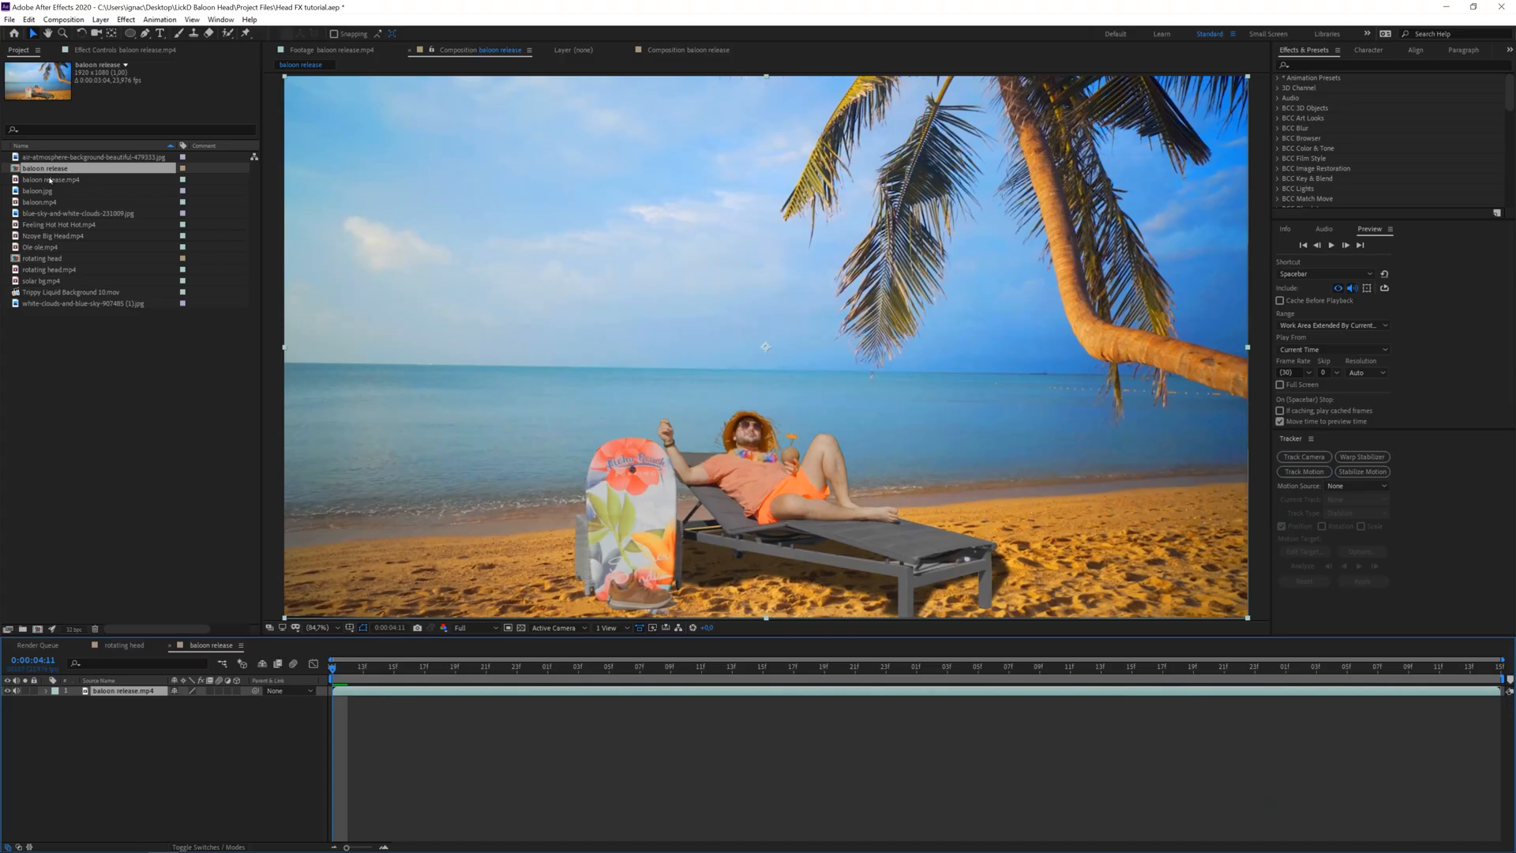
double_click(49, 180)
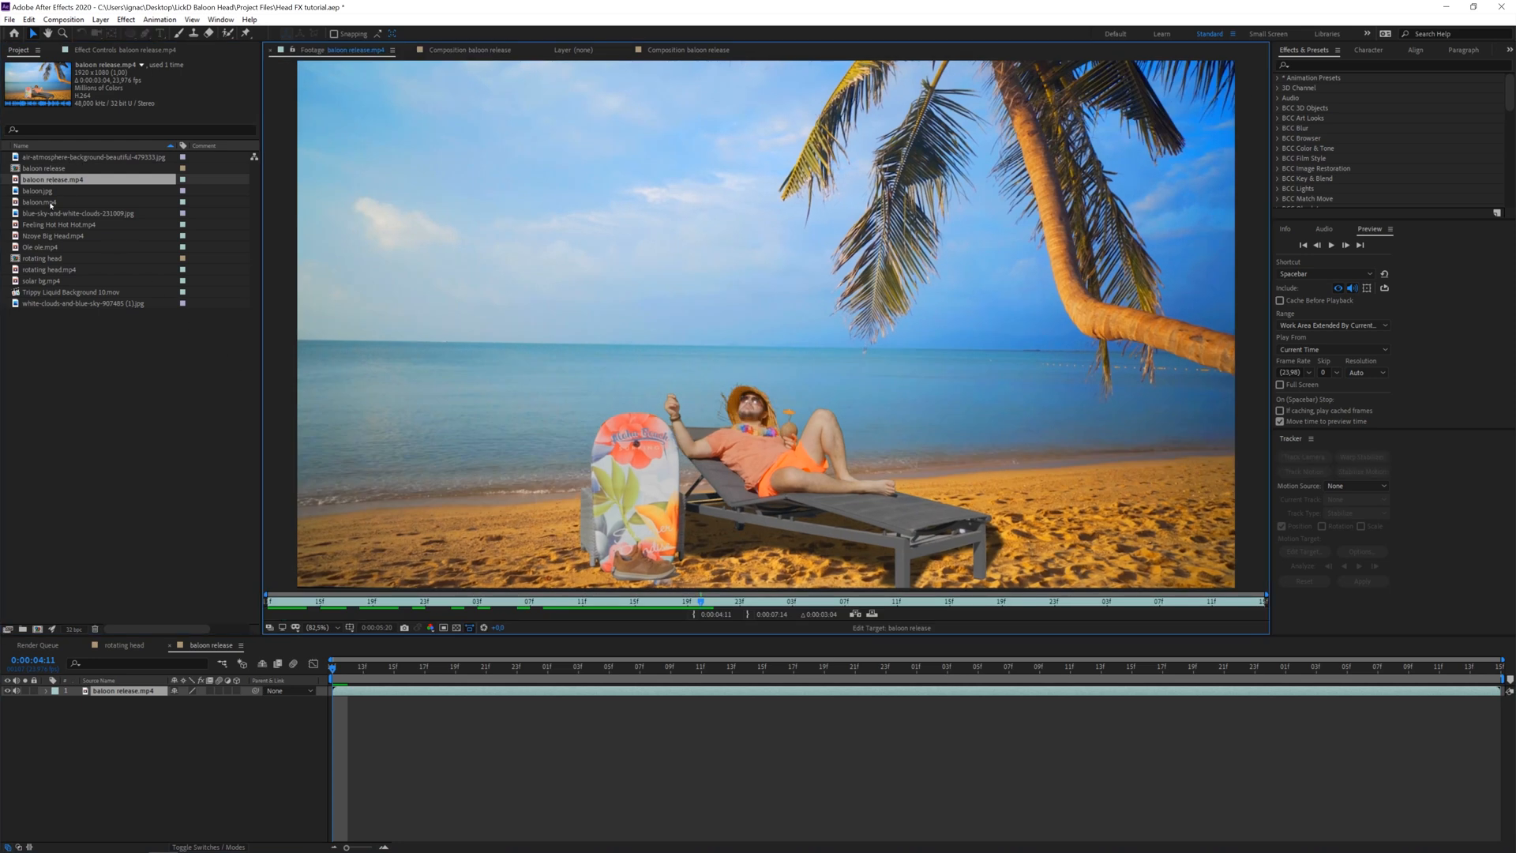
double_click(41, 202)
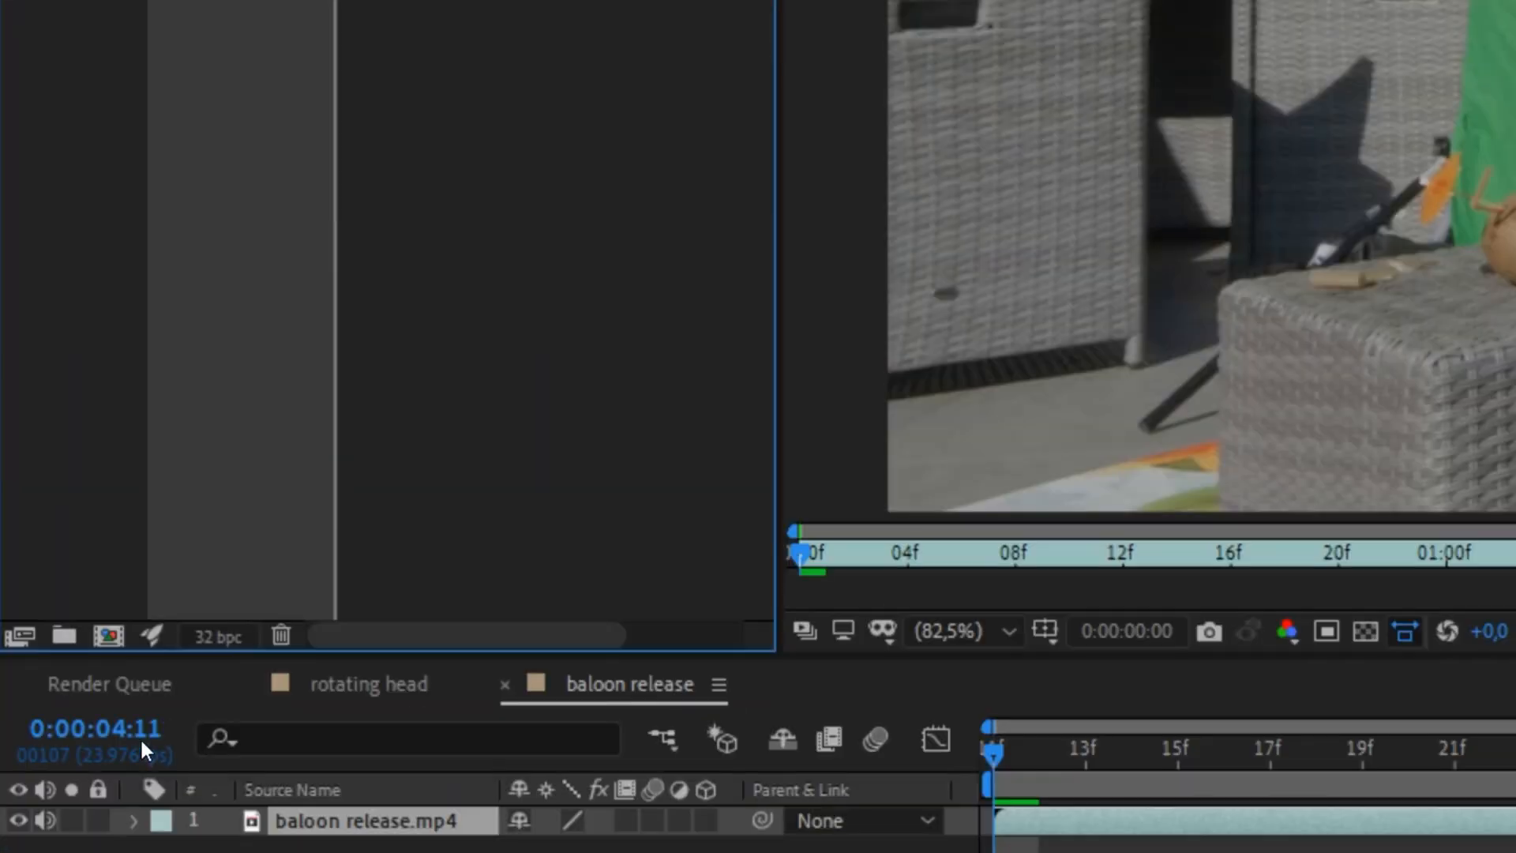
left_click(141, 742)
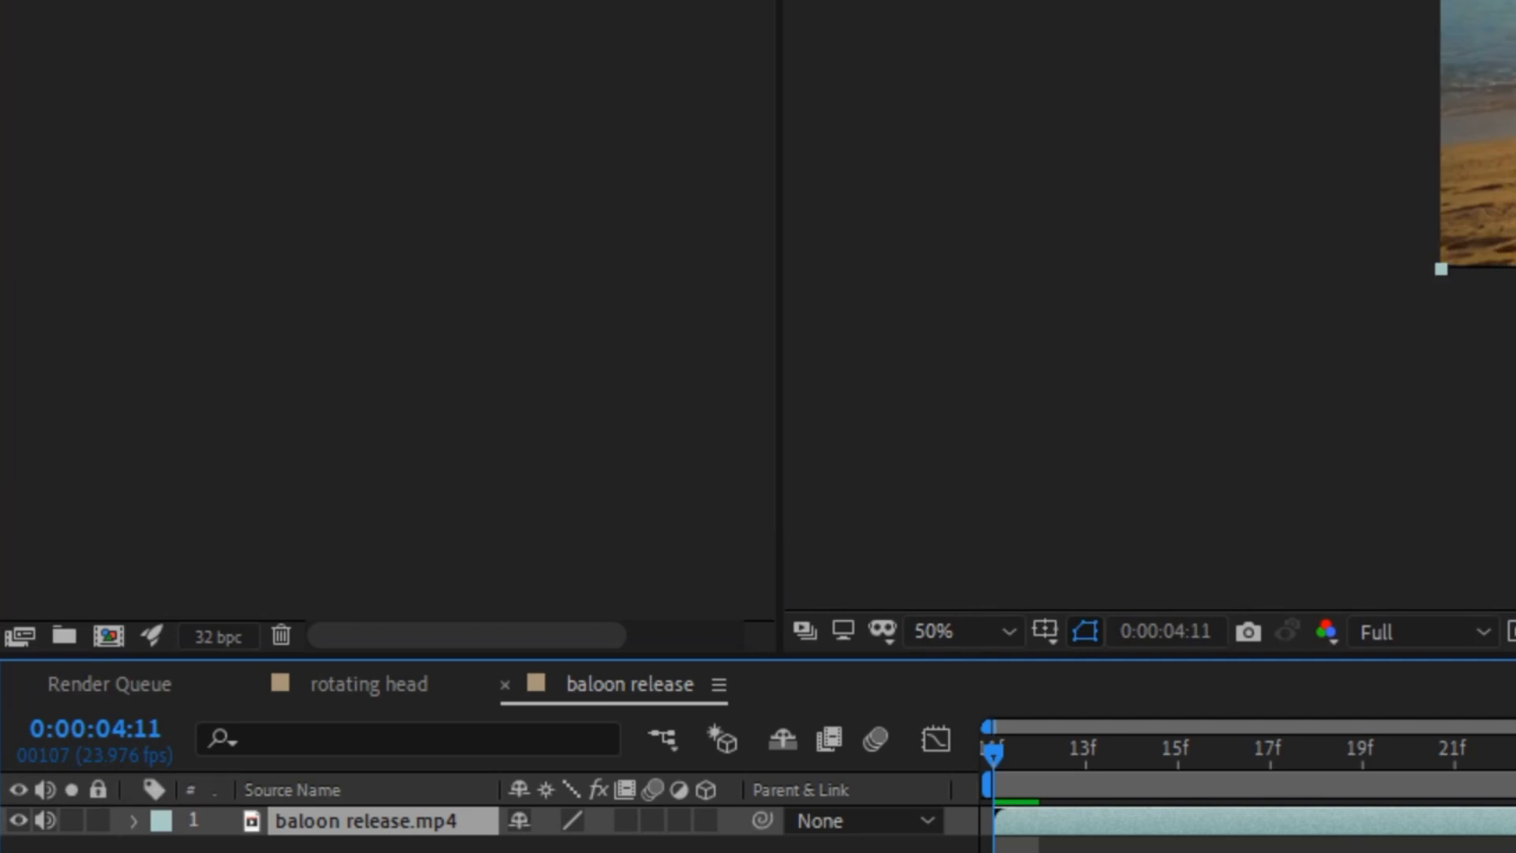
left_click_drag(123, 0, 108, 635)
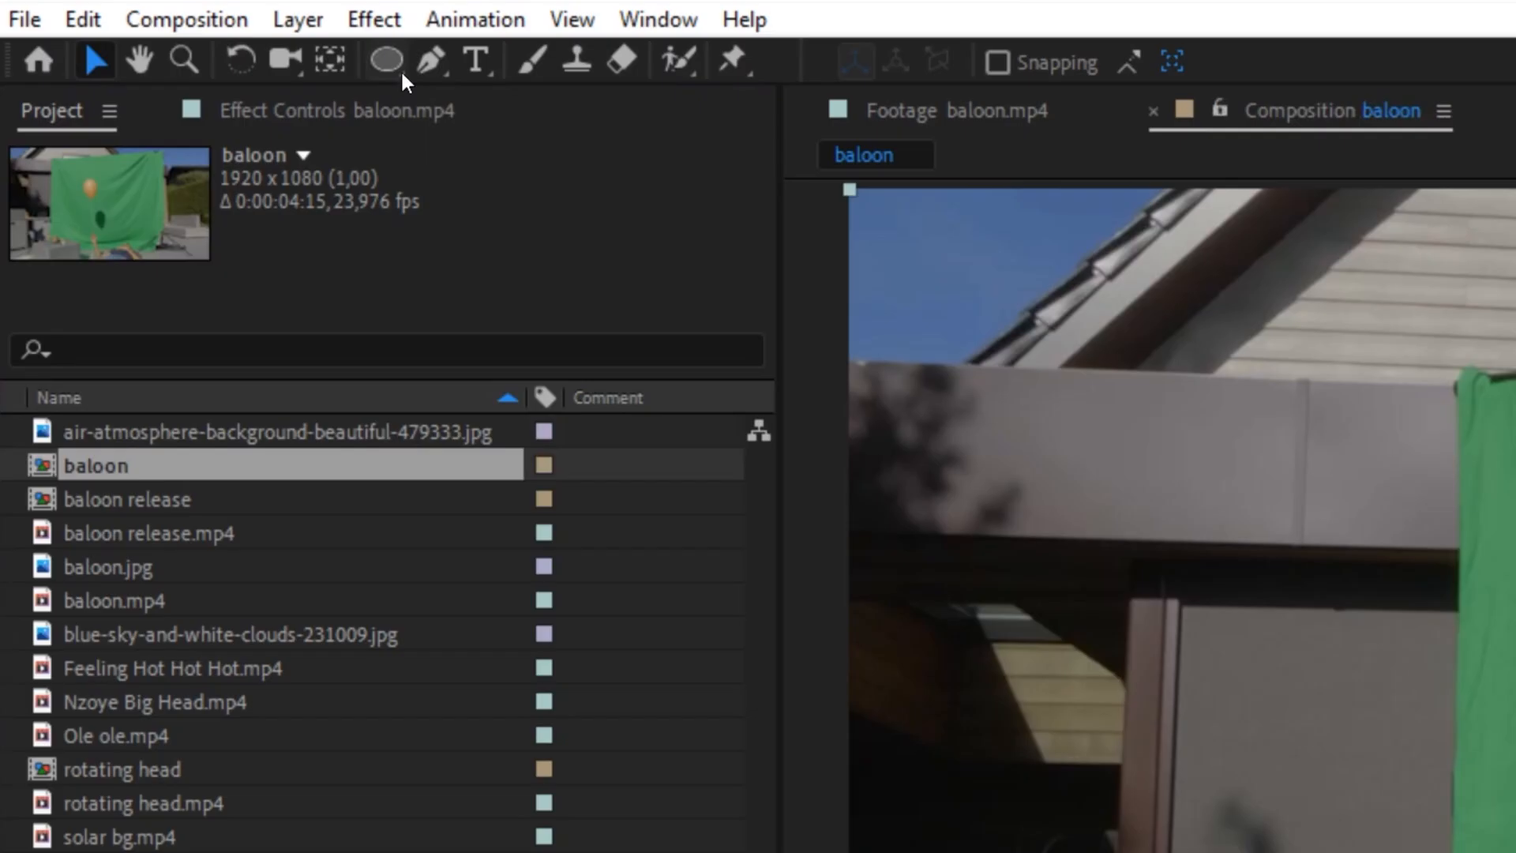
Mask the balloon and its string with a rectangle and key out the green screen using Keylight (1.2).
left_click_drag(130, 34, 172, 36)
left_click_drag(491, 193, 732, 613)
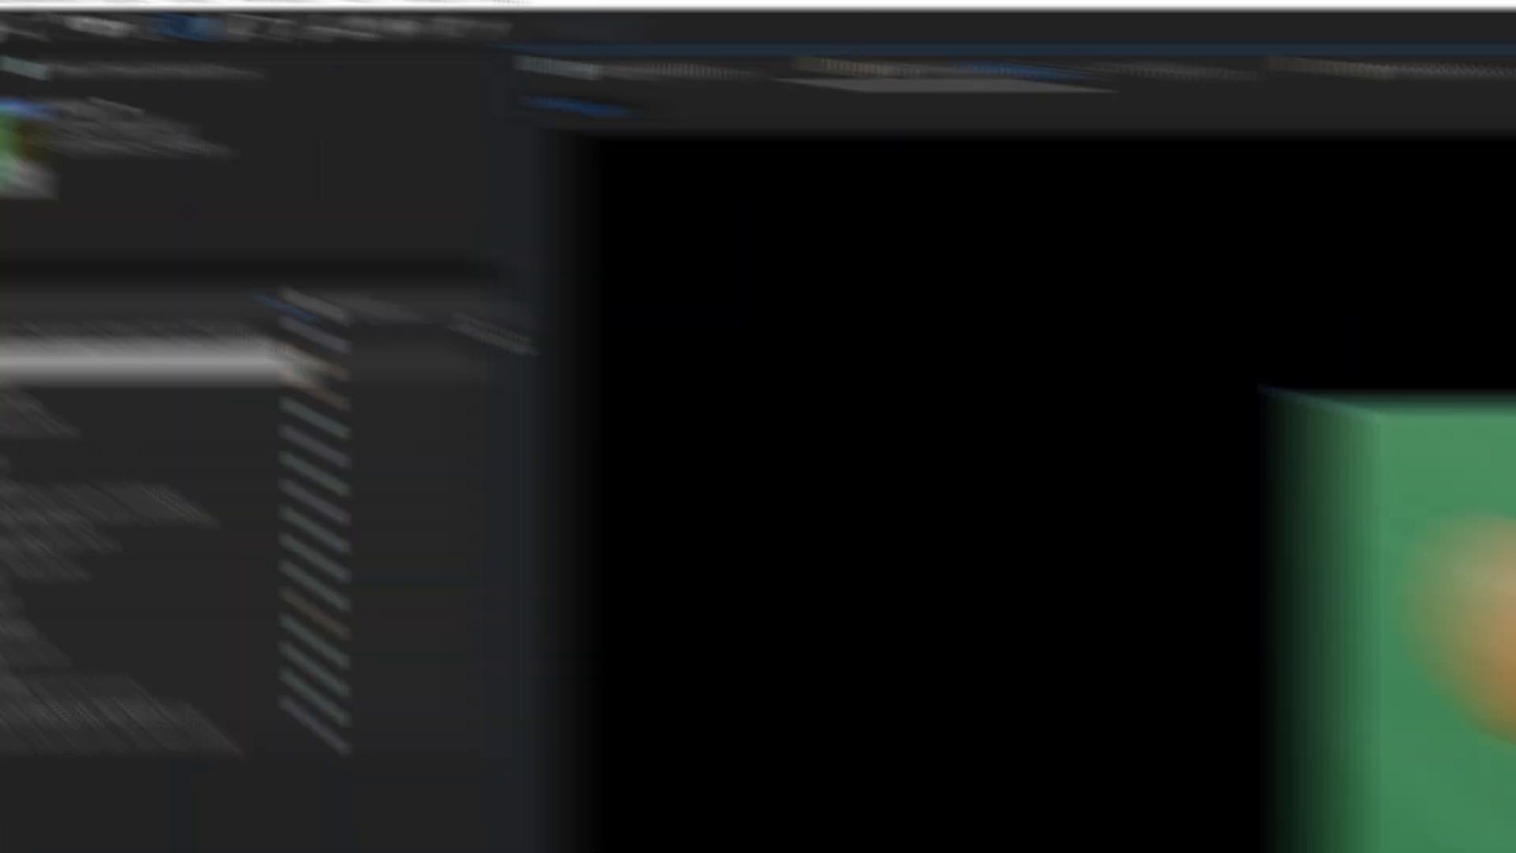
left_click(373, 16)
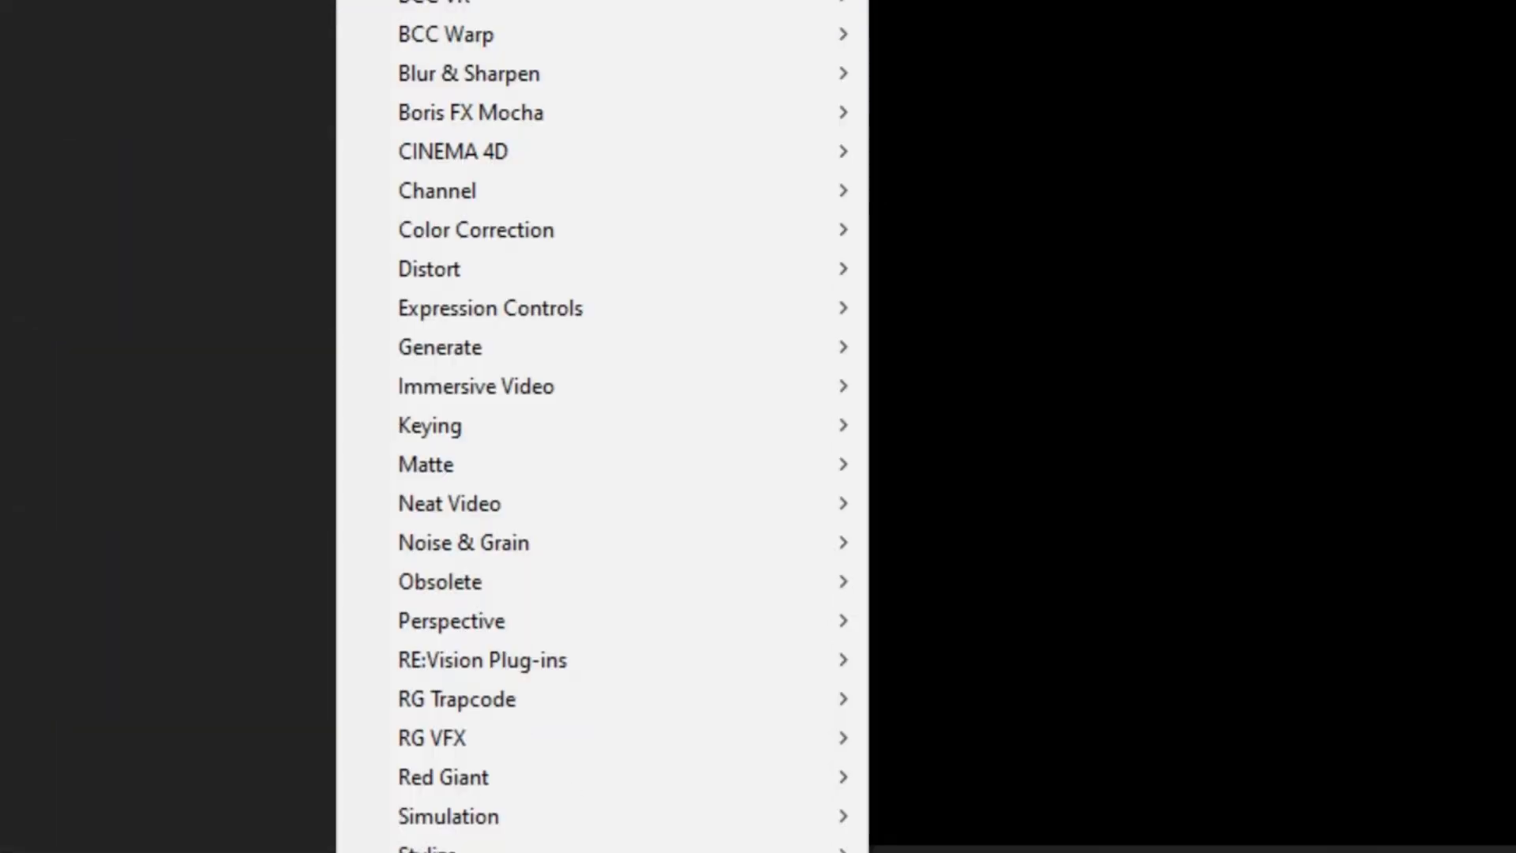
mouse_move(551, 430)
left_click(971, 741)
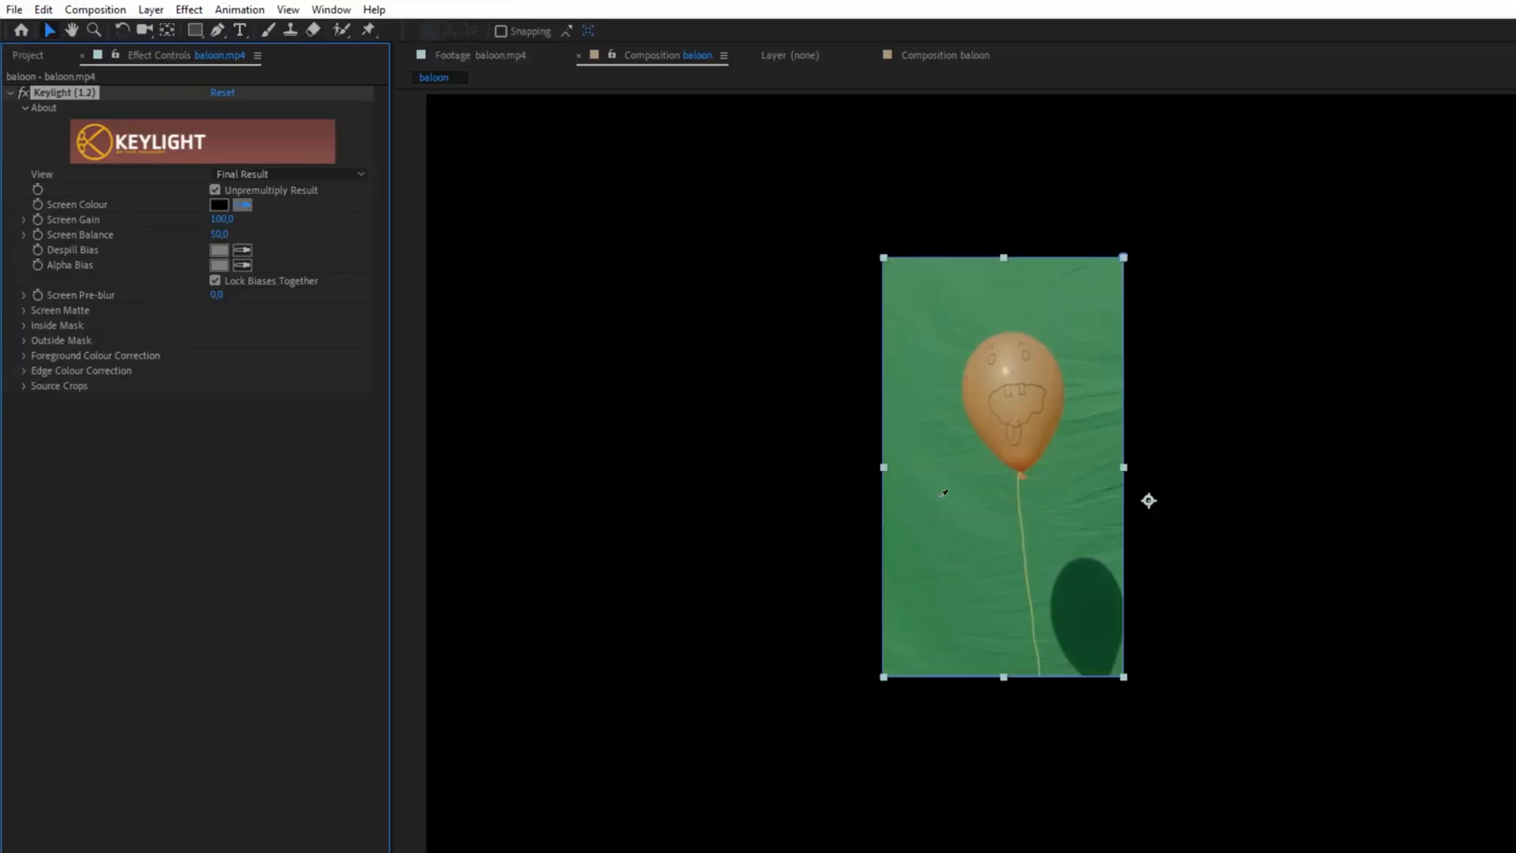
left_click(941, 496)
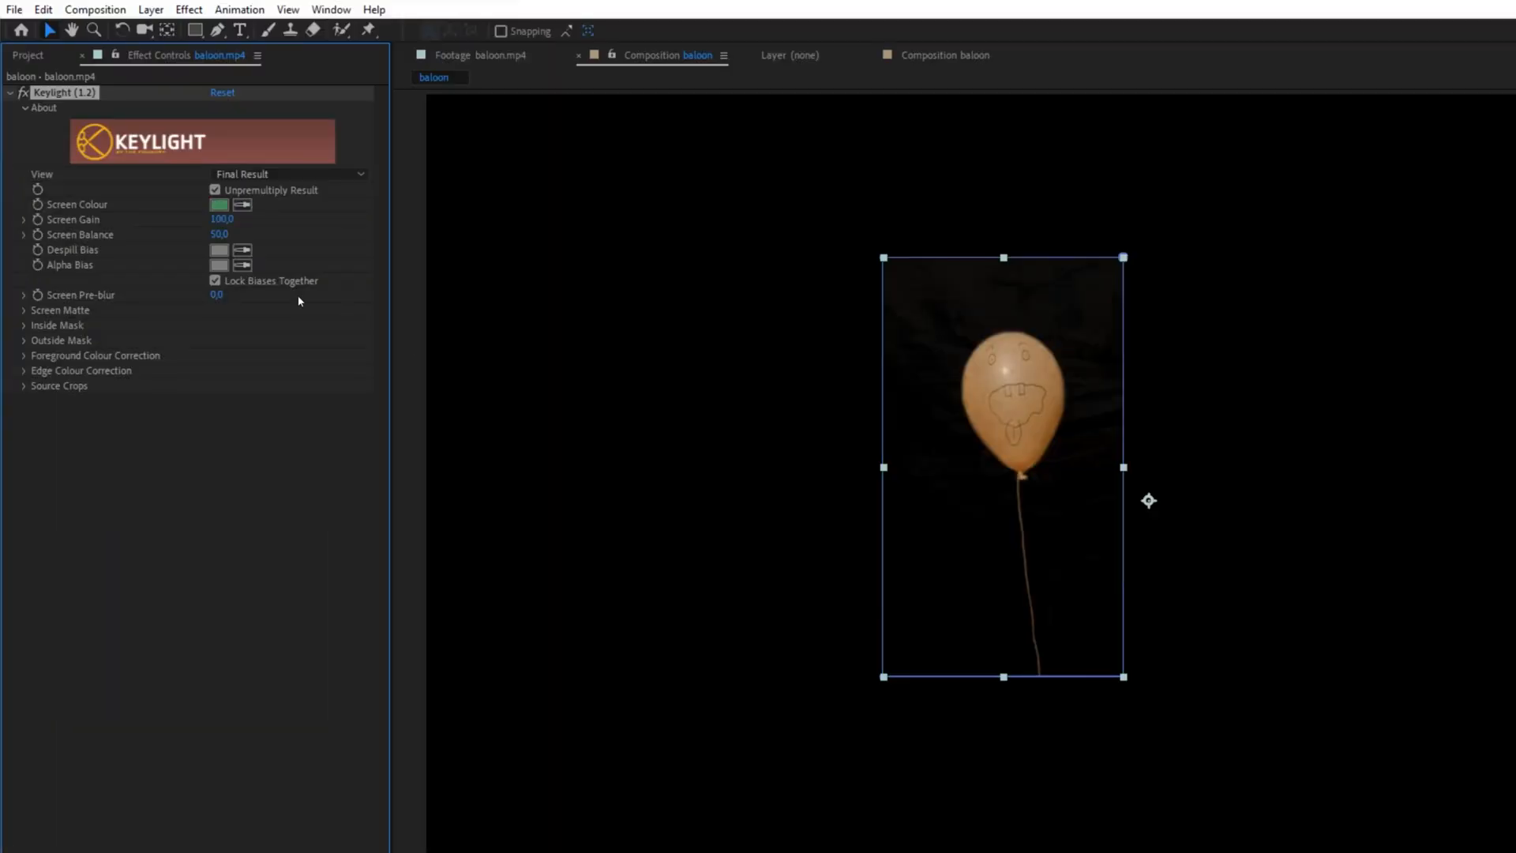
Refine the balloon's screen matte with Clip Black 28 and Clip White 64, and set the Keylight view to Intermediate Result.
left_click(261, 175)
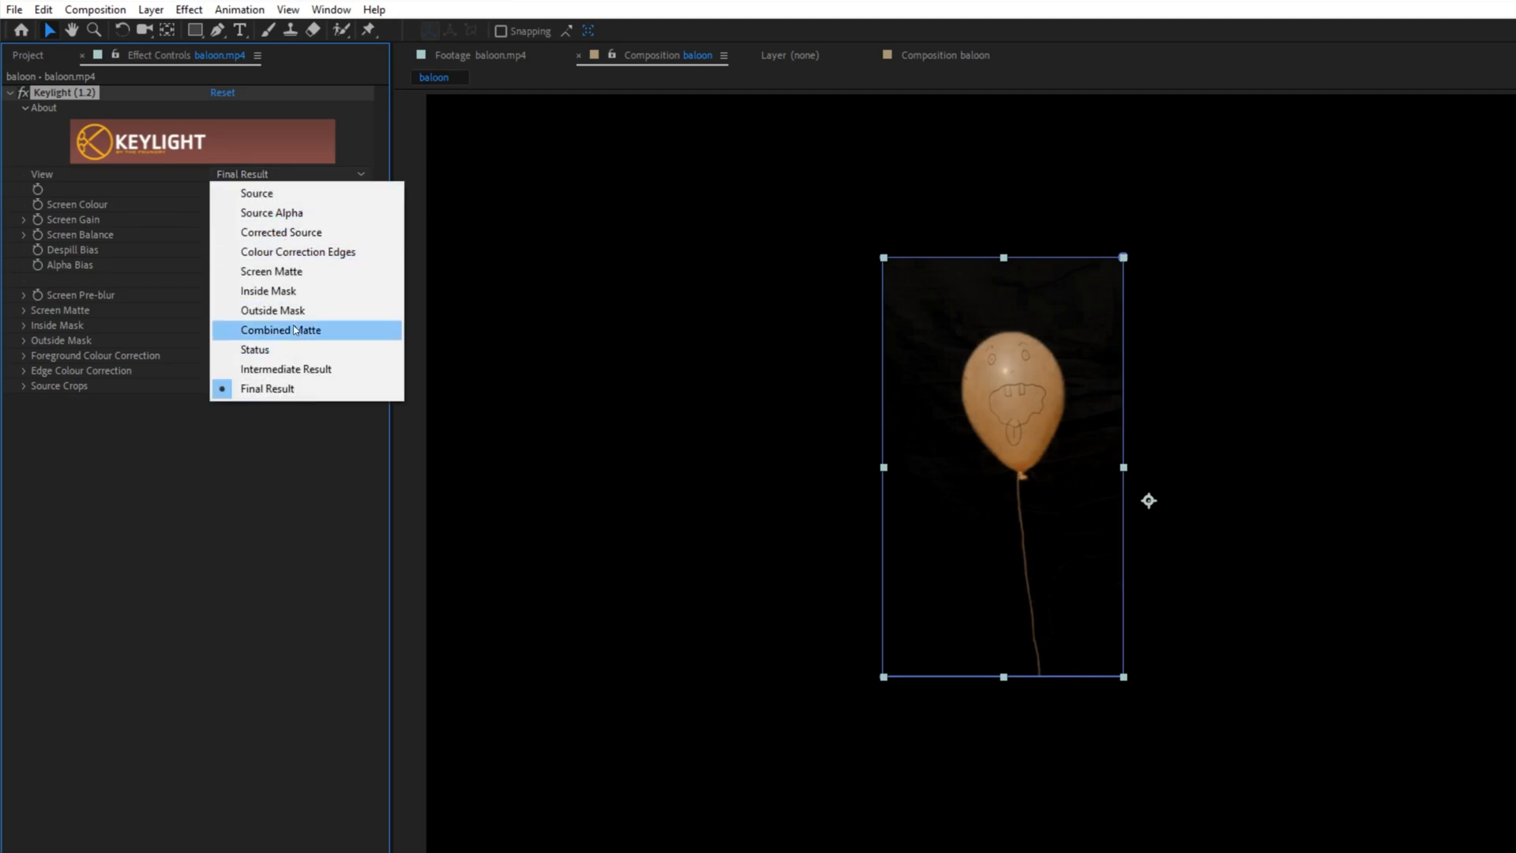
left_click(292, 272)
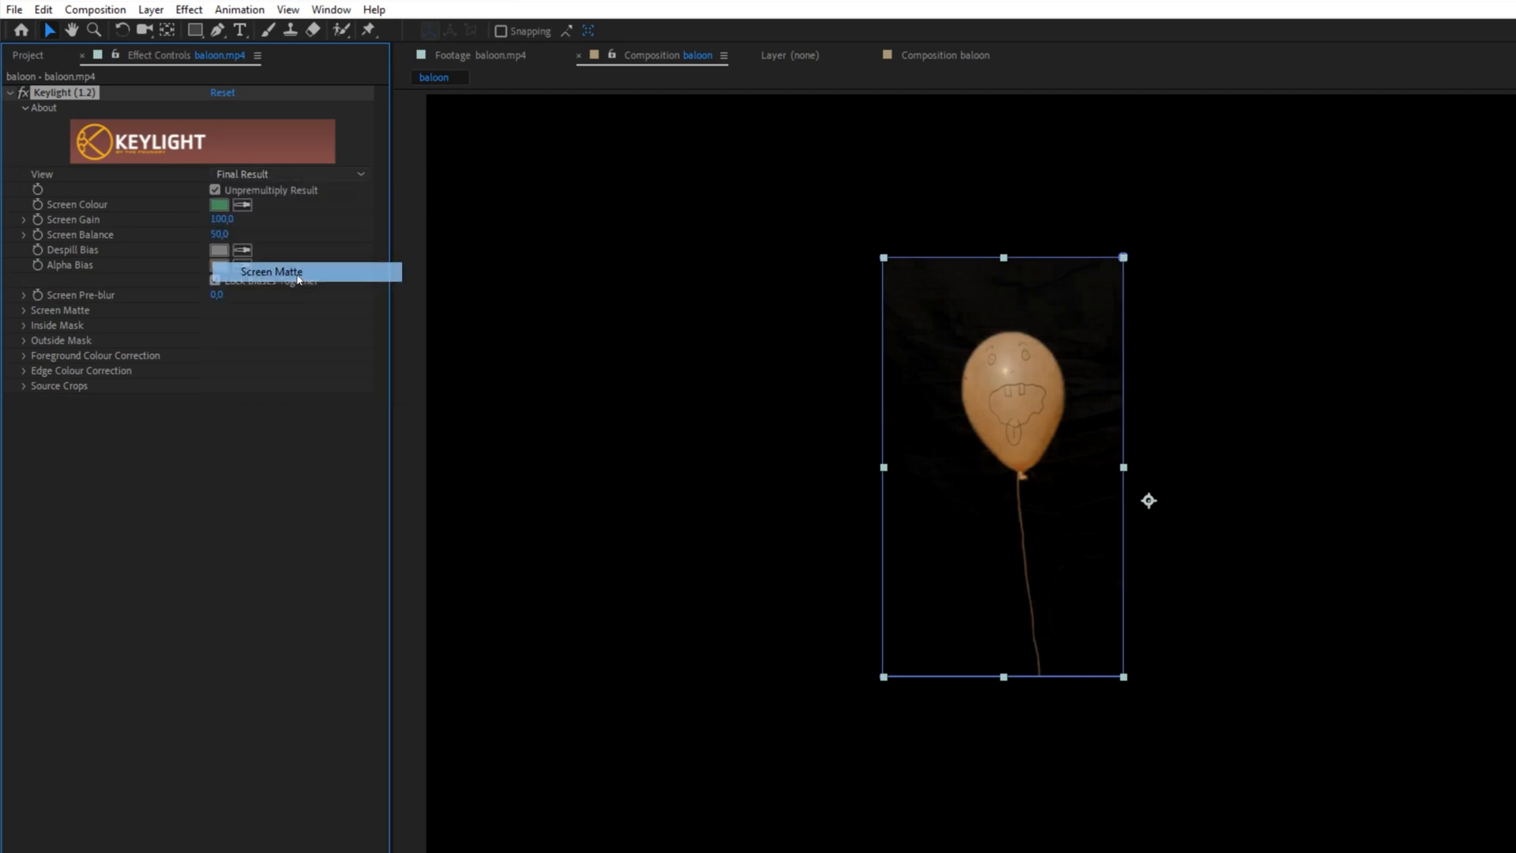
left_click(24, 310)
mouse_move(220, 324)
left_mouse_down()
mouse_move(253, 330)
mouse_move(203, 342)
left_mouse_up()
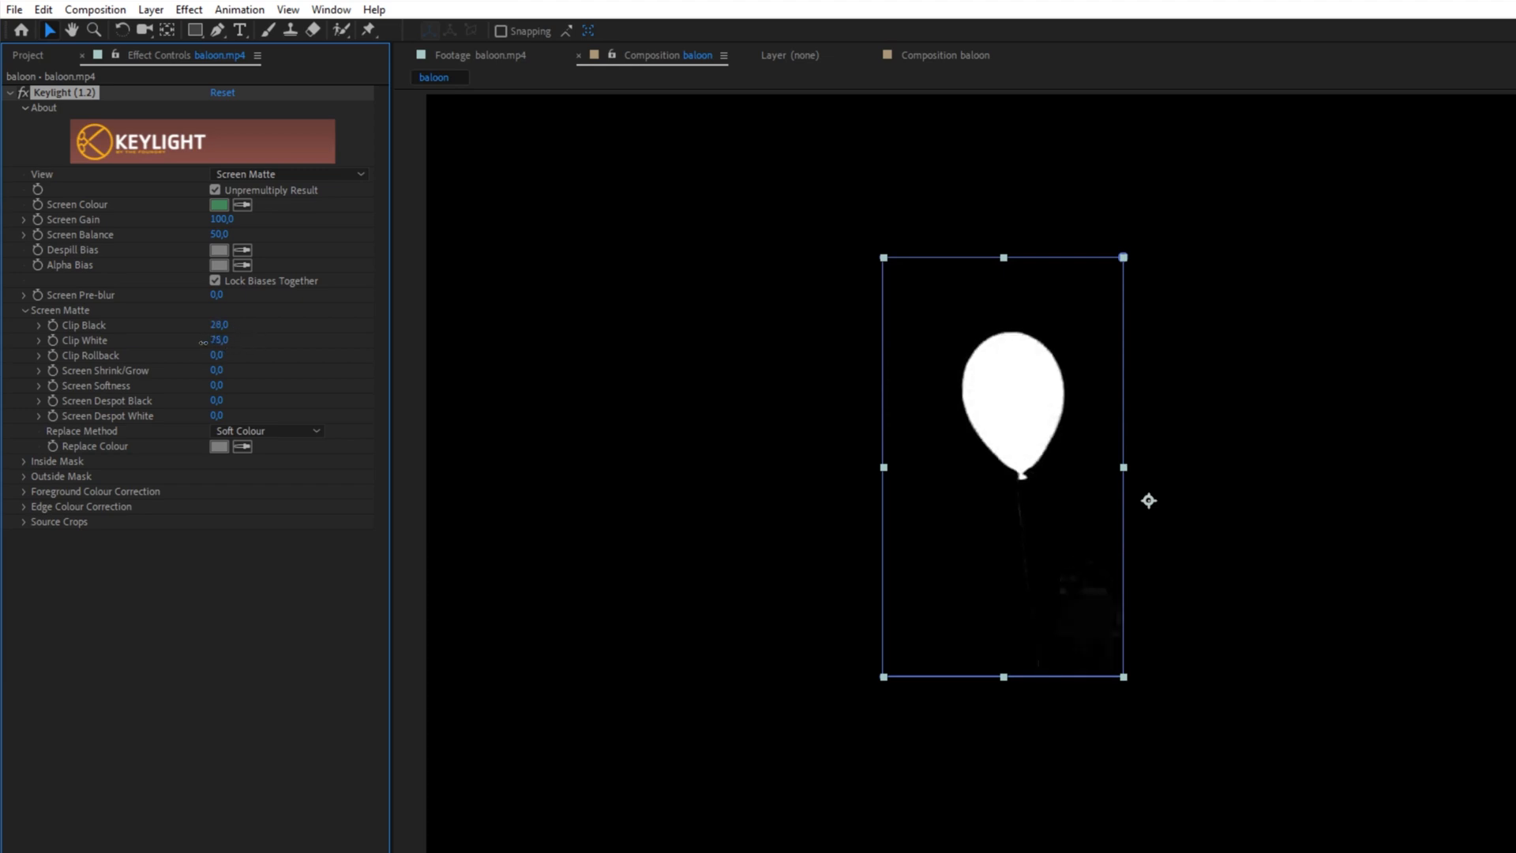
left_click(275, 173)
left_click(292, 368)
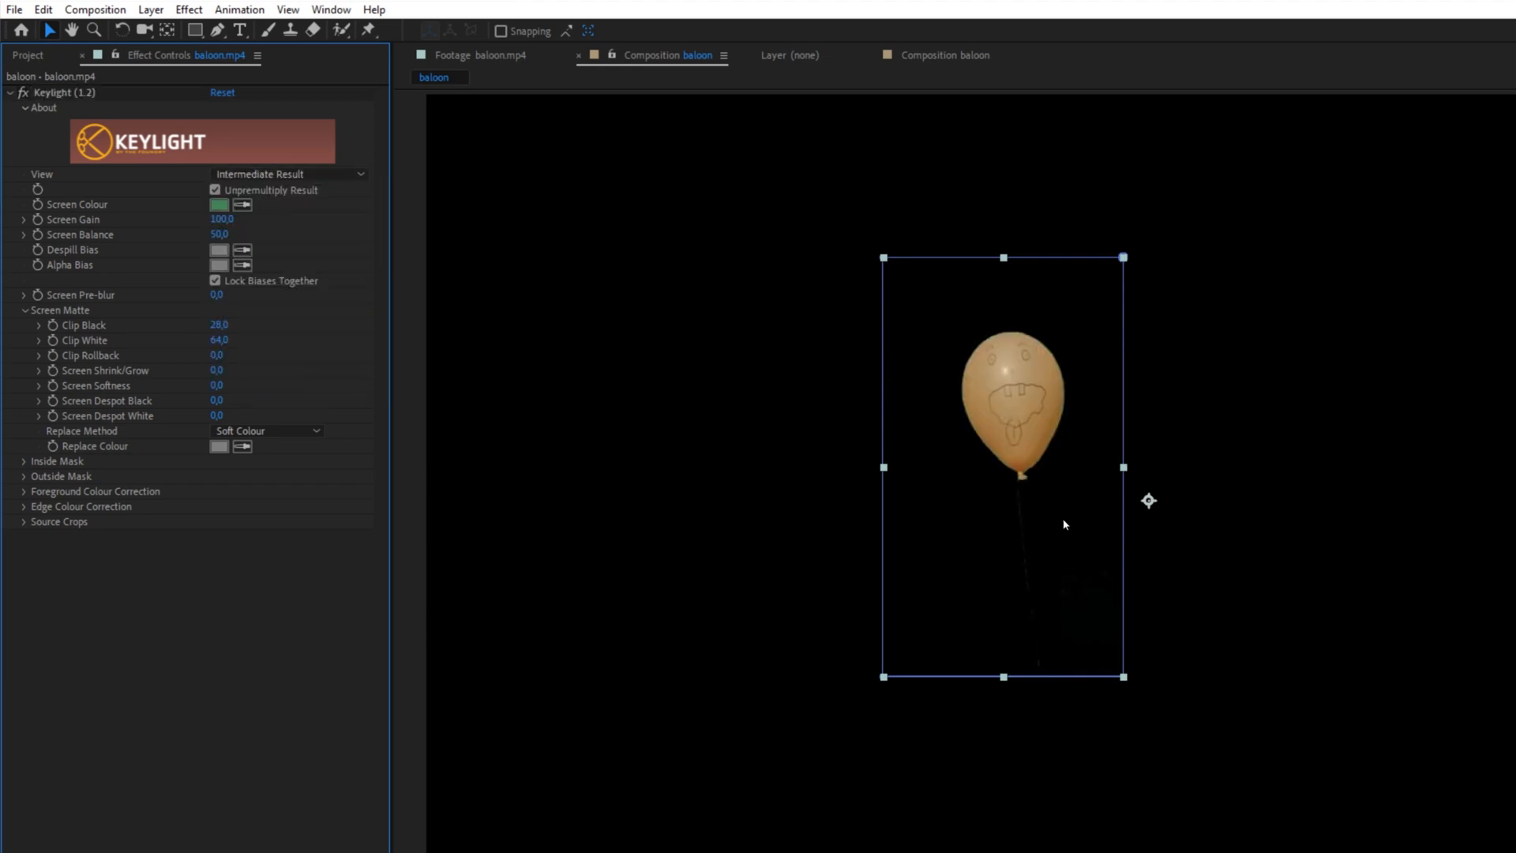
Examine the keyed balloon's edges and drawn face up close for remaining green fringe.
scroll(1064, 524, "up", 1)
scroll(818, 373, "up", 4)
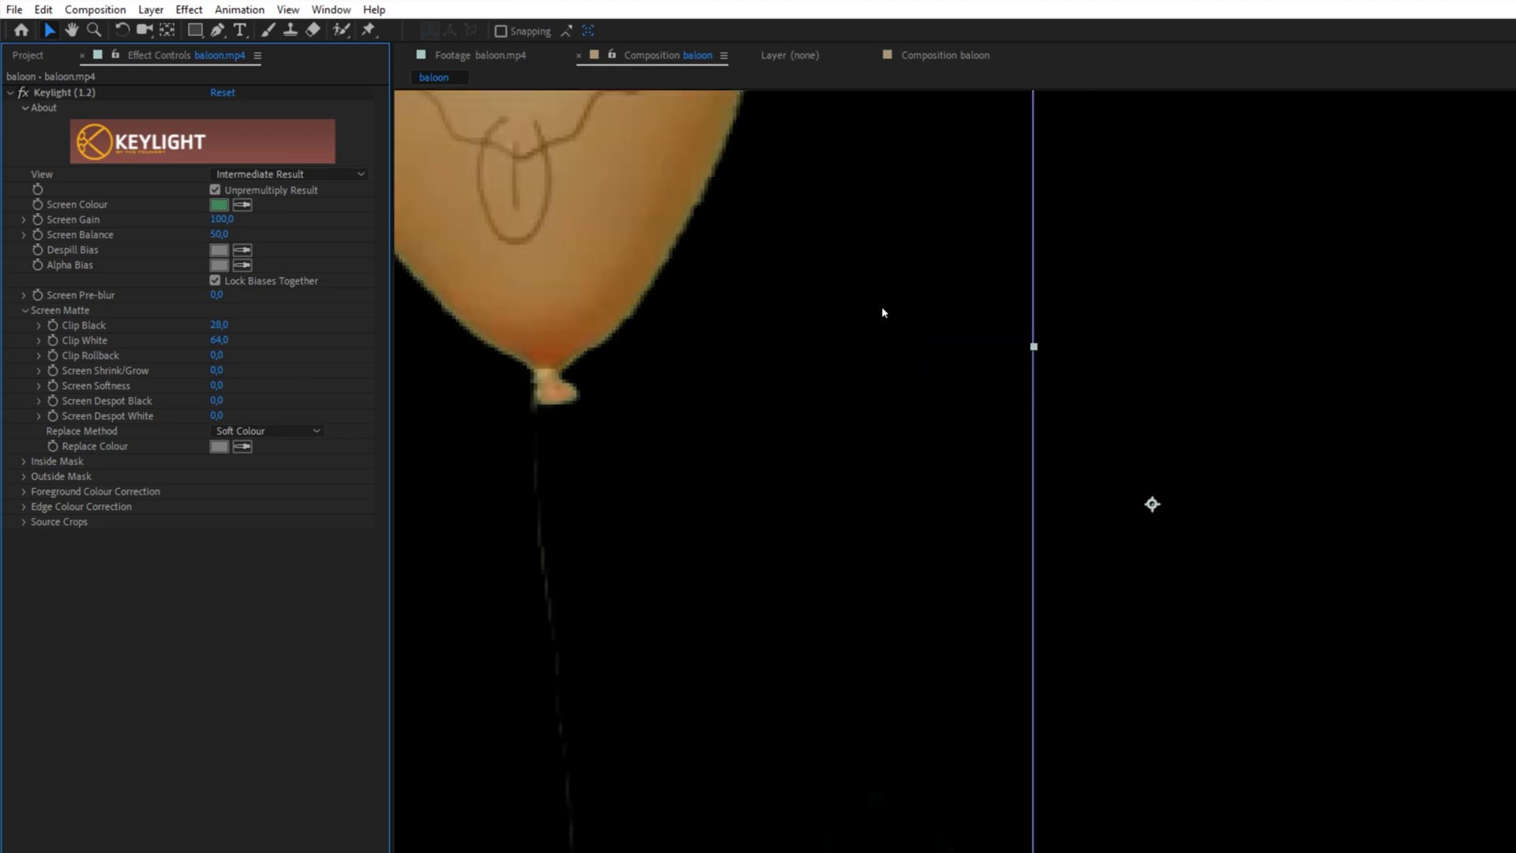
key("space")
left_click_drag(640, 241, 1282, 662)
left_click_drag(625, 122, 1155, 434)
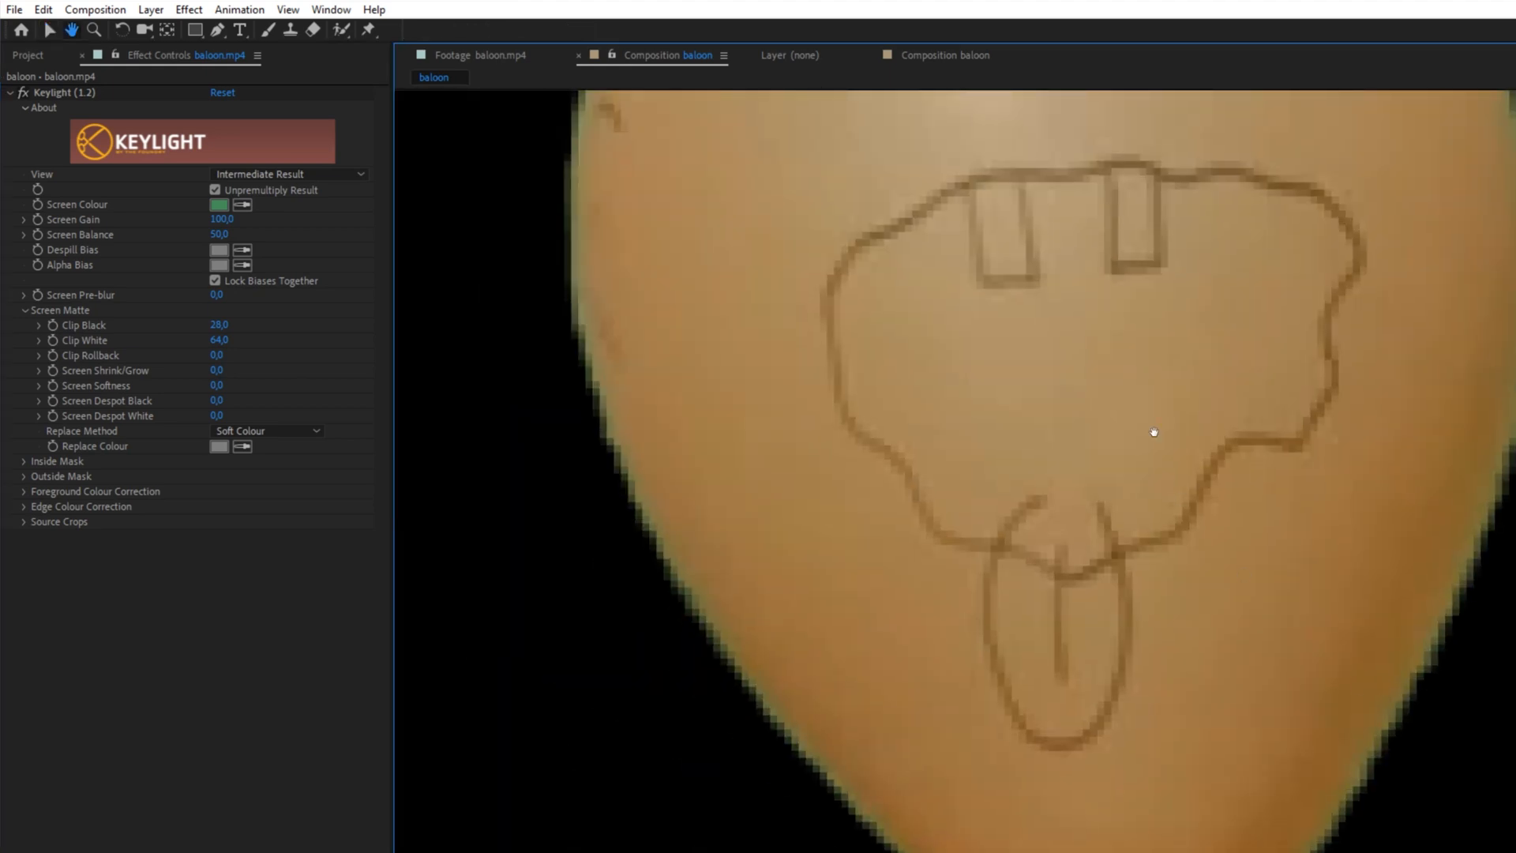
left_click_drag(1152, 253, 1073, 615)
left_click_drag(1048, 691, 1055, 576)
scroll(1056, 577, "down", 1)
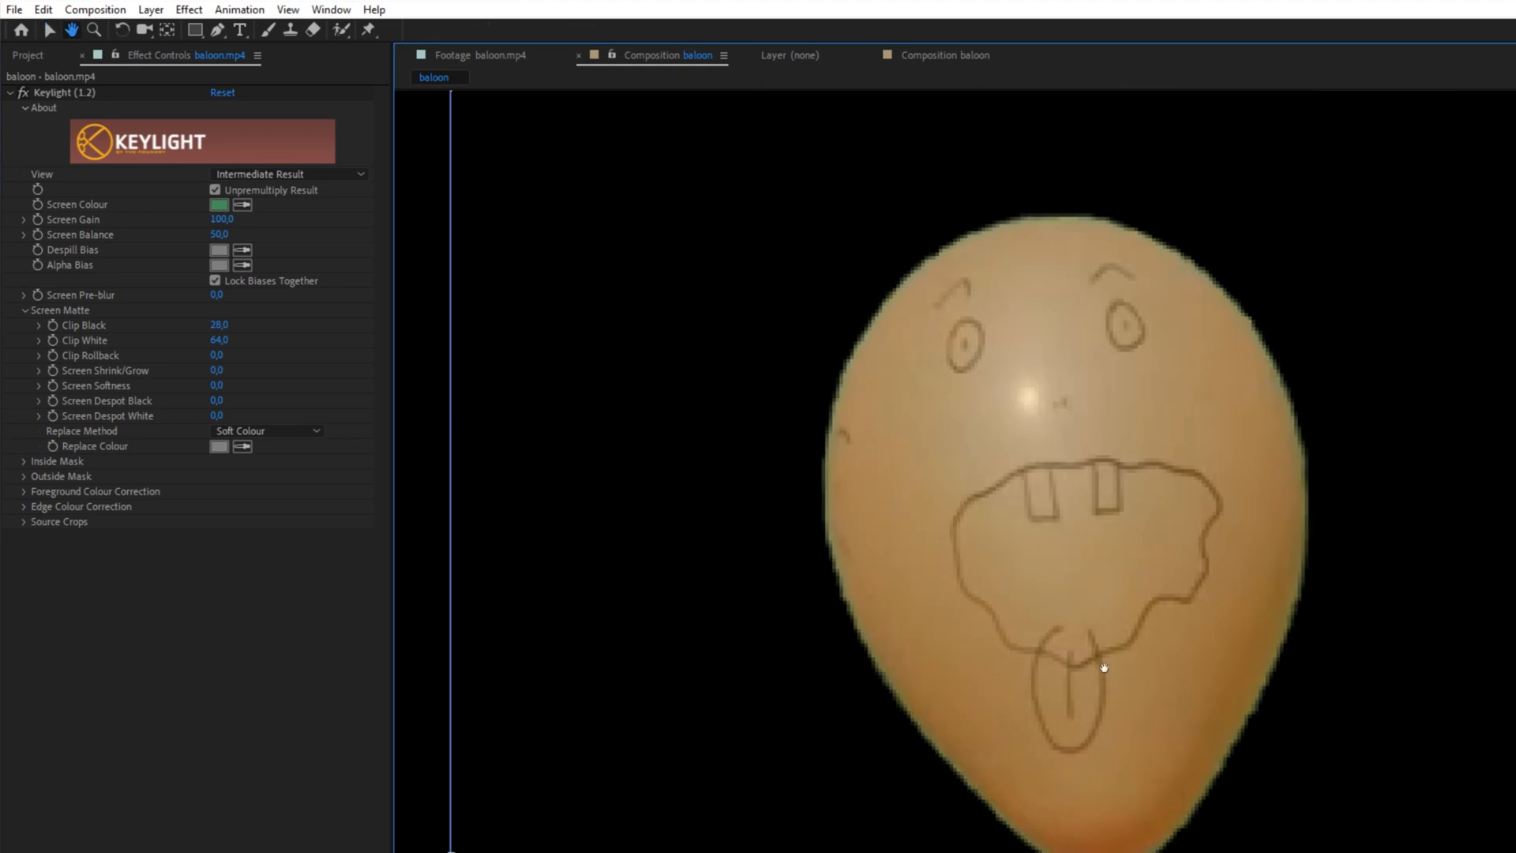
left_click_drag(1104, 668, 1078, 560)
Set the balloon's Keylight view to Final Result.
left_click(330, 177)
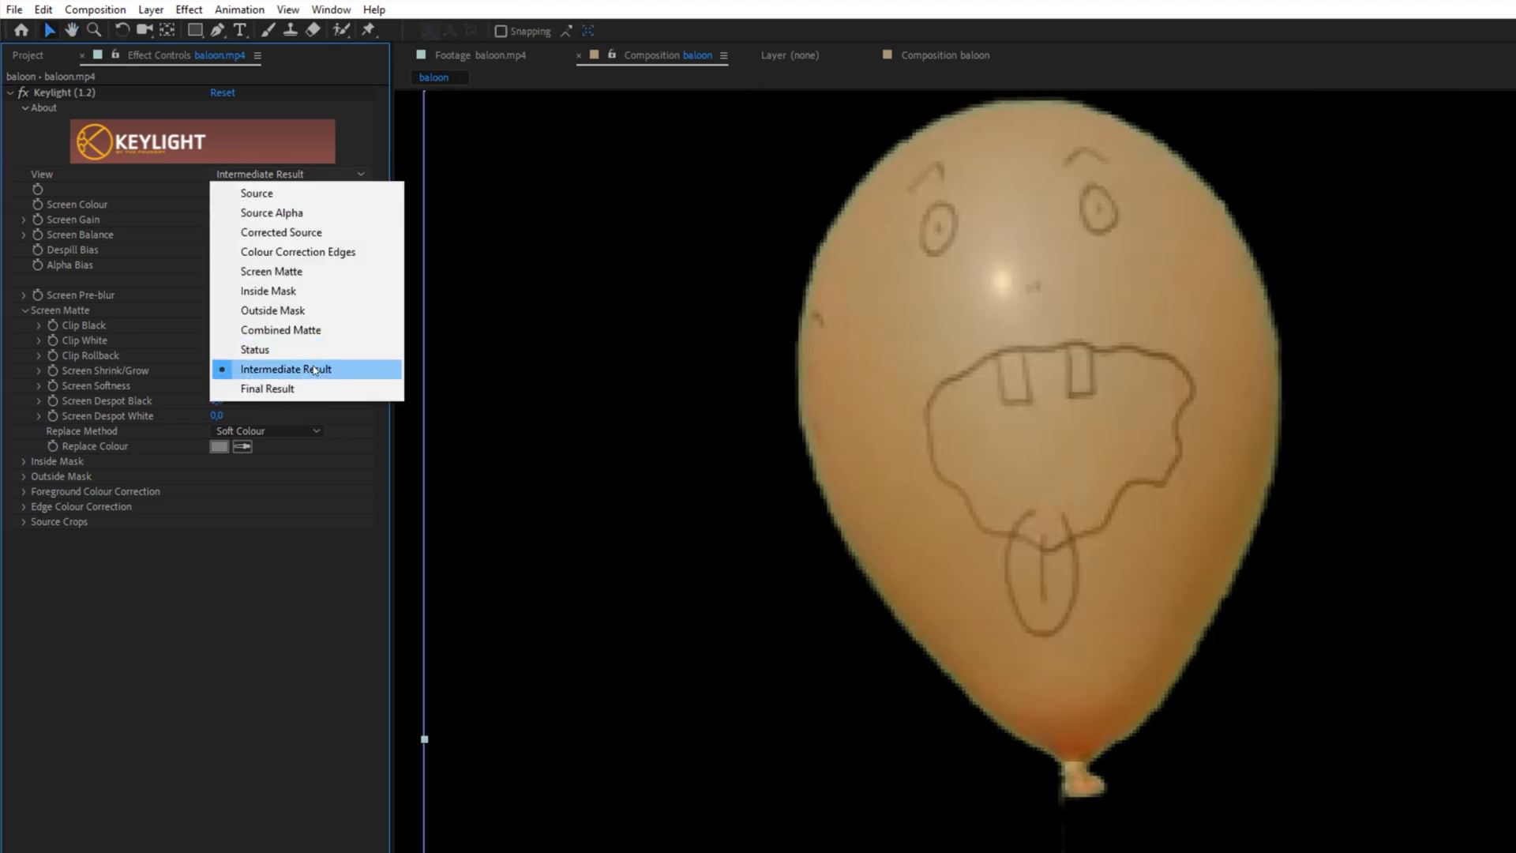
left_click(300, 384)
left_click(260, 631)
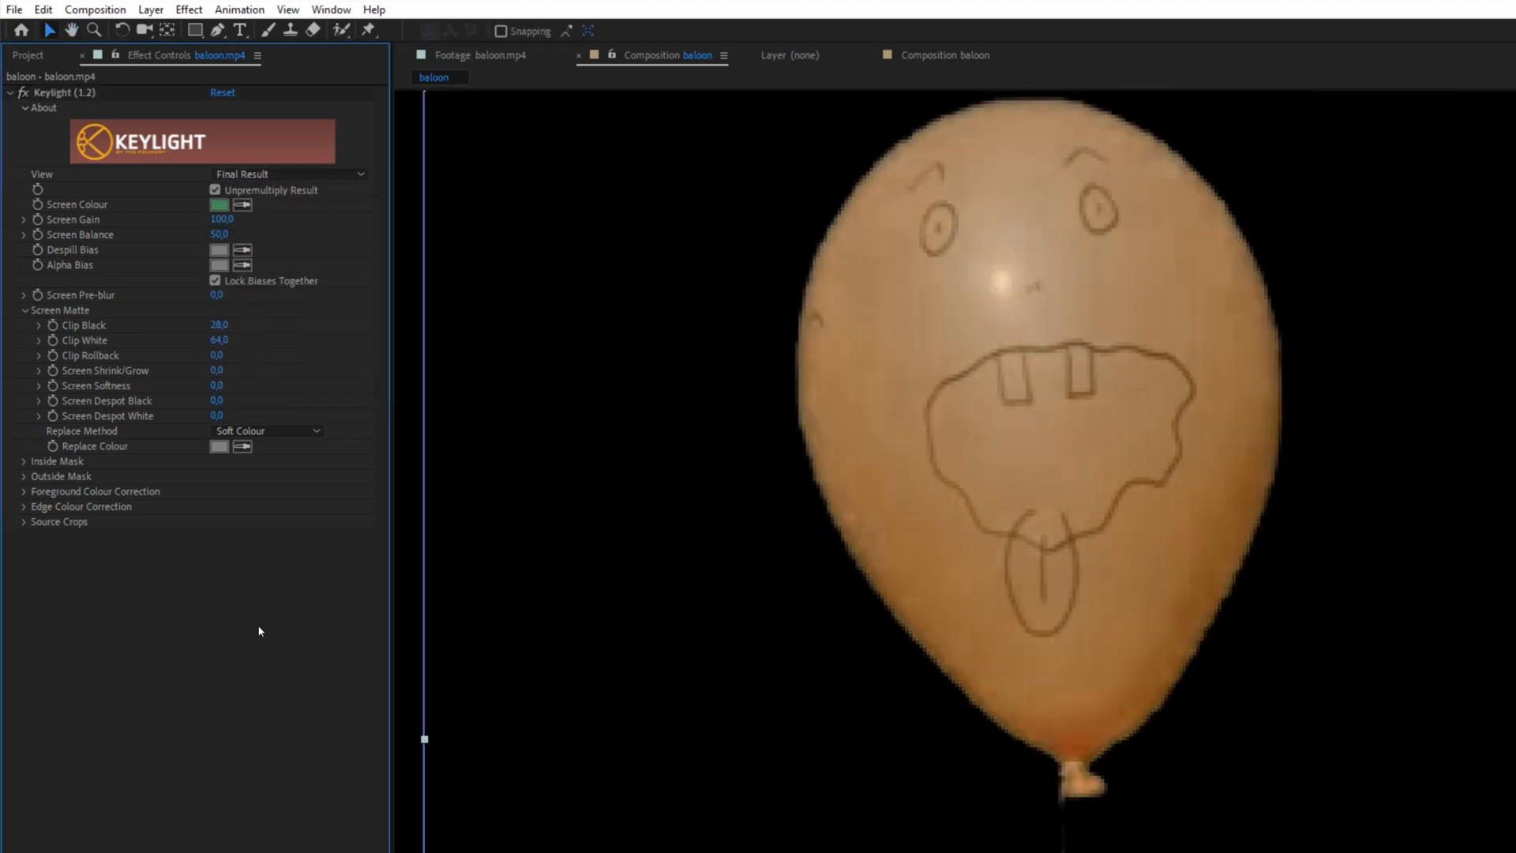
scroll(862, 530, "down", 1)
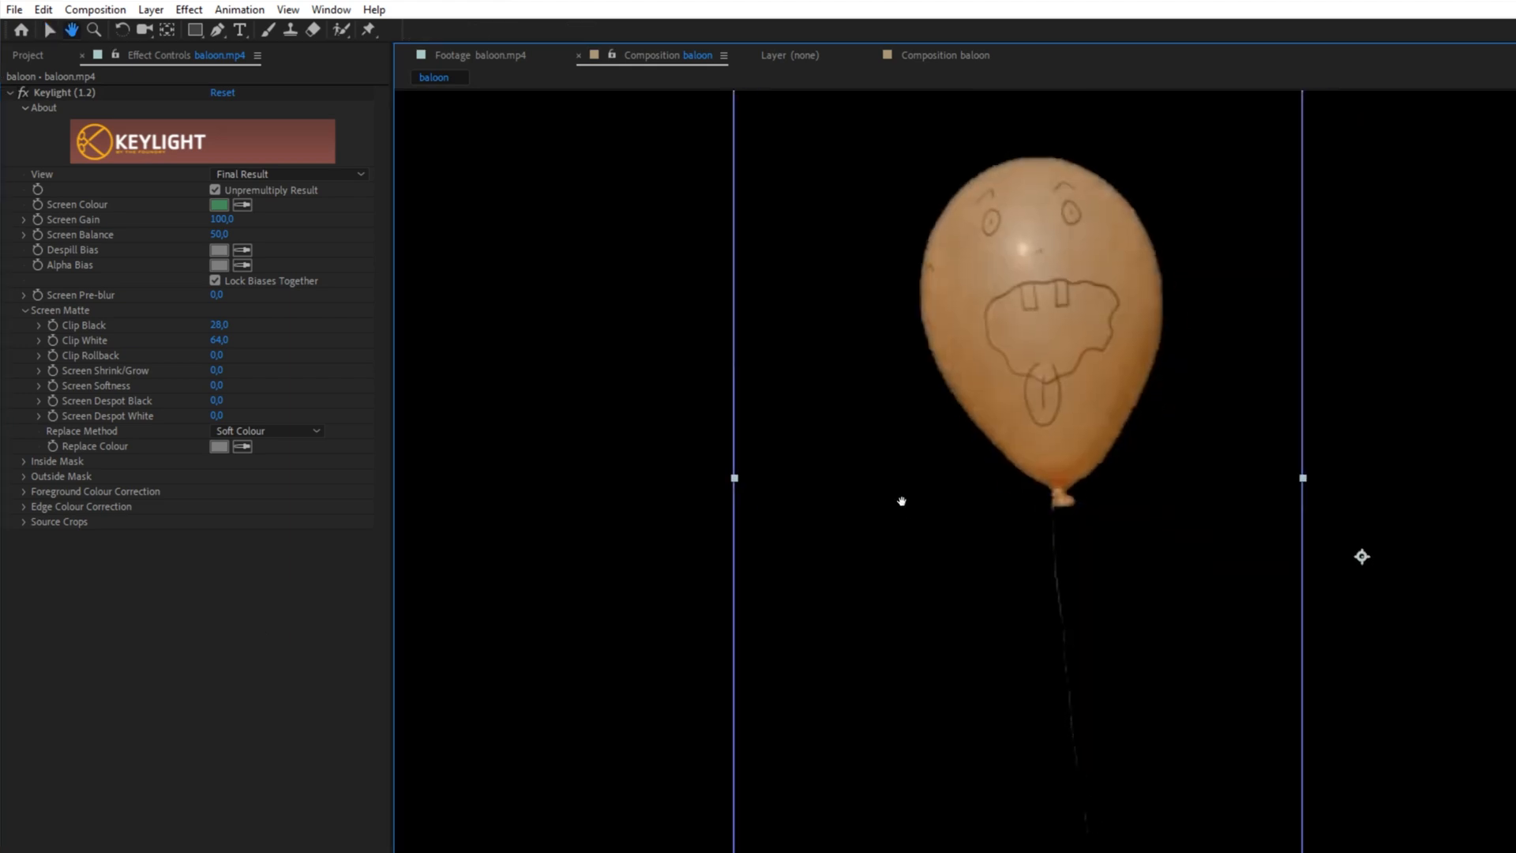
scroll(902, 503, "down", 1)
left_click(1255, 527)
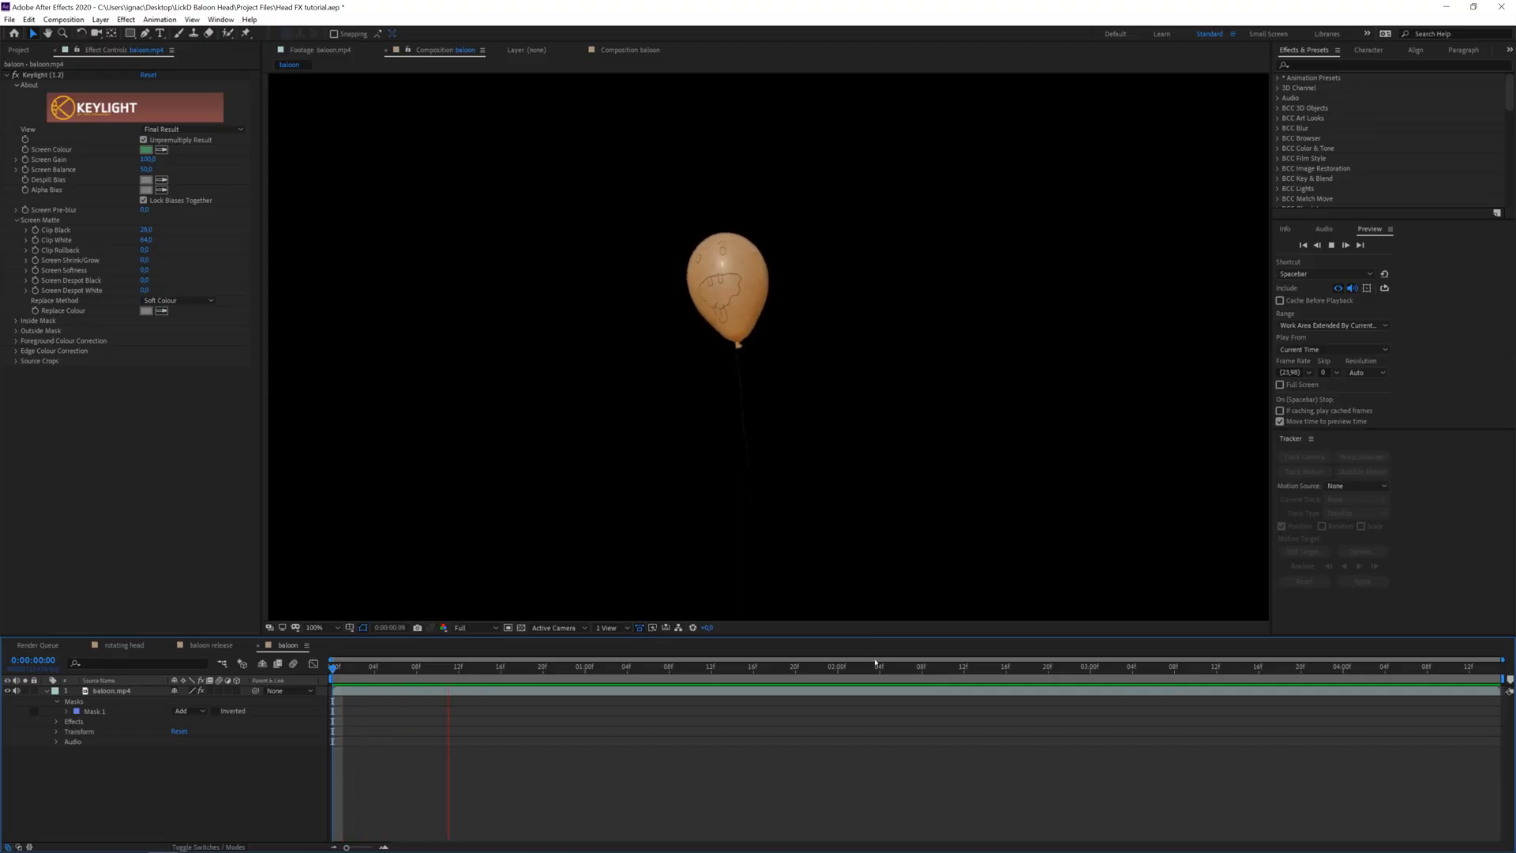
Trim the baloon composition to the work area ending at about 04:04.
left_click(1377, 679)
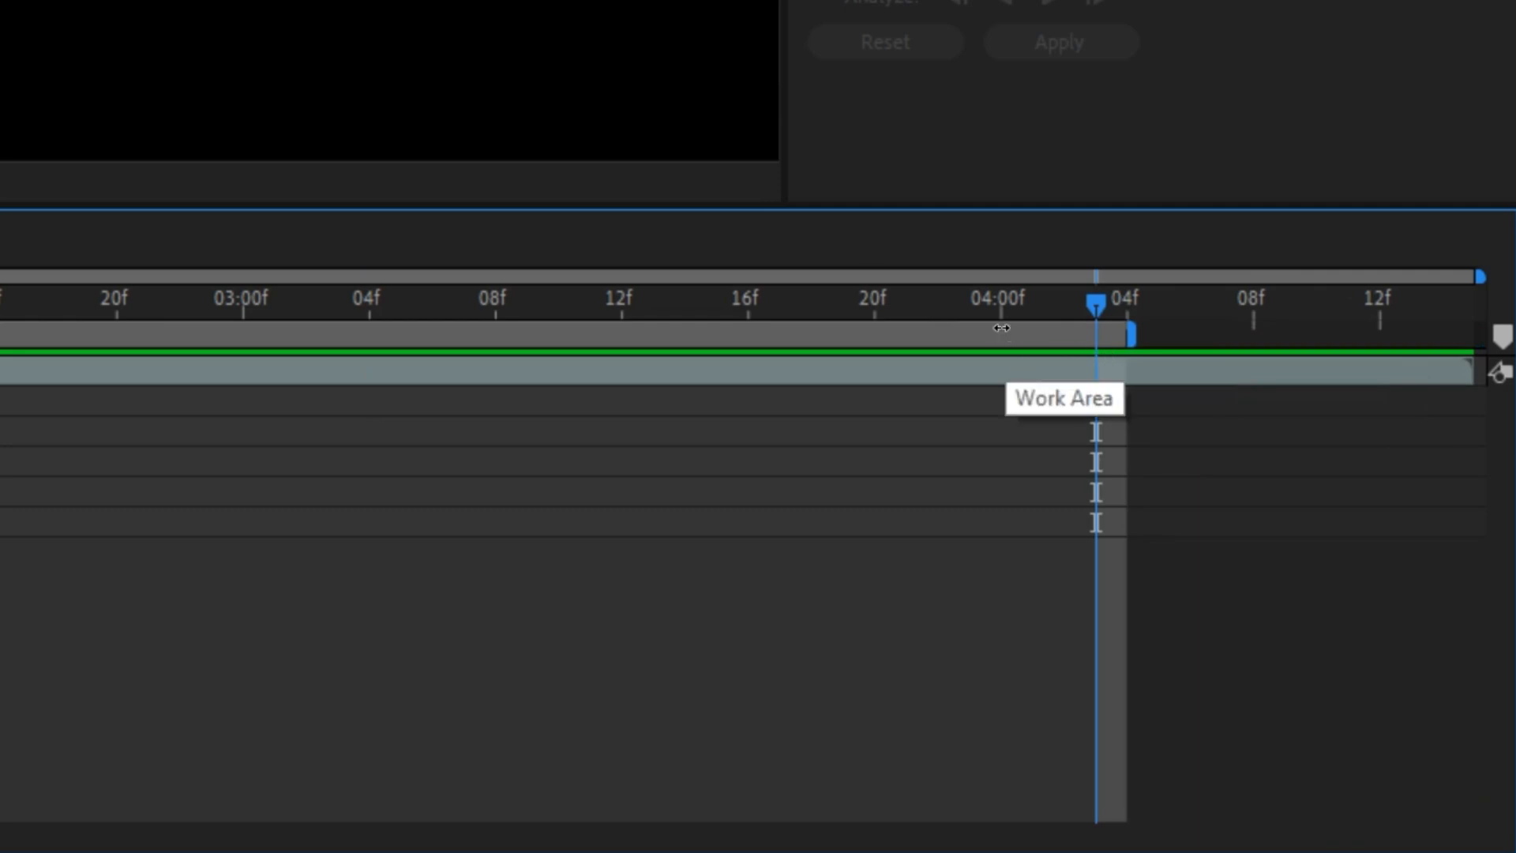
right_click(1348, 678)
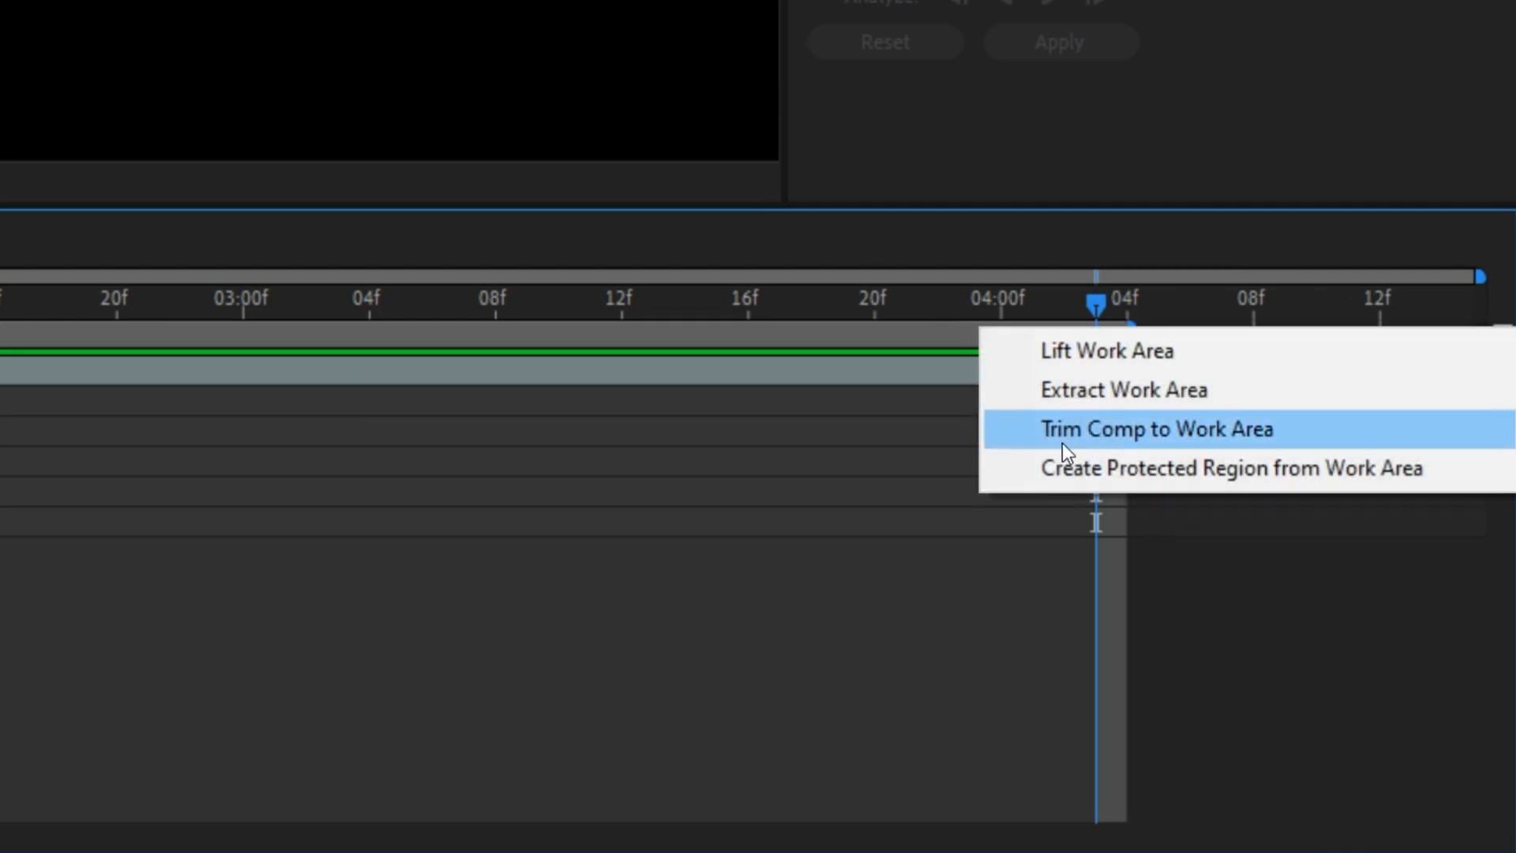
left_click(1365, 716)
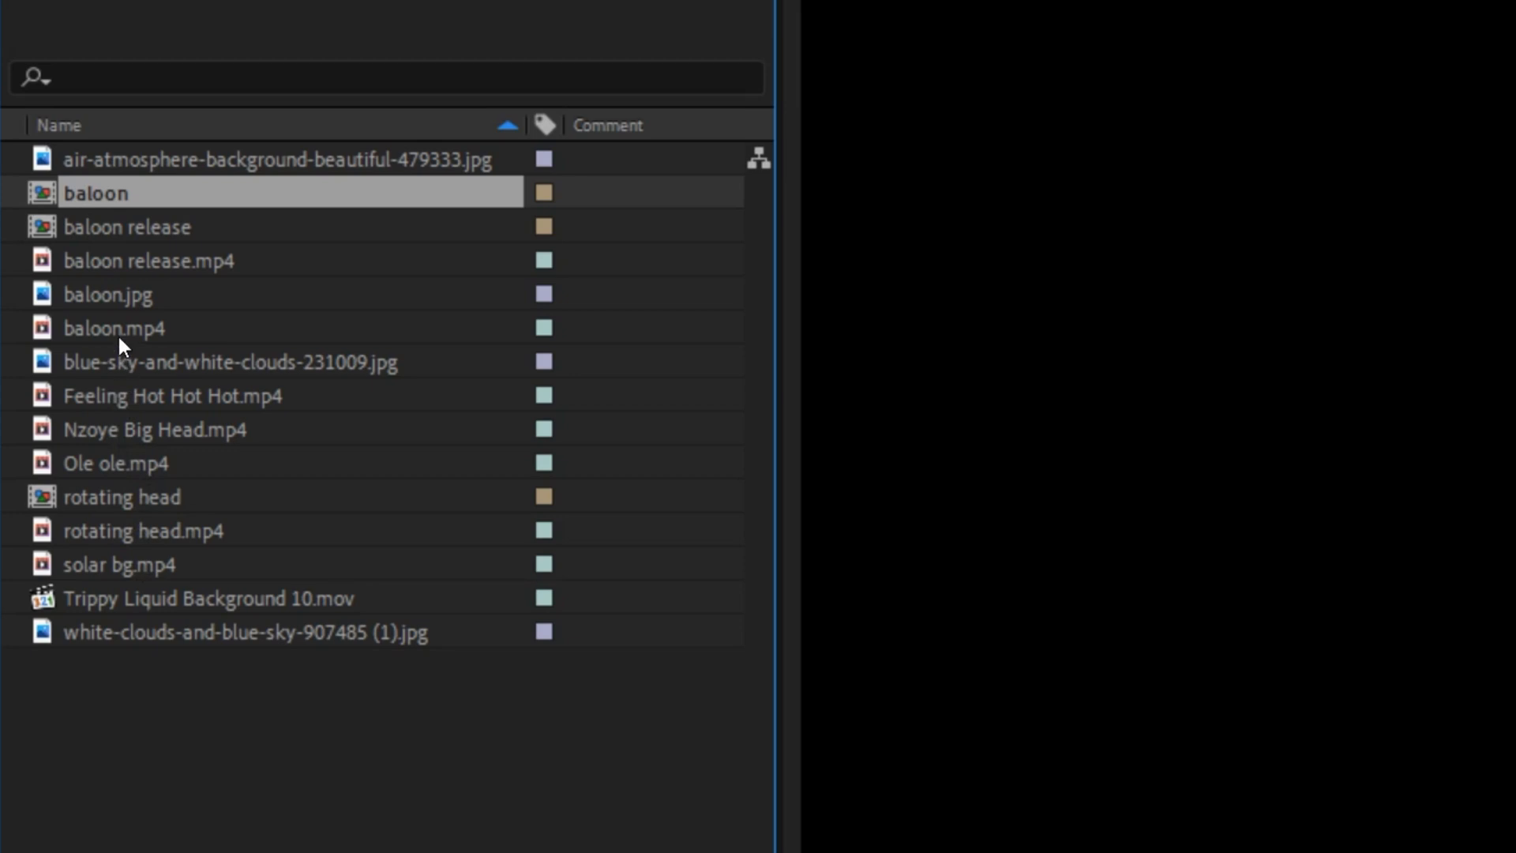
Add the Ole ole.mp4 clip to the baloon composition above the baloon.mp4 layer.
left_click(145, 573)
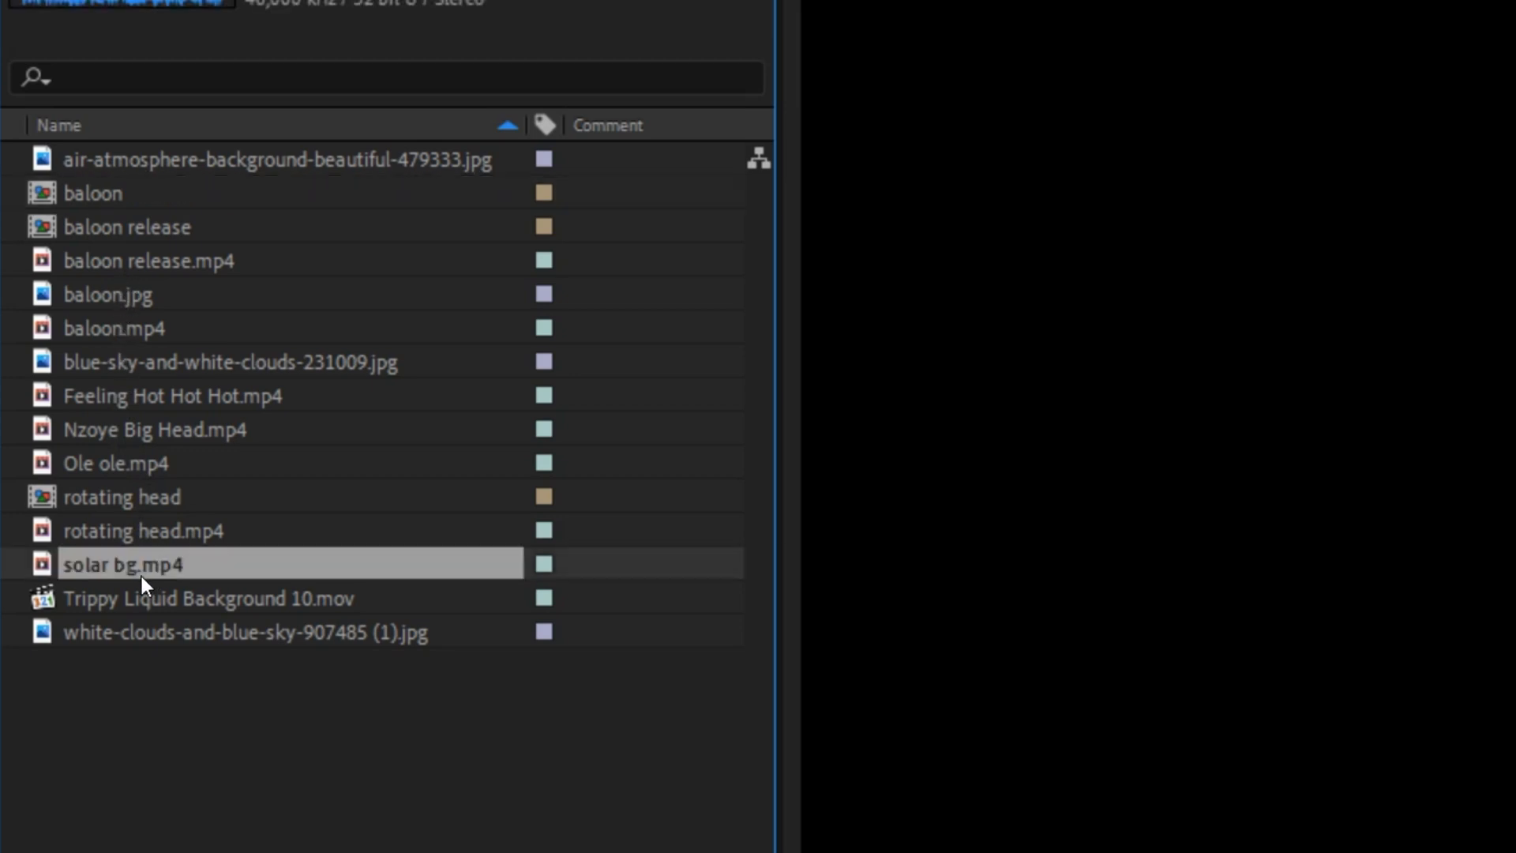
left_click(132, 520)
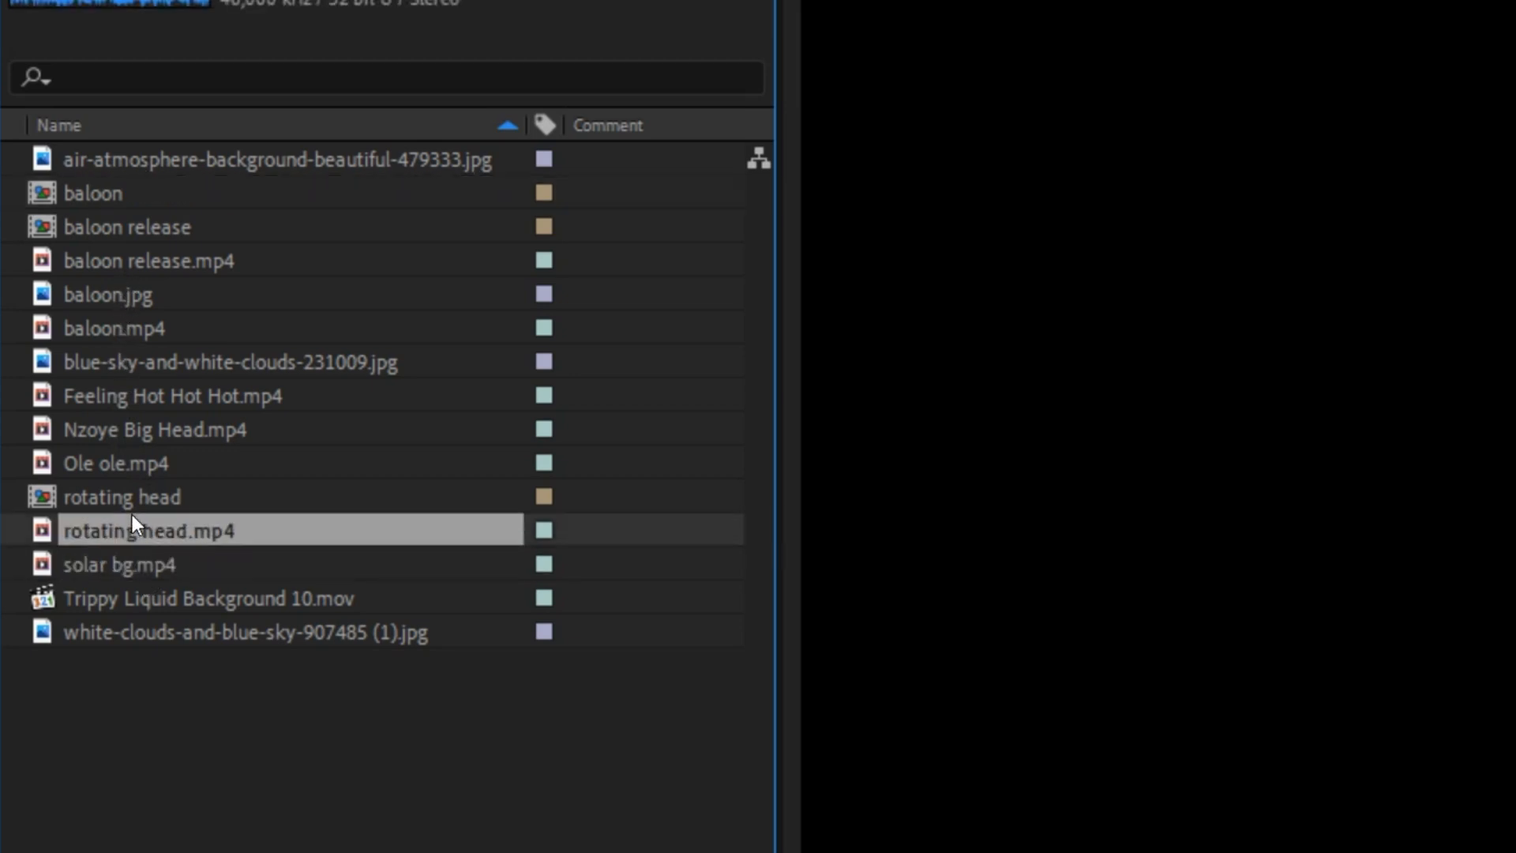
left_click(146, 464)
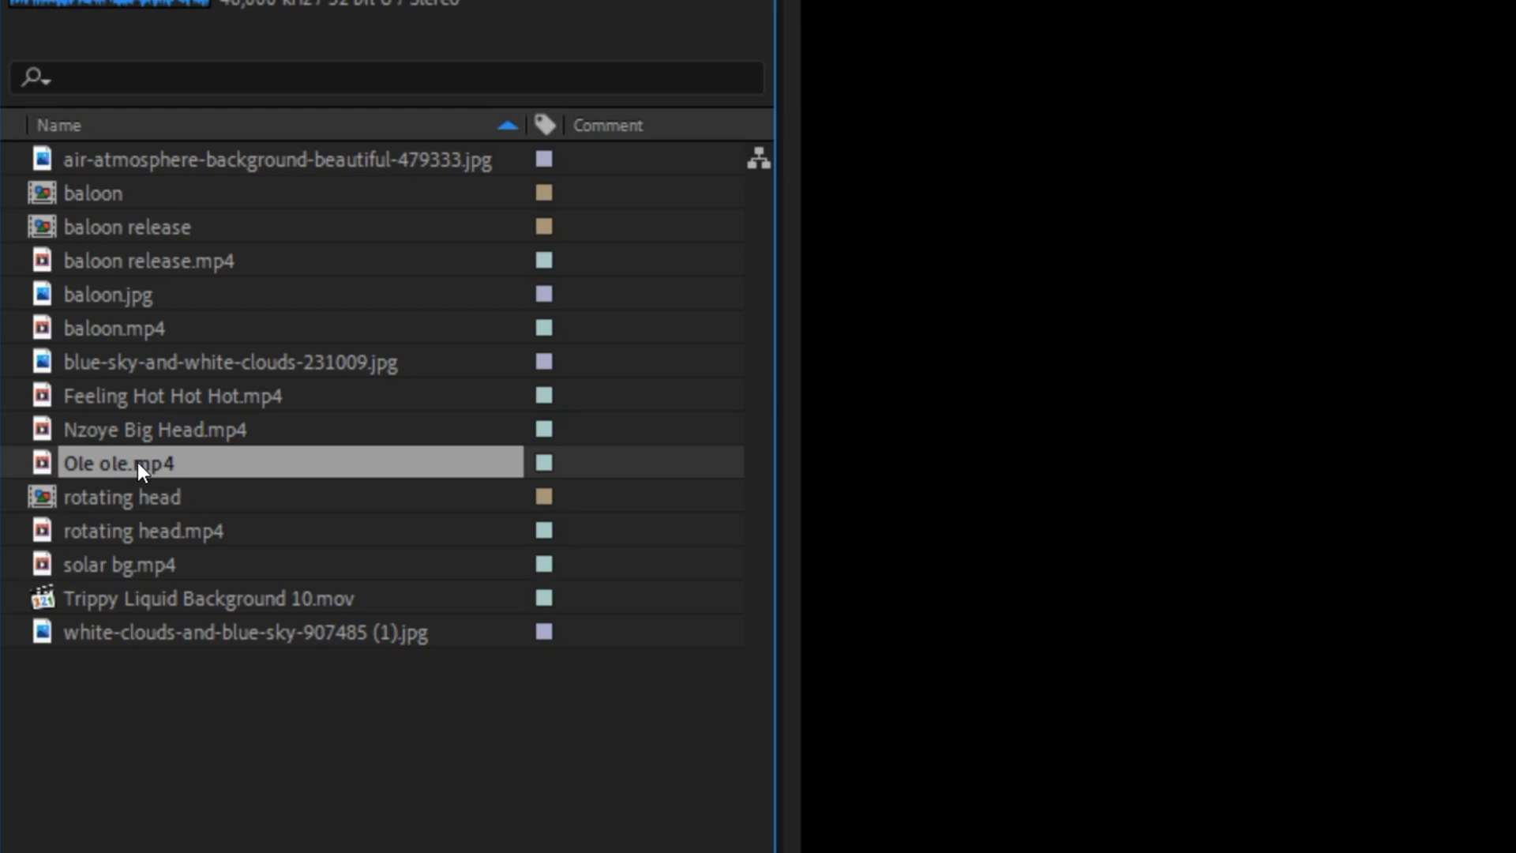
left_click_drag(137, 461, 341, 852)
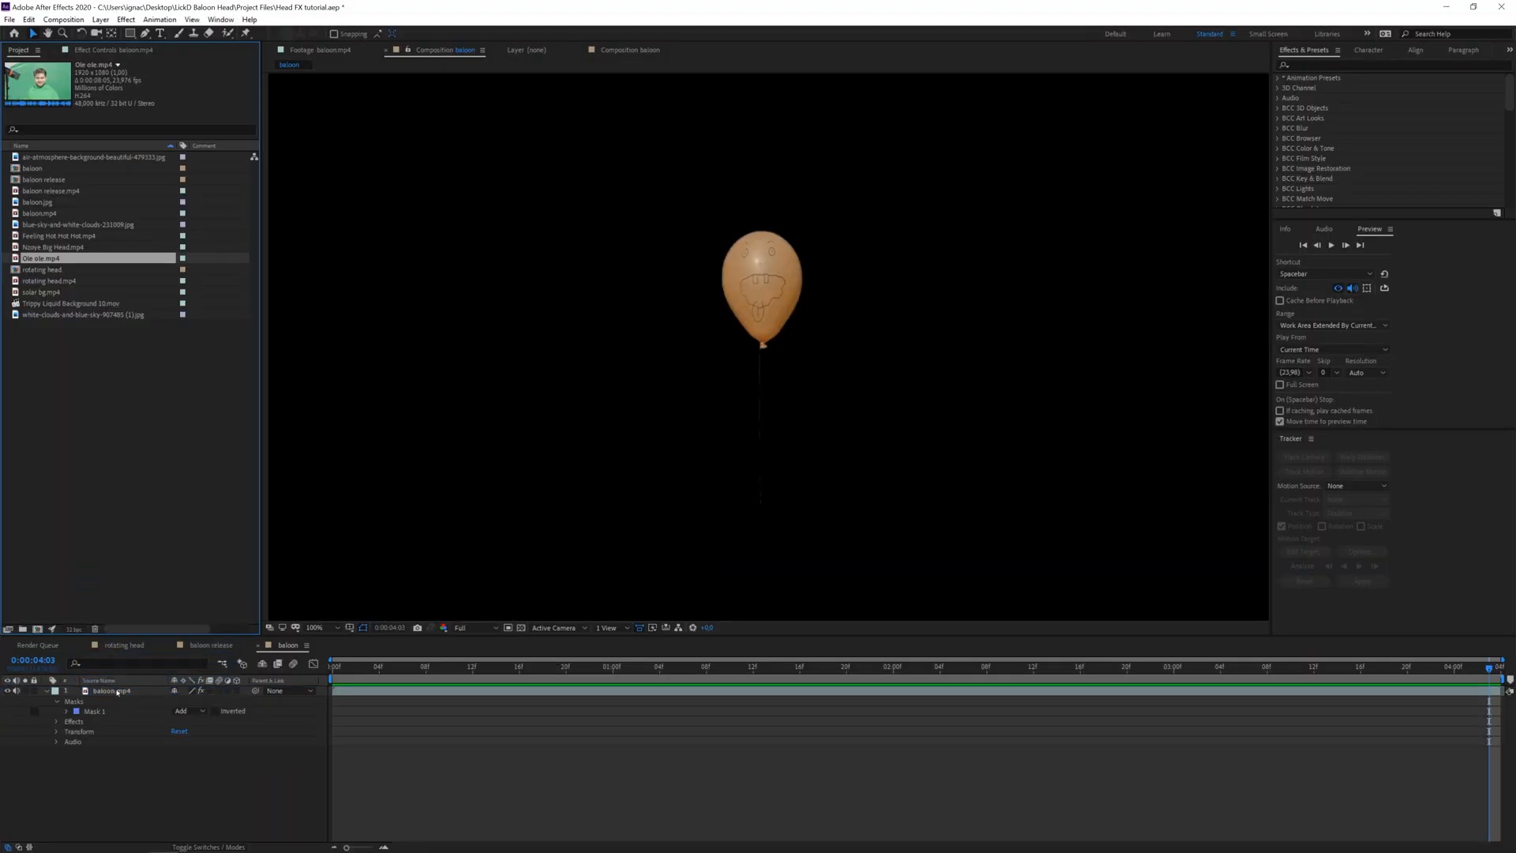
left_click_drag(117, 692, 113, 690)
Draw an elliptical mask around the head in Ole ole.mp4 and apply Keylight (1.2) to the layer.
left_click_drag(130, 33, 190, 62)
left_click_drag(698, 105, 1044, 509)
key("ctrl+space")
type("key")
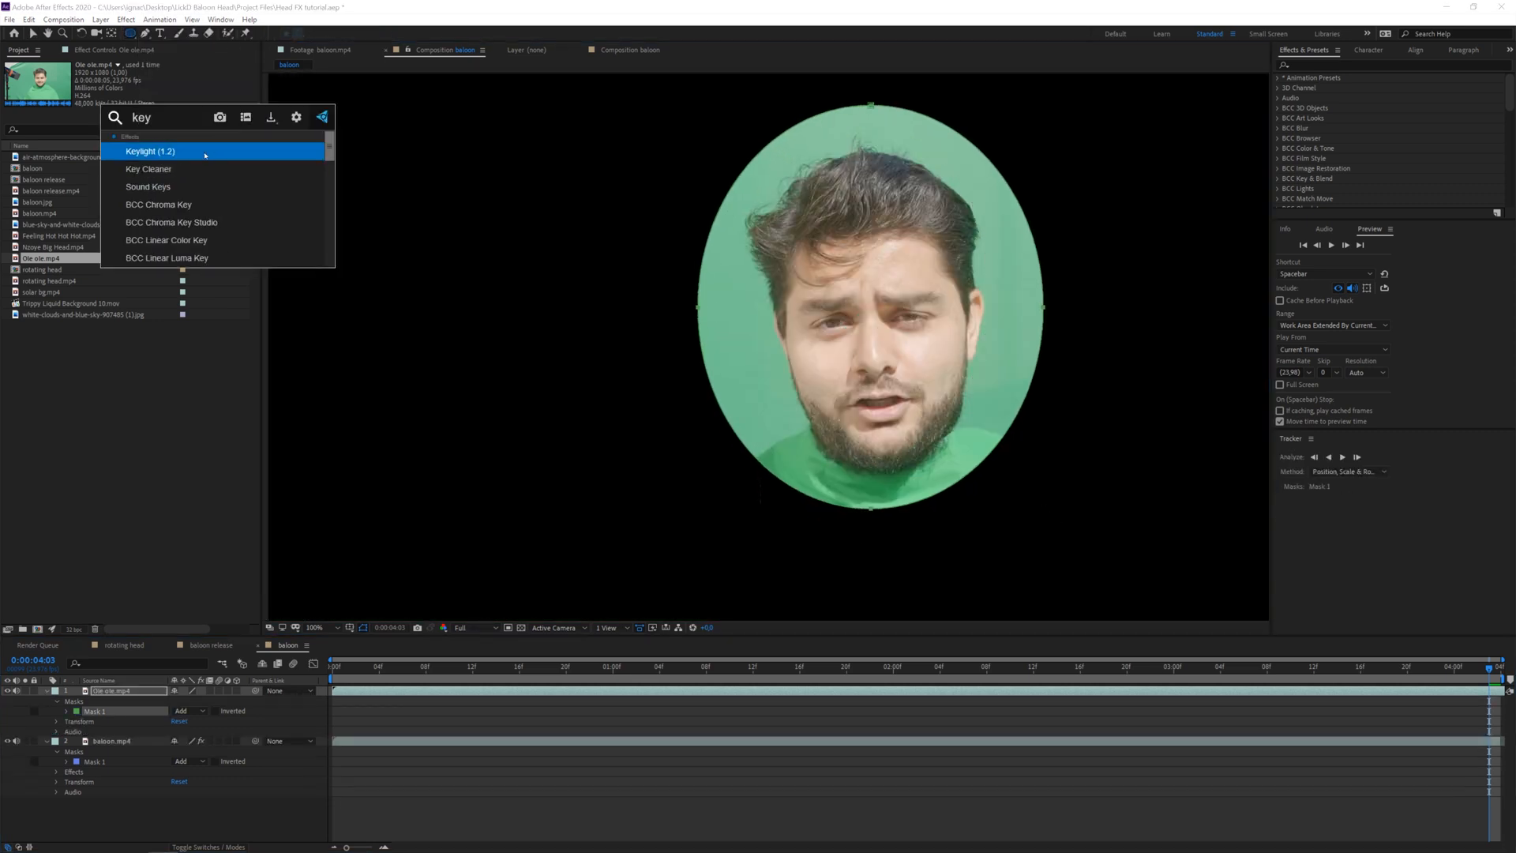
left_click(204, 156)
Key out the green around the head in Intermediate Result view, adding the Advanced Spill Suppressor effect to the layer.
left_click(192, 130)
left_click(178, 259)
key("ctrl+space")
key("Return")
left_click(15, 281)
left_click(161, 150)
left_click(742, 229)
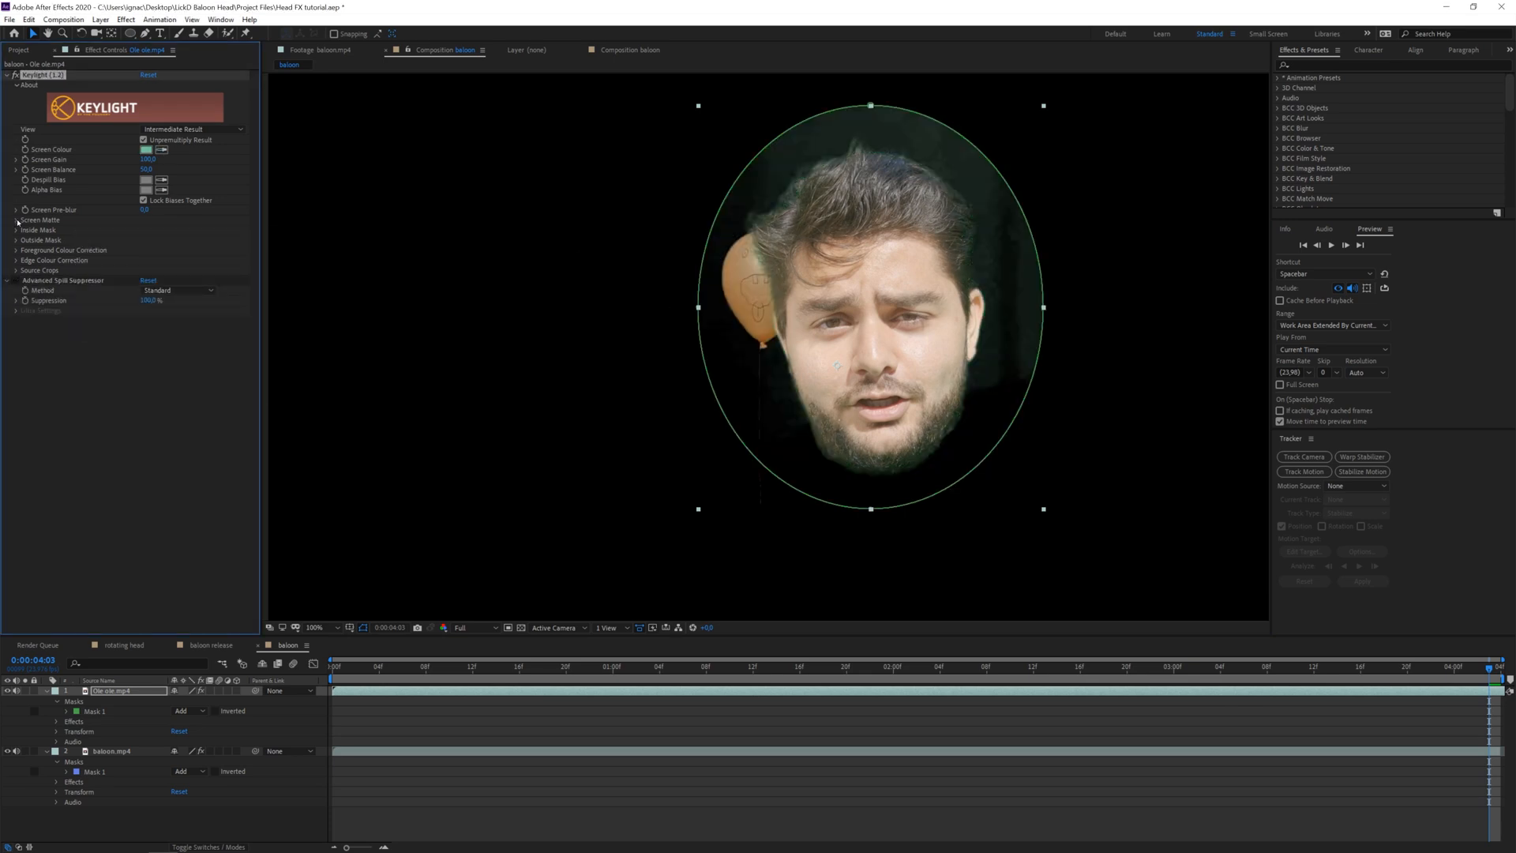
Set the head layer's Keylight Clip Black to 17 and Clip White to 83.
left_click(17, 220)
left_click(146, 229)
type("17")
key("Tab")
type("83")
left_click(15, 371)
left_click(40, 477)
At the composition's first frame, move the head over the balloon and place its anchor point at the chin.
left_click_drag(431, 667, 333, 668)
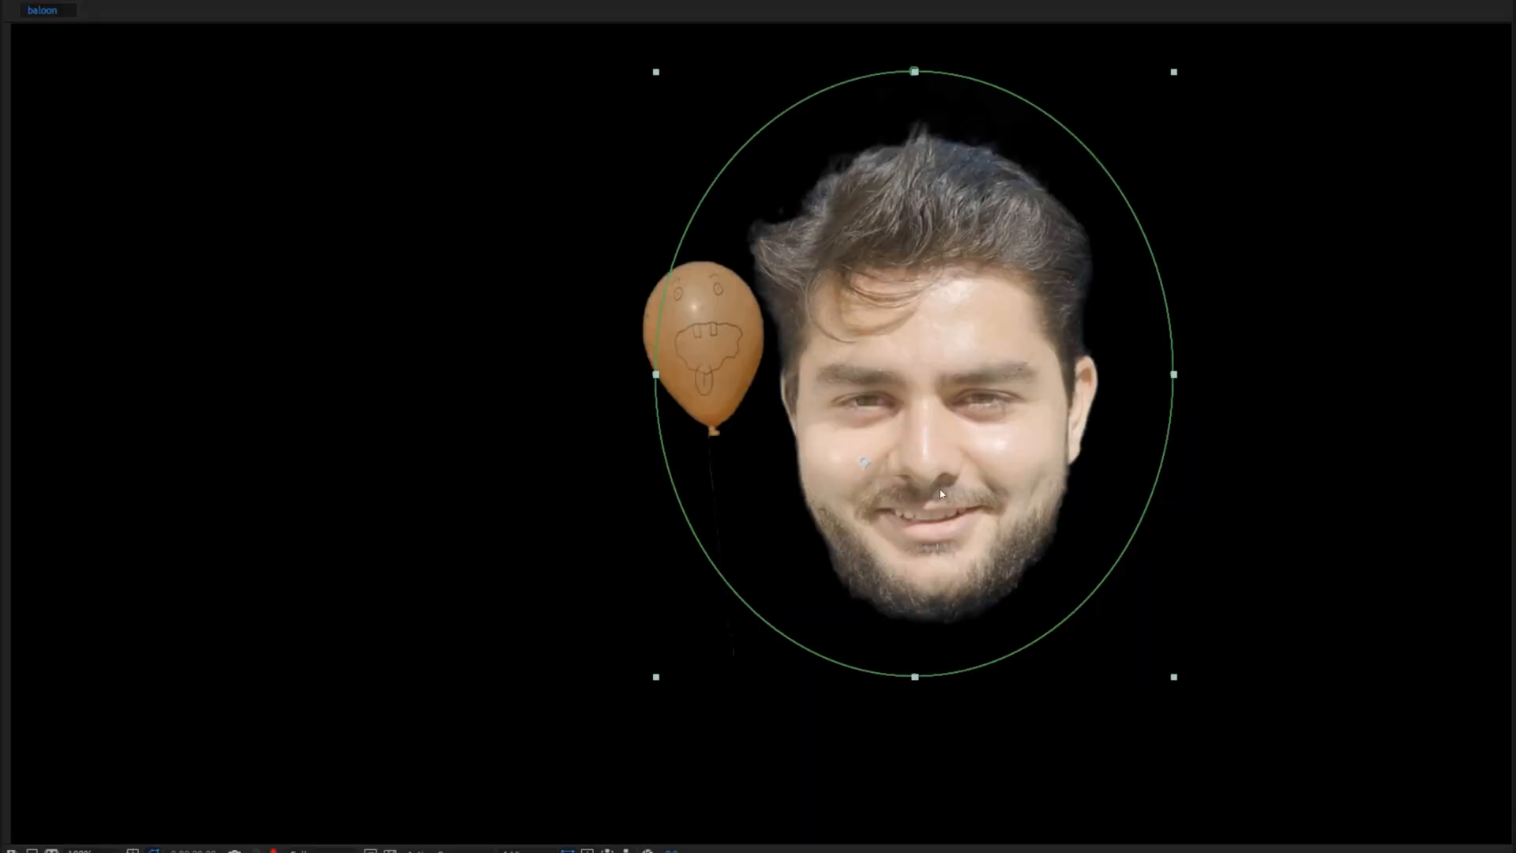
left_click_drag(940, 494, 762, 491)
scroll(762, 488, "down", 1)
scroll(674, 469, "up", 1)
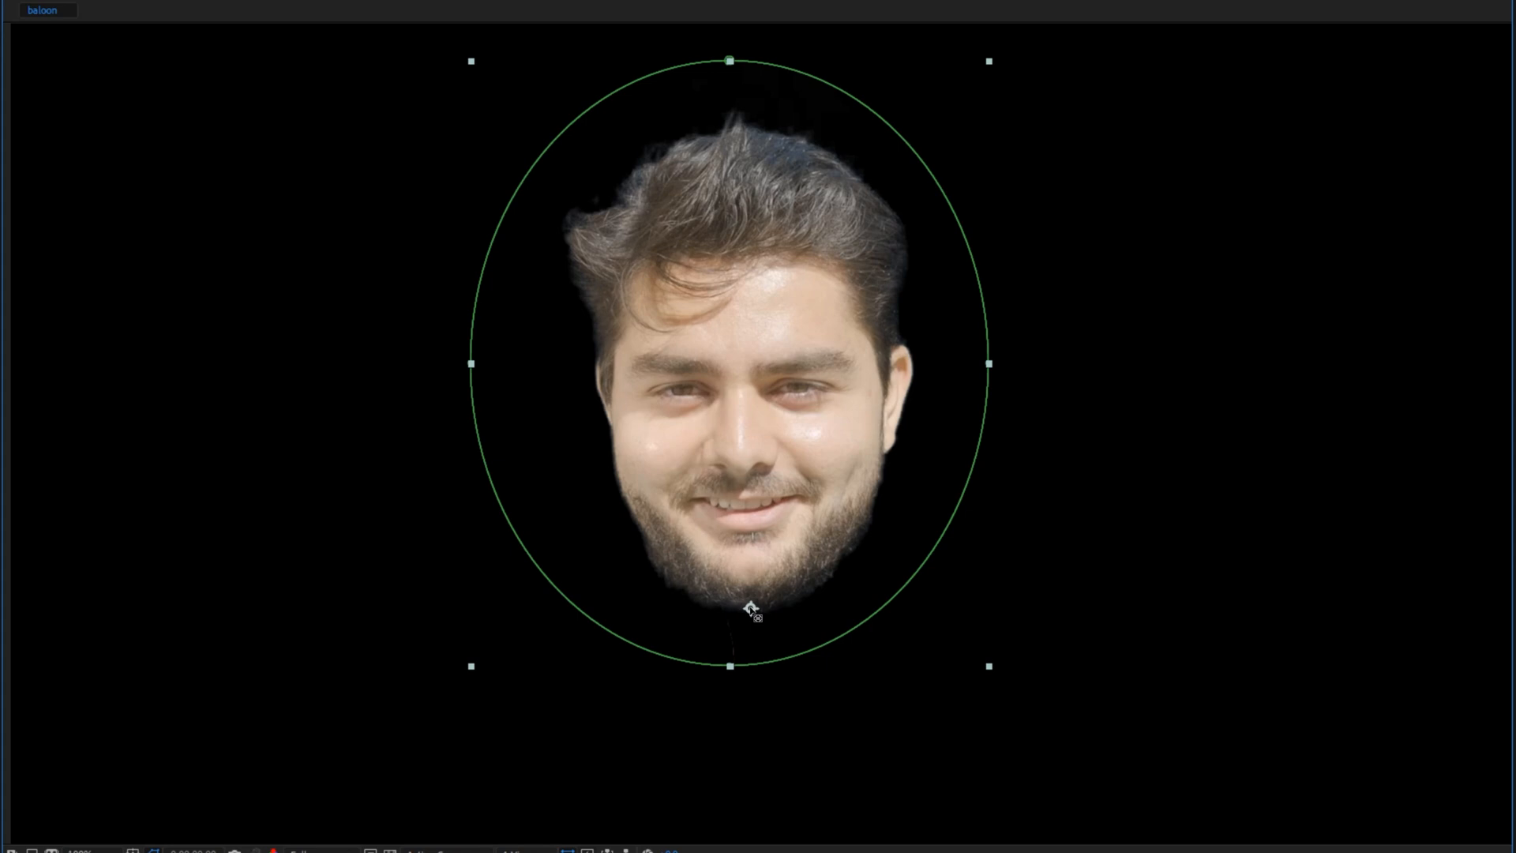
Scale the Ole ole.mp4 head down to roughly the balloon's size and reposition it to cover the balloon.
key("period")
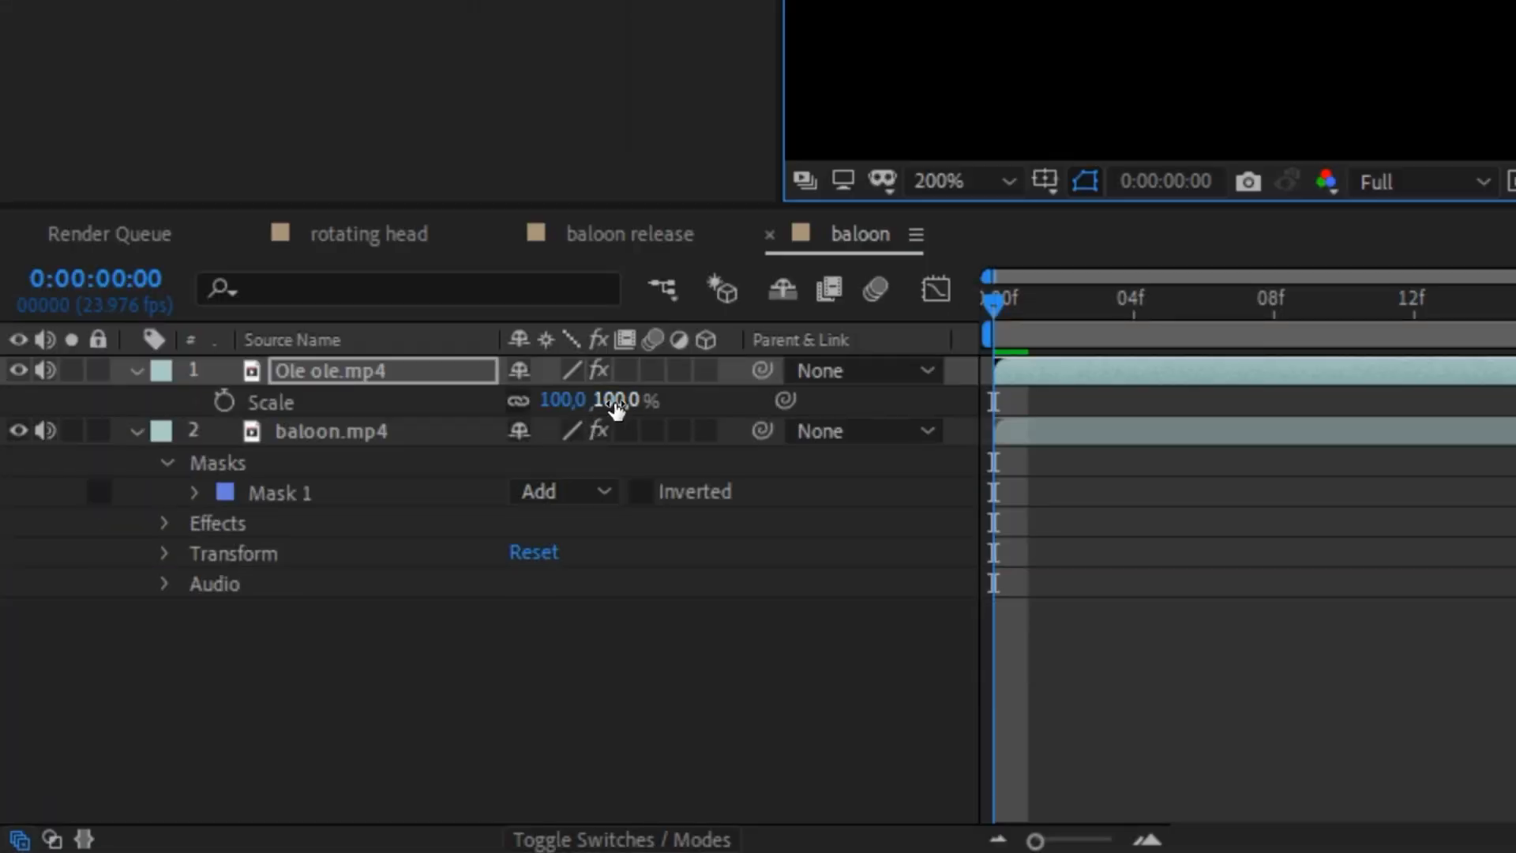
left_click_drag(616, 399, 553, 400)
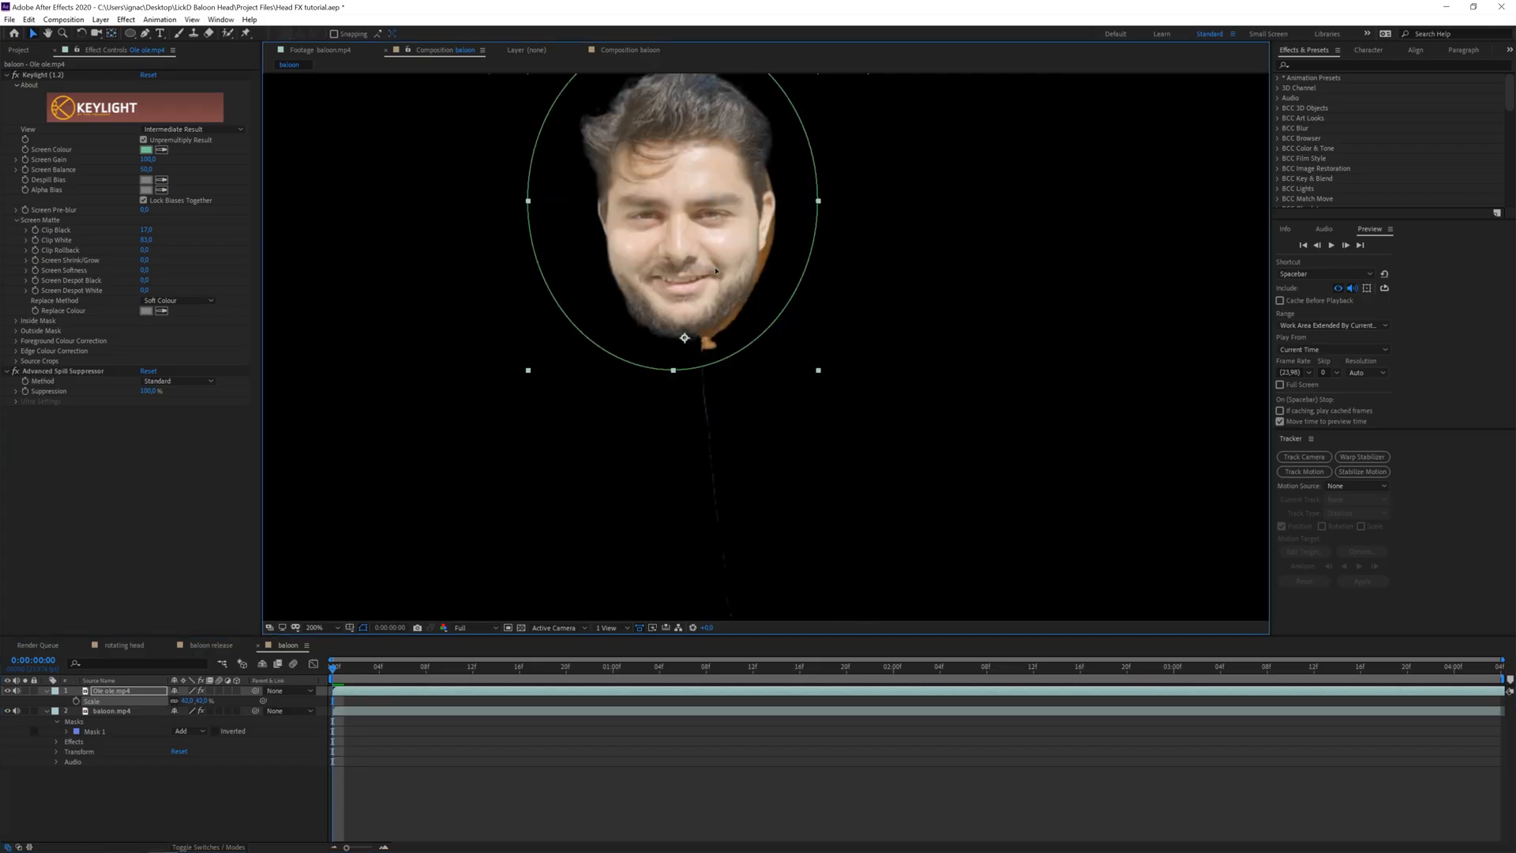
mouse_move(716, 271)
left_mouse_down()
mouse_move(730, 296)
mouse_move(730, 279)
left_mouse_up()
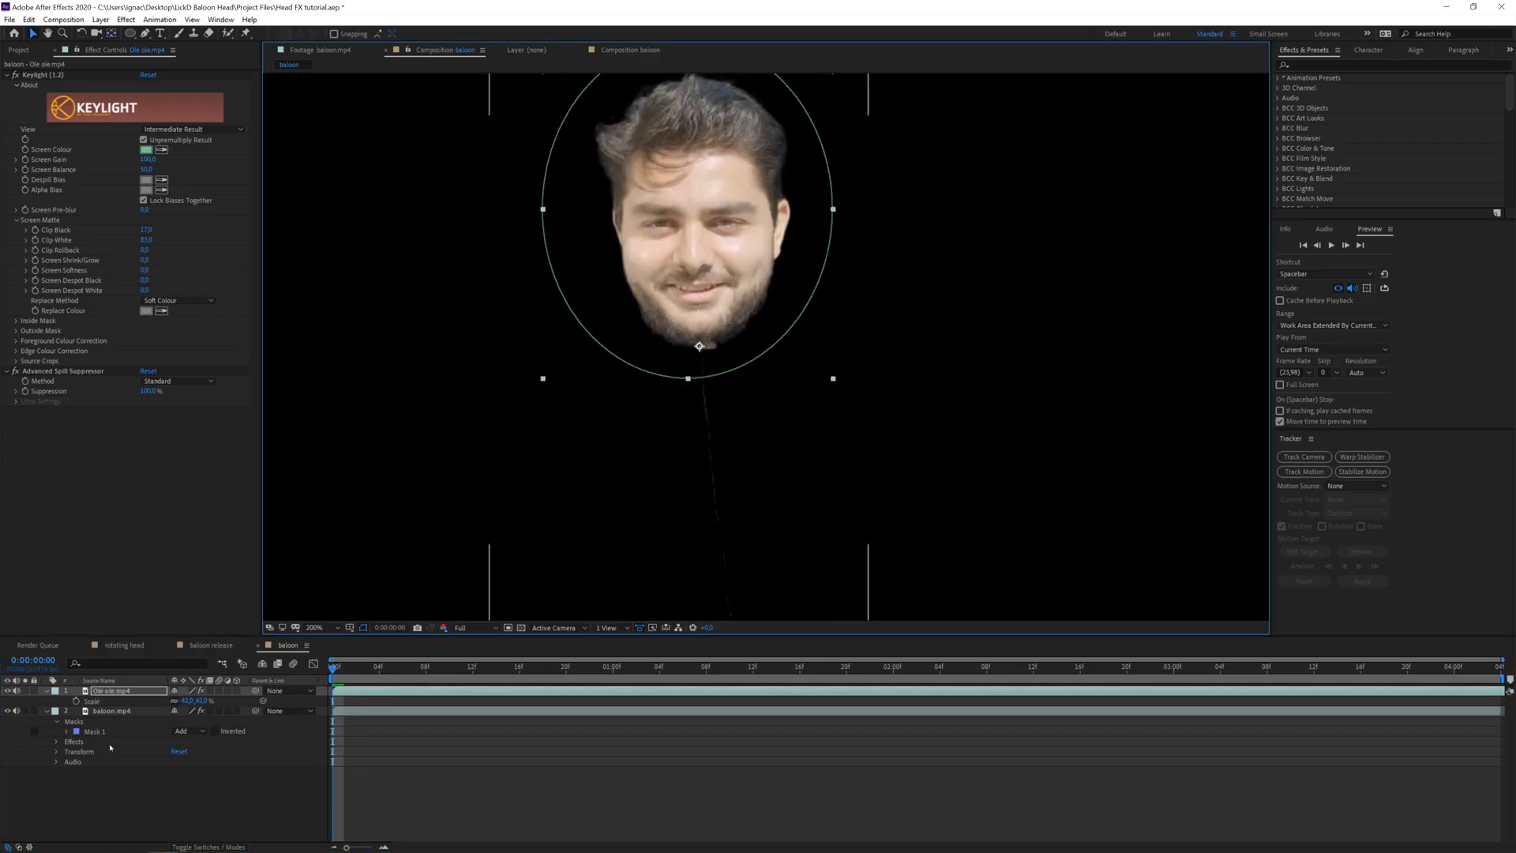
left_click_drag(200, 701, 197, 701)
Line the chin up with the balloon's knot and tilt the head slightly counterclockwise.
left_click_drag(715, 271, 698, 306)
key("w")
left_click_drag(696, 200, 685, 201)
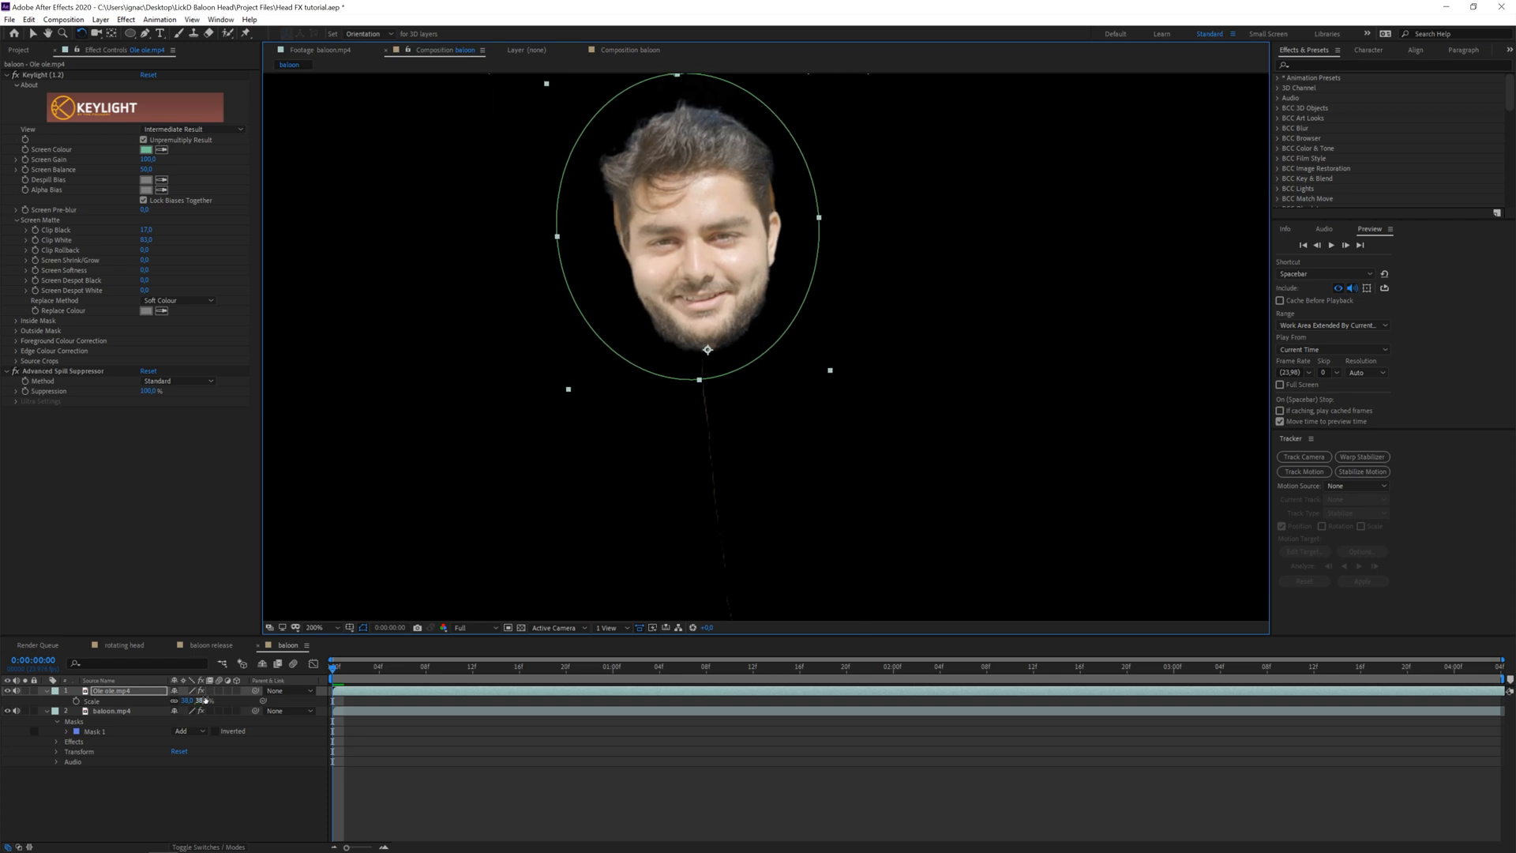
Scale the Ole ole.mp4 head to 44% and reposition it so the chin sits on the balloon's knot.
left_click_drag(204, 700, 214, 701)
left_click_drag(670, 275, 673, 283)
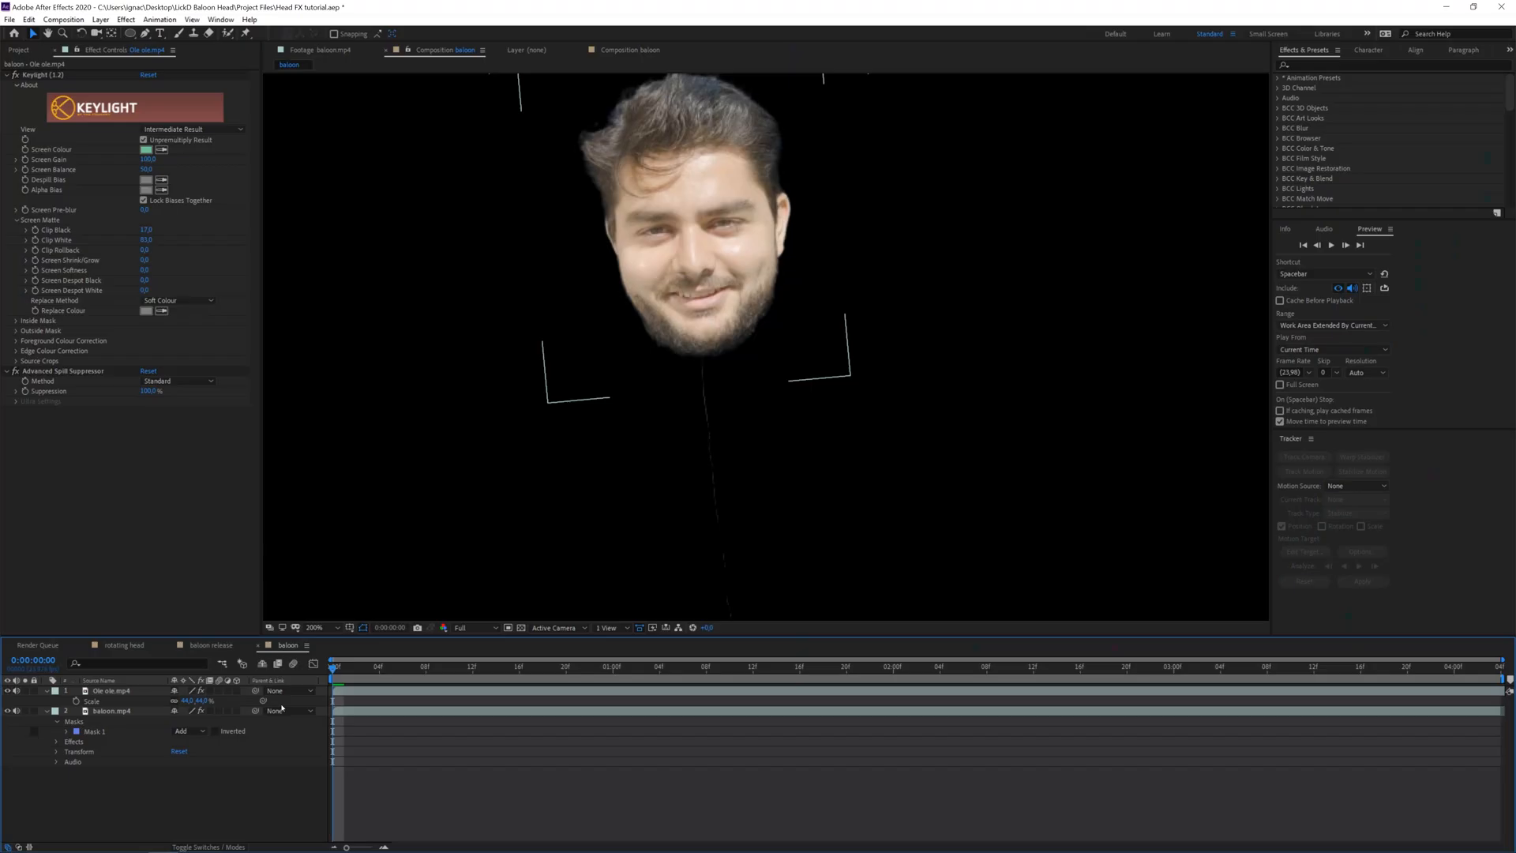
Hide the head layer and motion-track the position of the balloon's knot on the baloon.mp4 layer across the whole clip.
key("ctrl+Down")
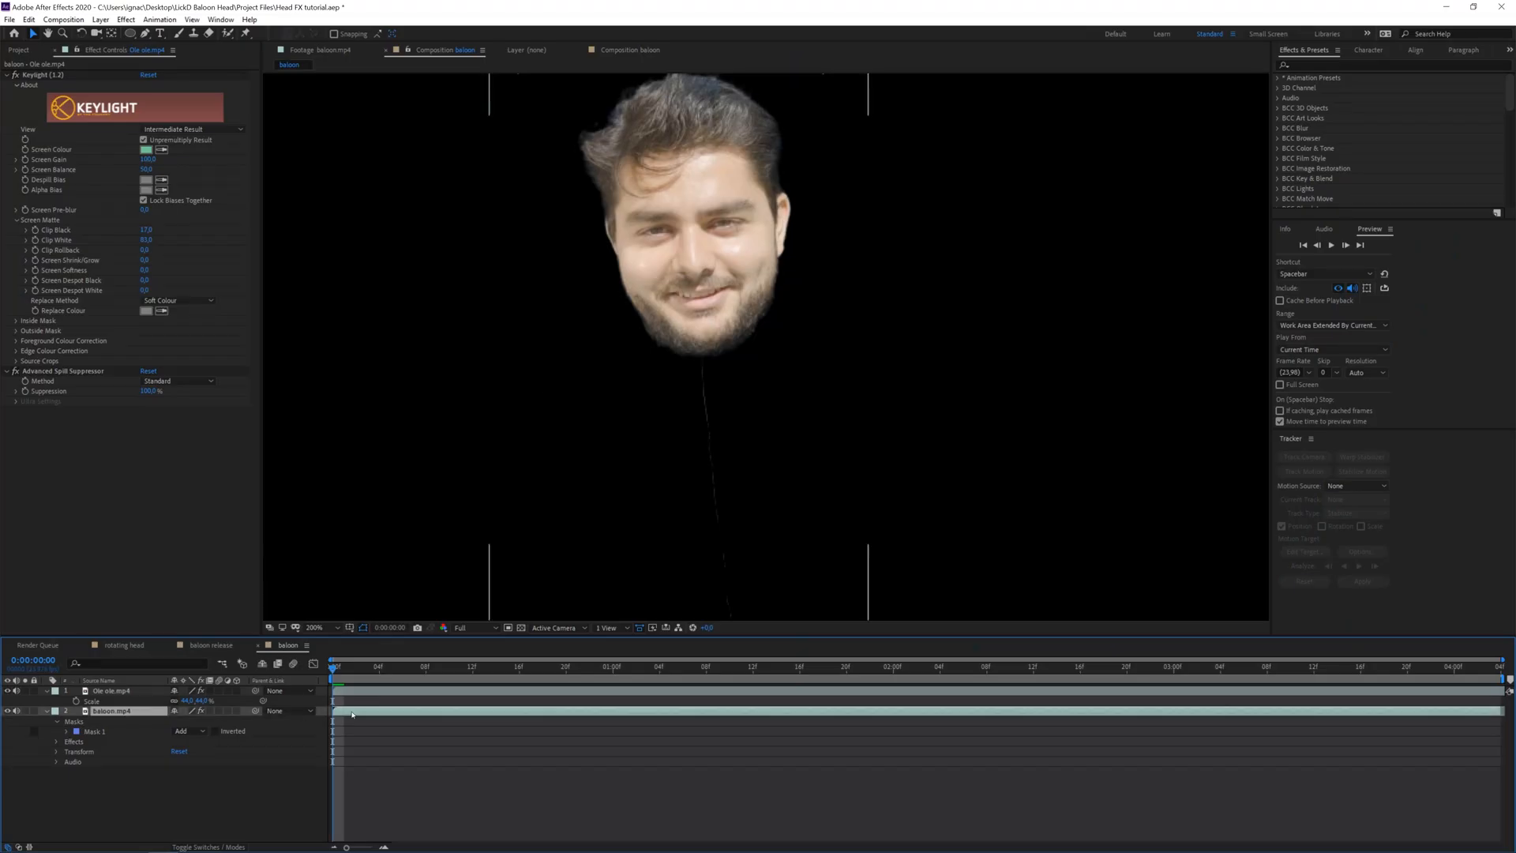
left_click(8, 691)
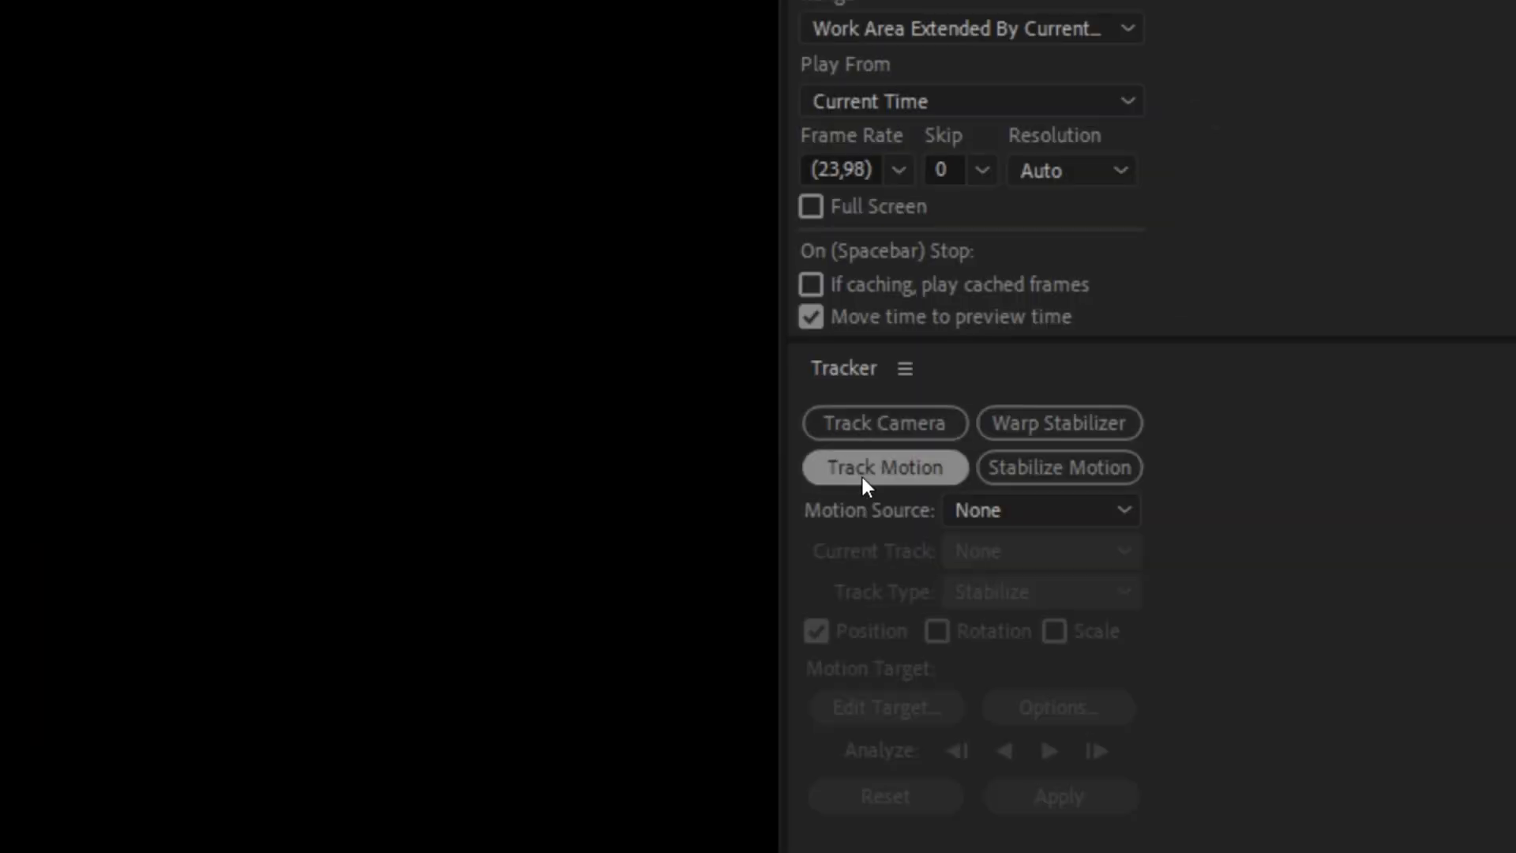
left_click(1298, 474)
left_click_drag(756, 436, 513, 420)
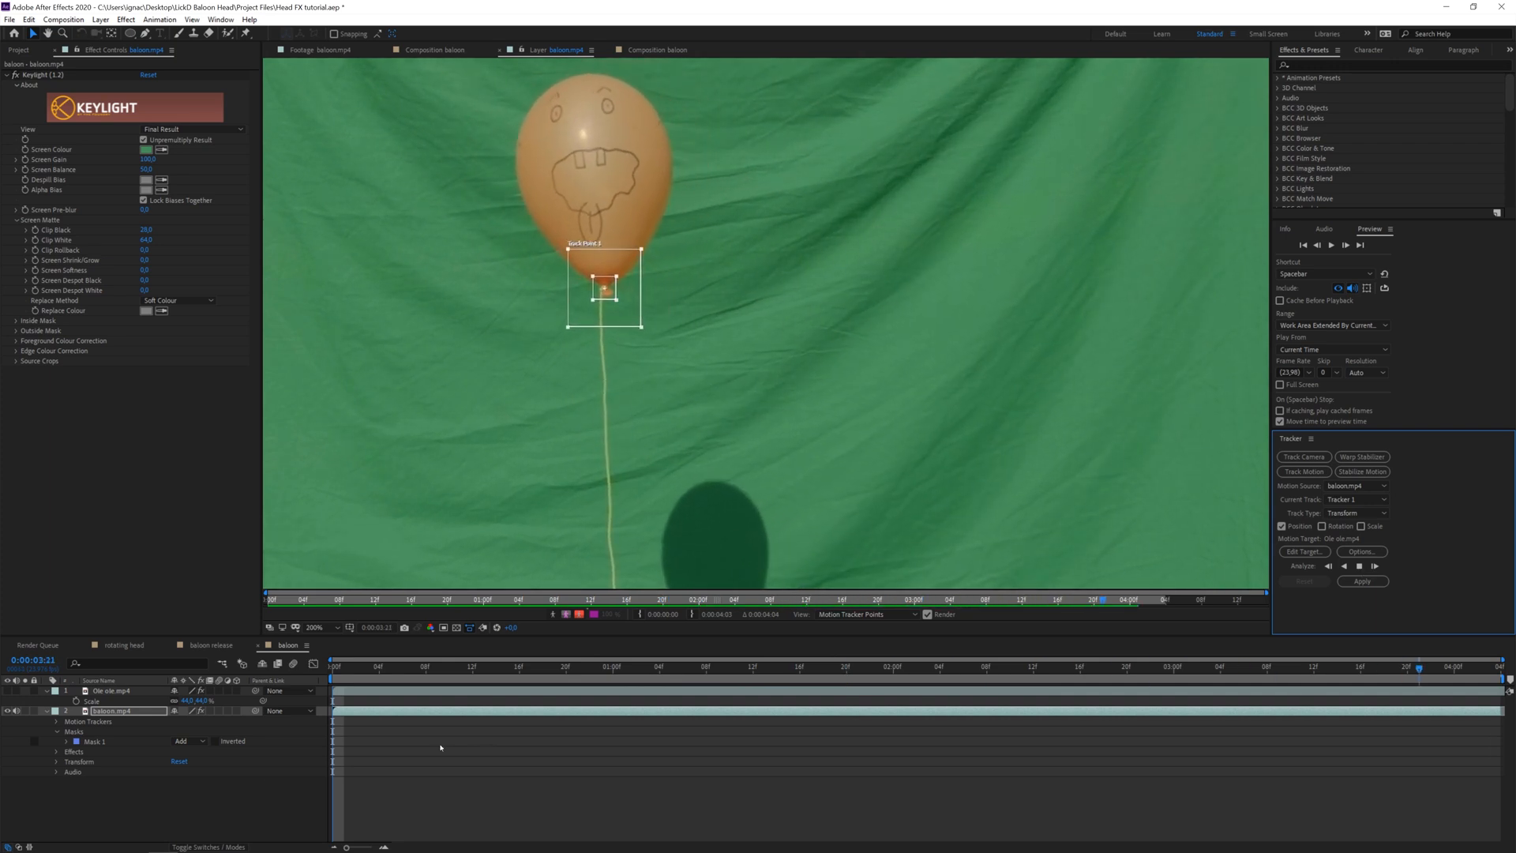
Add a null object to the baloon composition.
right_click(132, 803)
mouse_move(211, 680)
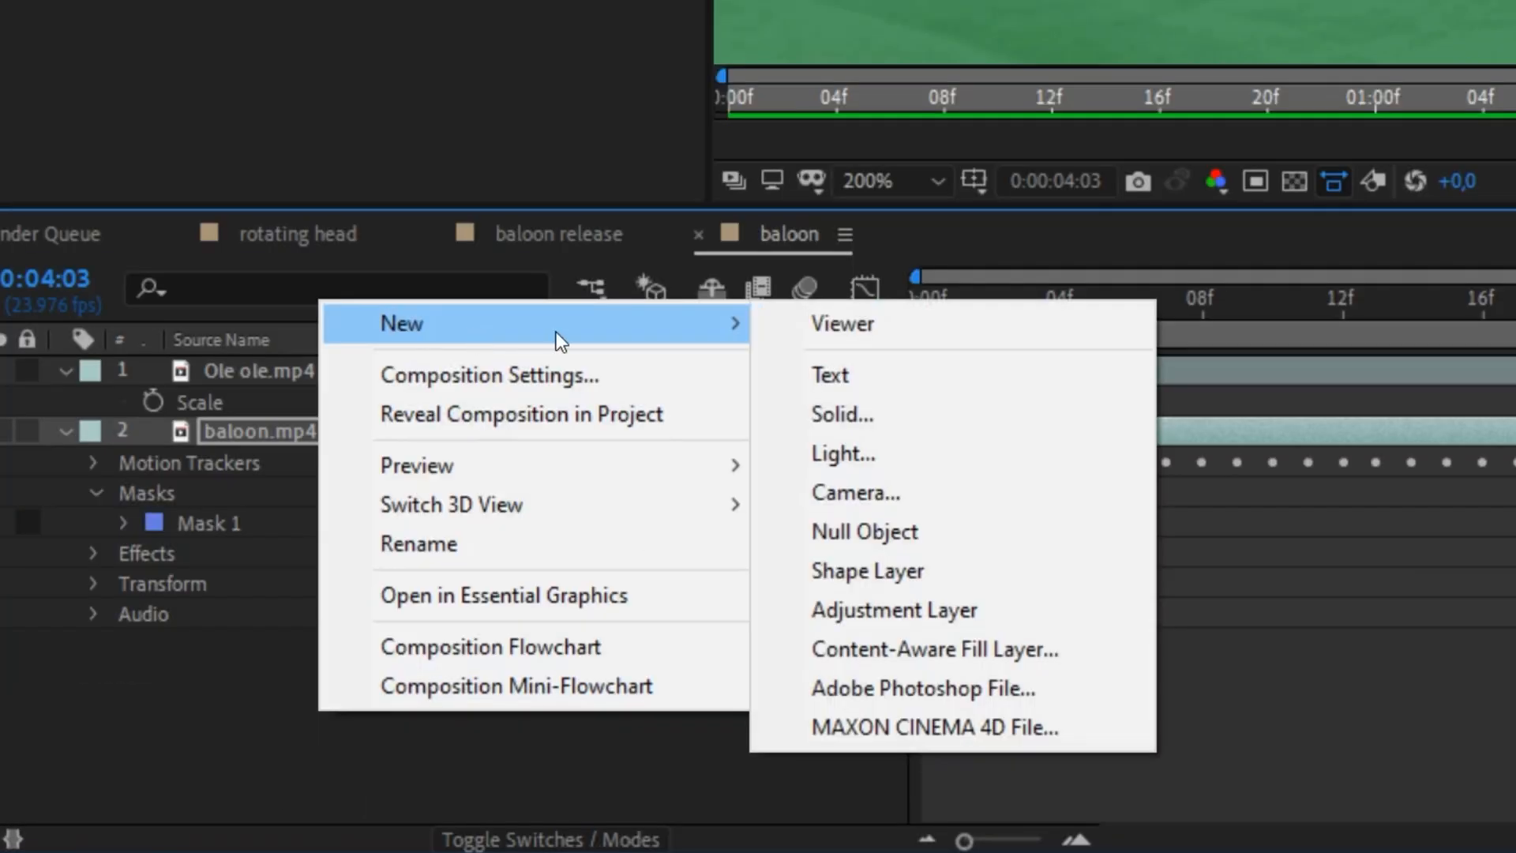
left_click(345, 744)
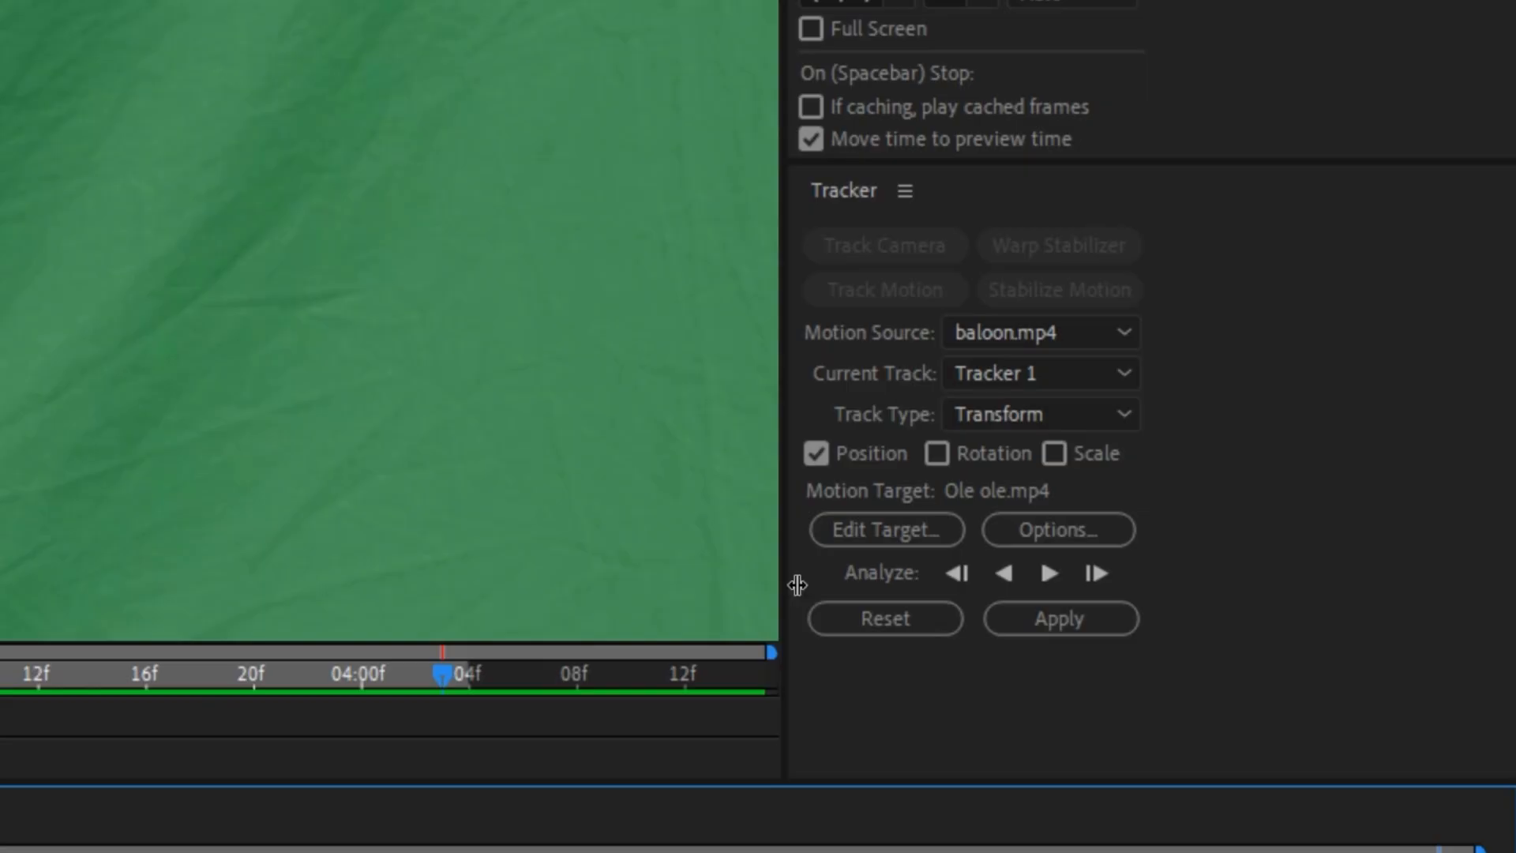
Set Null 1 as the target of the balloon track and apply the tracked motion to it.
left_click(917, 529)
left_click(897, 330)
left_click(802, 404)
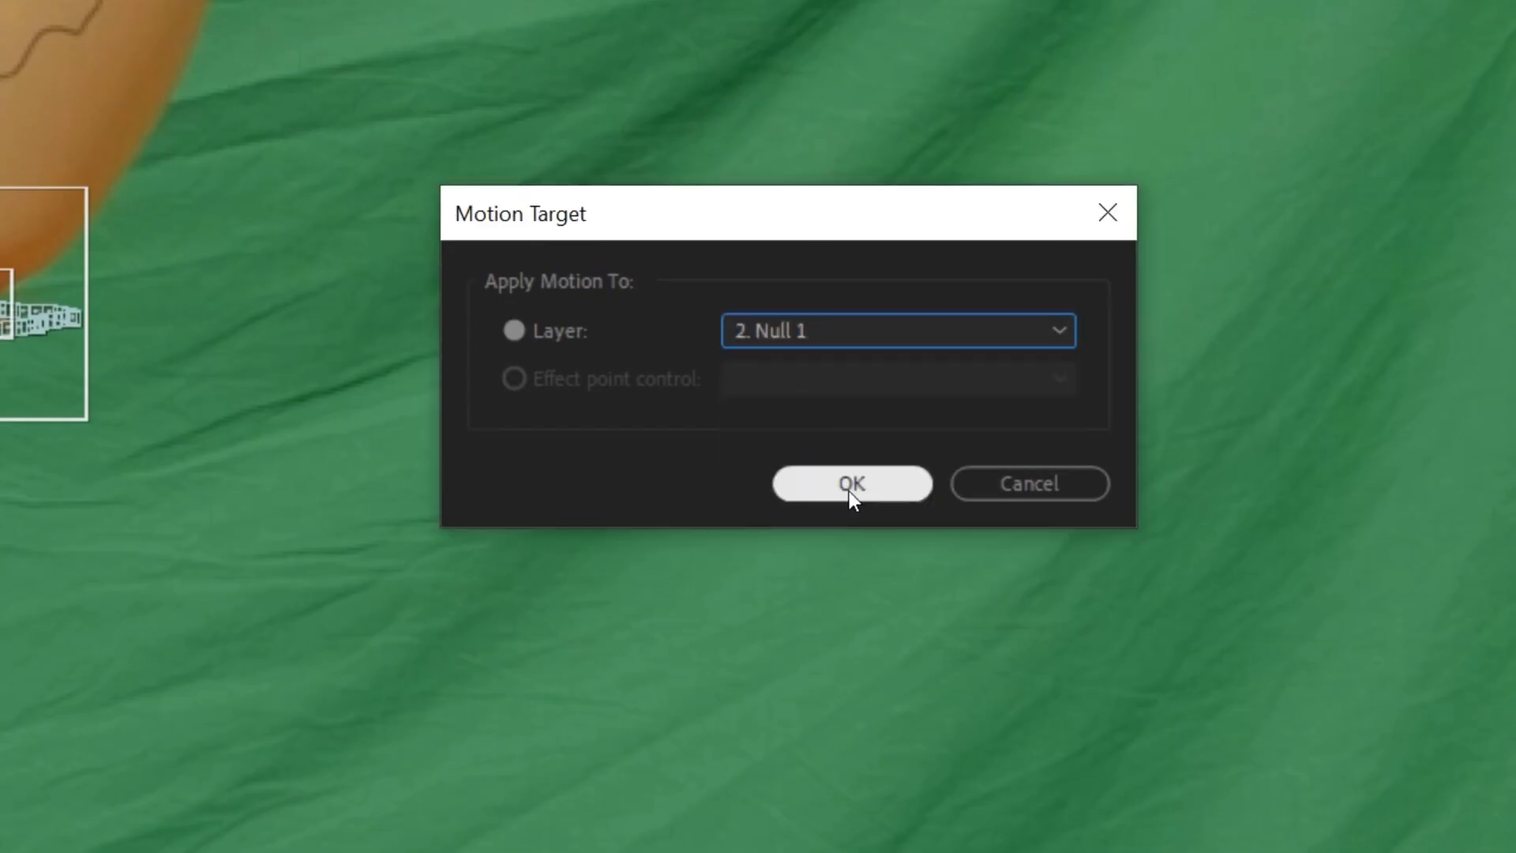
left_click(849, 492)
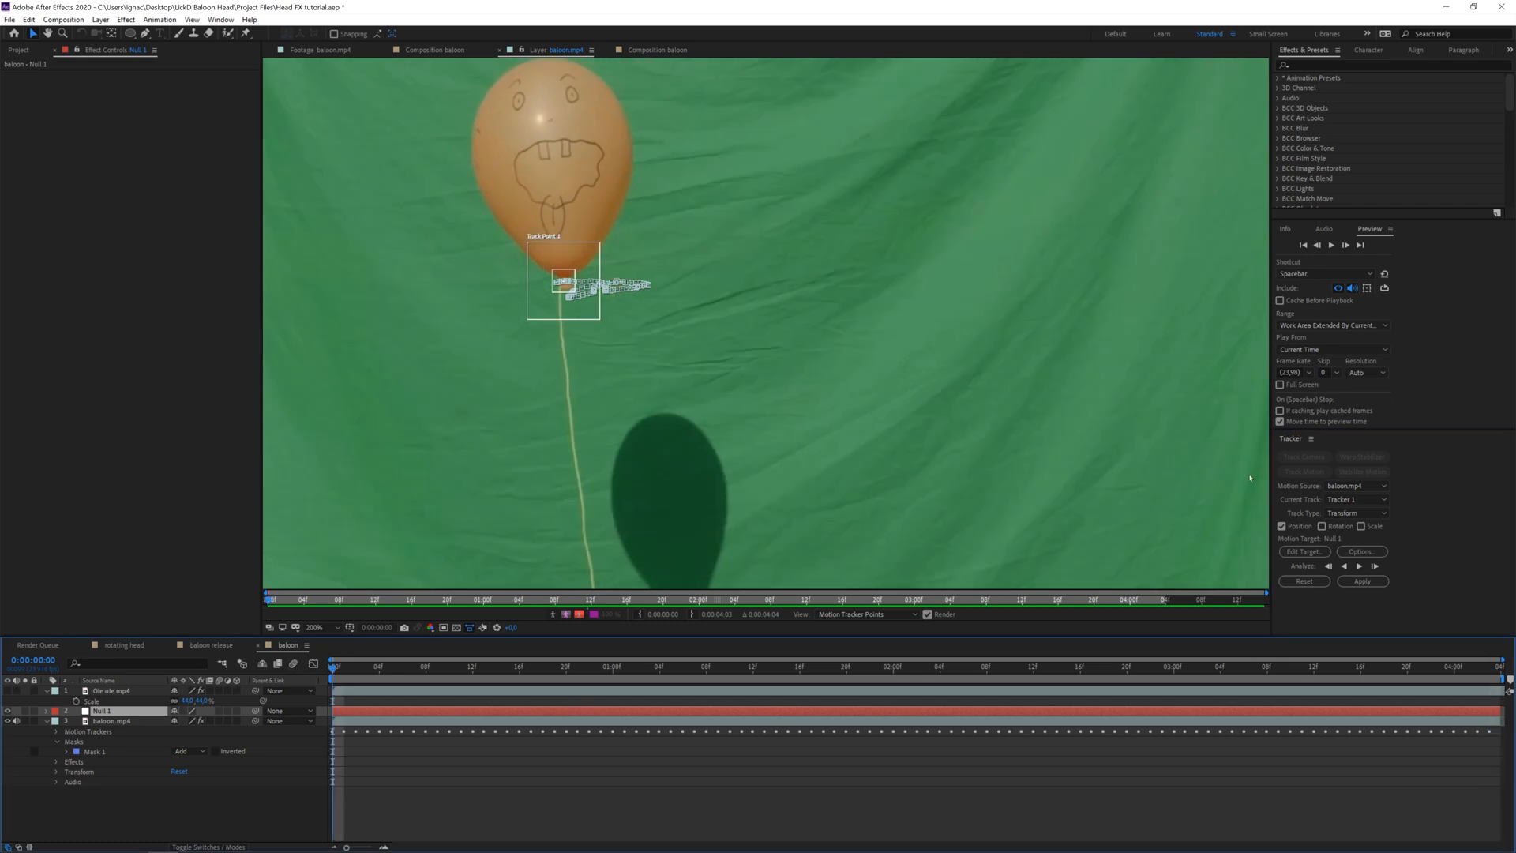
left_click(1362, 581)
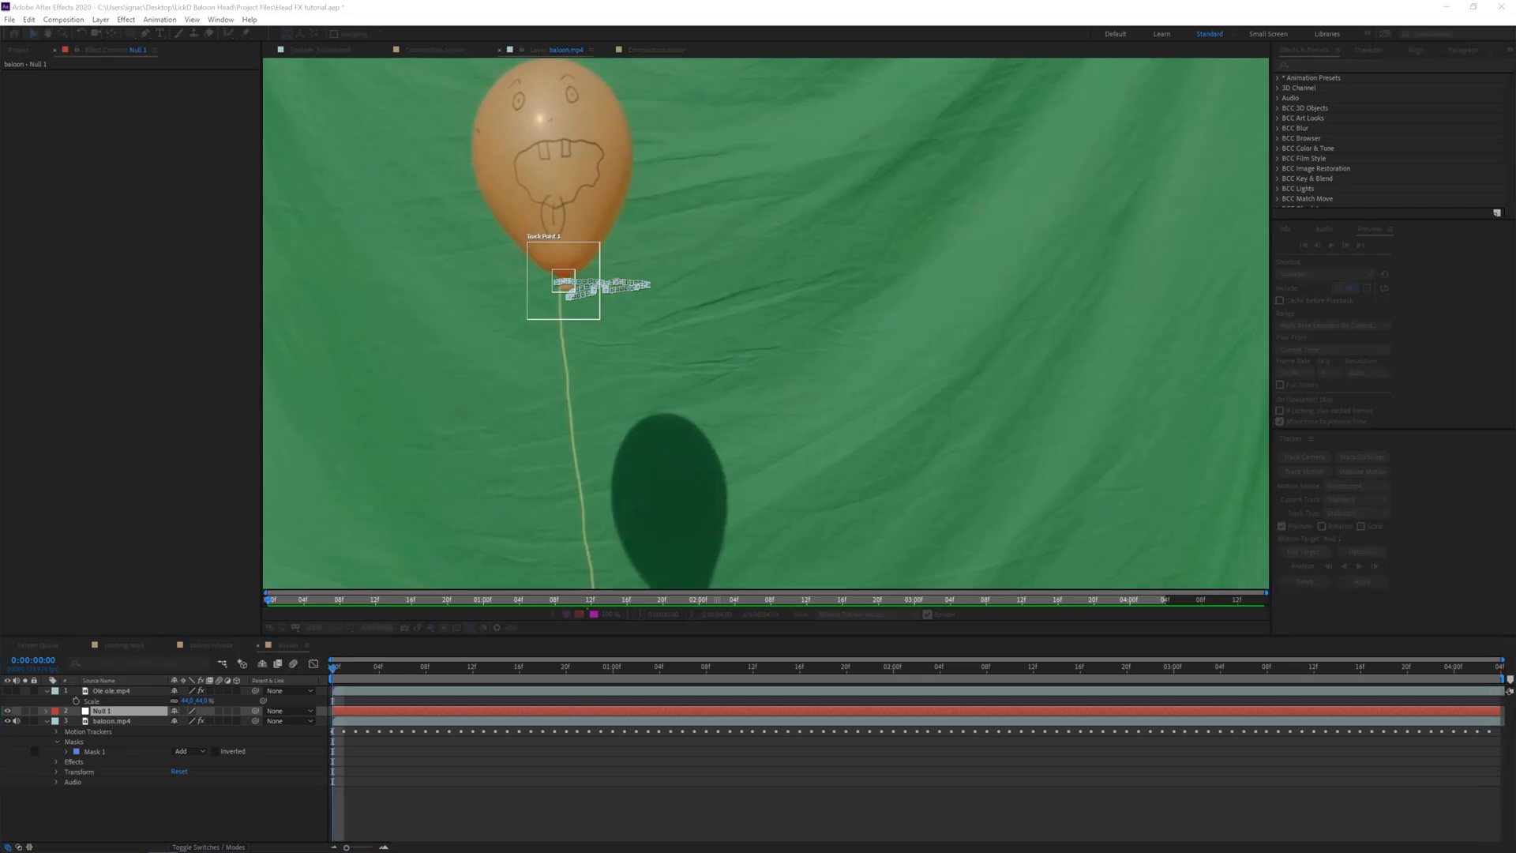
left_click(829, 302)
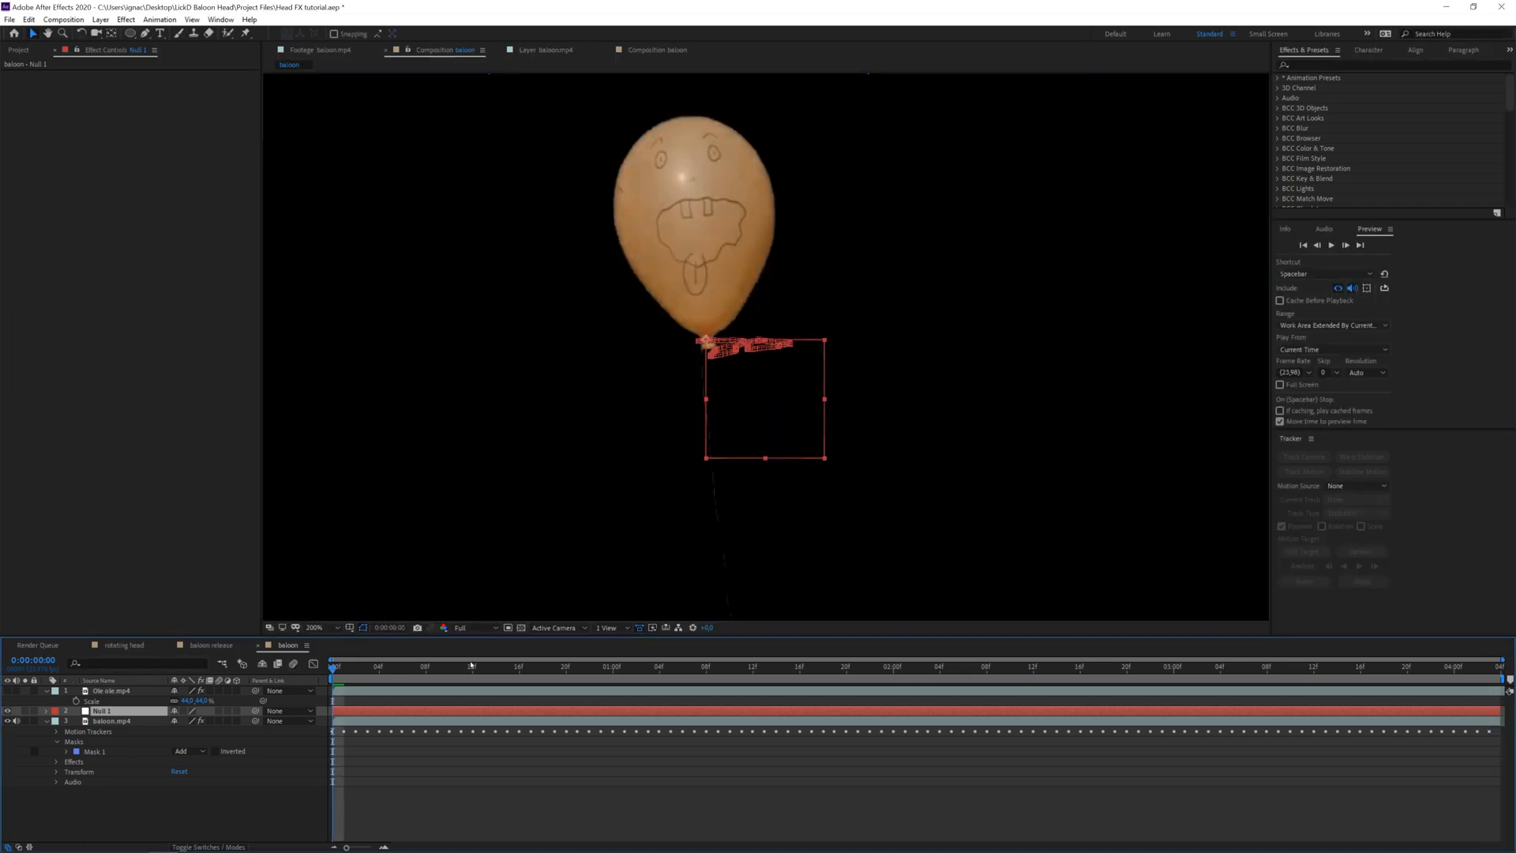
Show the Ole ole.mp4 head layer again, parent it to Null 1 and preview the movement.
left_click(100, 693)
left_click(8, 690)
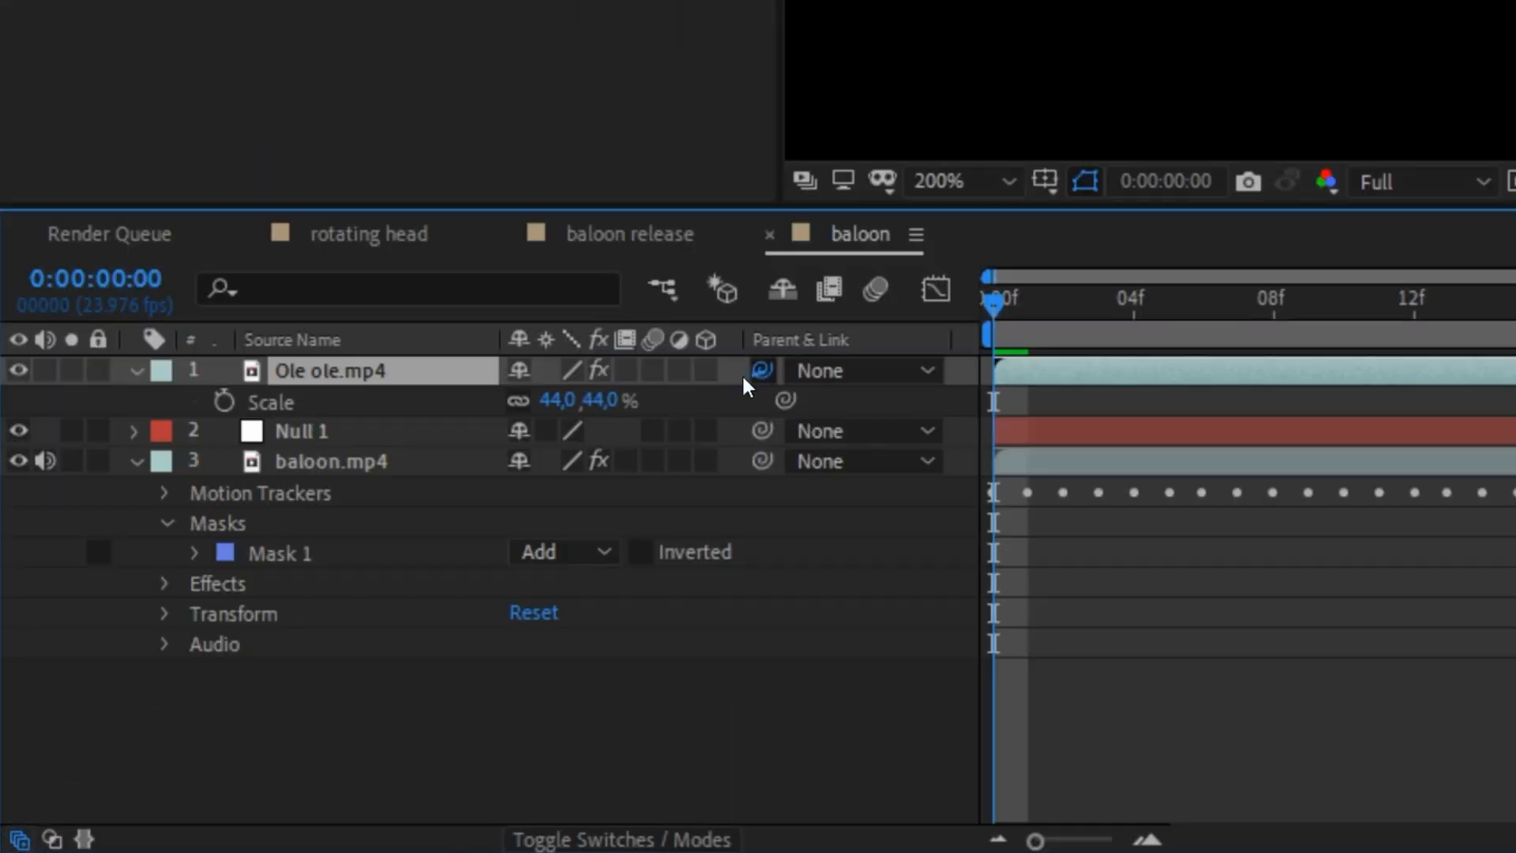
left_click_drag(255, 690, 128, 714)
left_click_drag(378, 450, 377, 444)
key("space")
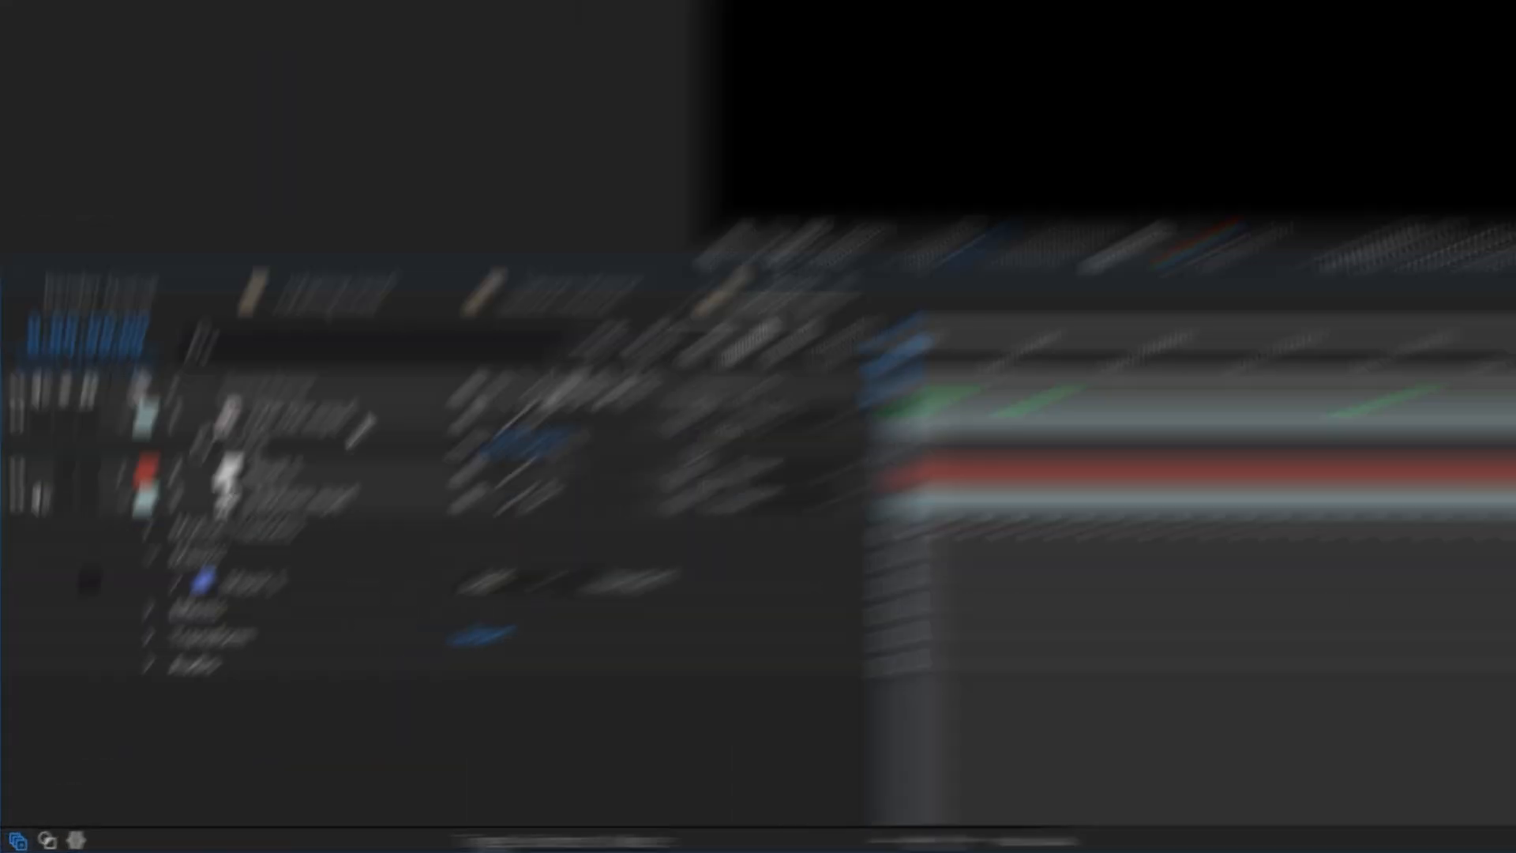
Start keyframing the head layer's rotation at the first frame and set its opacity to 50%.
key("r")
left_click(75, 700)
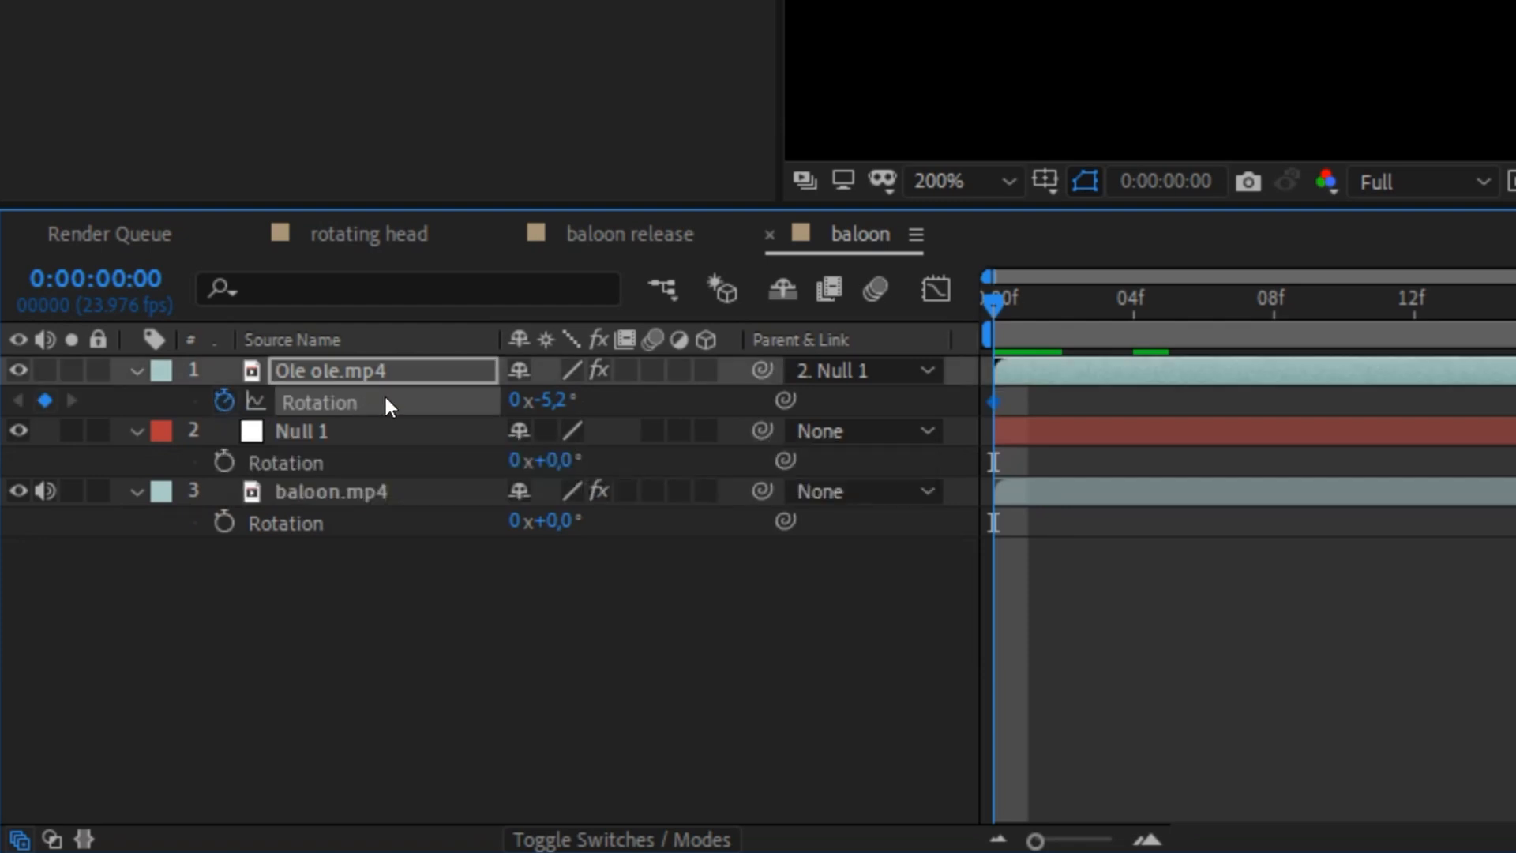
key("t")
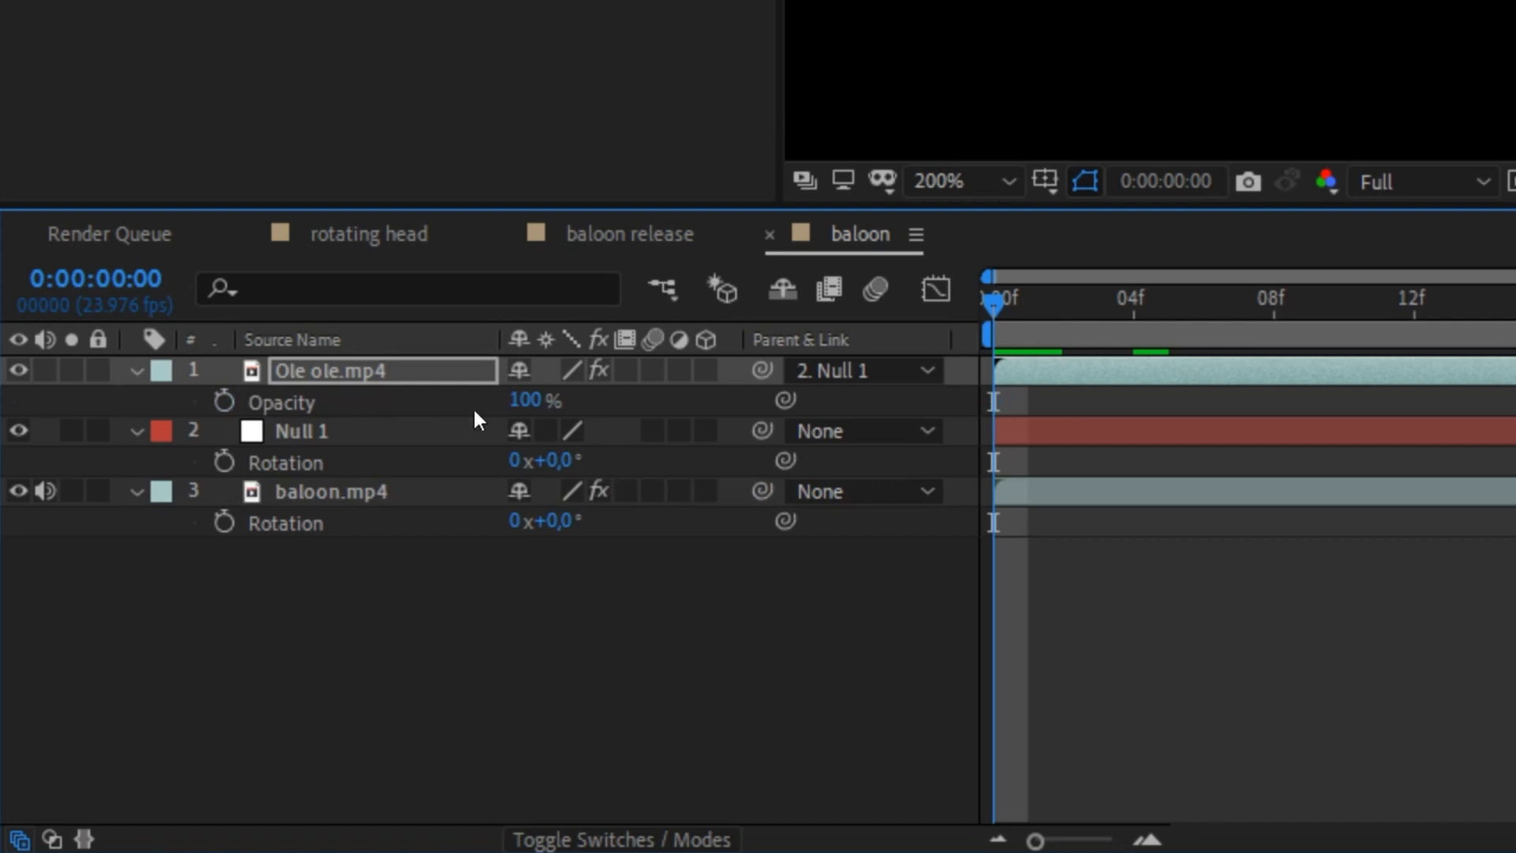
left_click(527, 402)
type("50")
key("Return")
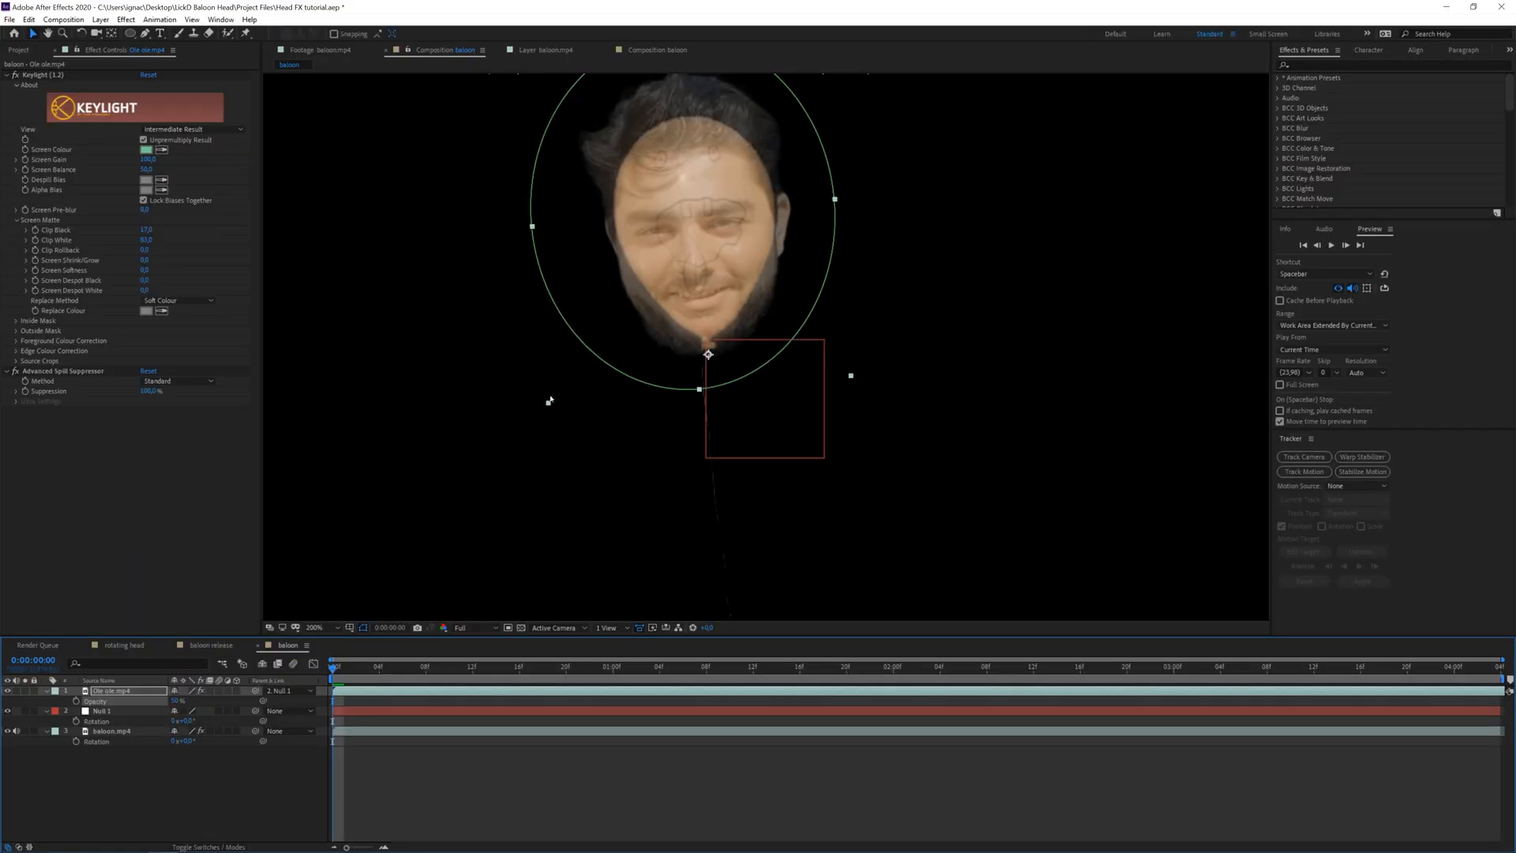
At 0:00:00:18, rotate the head slightly to match the balloon's tilt and show its rotation keyframes.
key("space")
left_click_drag(623, 673, 542, 672)
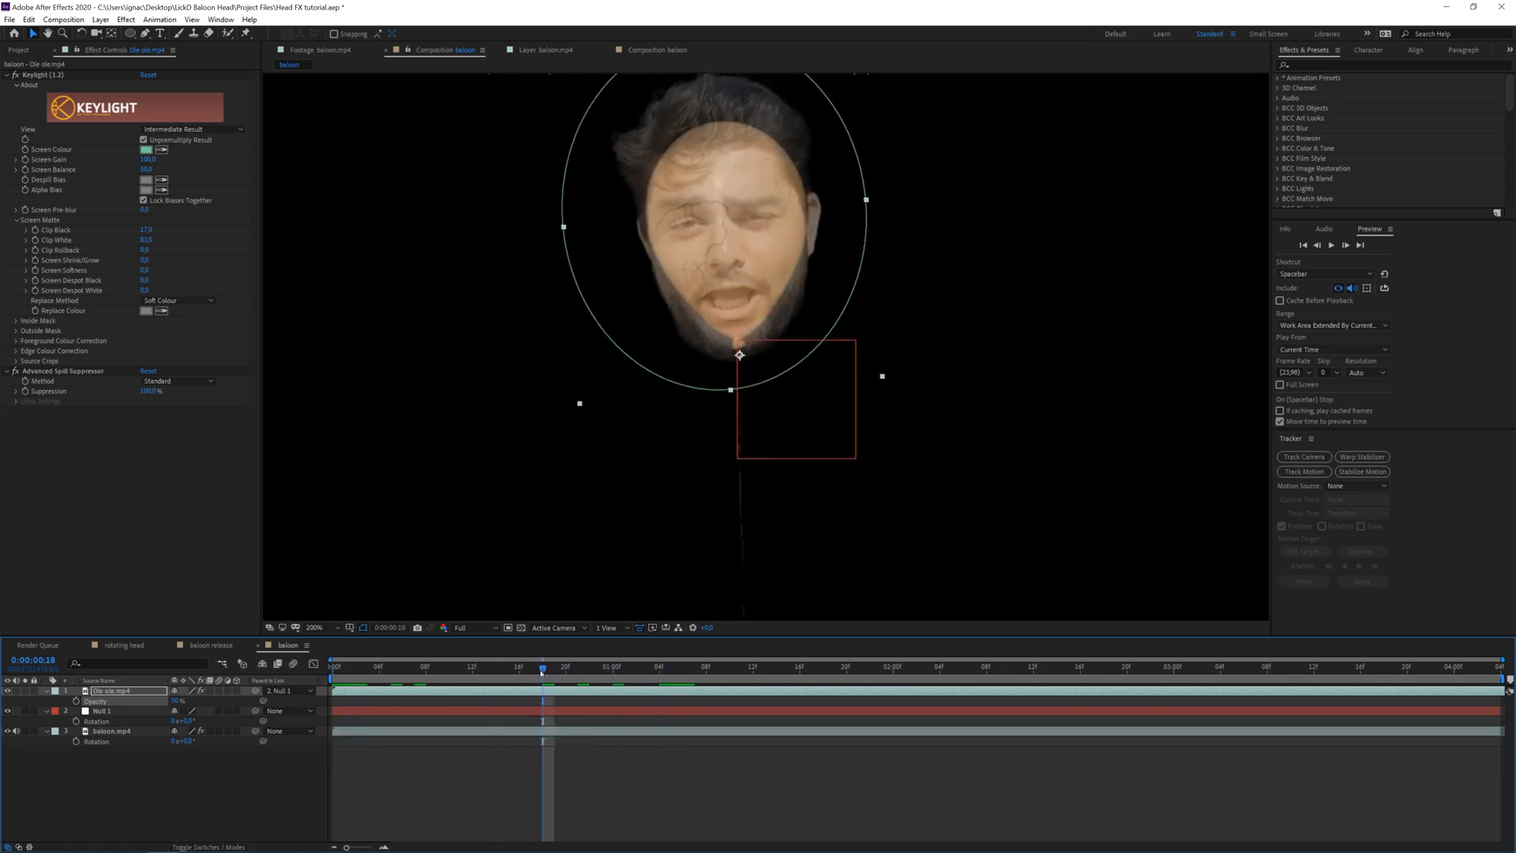
key("w")
left_click(82, 33)
left_click_drag(723, 150, 718, 152)
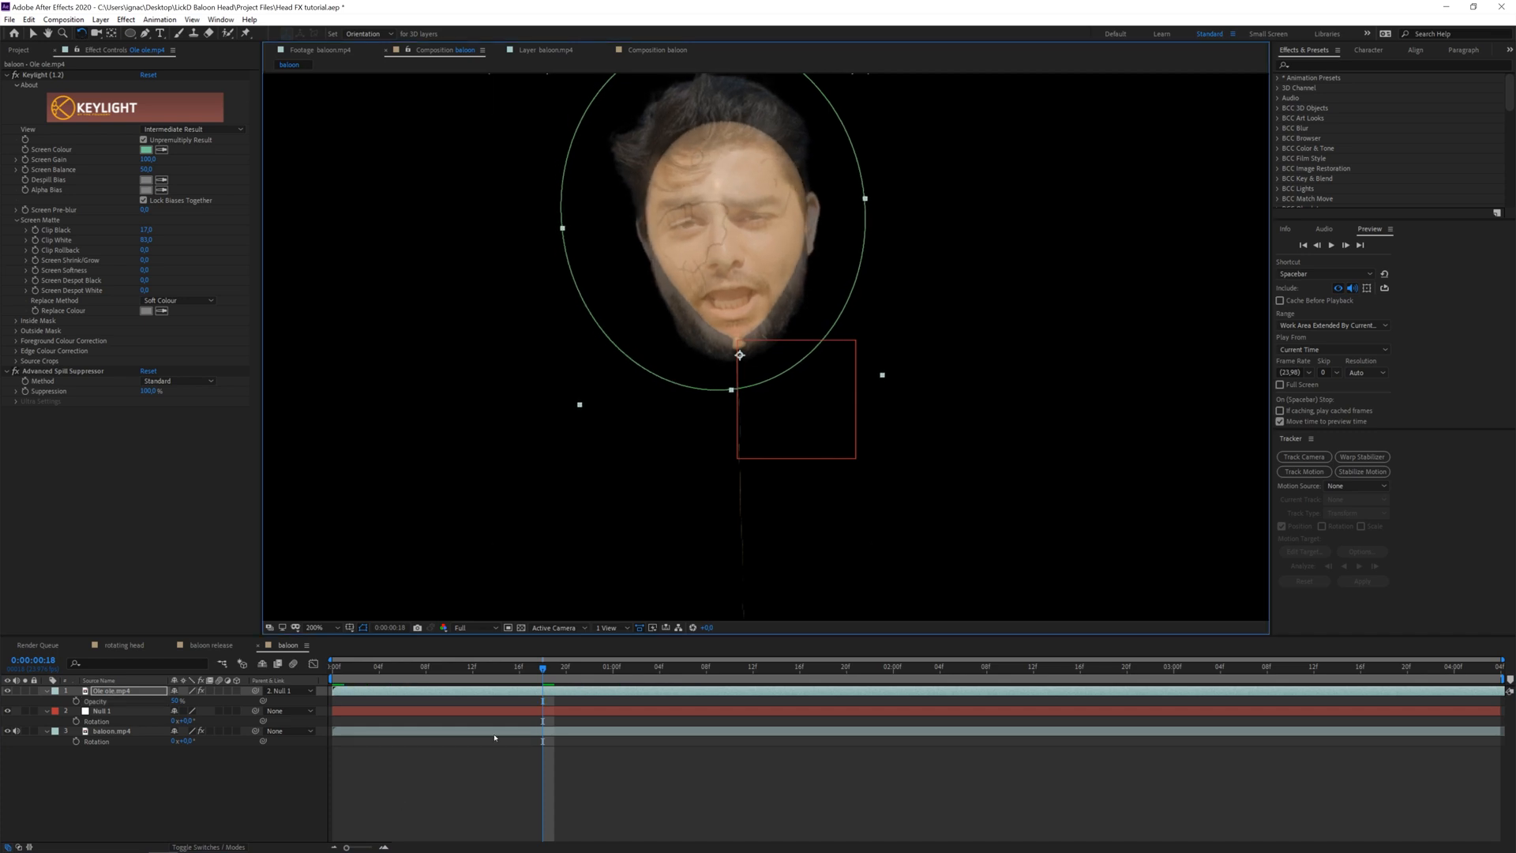
key("r")
Keyframe the head's rotation to match the balloon's tilt at about 1:09, at 2:16 and at 2:00.
left_click_drag(568, 666, 718, 666)
left_click_drag(687, 191, 689, 190)
left_click_drag(718, 667, 1079, 690)
left_click_drag(763, 130, 788, 132)
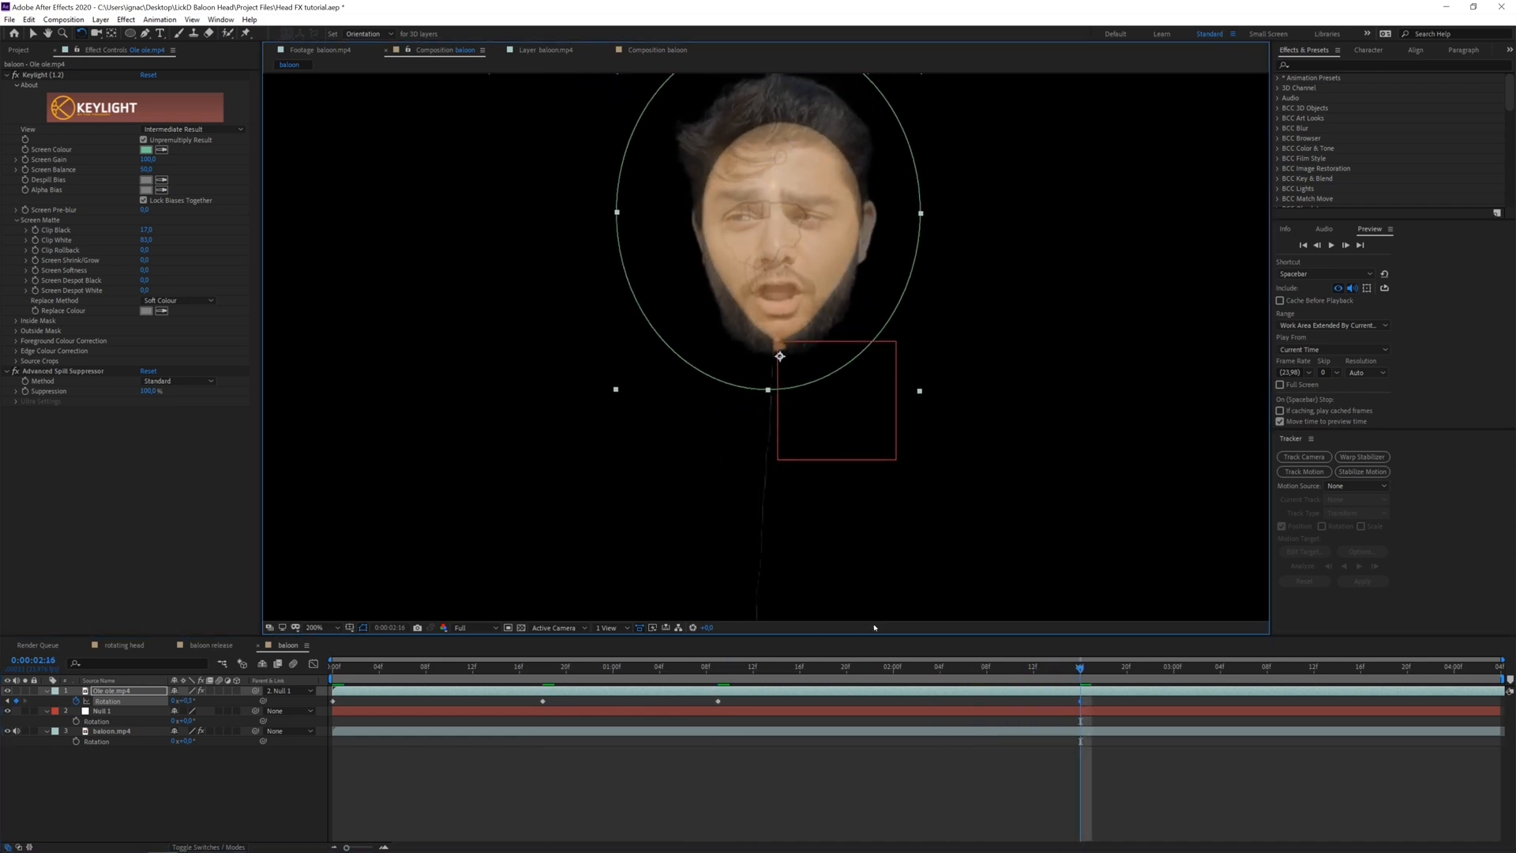
left_click(897, 670)
left_click_drag(719, 167, 725, 168)
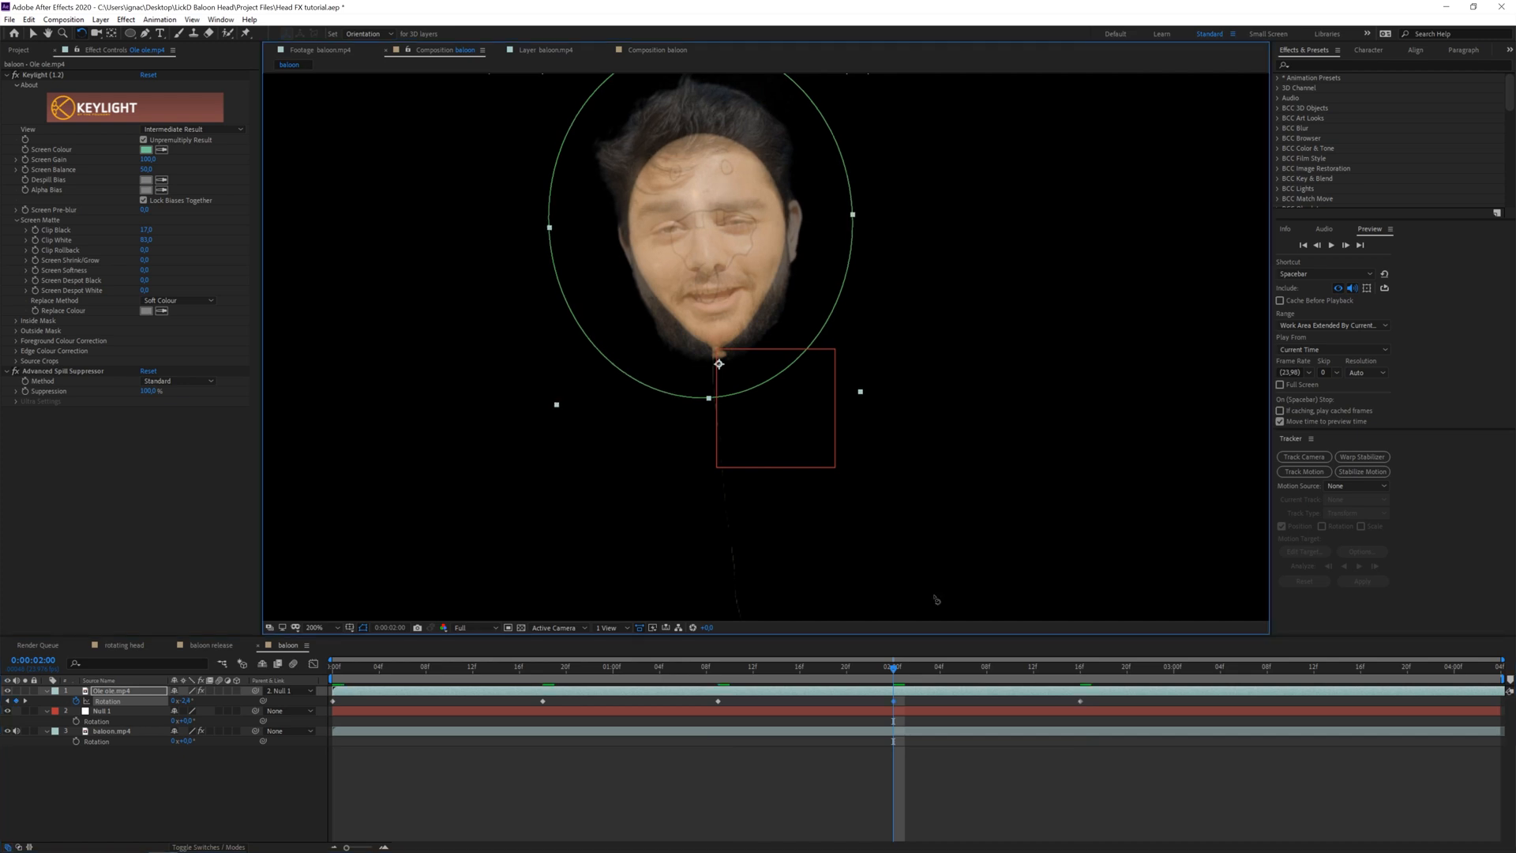
Rotate the head to follow the balloon's tilt at about 3:08 and at 0:00:04:03.
left_click_drag(1220, 669, 1266, 670)
left_click_drag(789, 190, 780, 190)
left_click_drag(1397, 669, 1489, 669)
left_click_drag(795, 192, 810, 194)
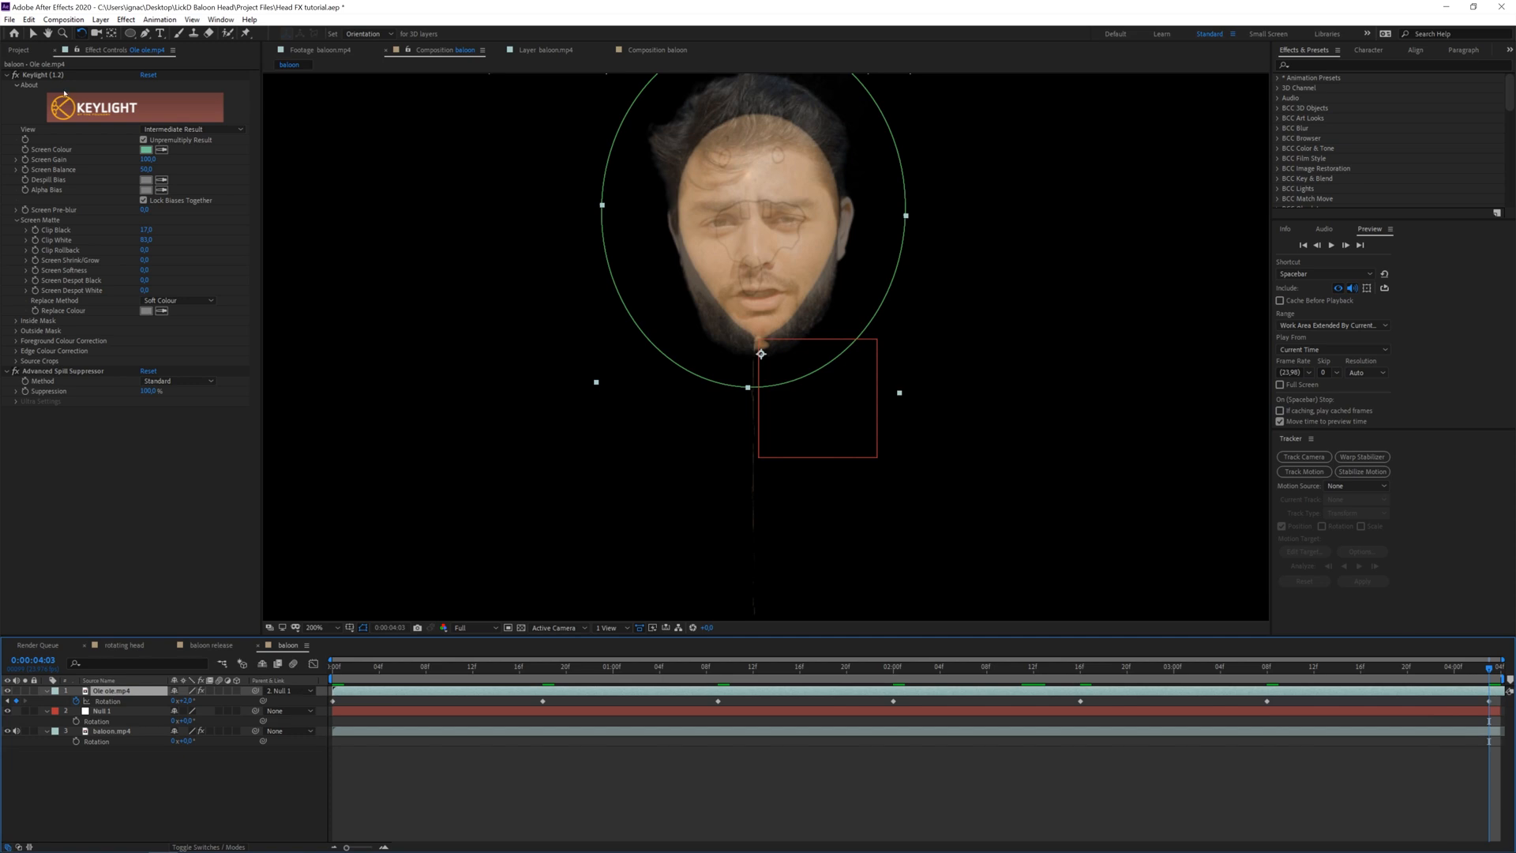
Add baloon.jpg as the uppermost layer of the composition and reposition it over the head.
left_click(19, 50)
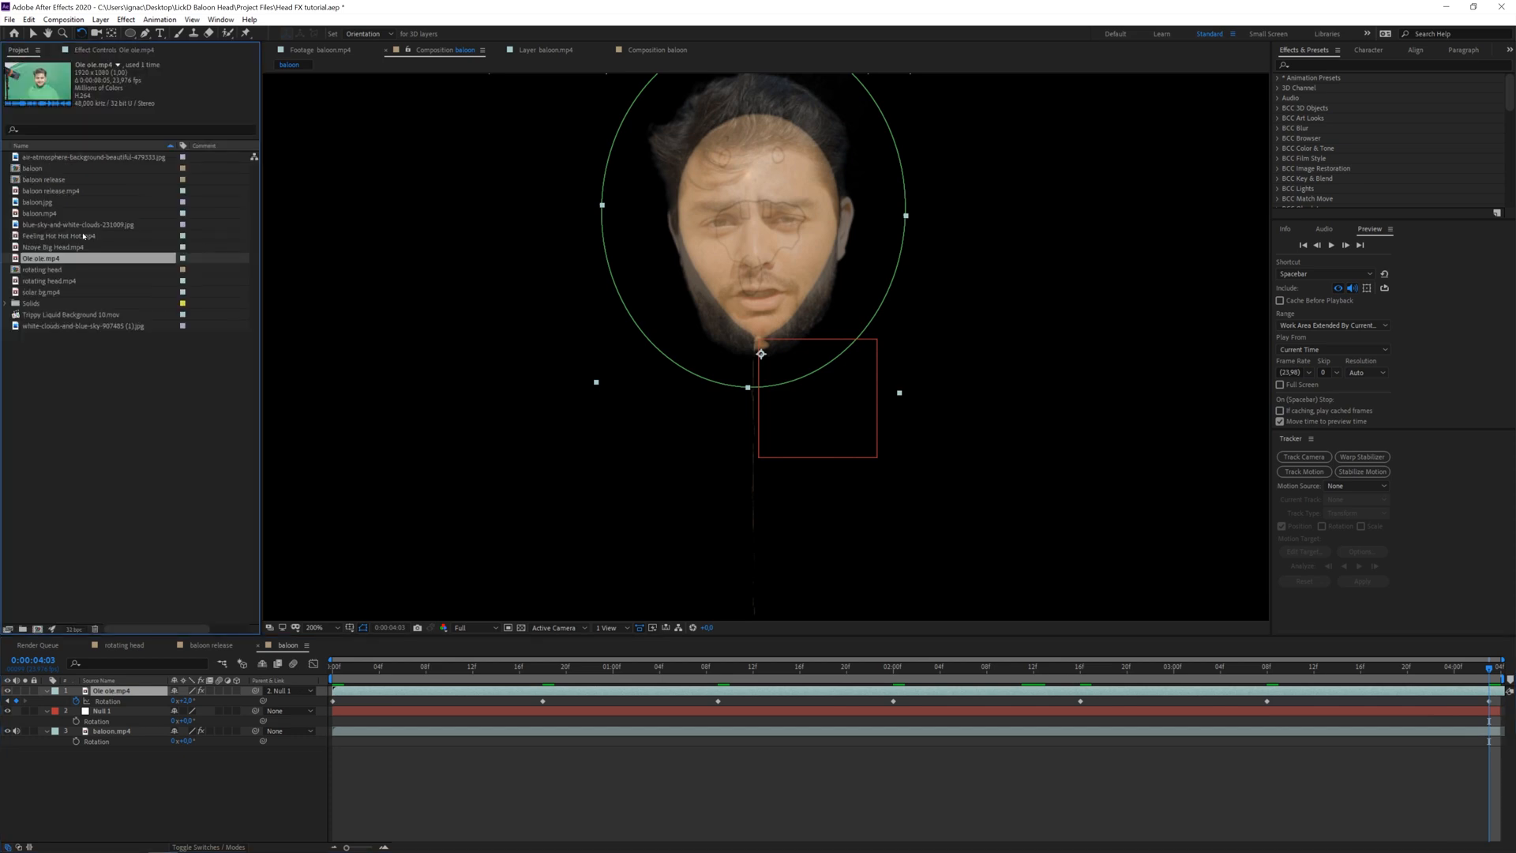
left_click_drag(50, 203, 123, 688)
key("v")
left_click_drag(870, 490, 734, 283)
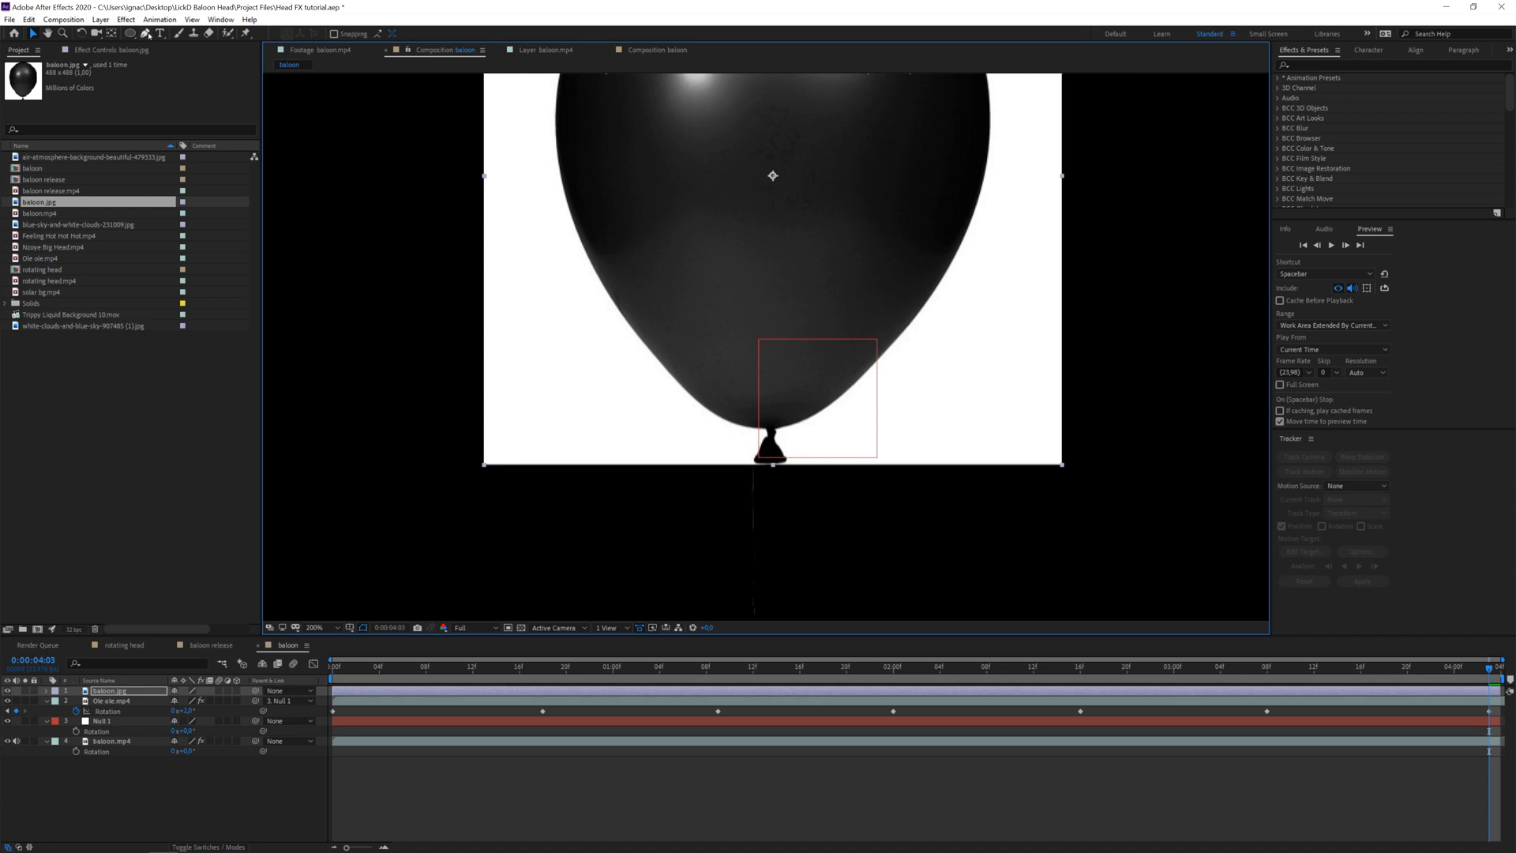
Apply the Extract effect to baloon.jpg with White Point 70 and White Softness 37 to remove its white background.
key("ctrl+space")
type("ext")
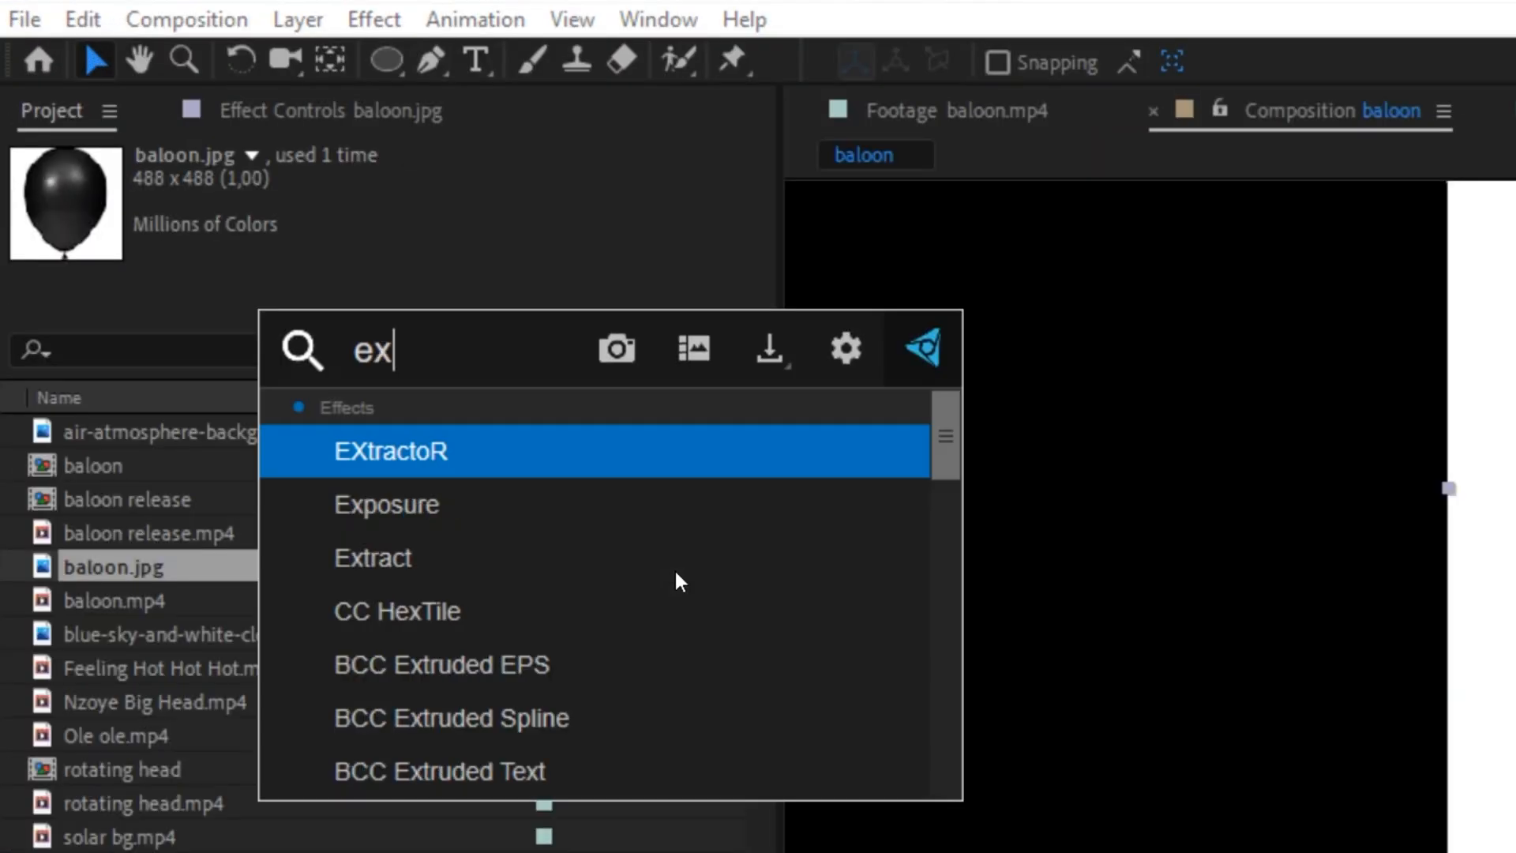
left_click(157, 187)
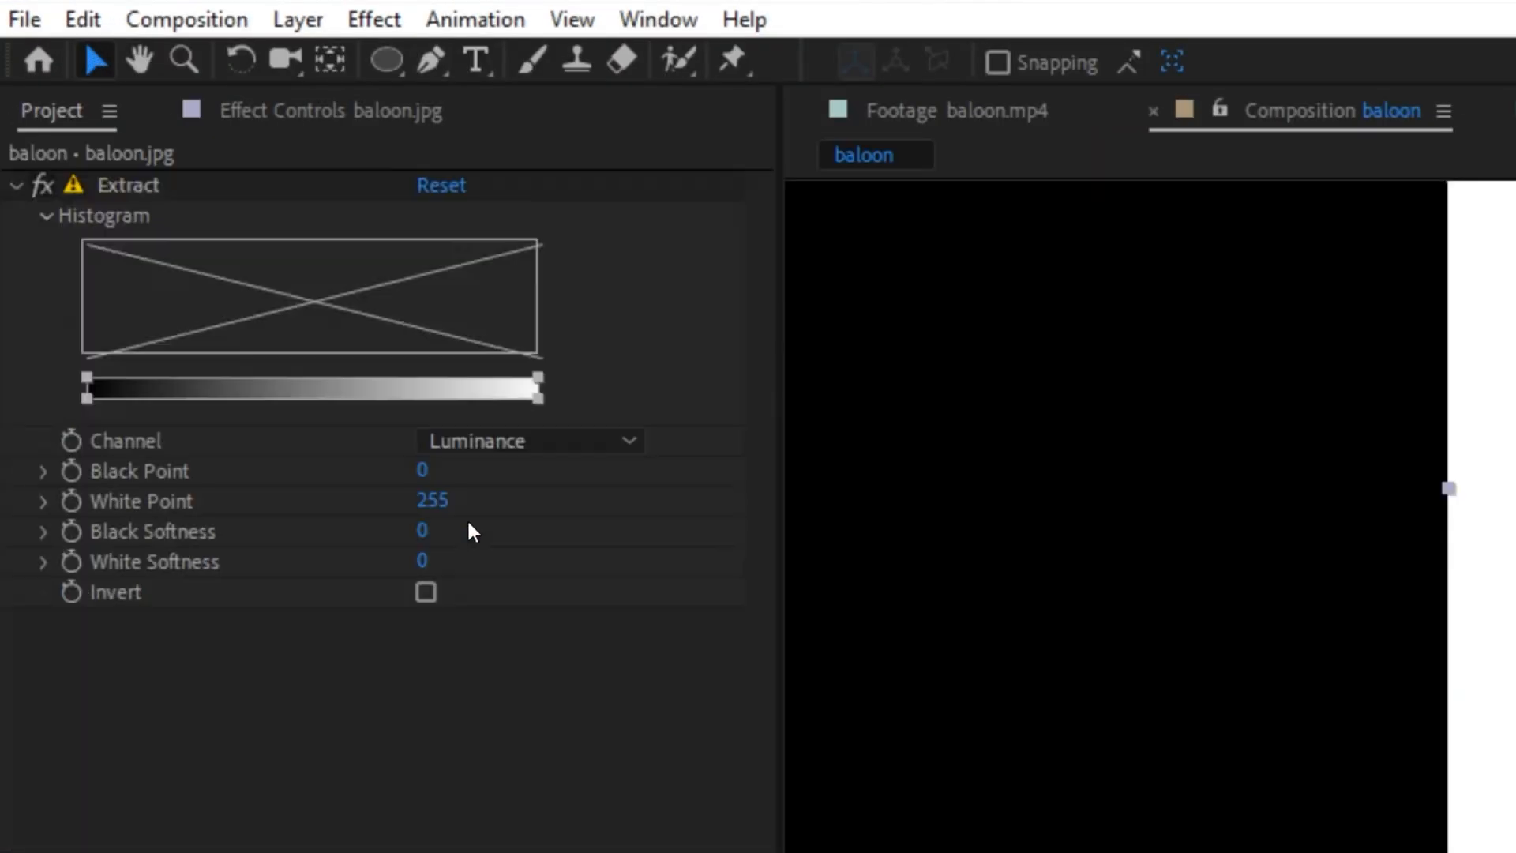
left_click_drag(538, 387, 345, 390)
left_click_drag(176, 199, 136, 212)
Draw a closed Pen mask around the knot of the black balloon in the baloon.jpg layer.
left_click(214, 35)
left_click_drag(1147, 619, 1128, 620)
left_click(1103, 639)
left_click_drag(1104, 685, 1108, 695)
left_click(1142, 732)
left_click_drag(1220, 739, 1235, 695)
left_click_drag(1212, 626, 1198, 610)
left_click(1146, 620)
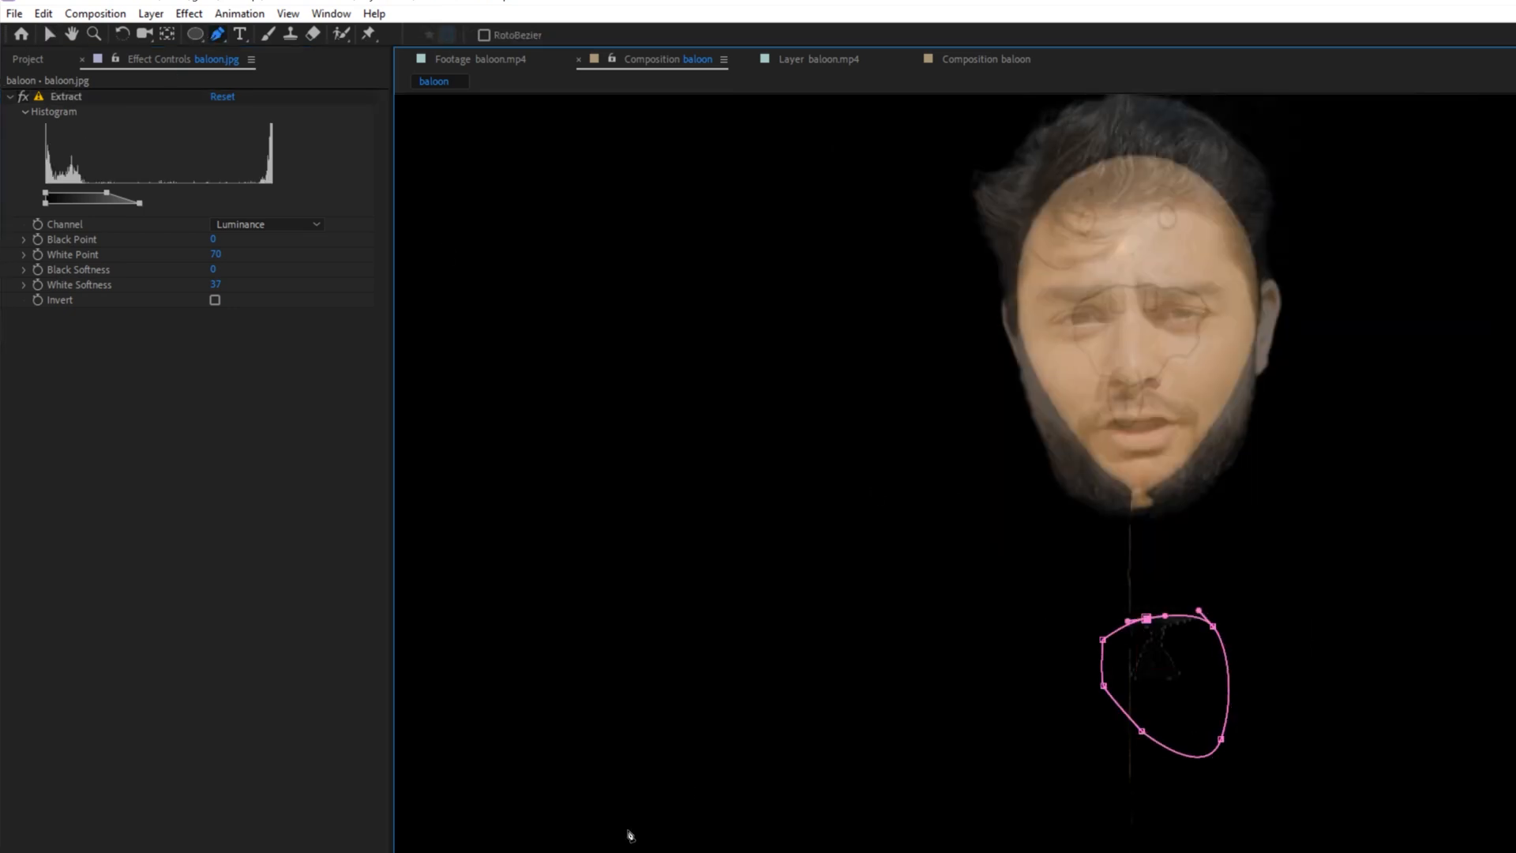
Turn on the transparency grid and move the masked black knot directly under the head's chin.
scroll(1231, 748, "up", 1)
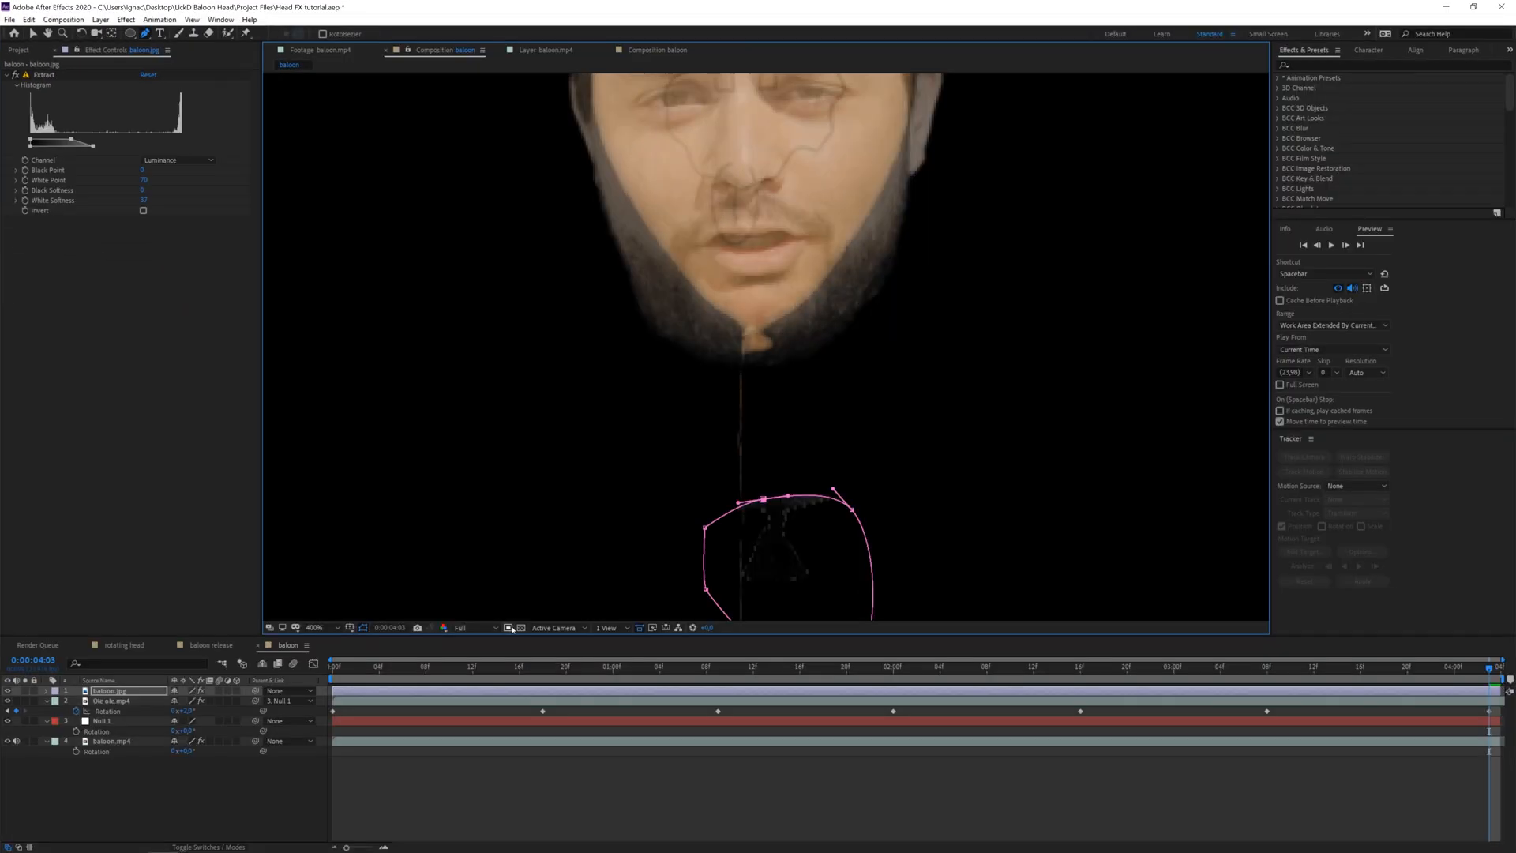
left_click(519, 627)
double_click(765, 501)
left_click_drag(782, 527, 731, 419)
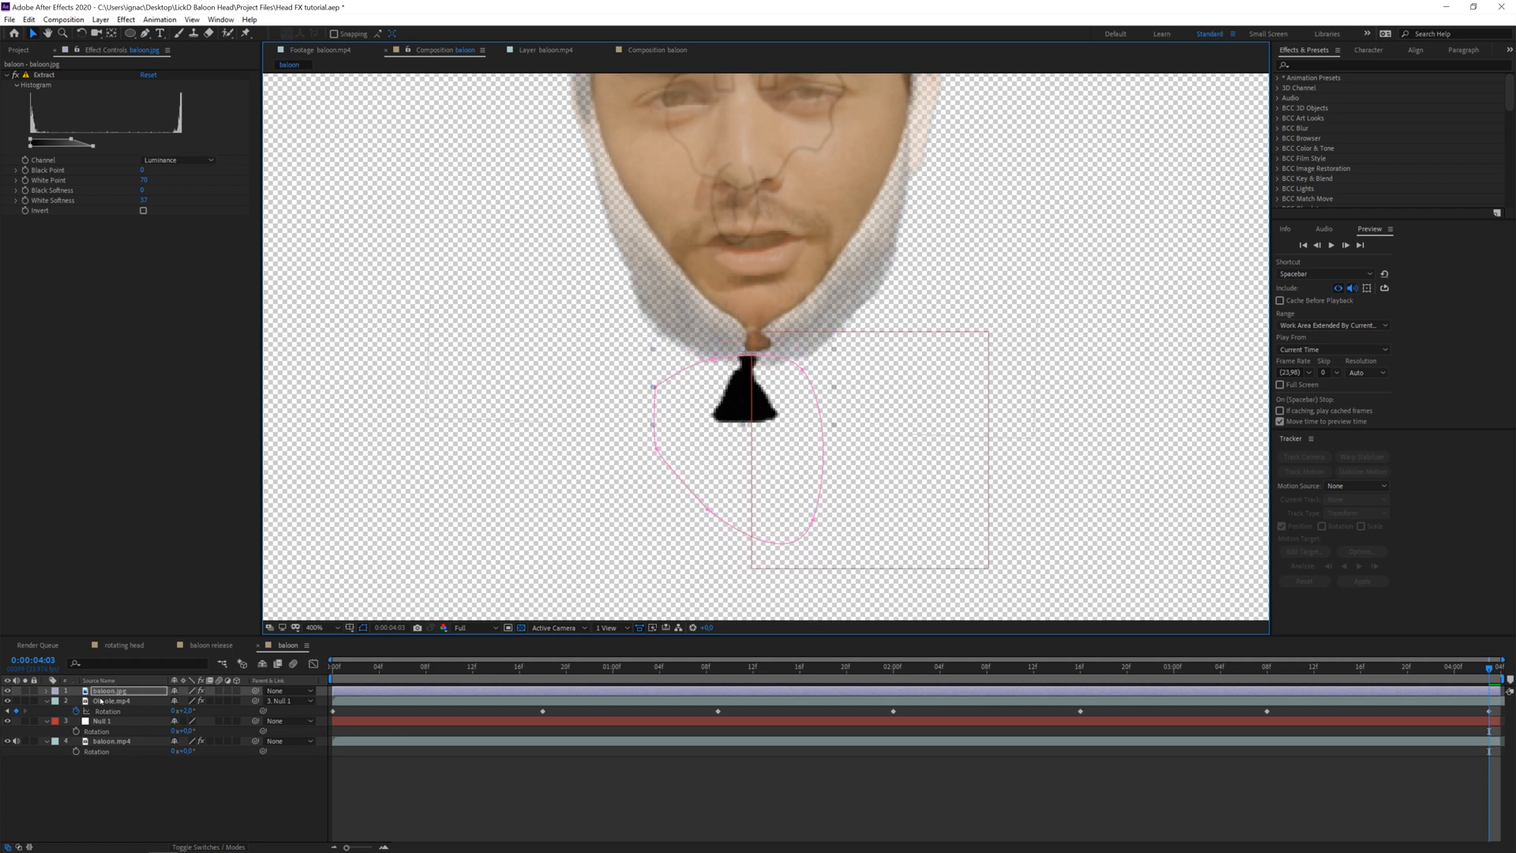
Restore the Ole ole.mp4 head layer's opacity to 100%.
left_click(100, 700)
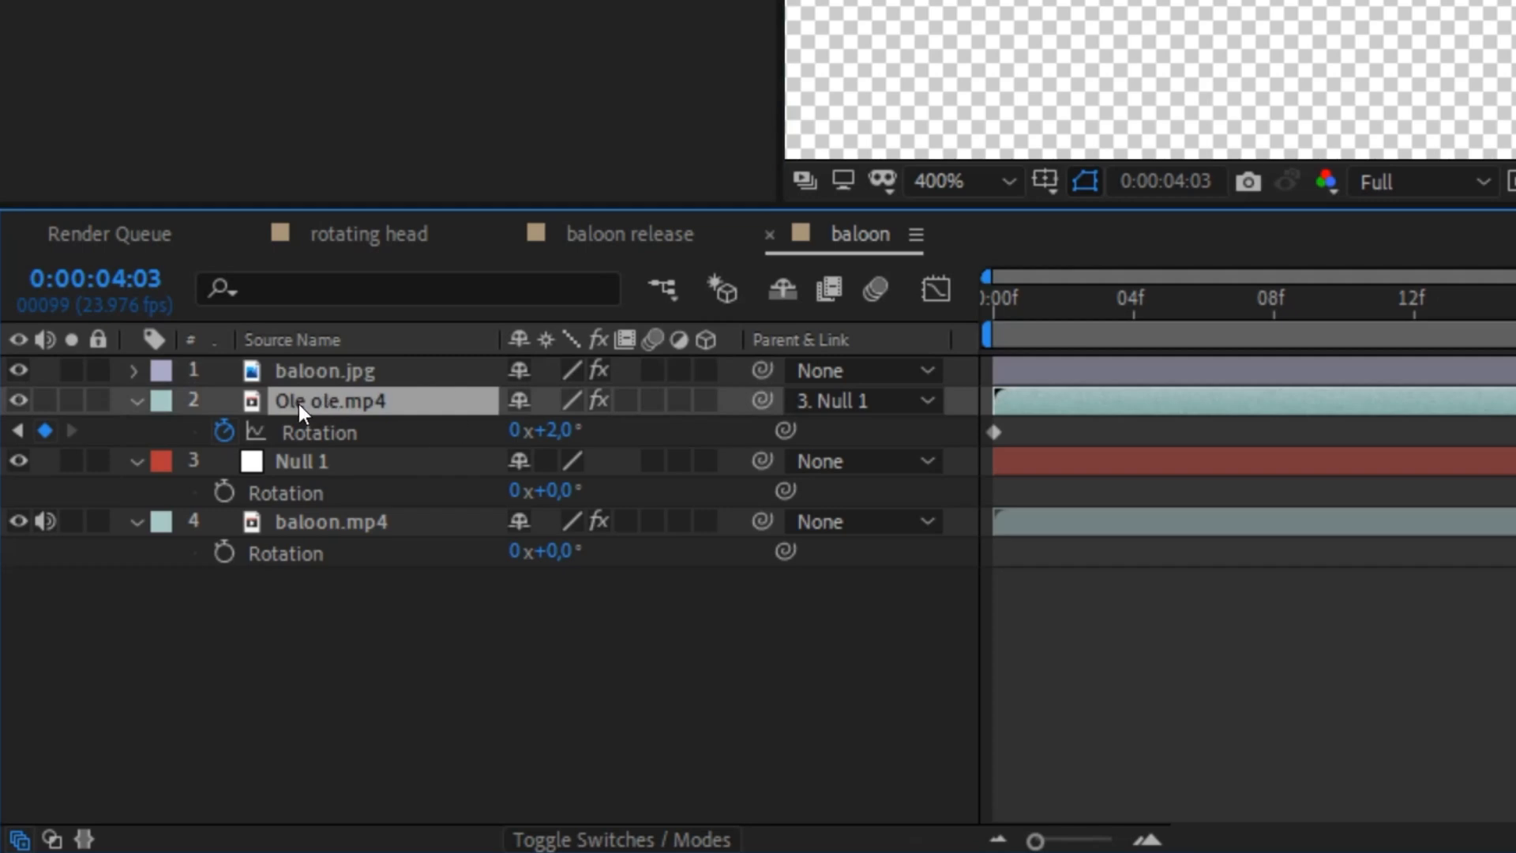
key("t")
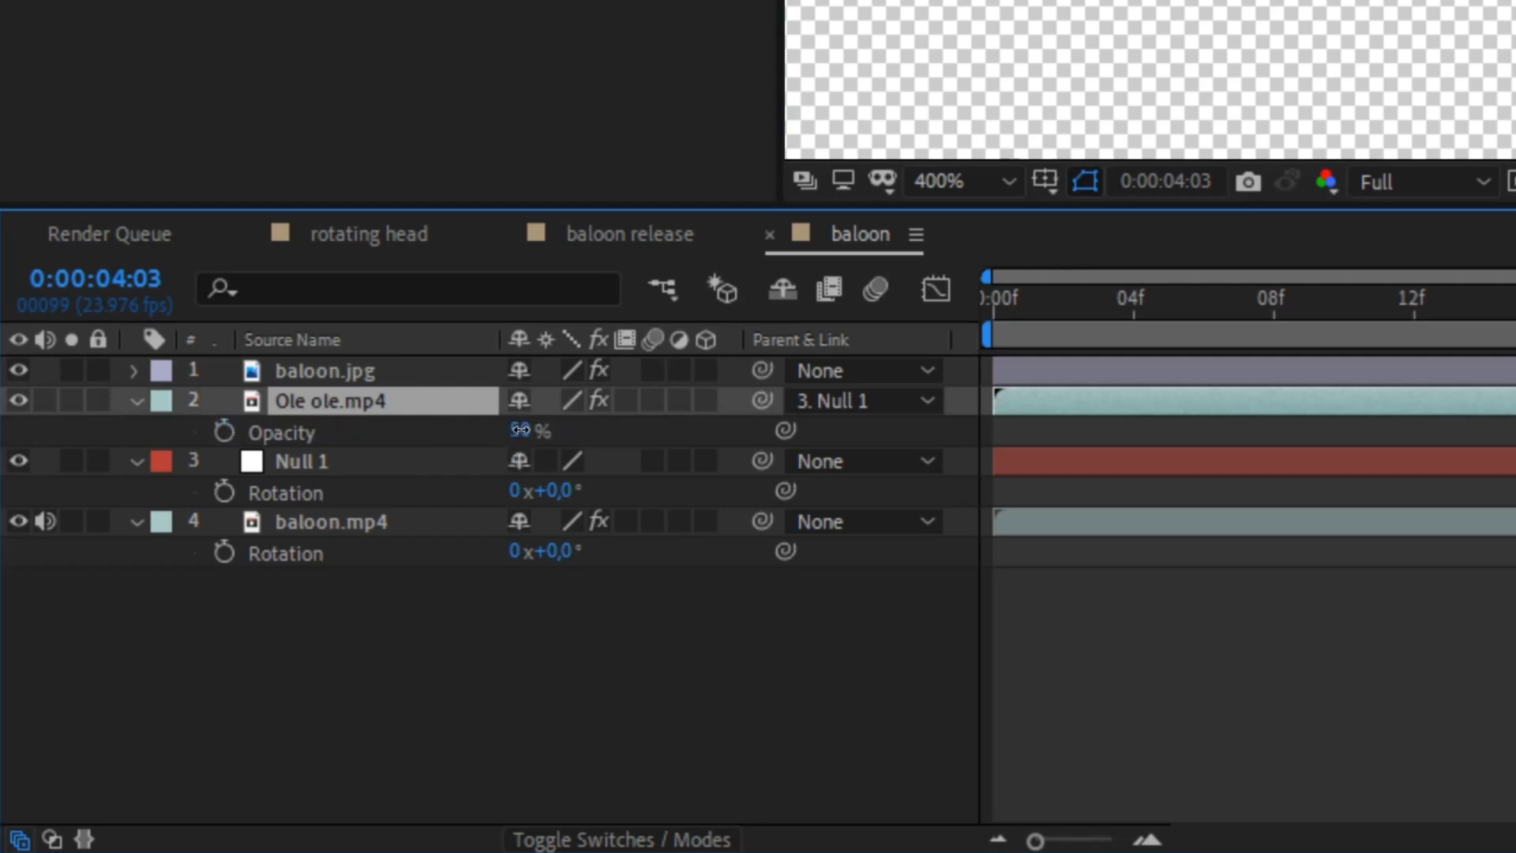
left_click(474, 432)
Parent the baloon.jpg knot layer to Null 1 and preview the head and knot moving together.
left_click(364, 371)
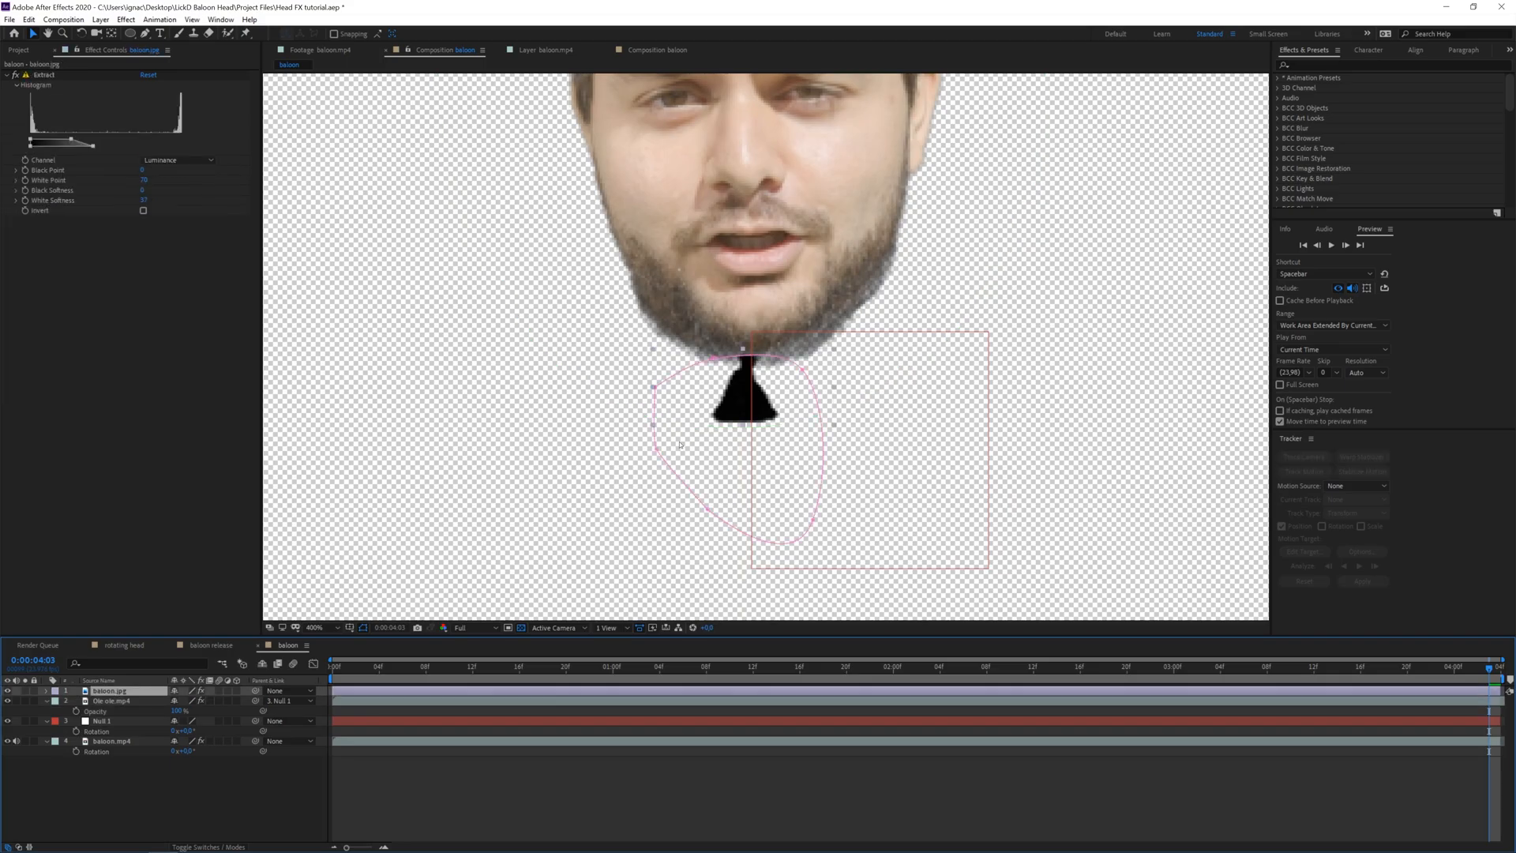
left_click_drag(742, 408, 316, 467)
key("space")
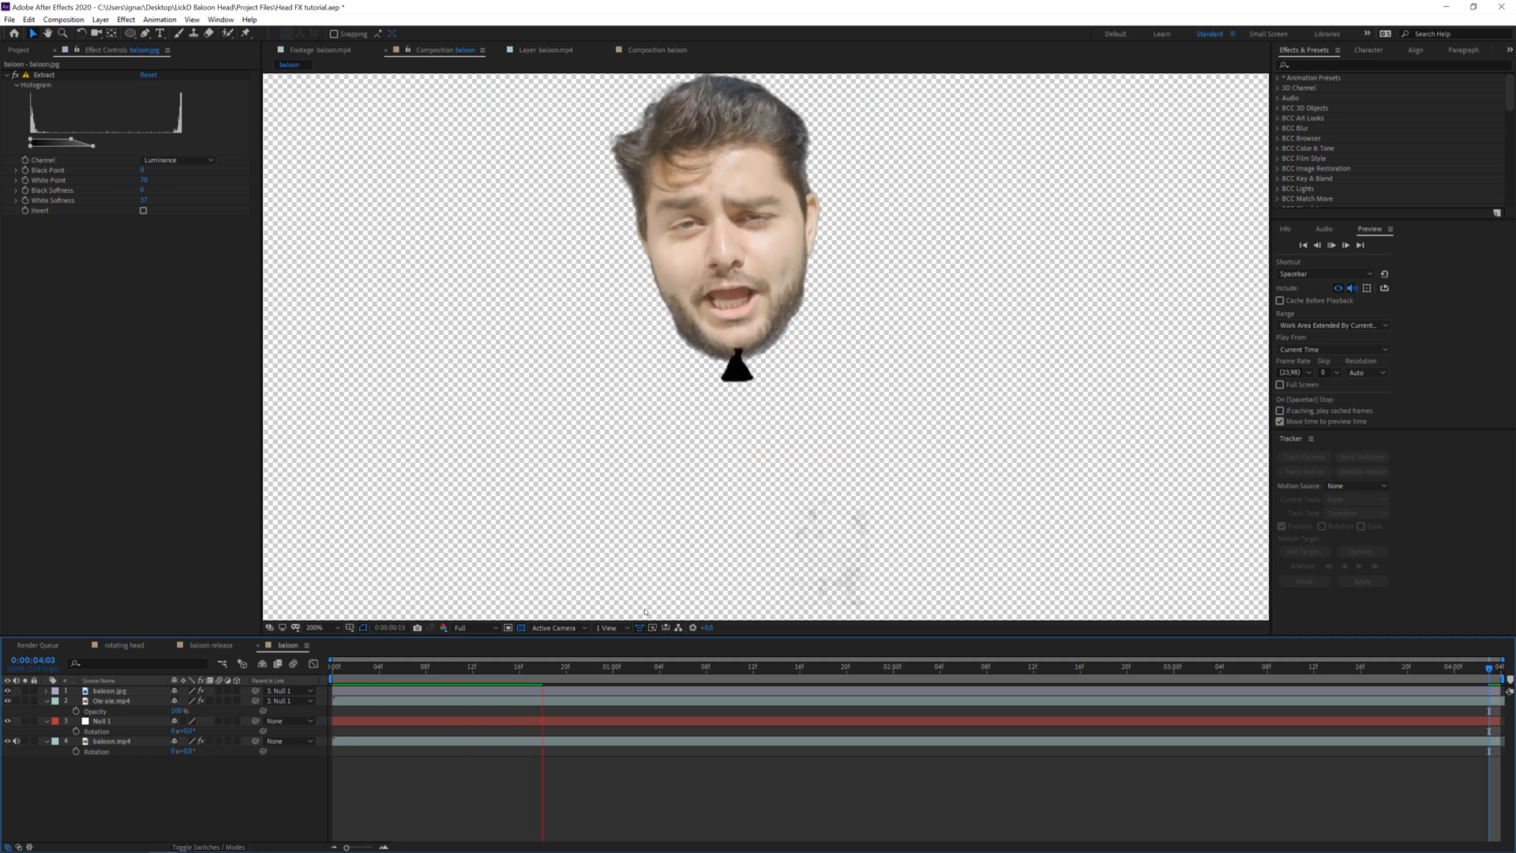
key("space")
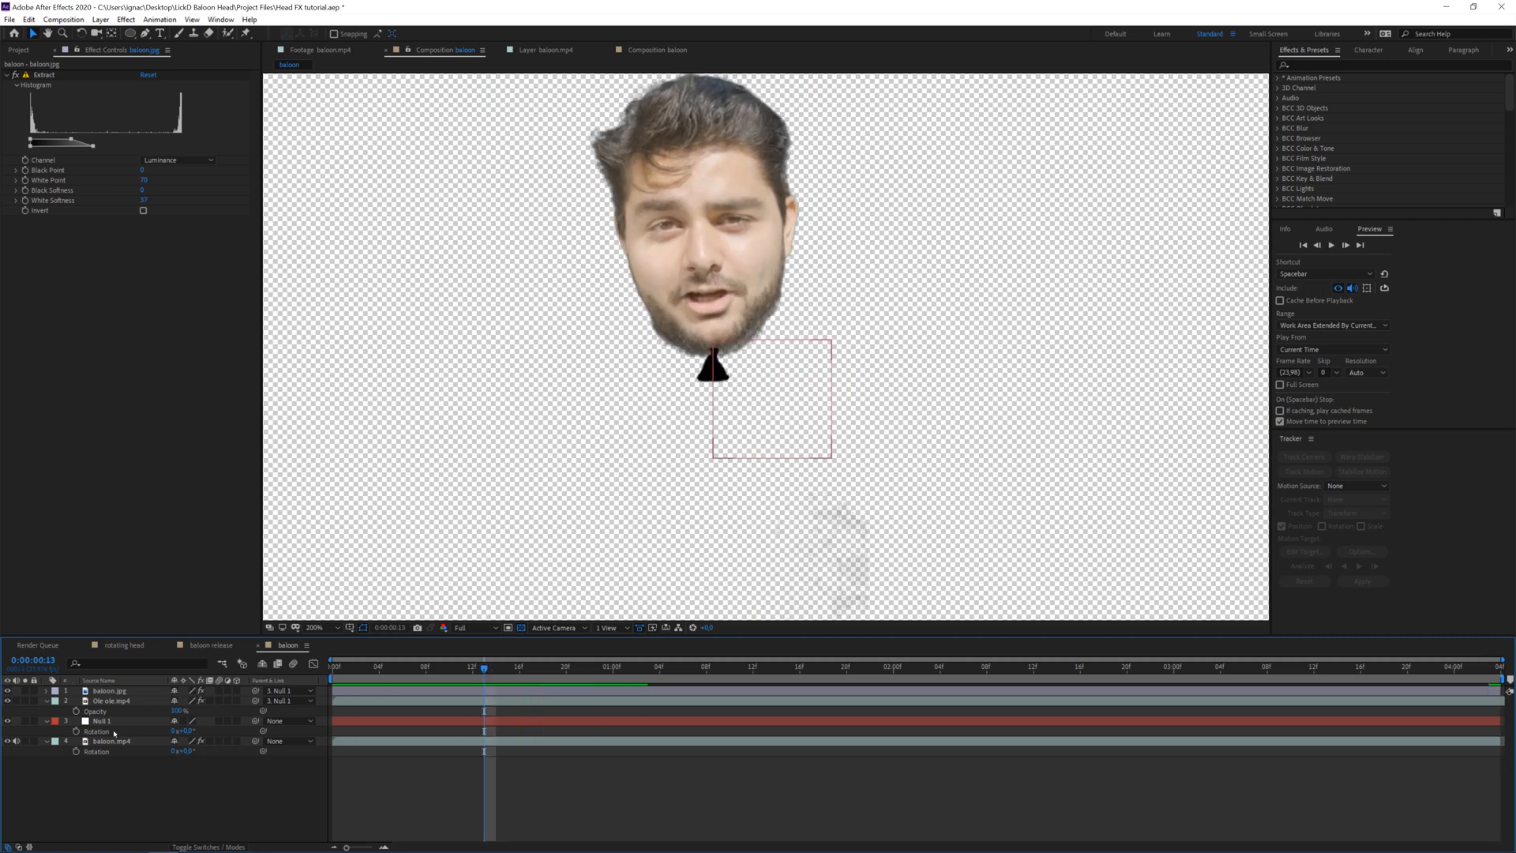
Raise Keylight's Clip Black on the baloon.mp4 layer to clear the leftover background specks, and check the playback.
left_click(111, 741)
left_click_drag(147, 239, 160, 244)
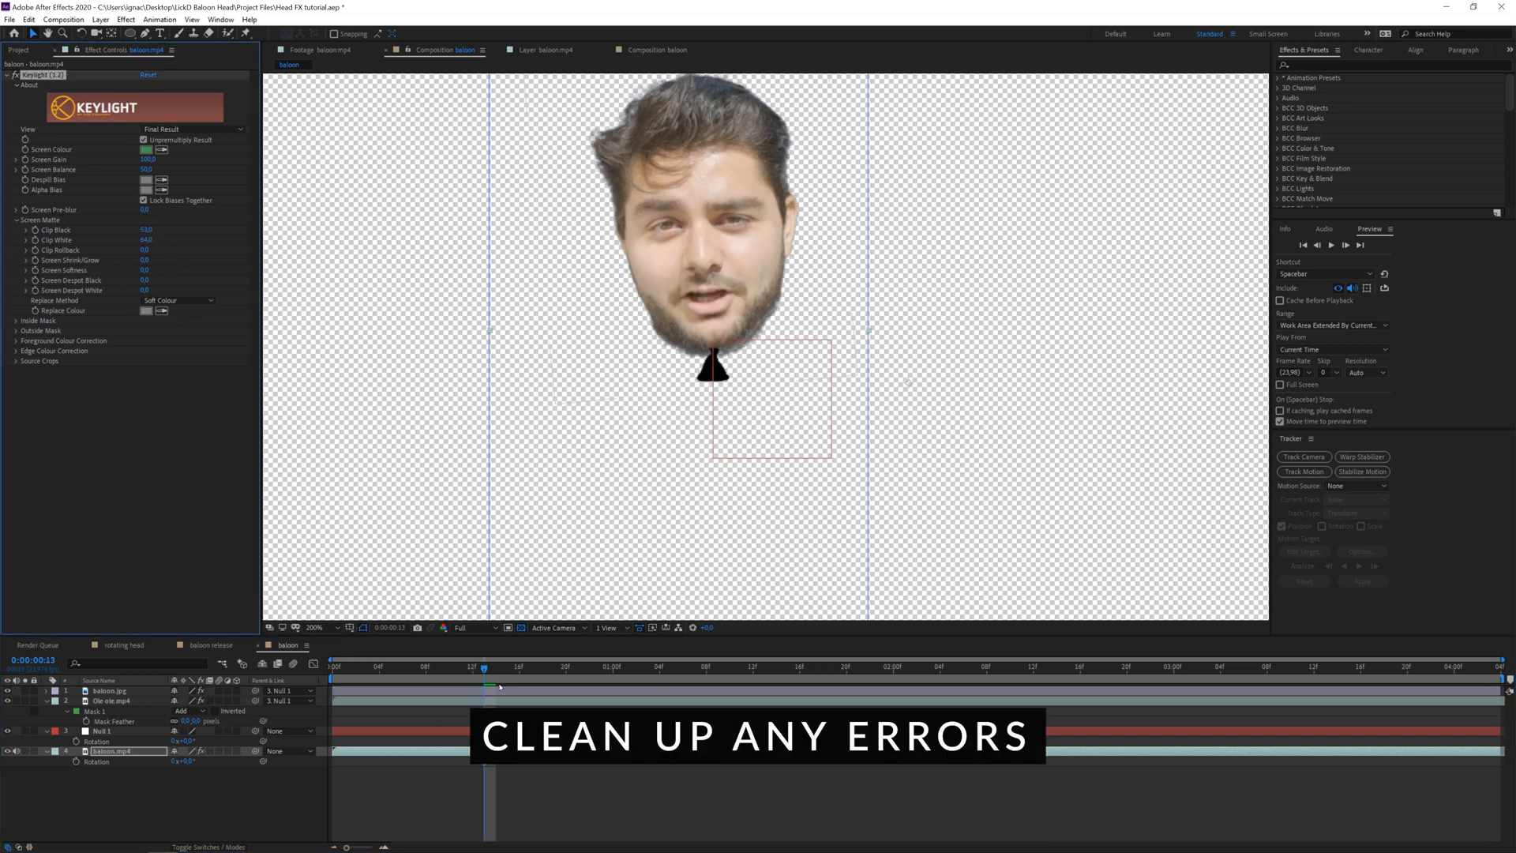
key("space")
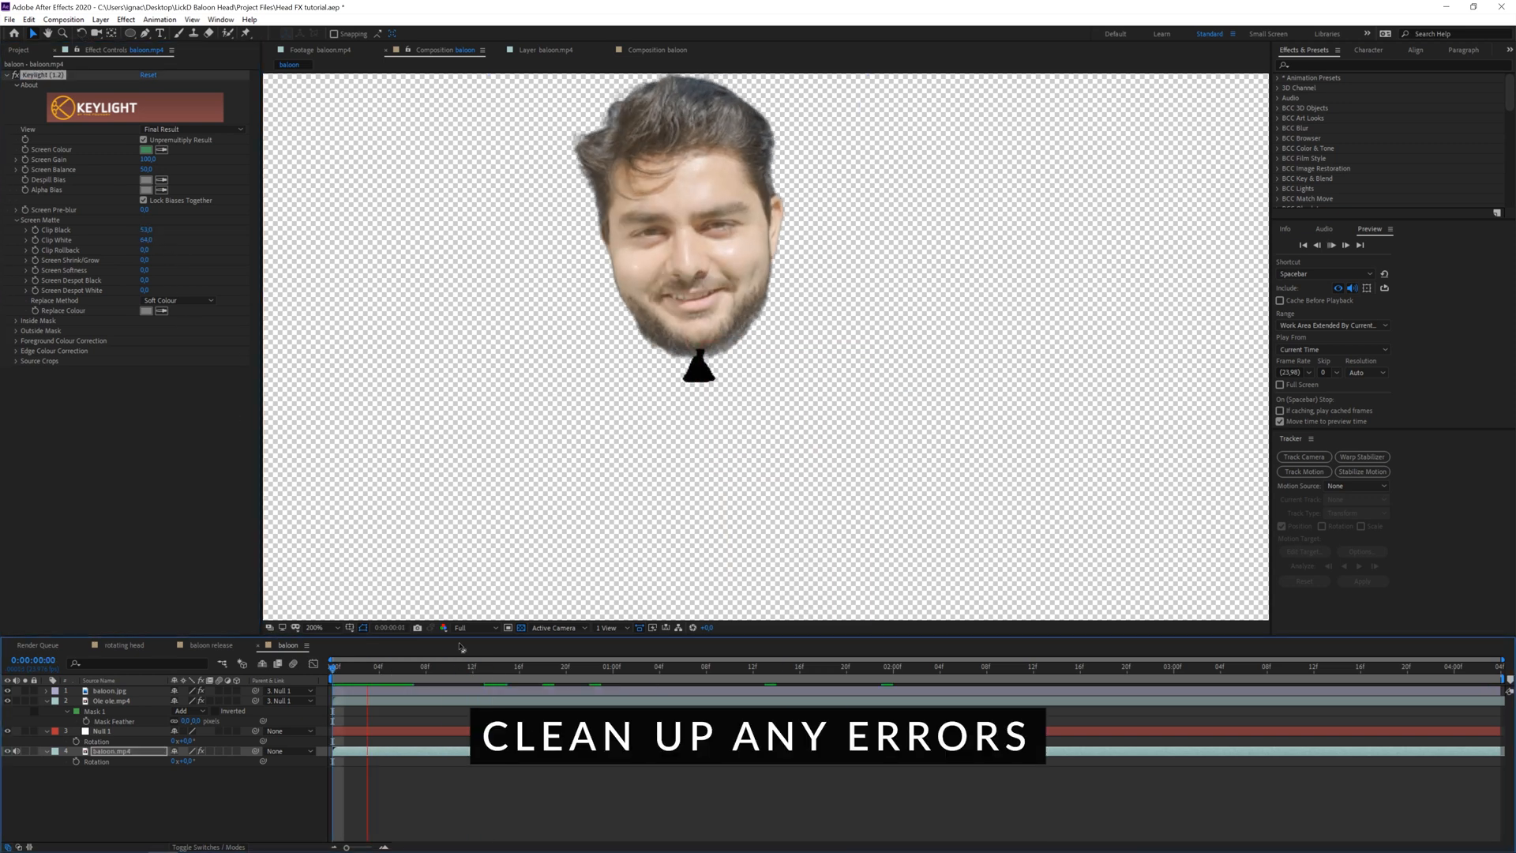
left_click(977, 700)
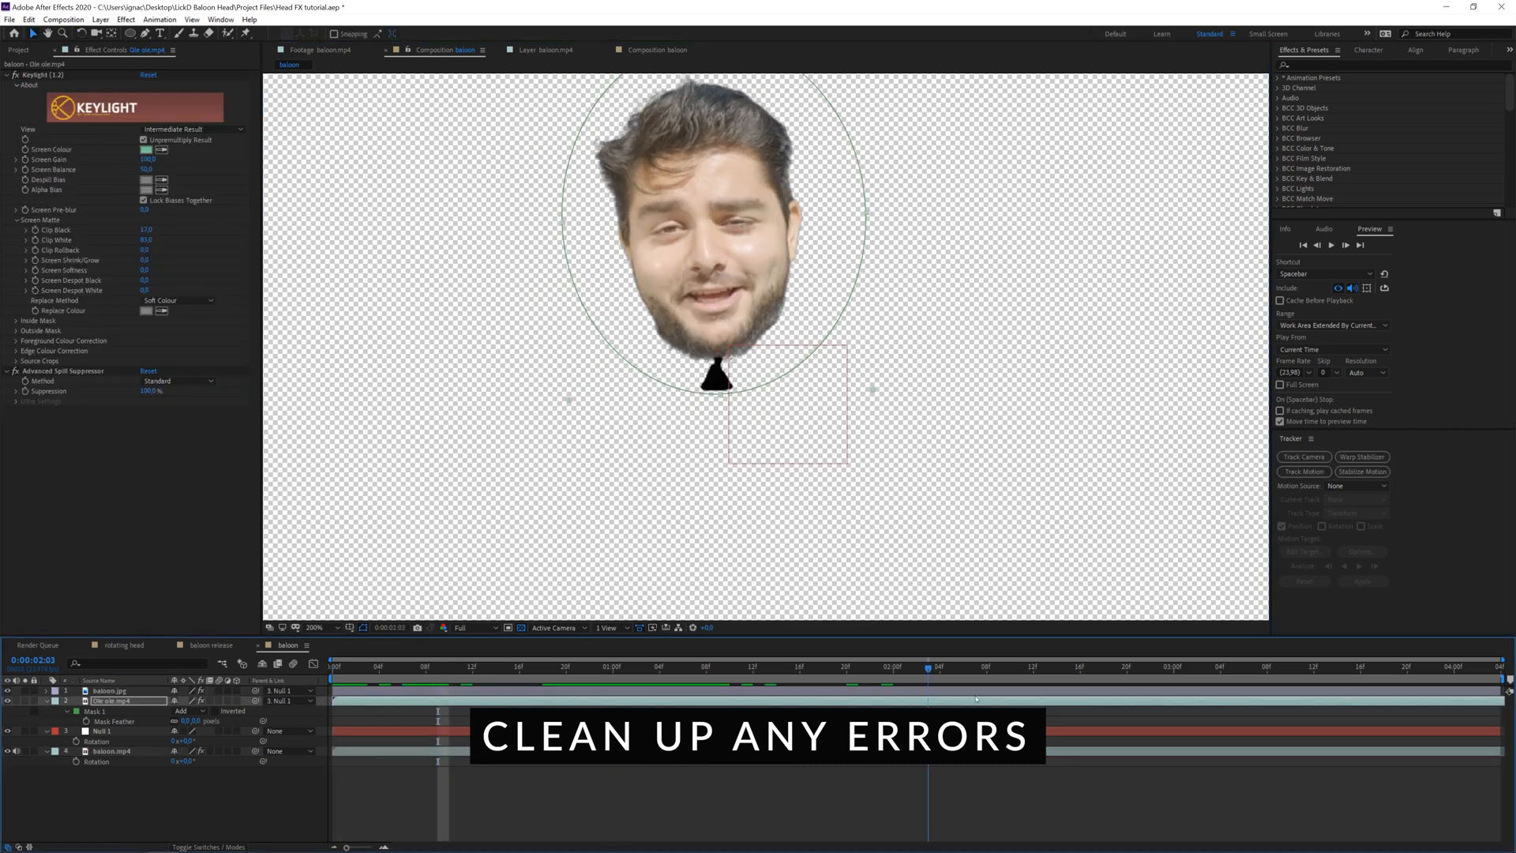
Turn off the transparency grid and add the baloon composition above baloon release.mp4 in the baloon release composition.
key("comma")
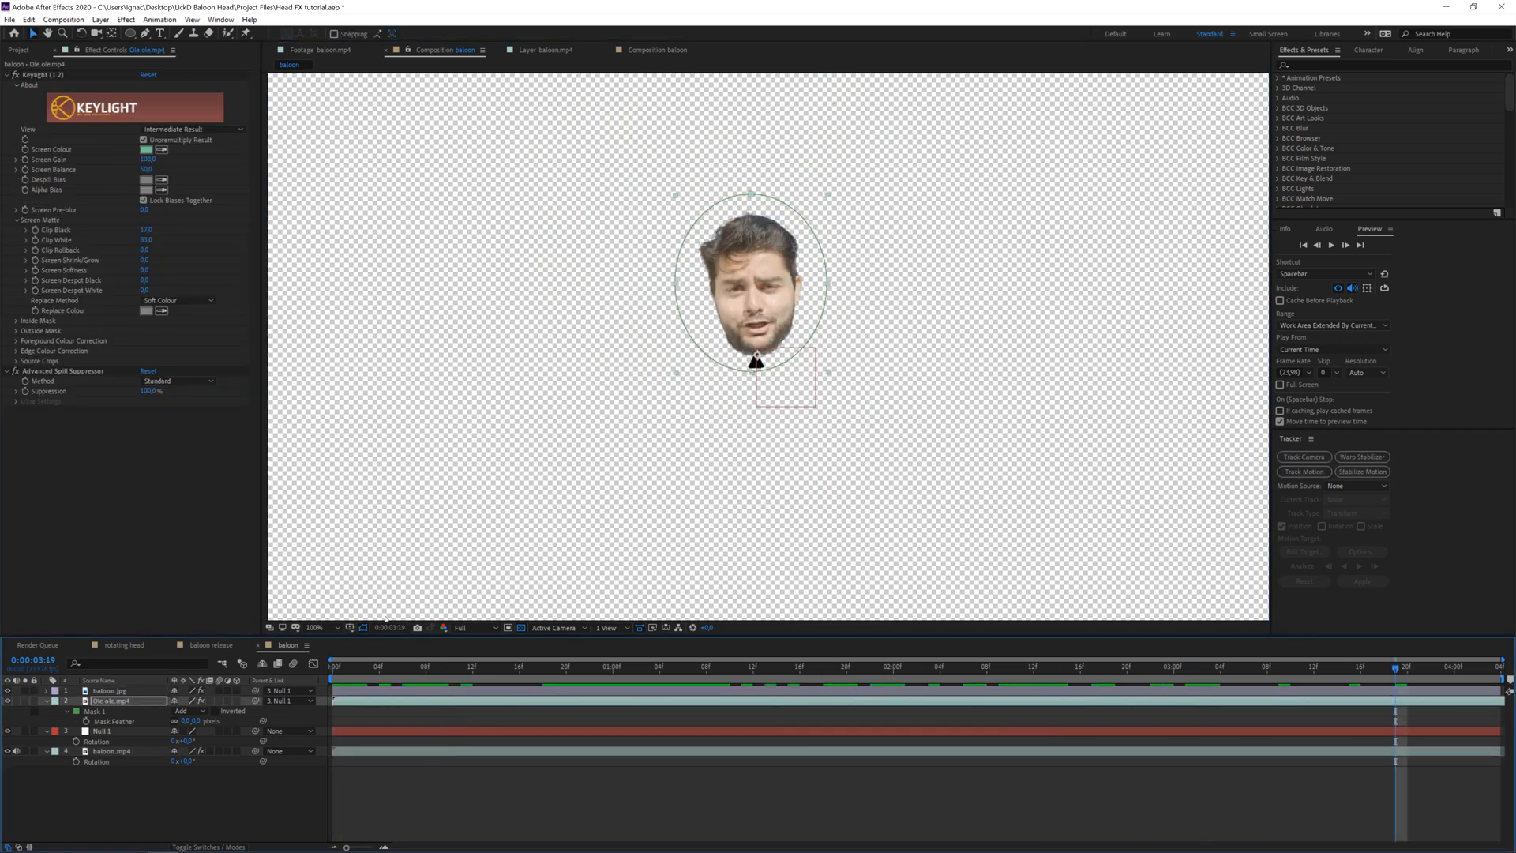
left_click(521, 628)
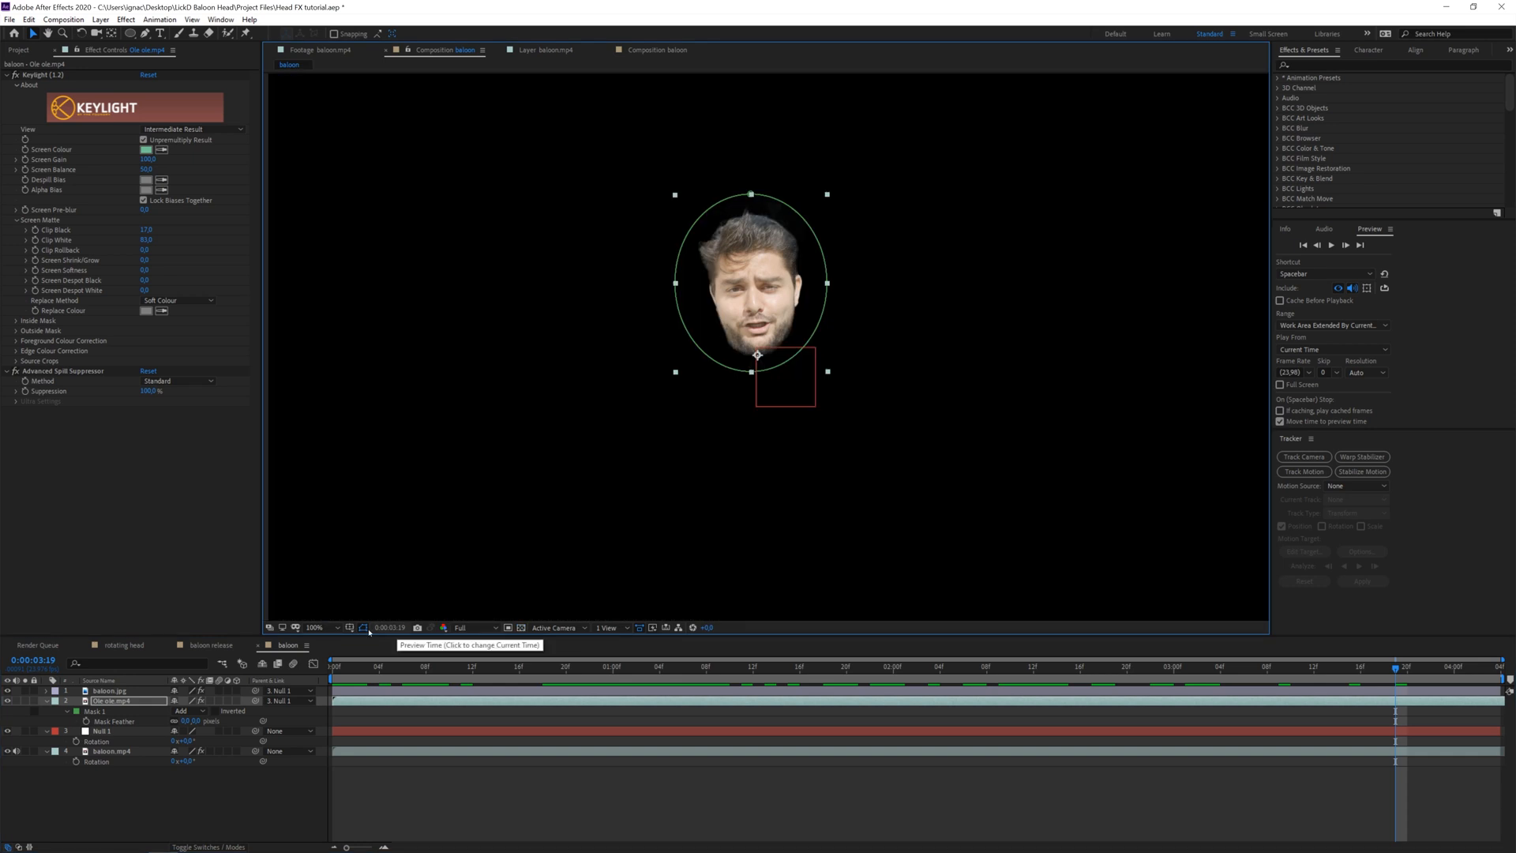
left_click(207, 645)
left_click(17, 50)
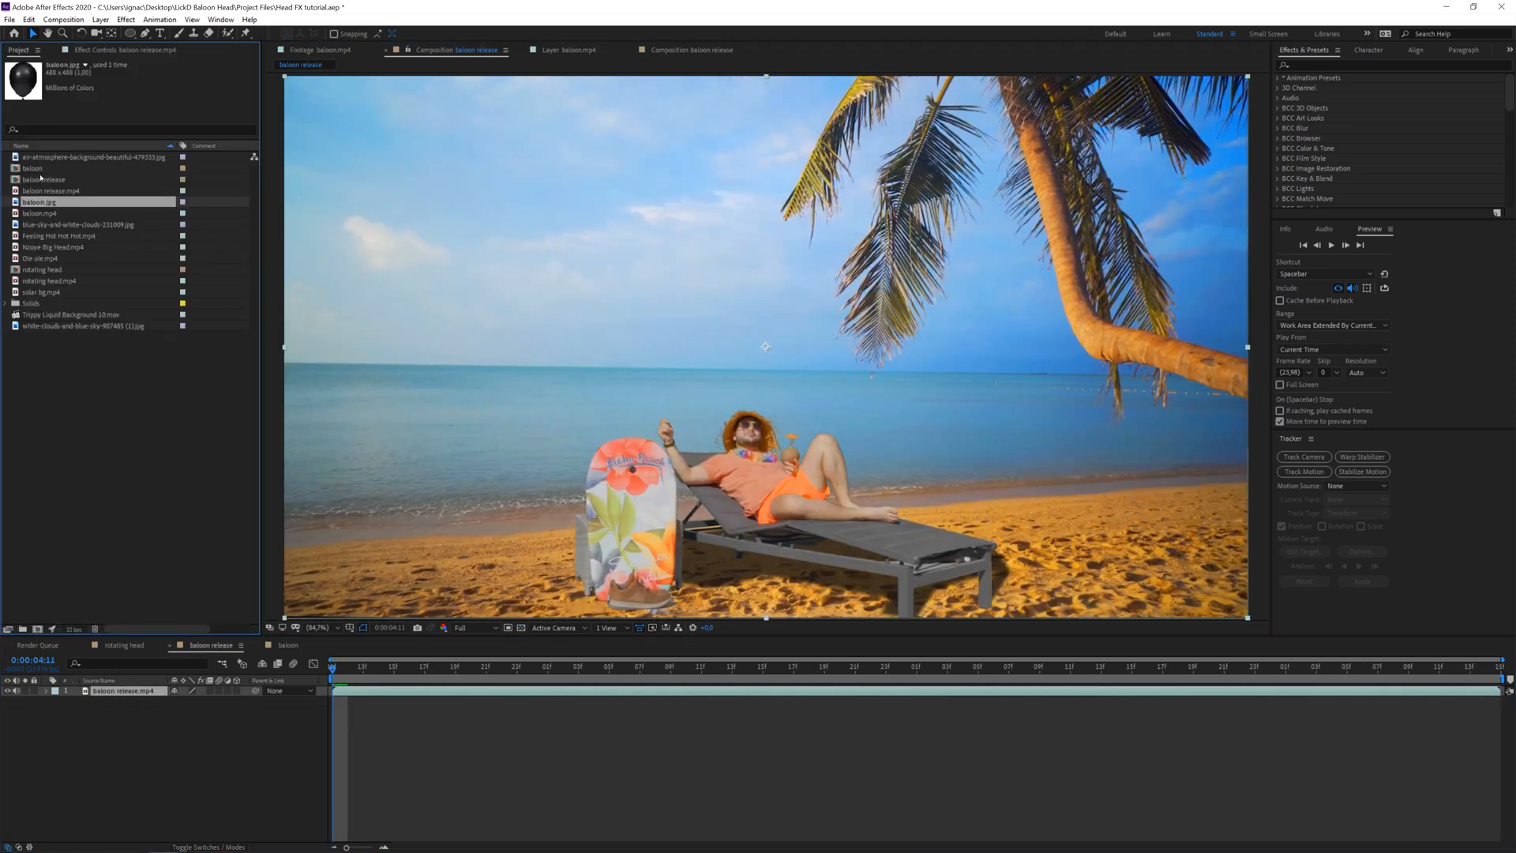
left_click_drag(36, 170, 125, 693)
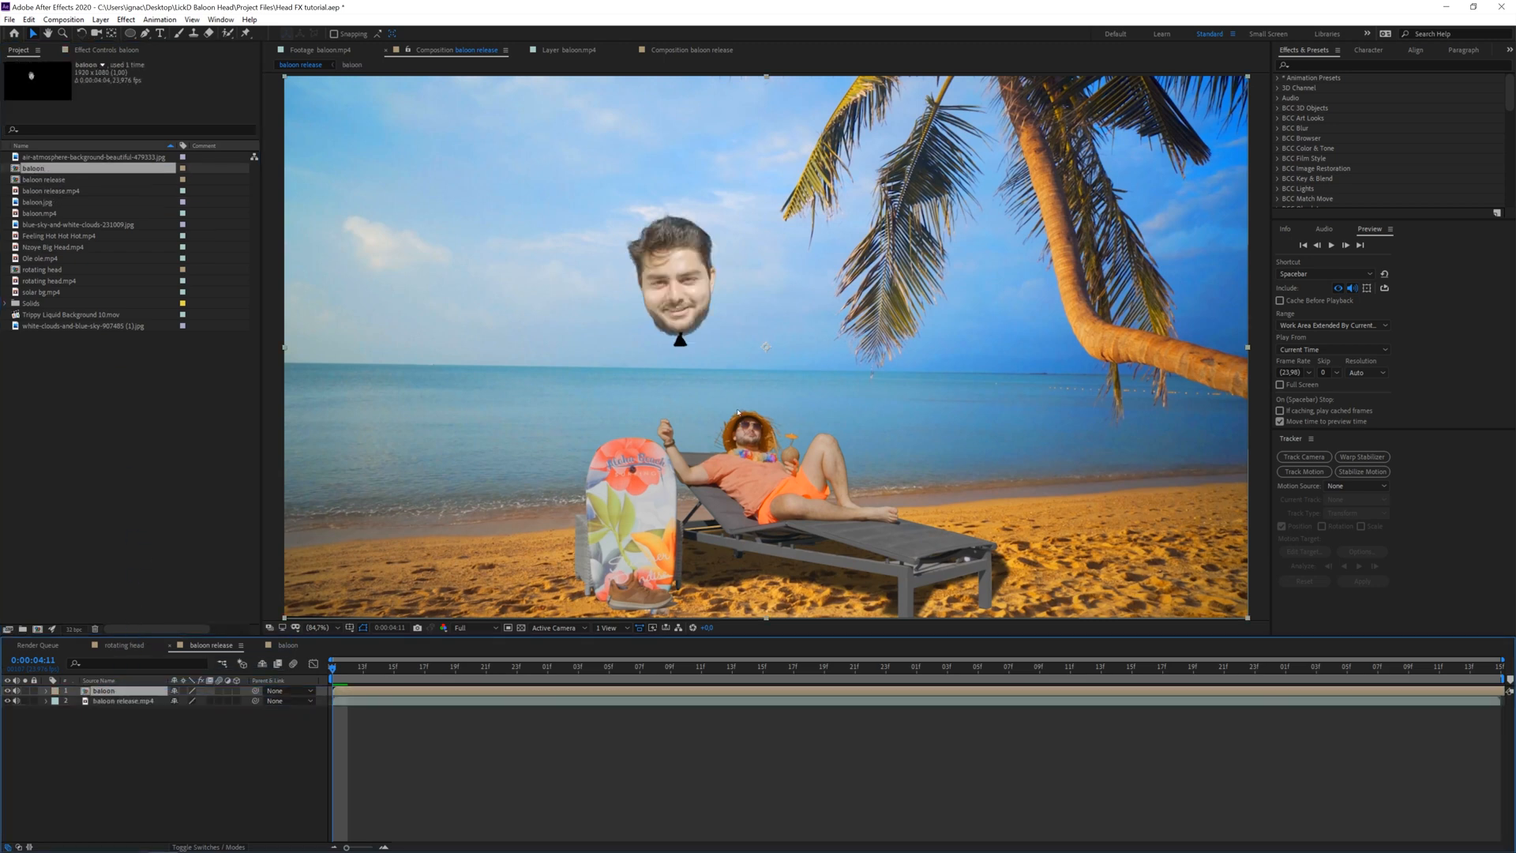
Inspect the baloon layer soloed on the transparency grid, unsolo it, and move its anchor point to the man's raised hand.
scroll(738, 412, "up", 3)
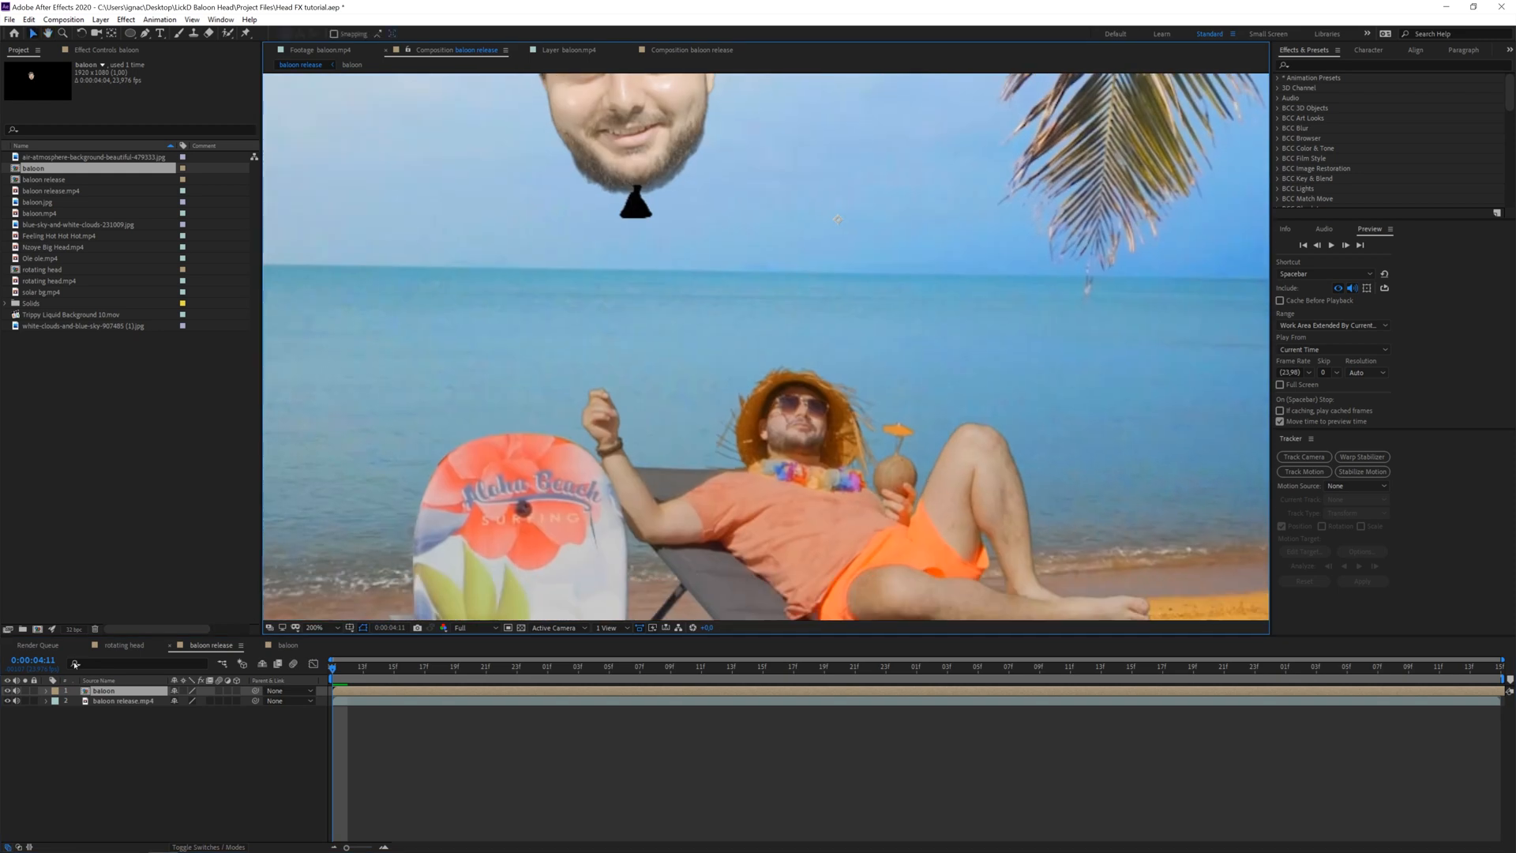
left_click(24, 690)
left_click(520, 628)
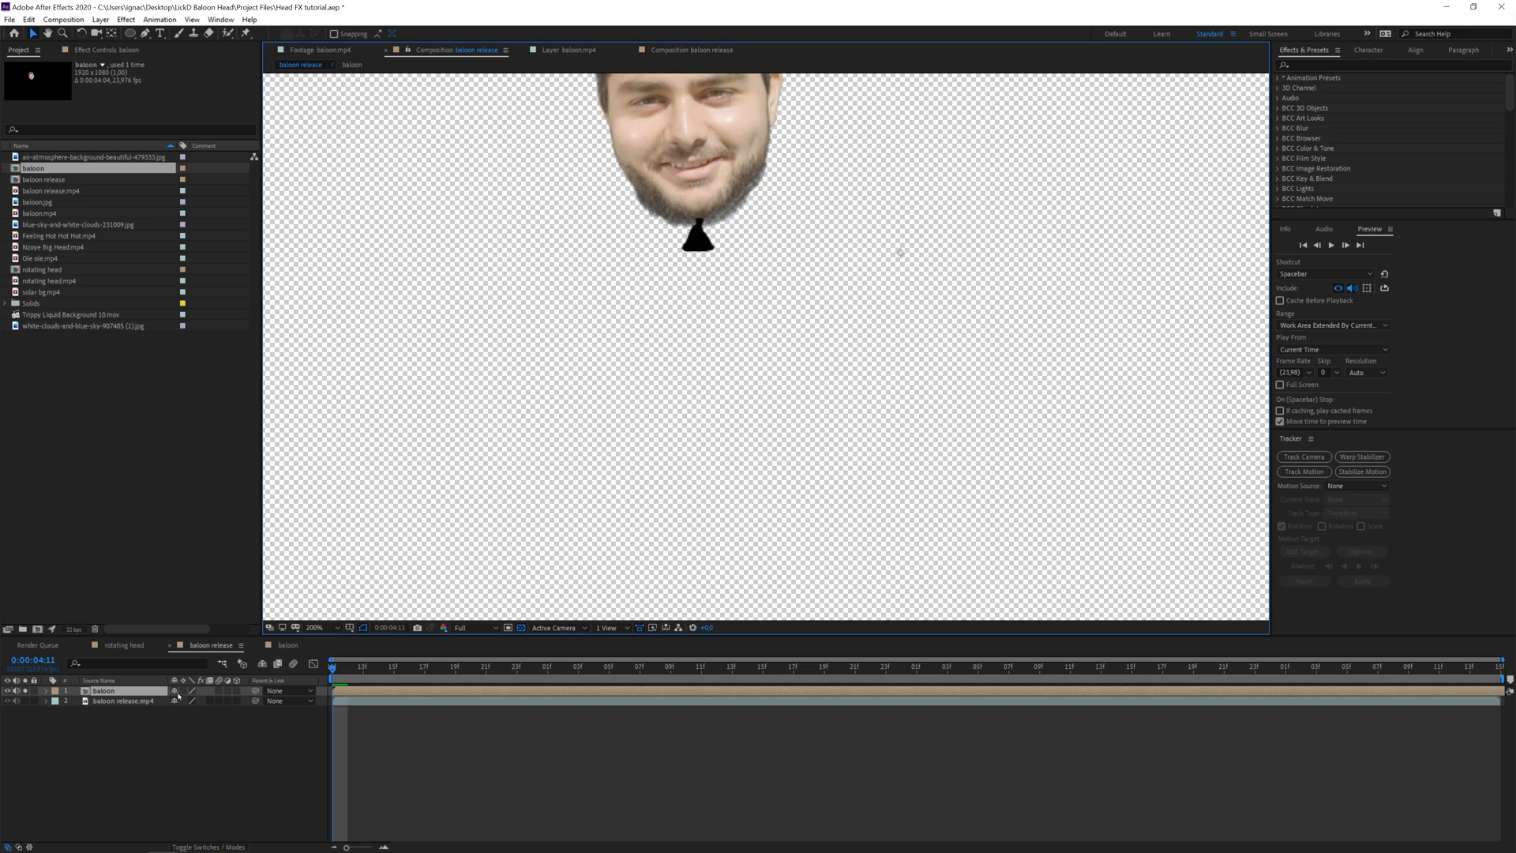
left_click(23, 691)
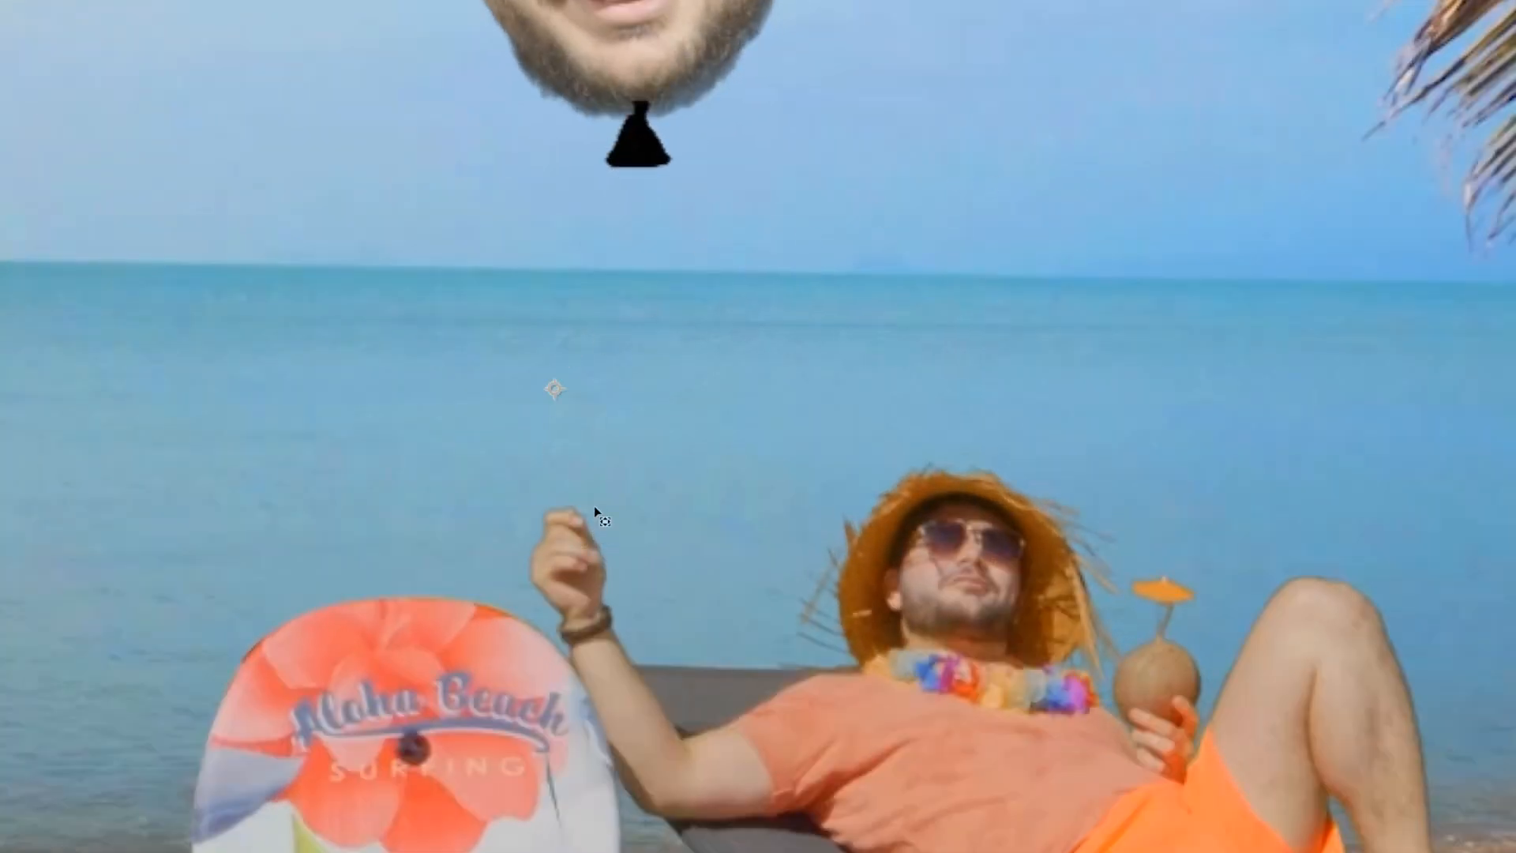
mouse_move(584, 547)
left_mouse_down()
mouse_move(589, 429)
mouse_move(585, 444)
left_mouse_up()
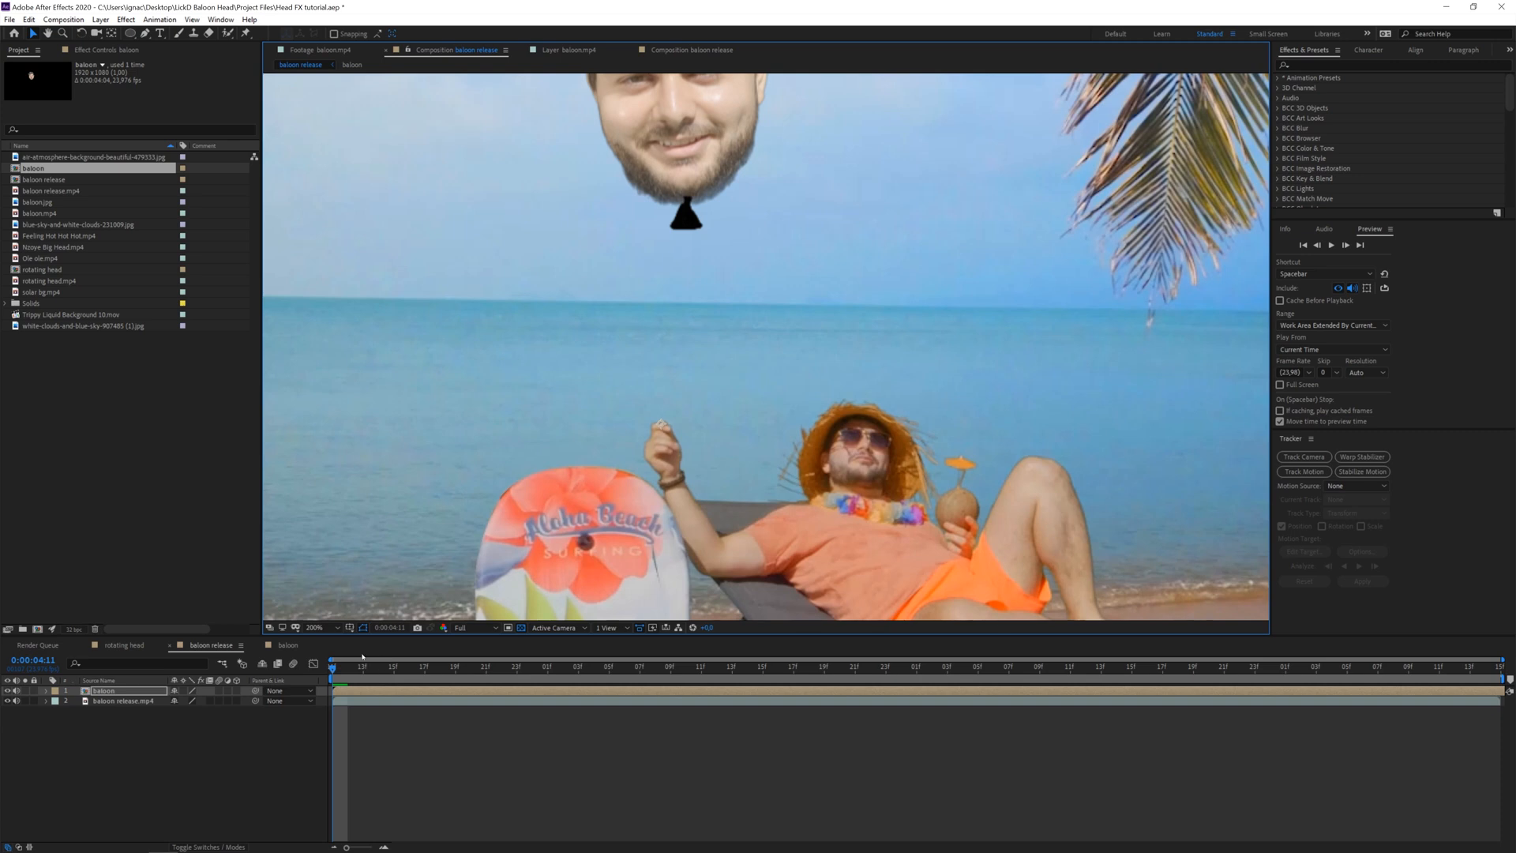
Start keyframing the baloon layer's Position at 0:00:05:17 and nudge the layer at 0:00:05:19 to follow the hand.
key("space")
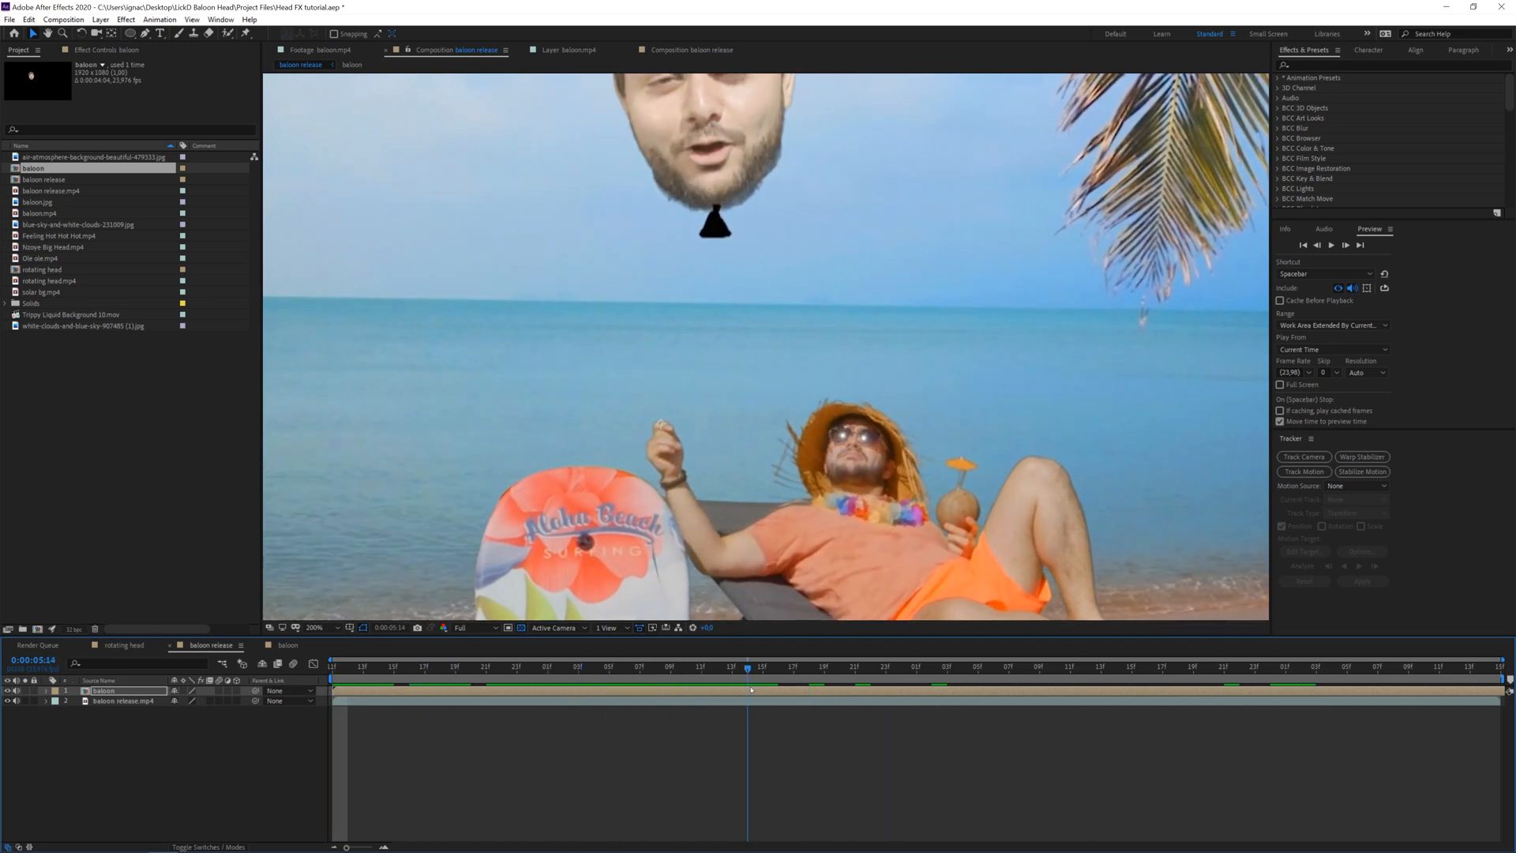
left_click(784, 667)
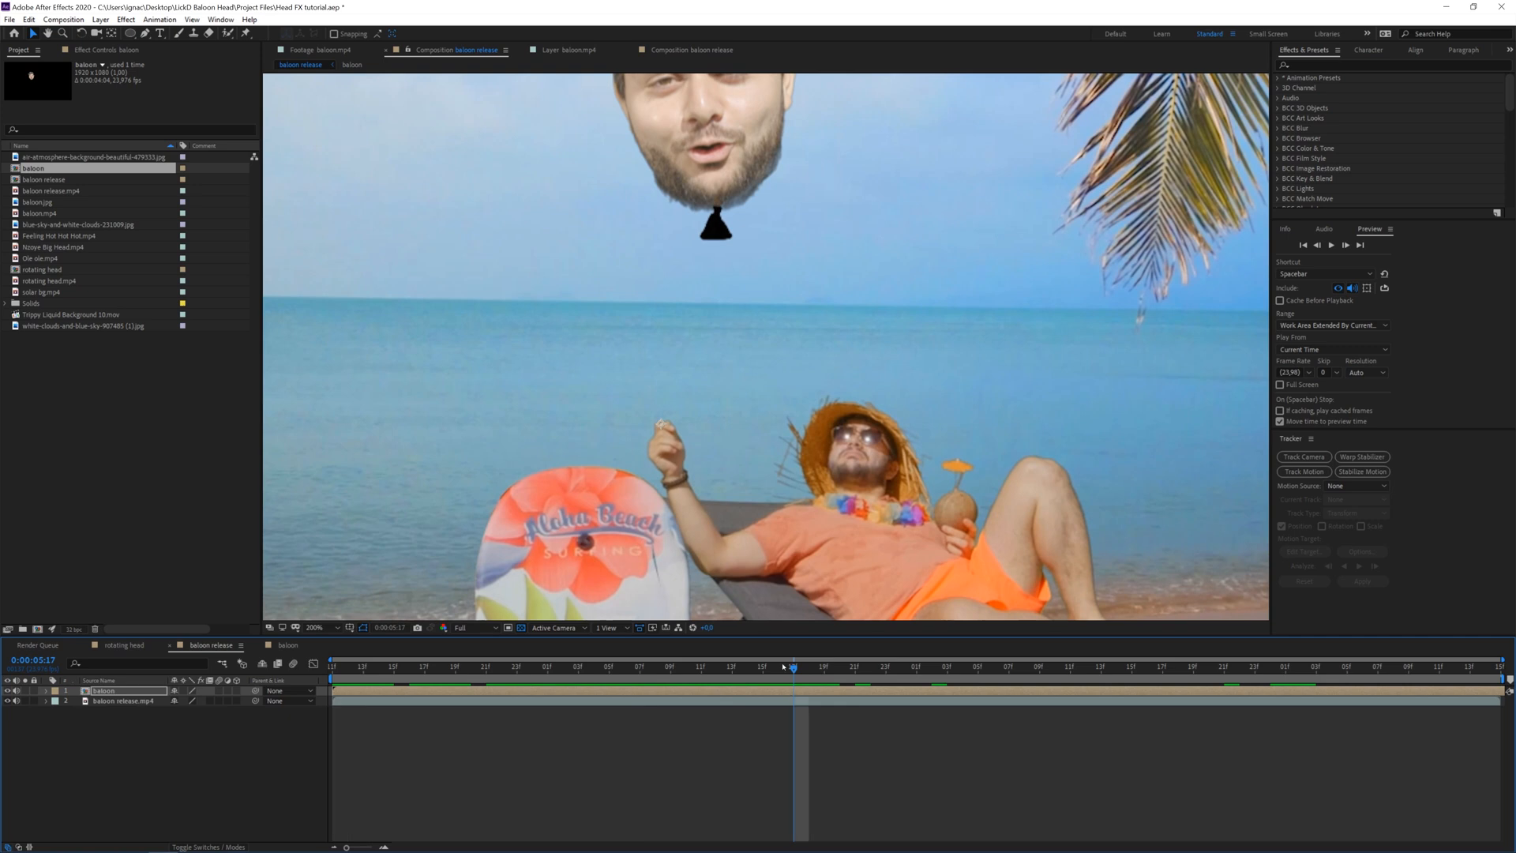
key("p")
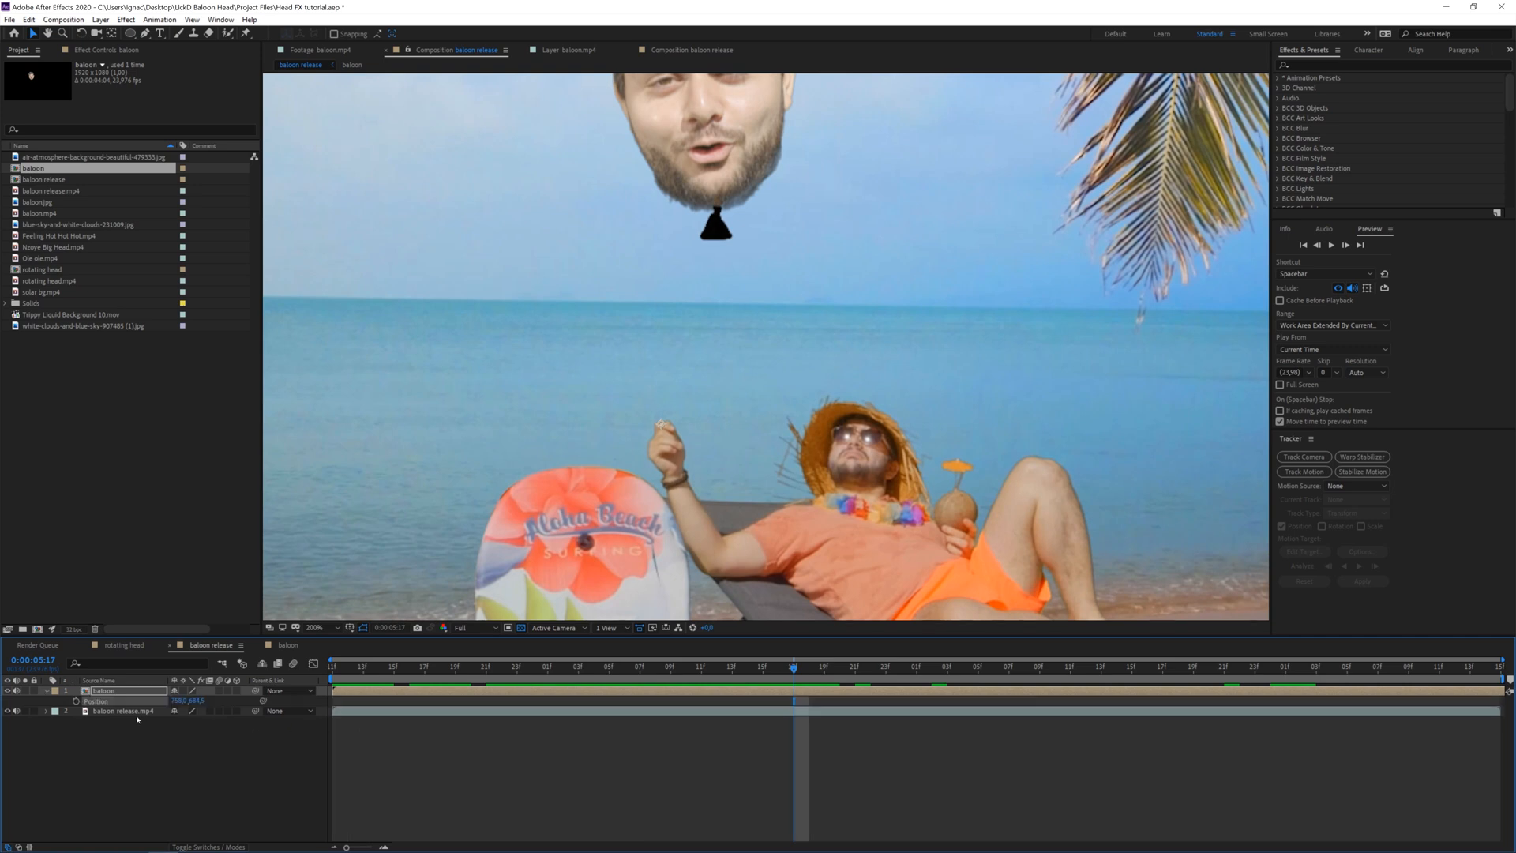
left_click(75, 701)
key("Page_Down")
key("Page_Down")
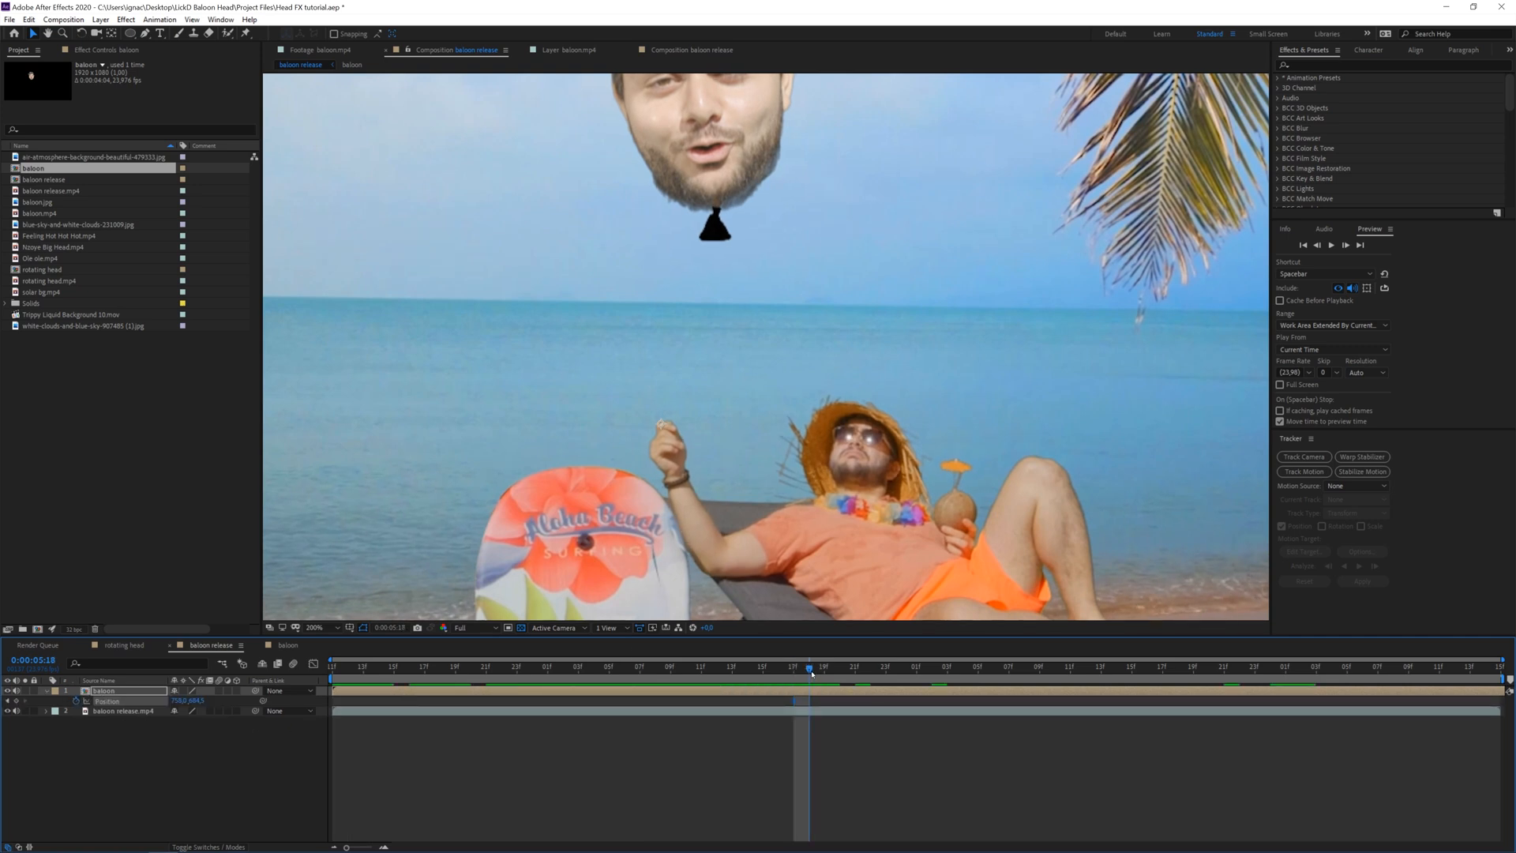
left_click_drag(688, 302, 694, 302)
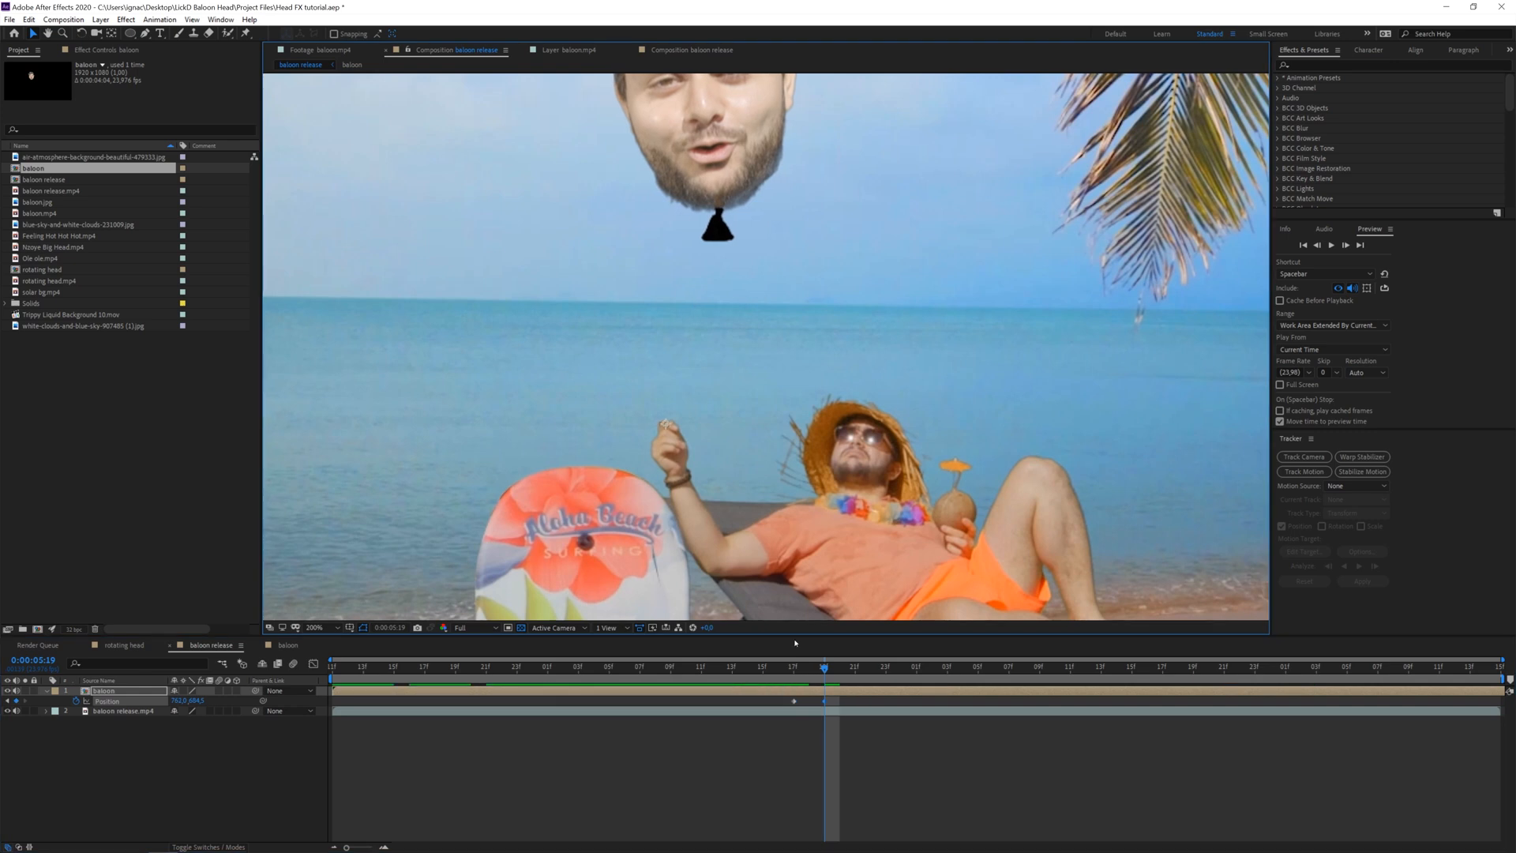
Keyframe the baloon layer's Position at 0:00:05:22 and 0:00:06:00, send the head up out of frame at the end, and preview.
left_click_drag(842, 673, 871, 673)
left_click_drag(680, 324, 690, 321)
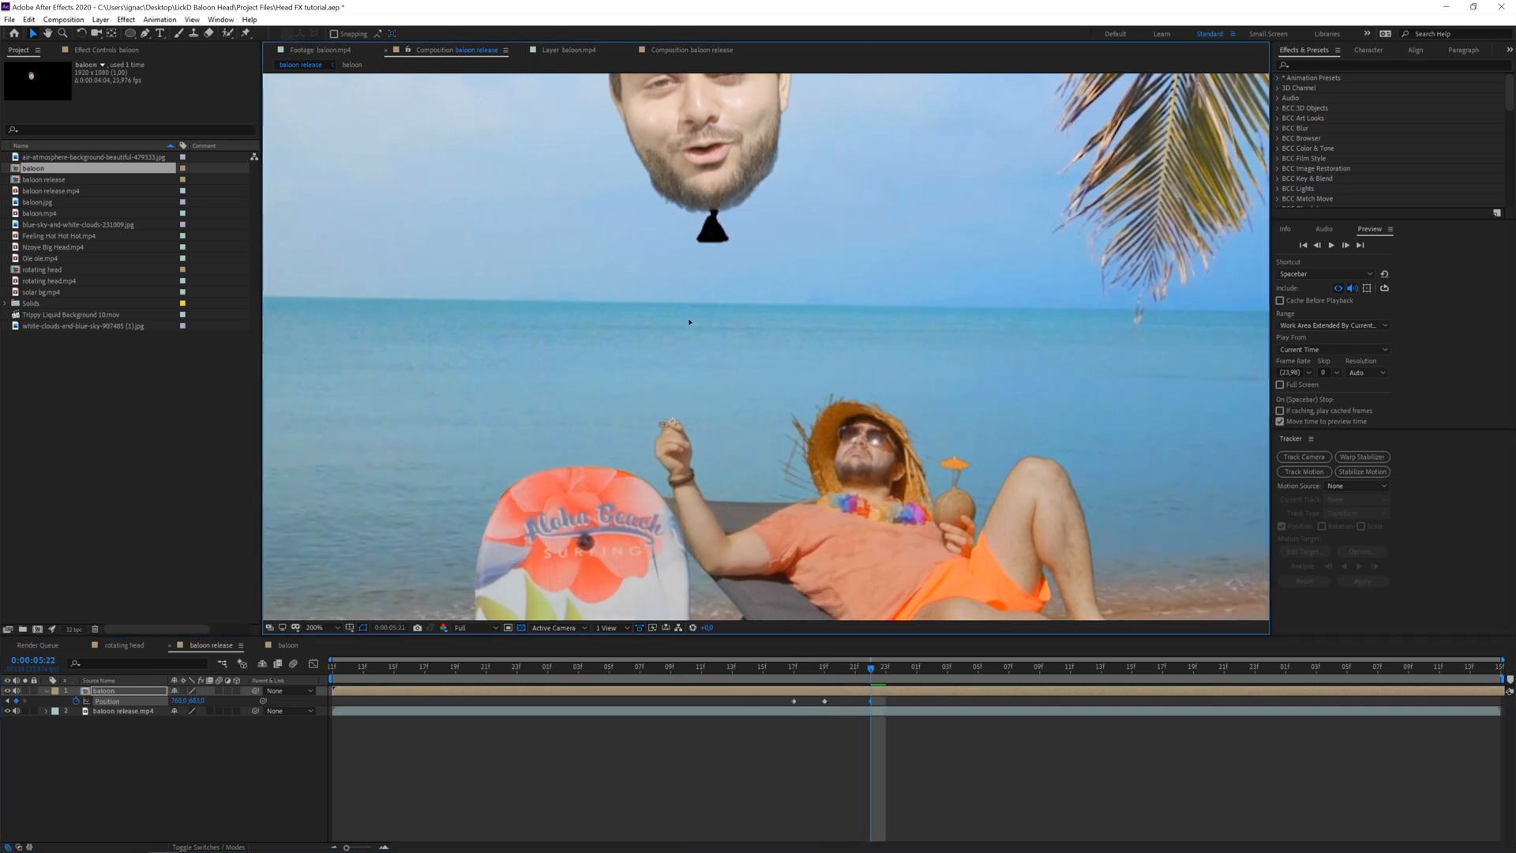
left_click_drag(872, 674, 907, 676)
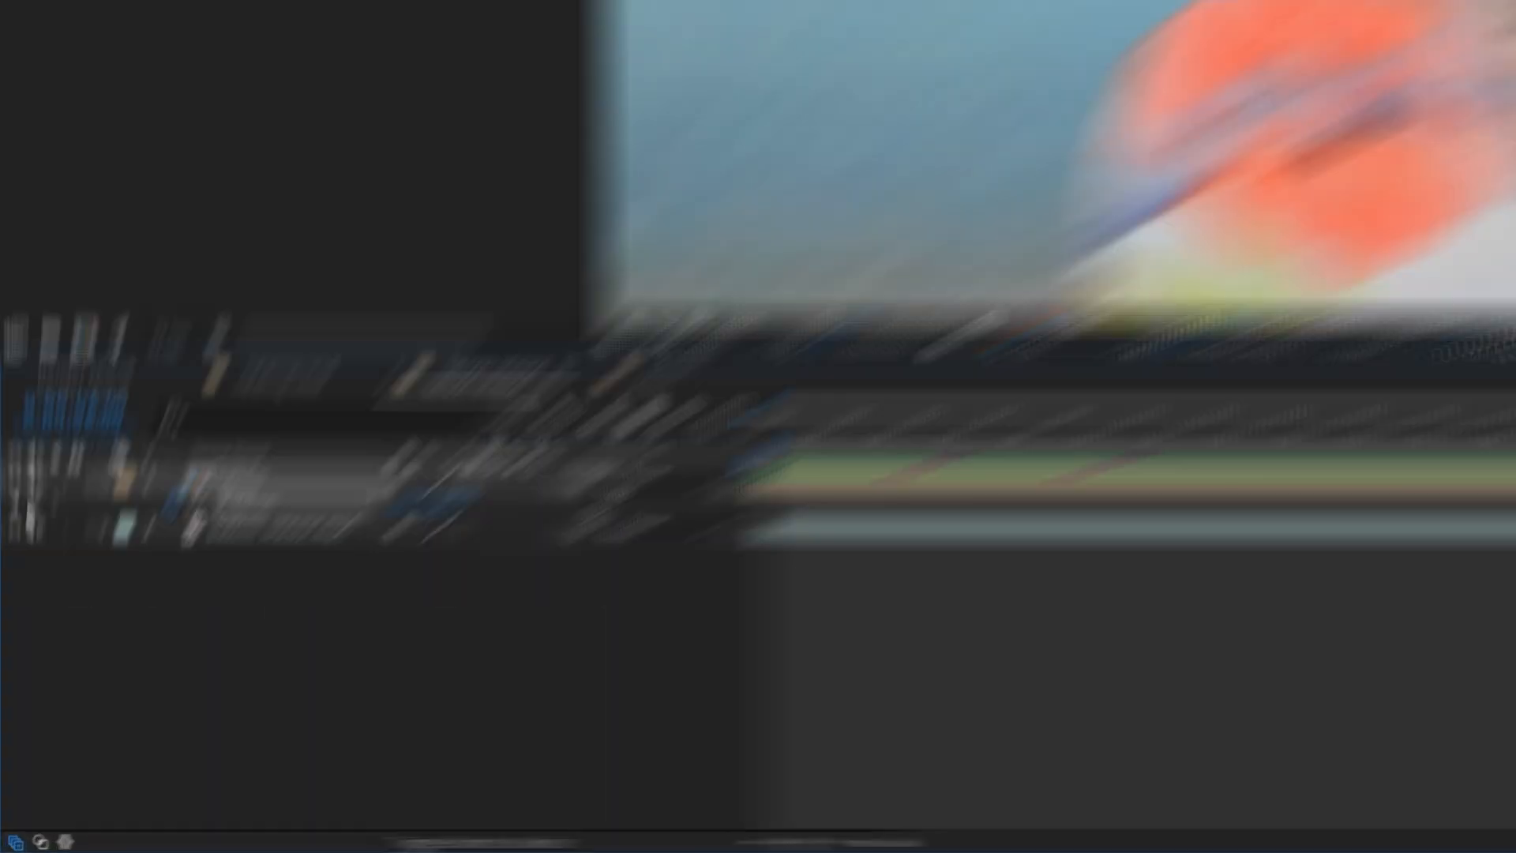
key("space")
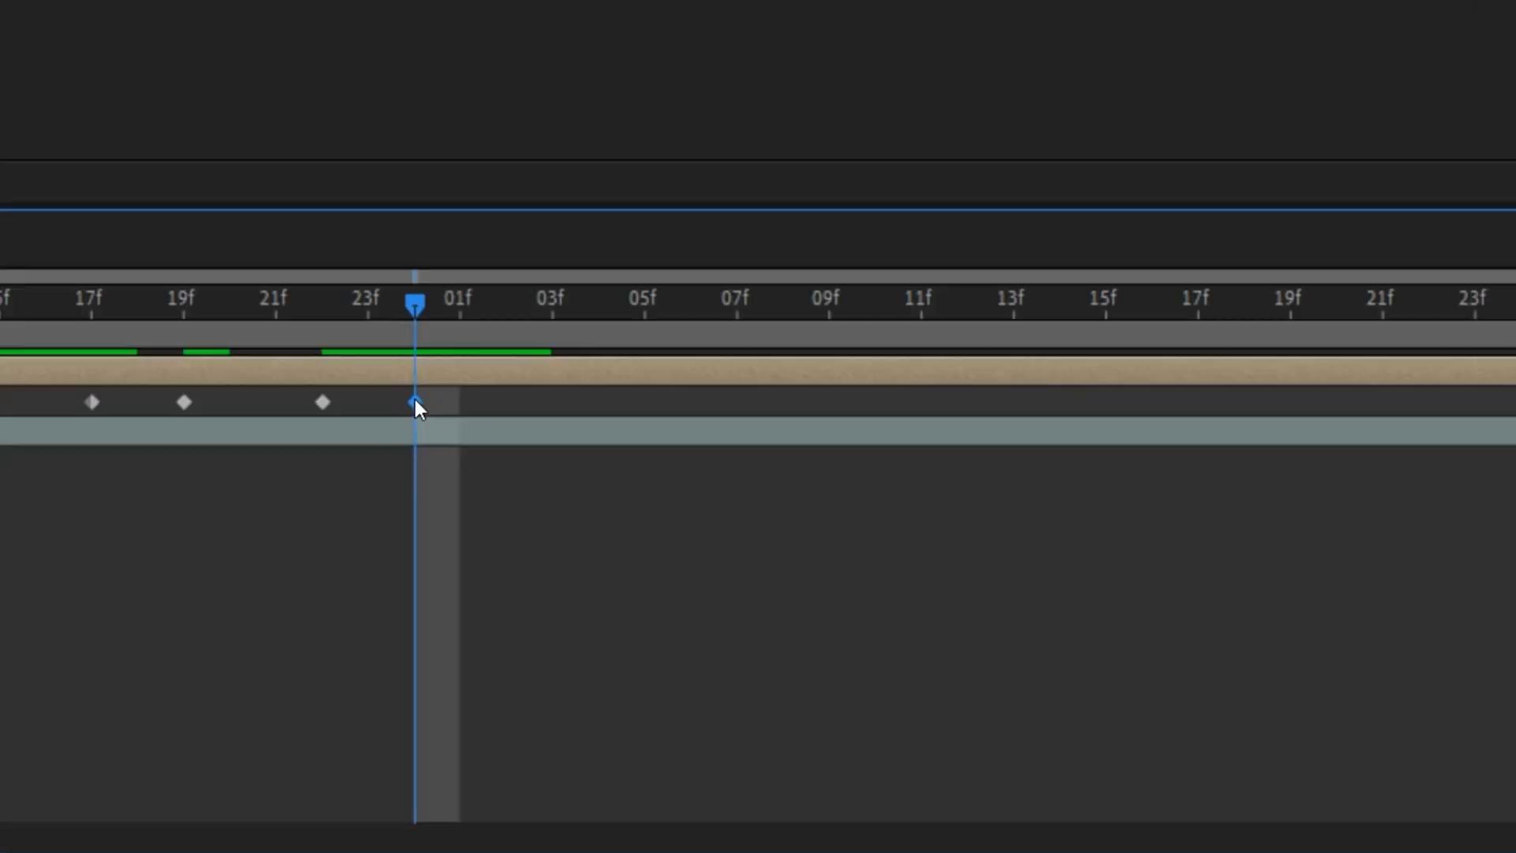
Ease the baloon layer's Position keyframe at 0:00:06:00, lengthen its outgoing handle in the speed graph for a gradual release, and preview the motion.
right_click(415, 401)
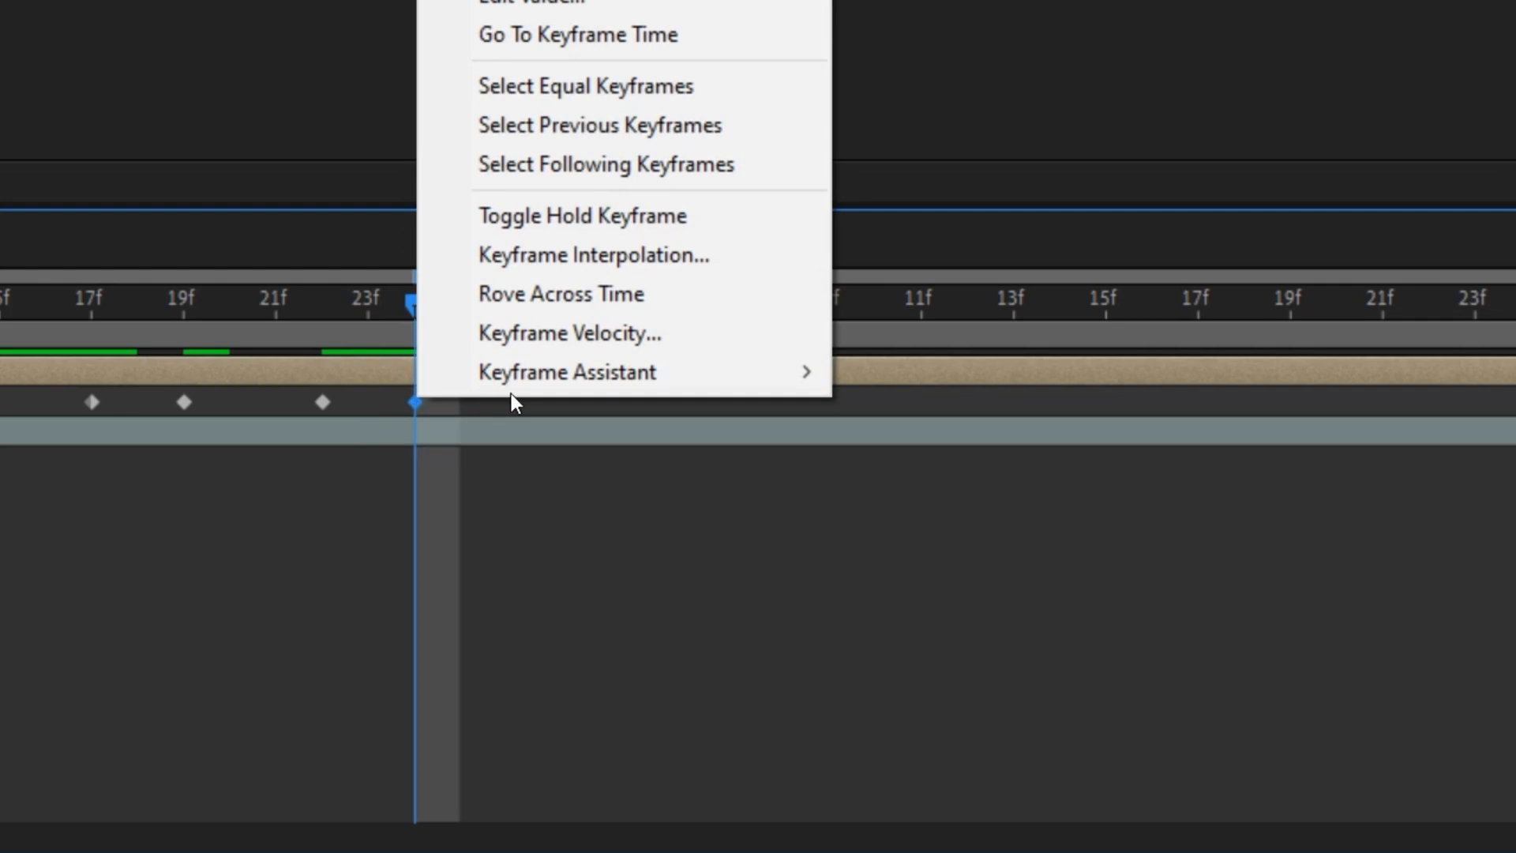
mouse_move(536, 387)
left_click(1015, 493)
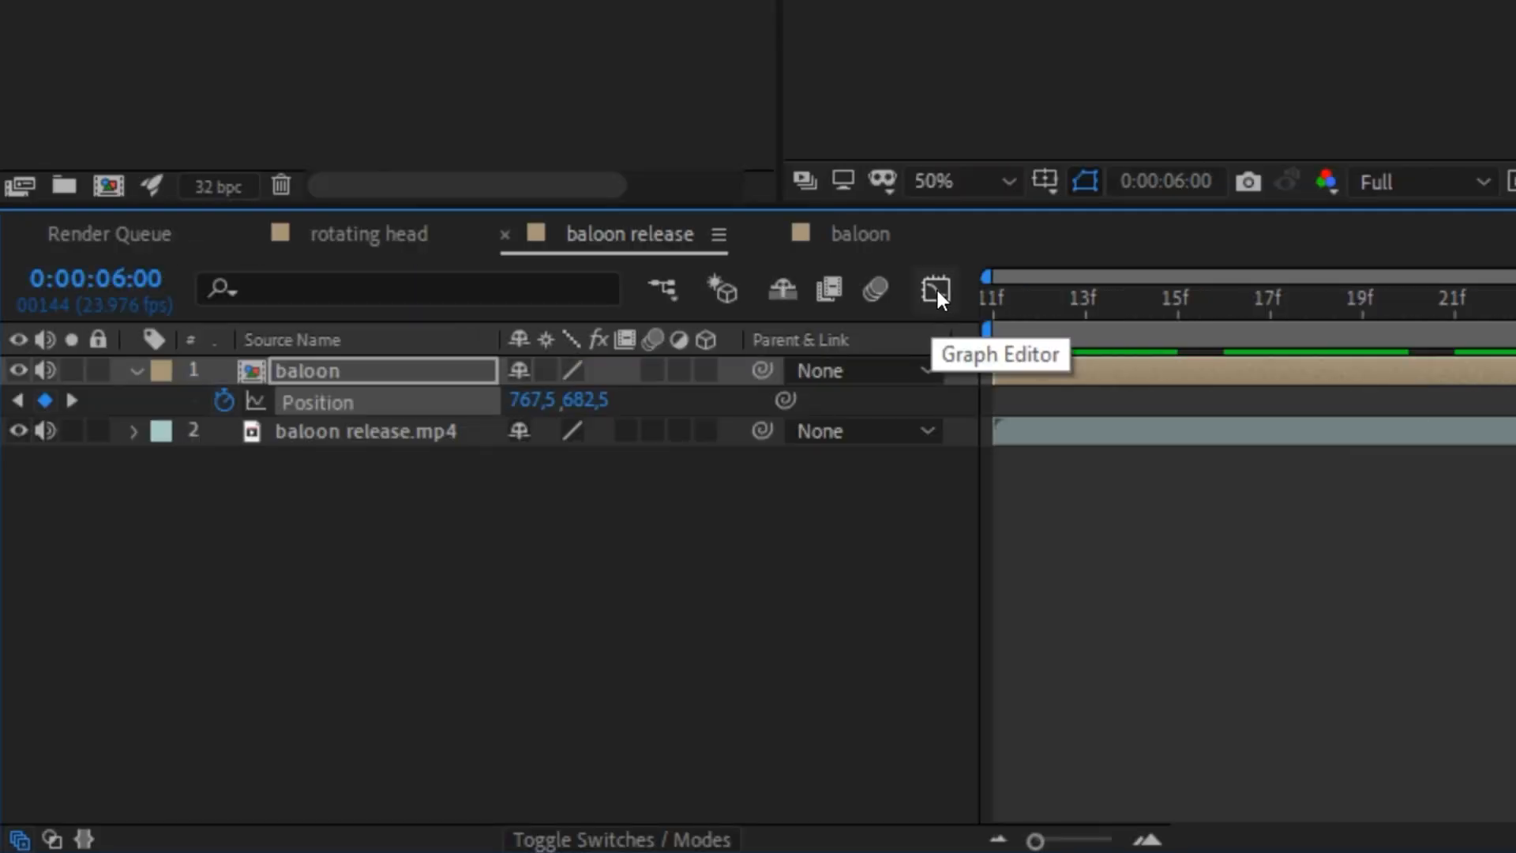
left_click(935, 291)
left_click_drag(766, 740, 1333, 740)
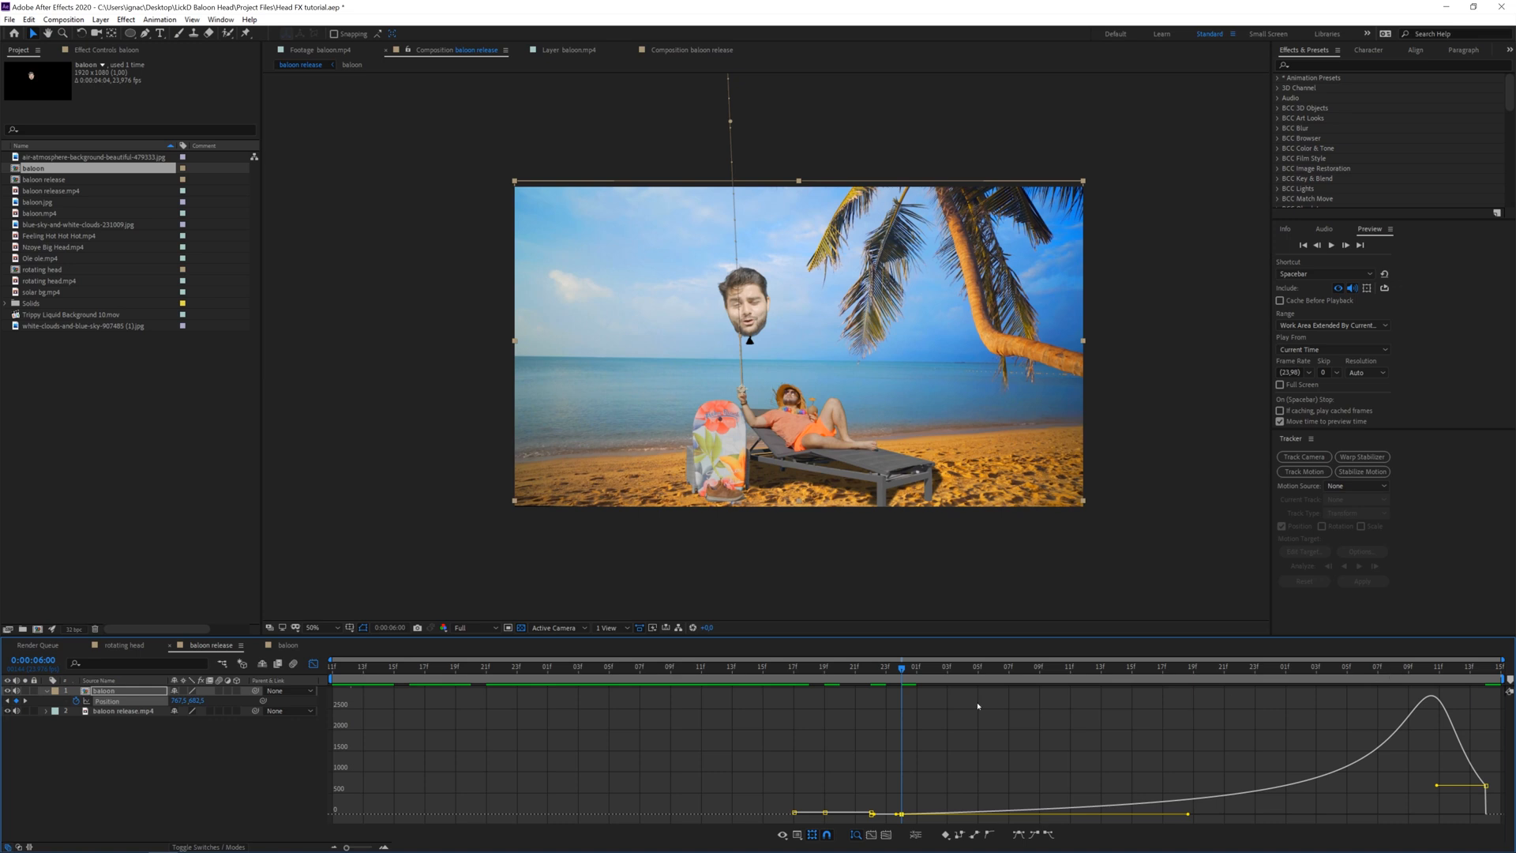
left_click(313, 663)
key("space")
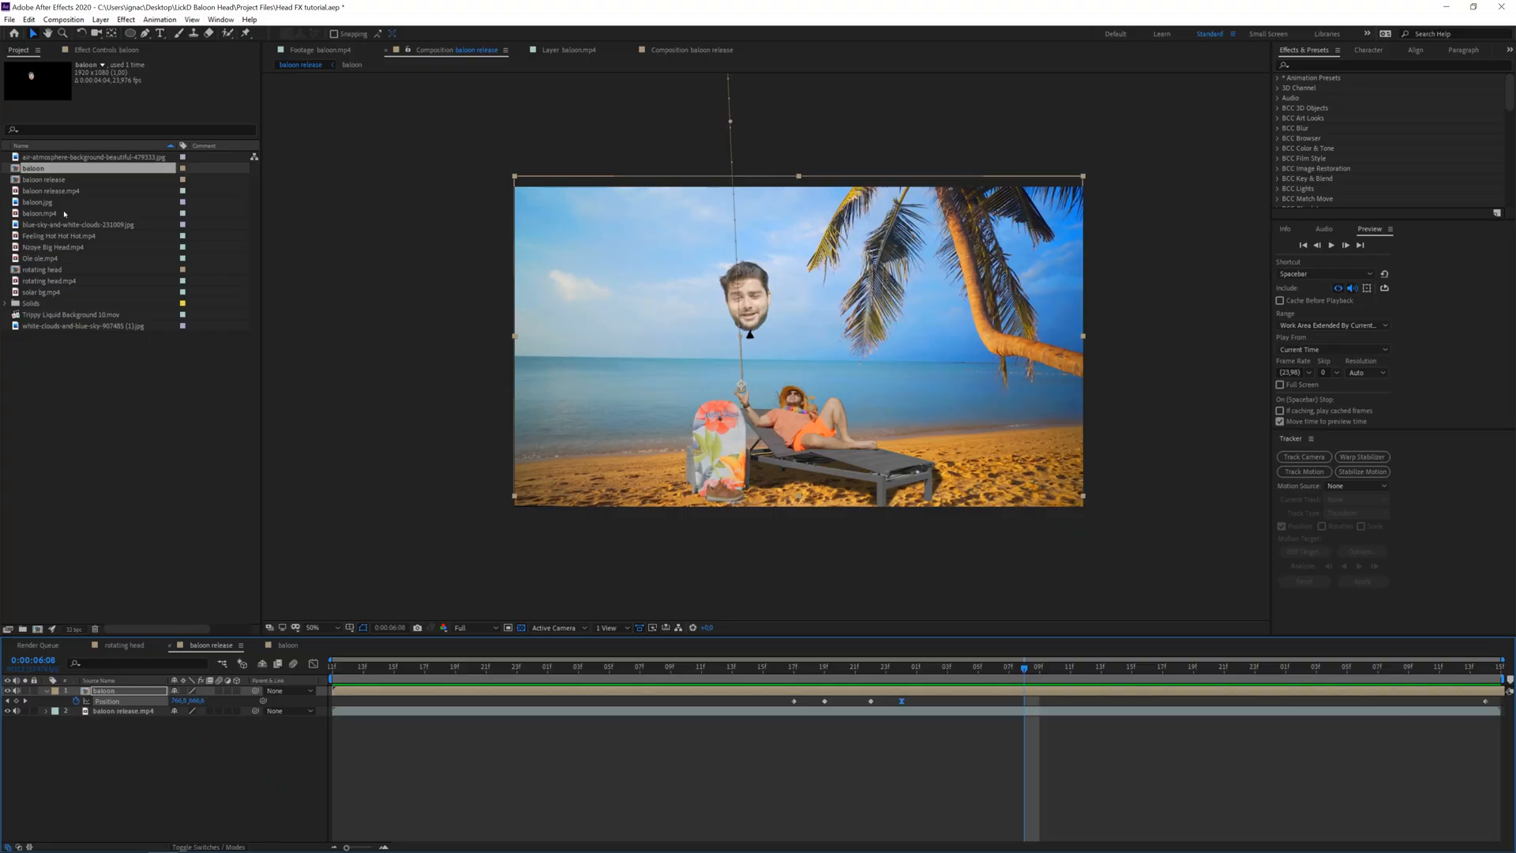
View the blue and pink sky images, and create a 1920 × 1080 px composition named Sky.
double_click(64, 226)
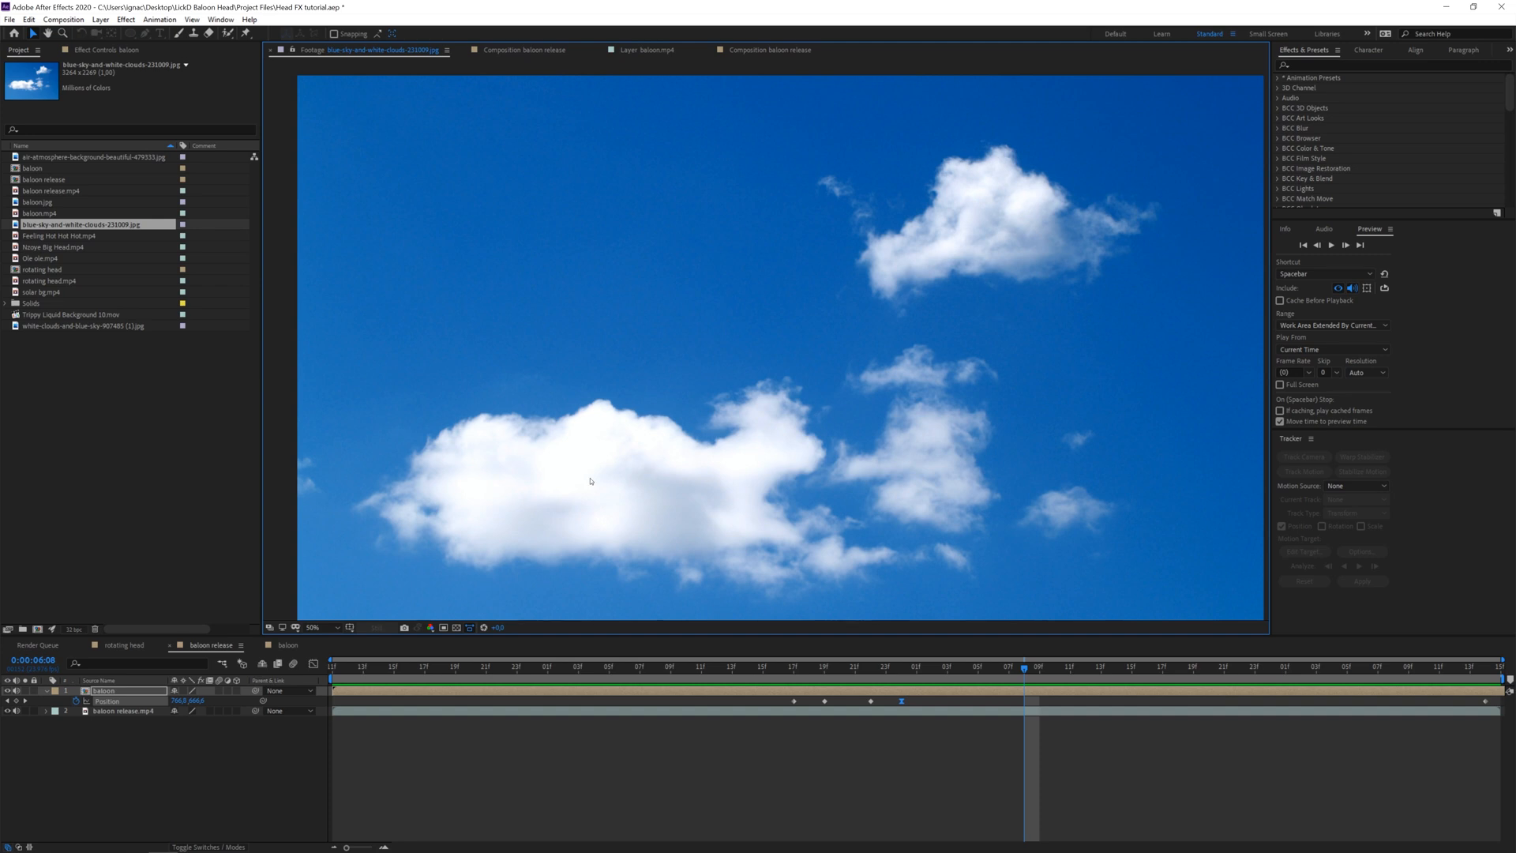
double_click(79, 325)
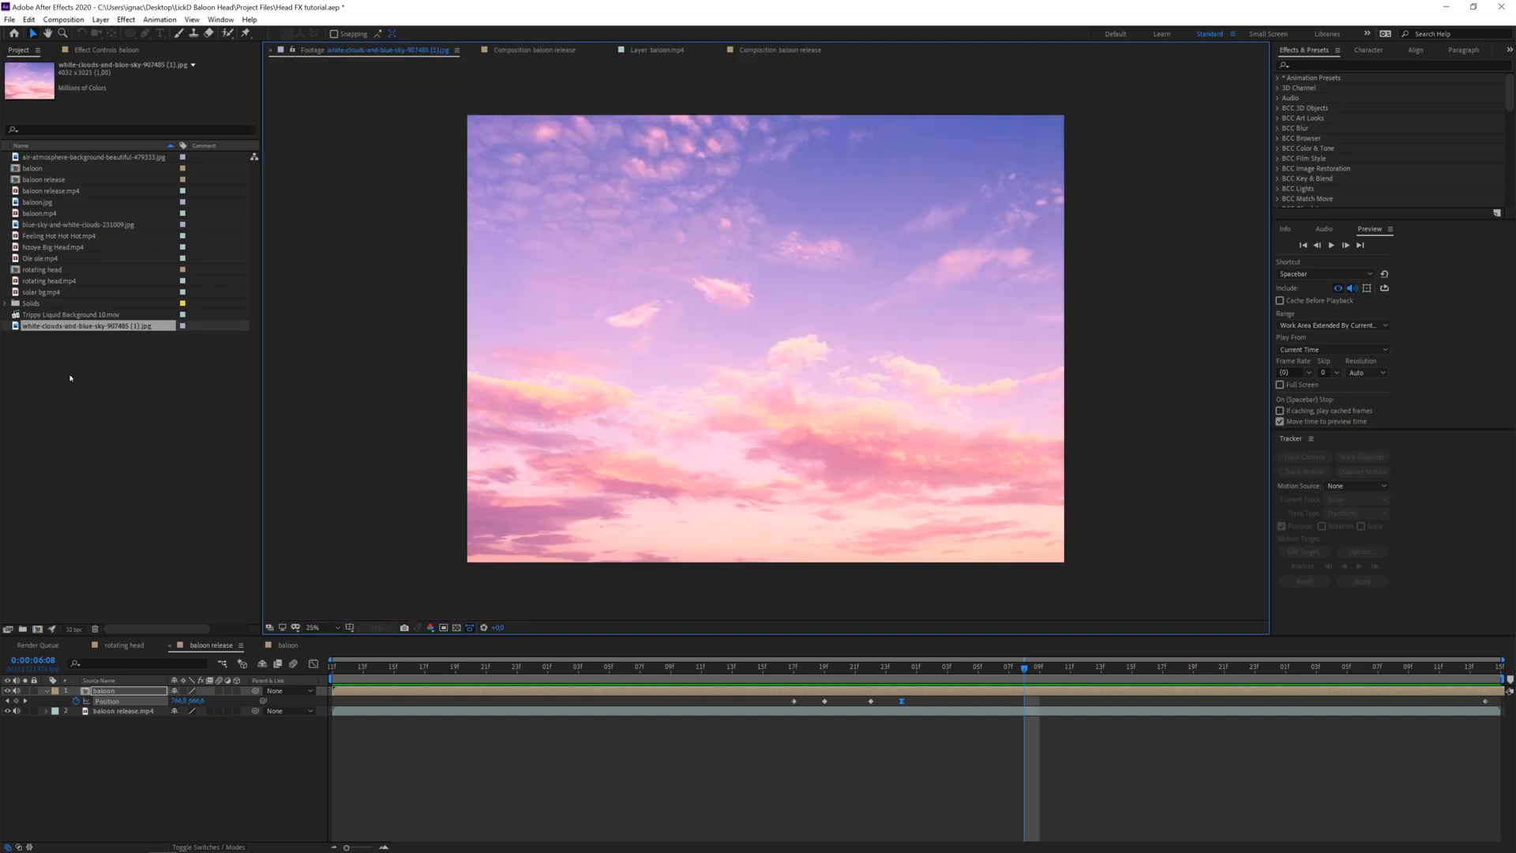
left_click(37, 629)
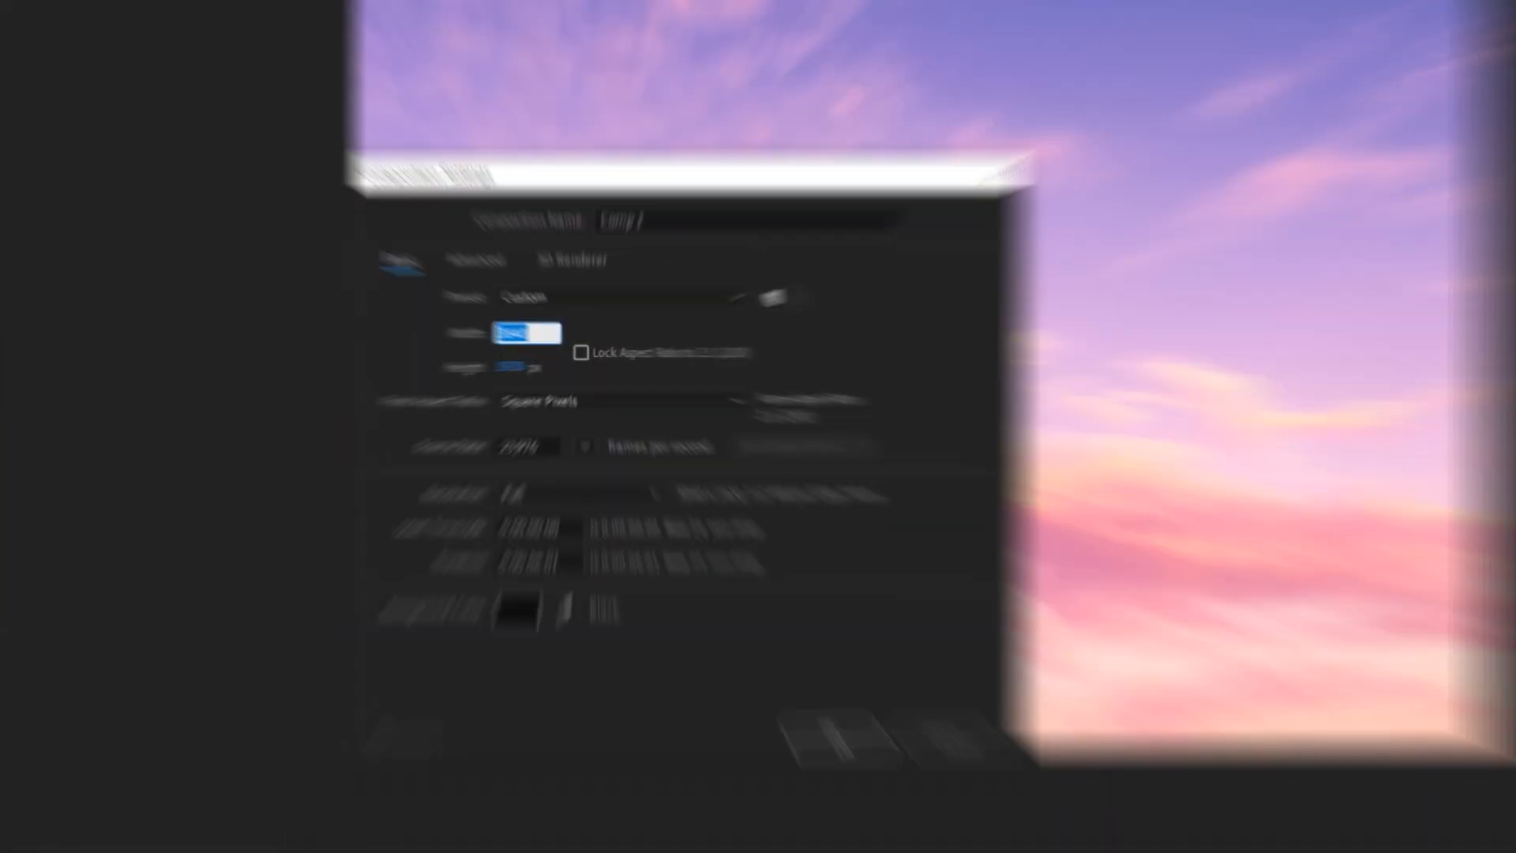
type("1920")
key("Tab")
type("1080")
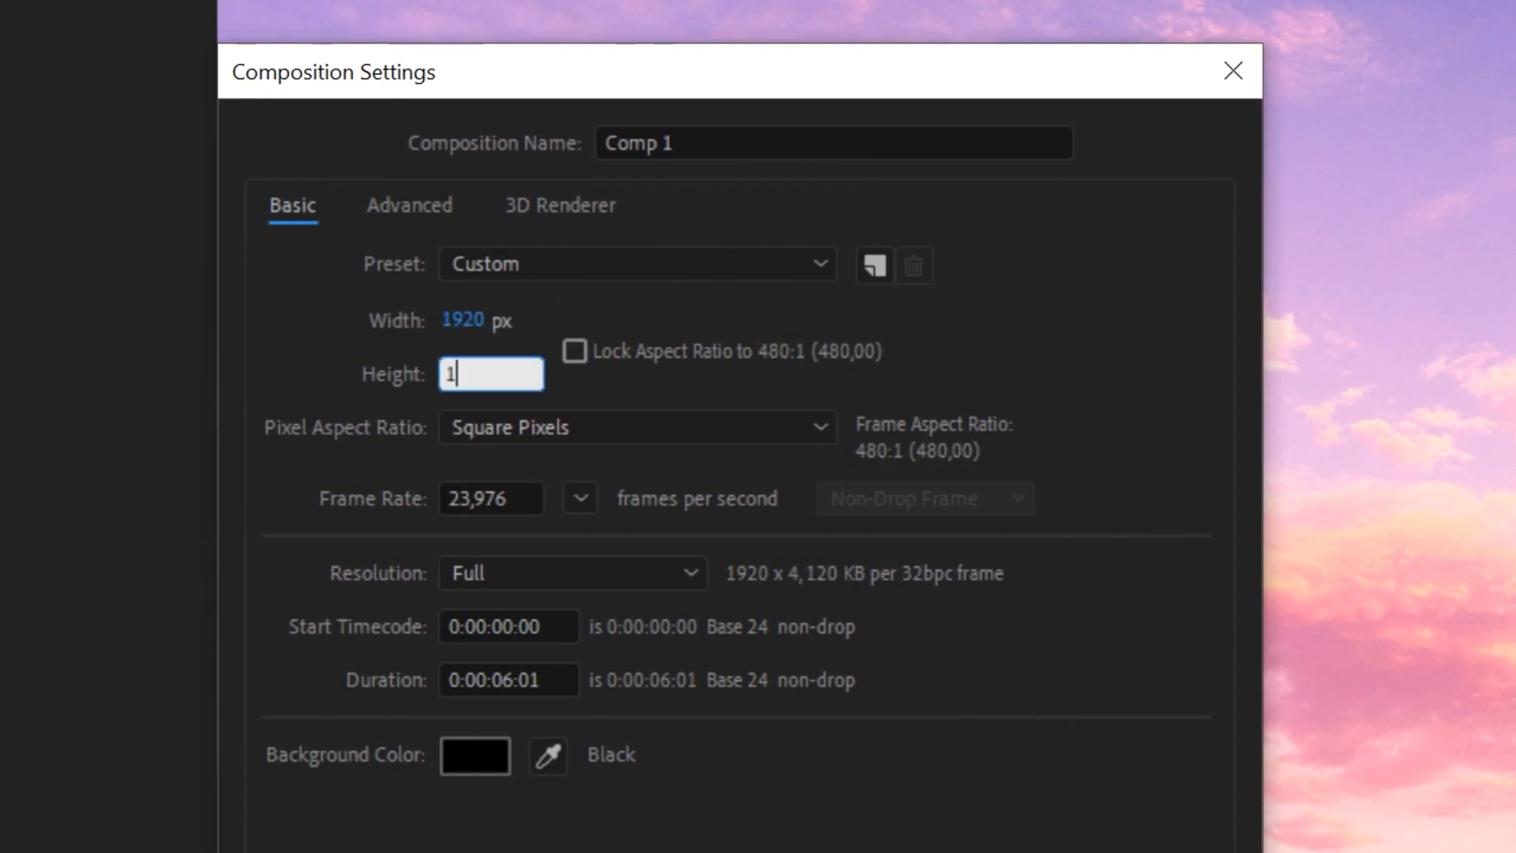
left_click(701, 130)
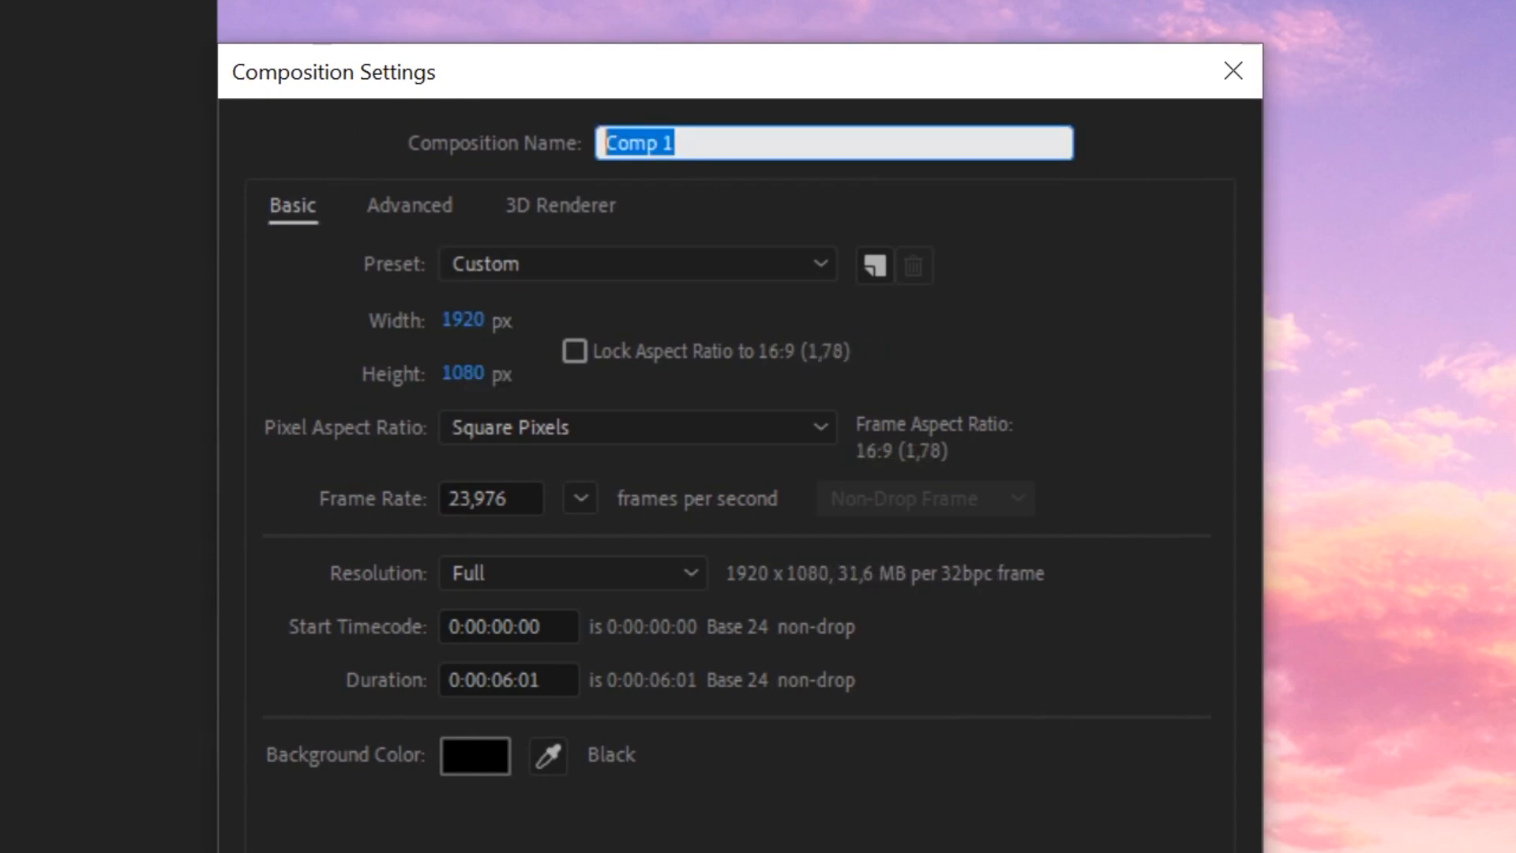
type("Sky")
key("Return")
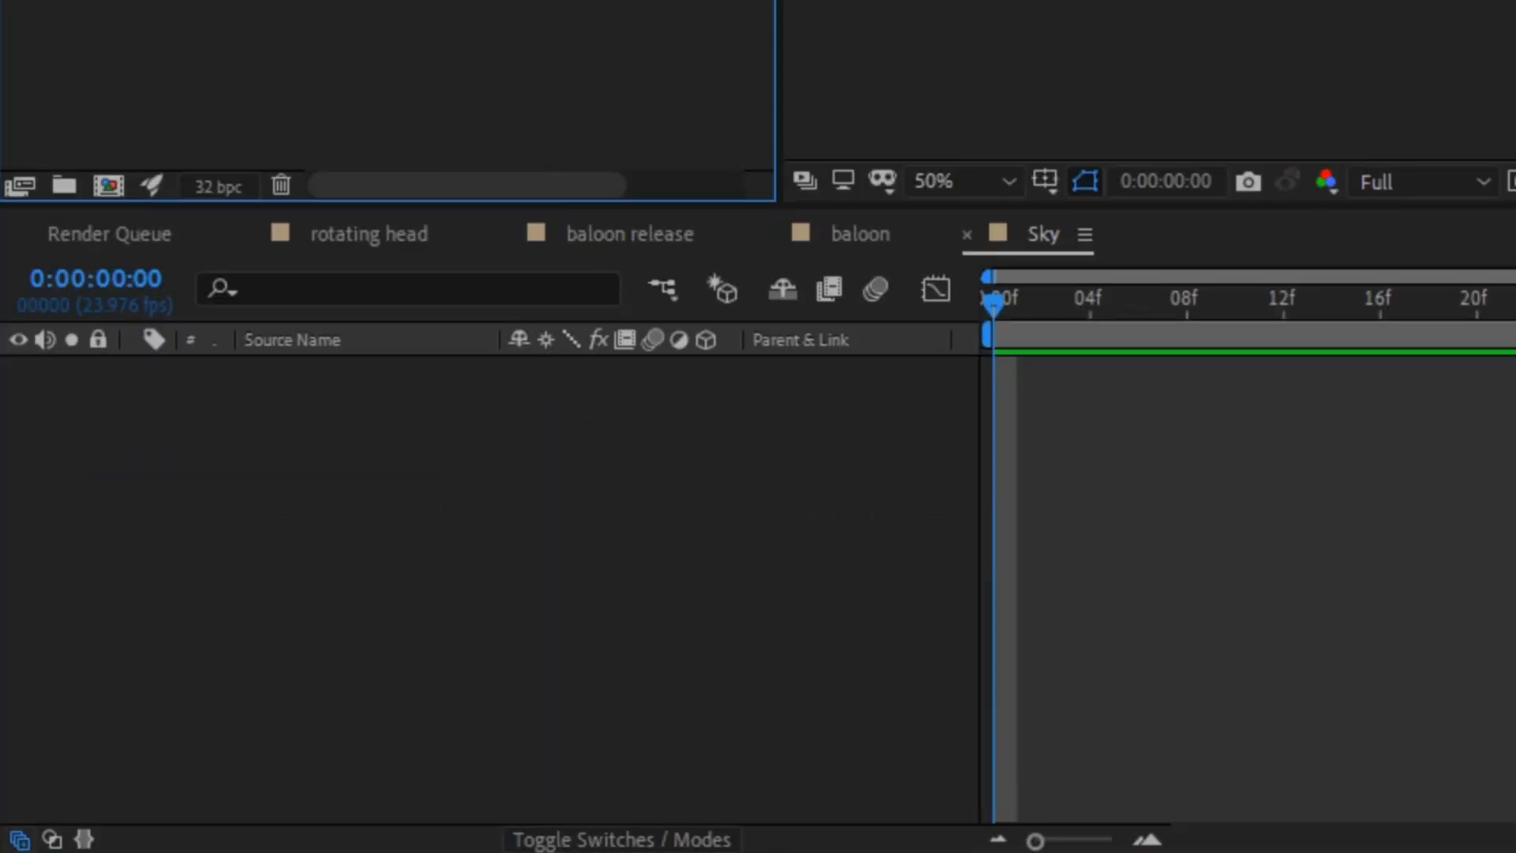
Add white-clouds-and-blue-sky-907485 (1).jpg to the Sky composition as a 3D layer scaled to 48%.
left_click_drag(404, 45, 415, 444)
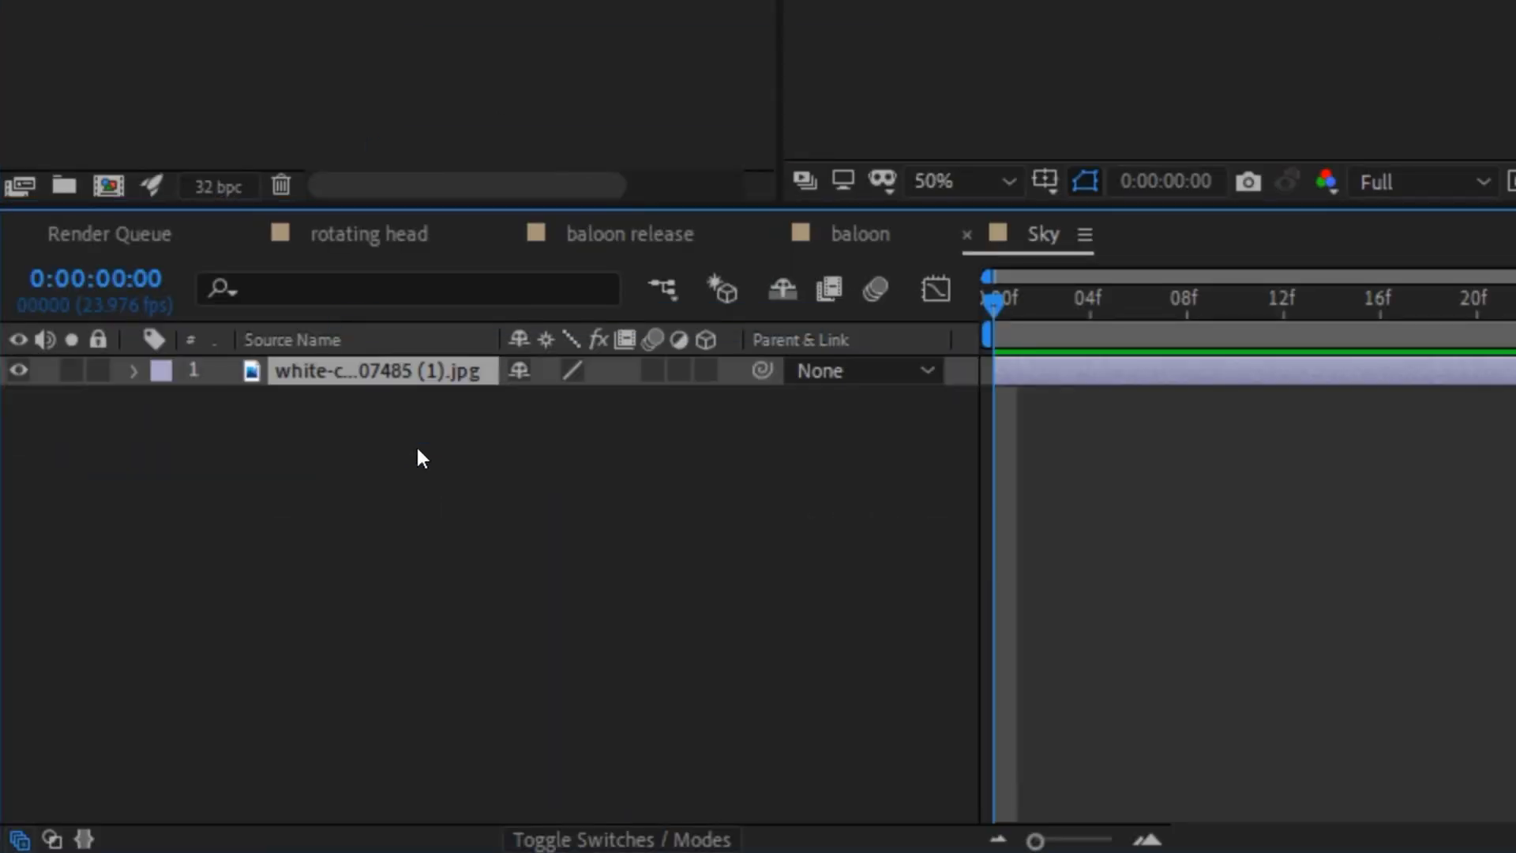
key("s")
left_click_drag(616, 415, 569, 415)
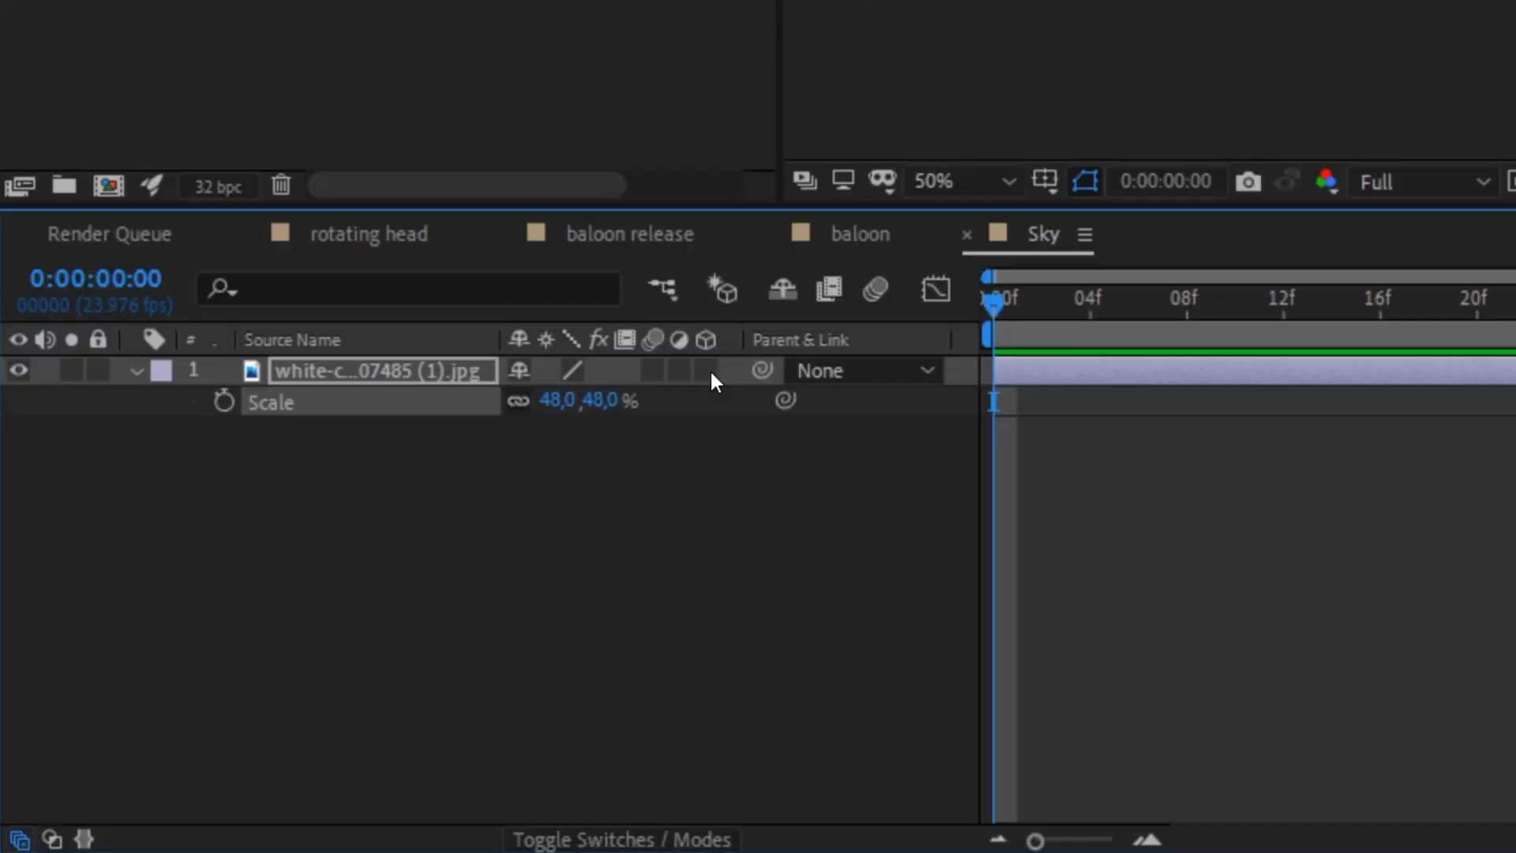
left_click(705, 370)
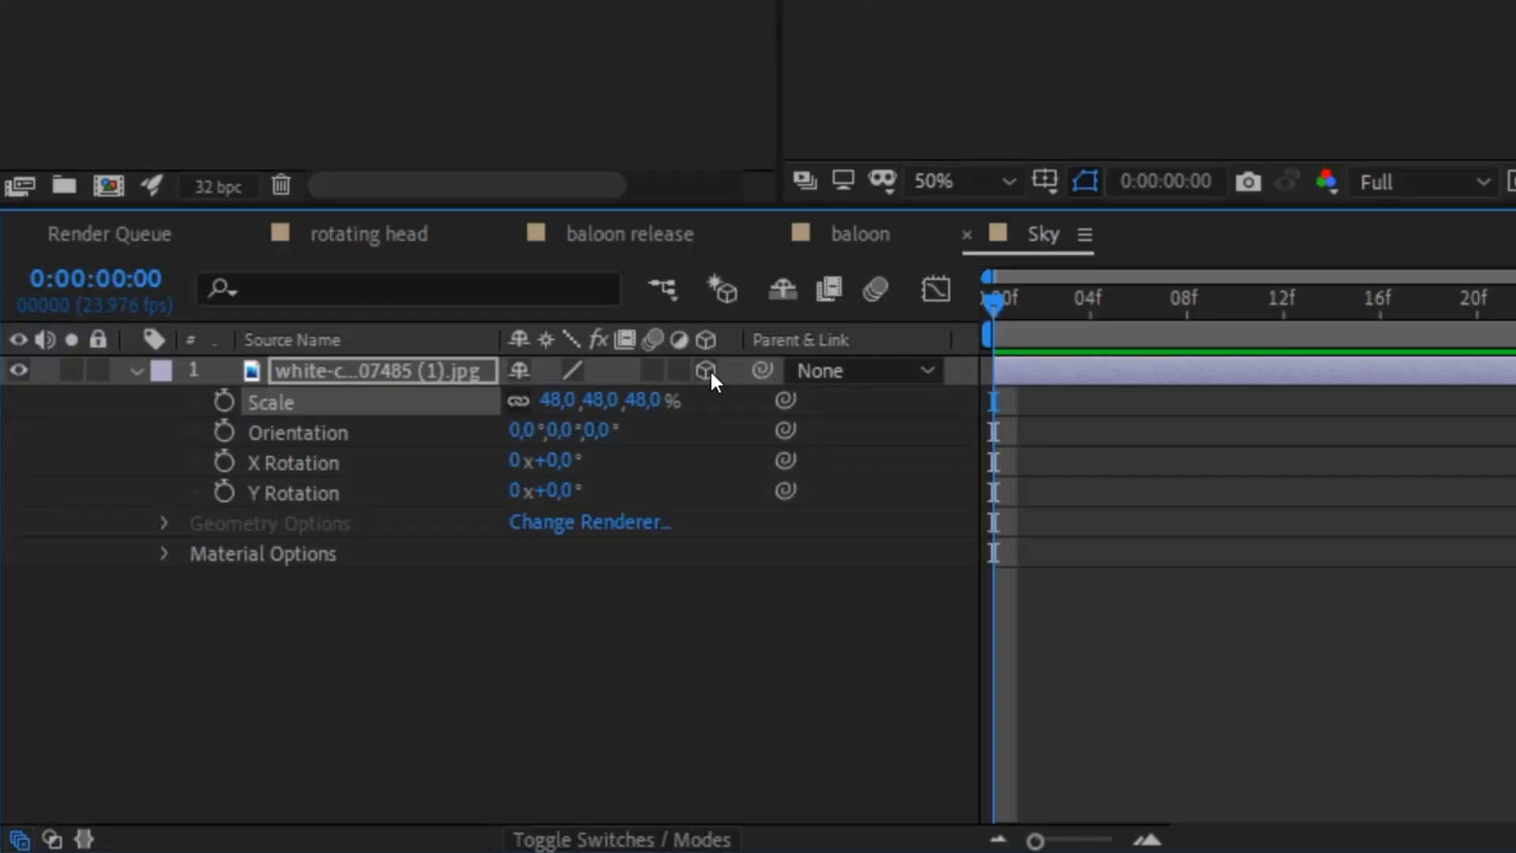
Set the Z Position of the pink sky layer to 20000.
key("p")
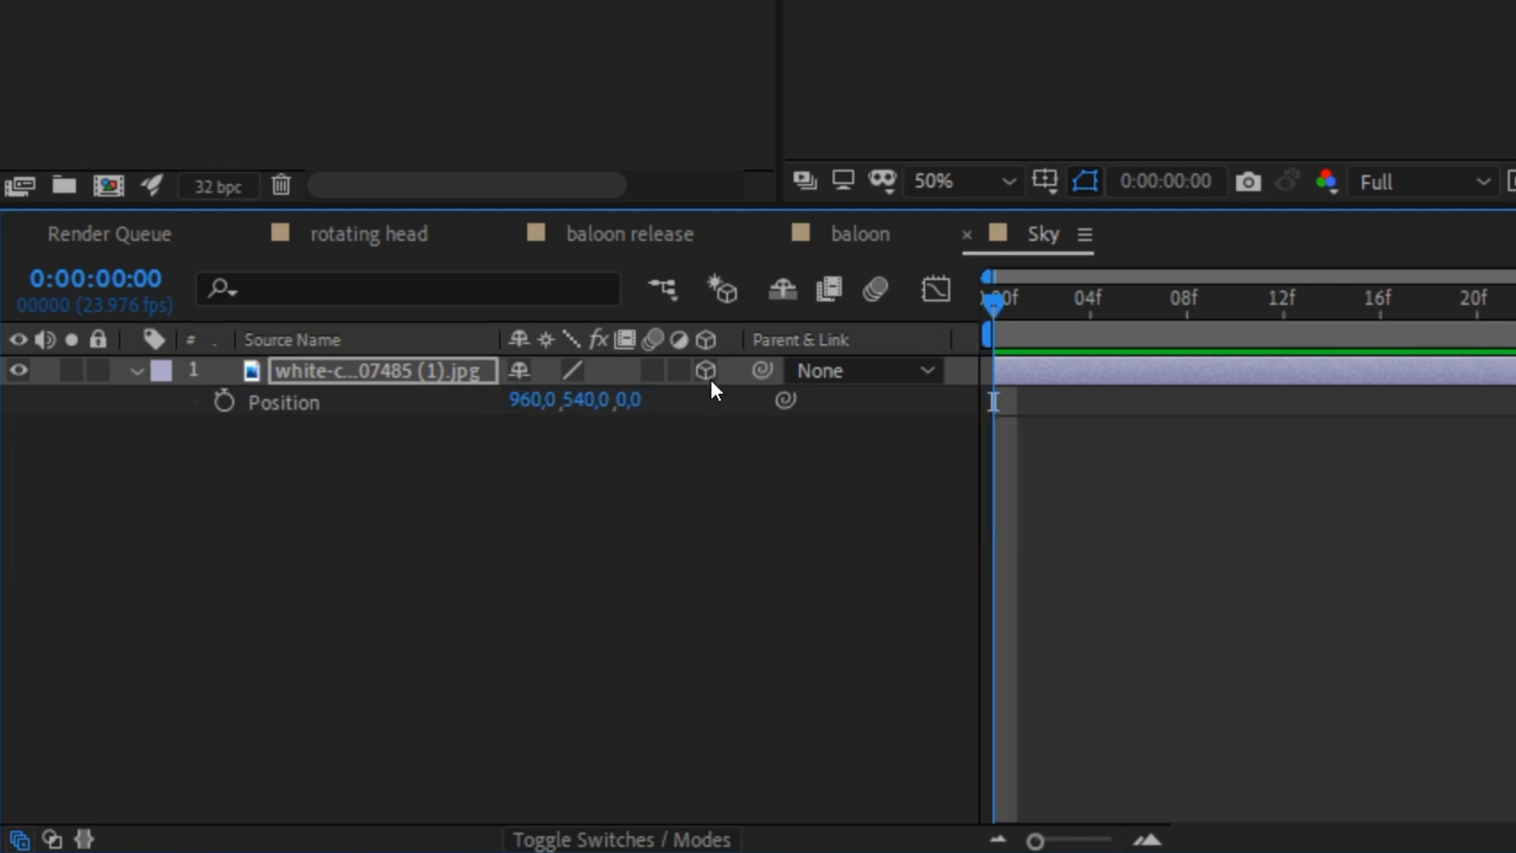
left_click(628, 401)
type("50000")
double_click(640, 403)
type("20000")
key("Return")
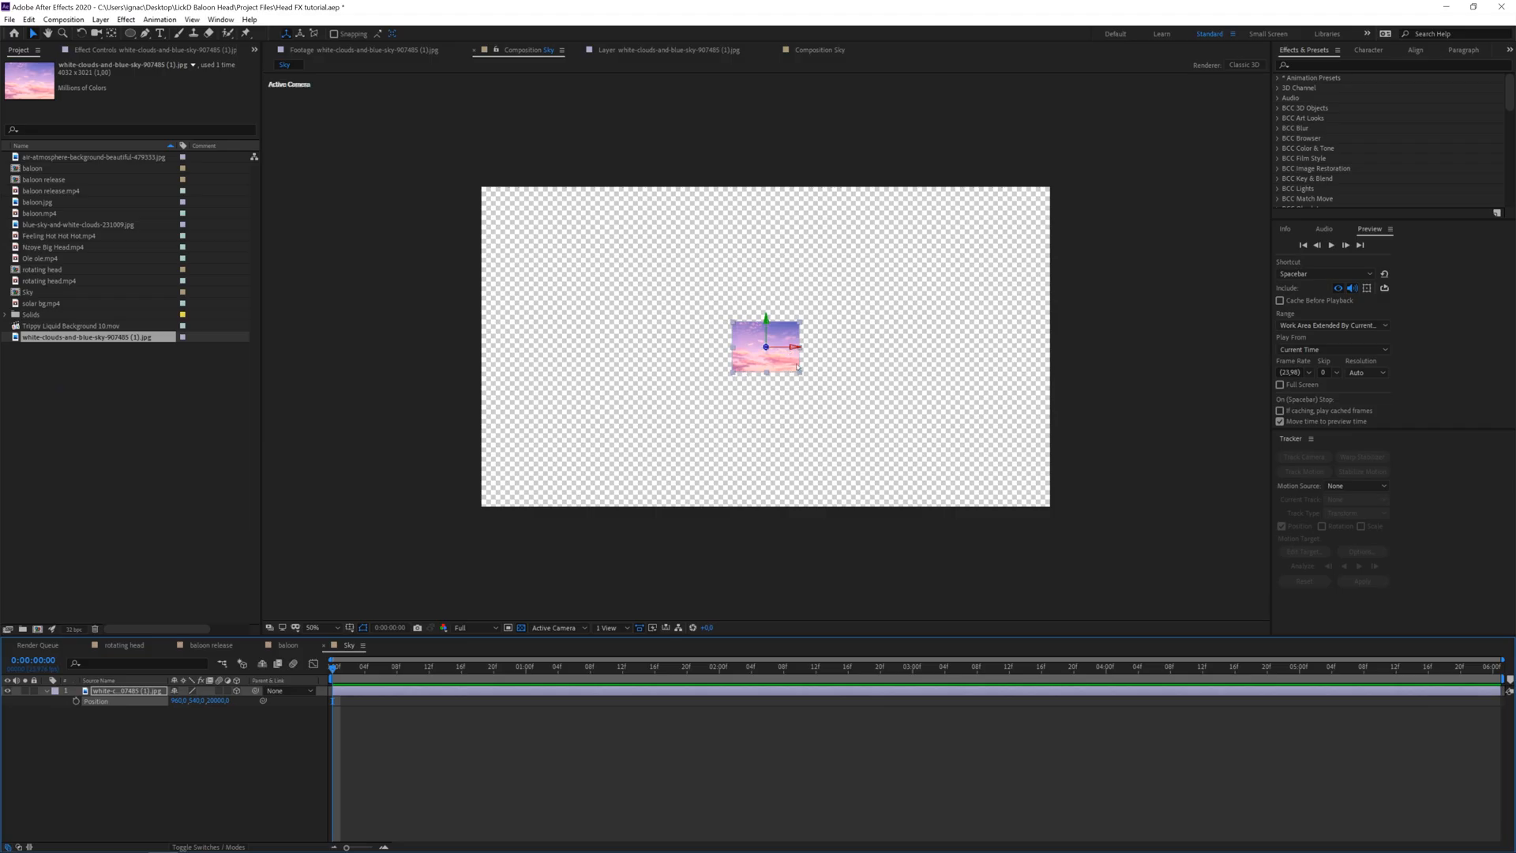
Enlarge the distant sky layer to fill the frame, raise it until its lower edge sits just below the frame, and show its Position.
left_click_drag(799, 372, 1058, 583)
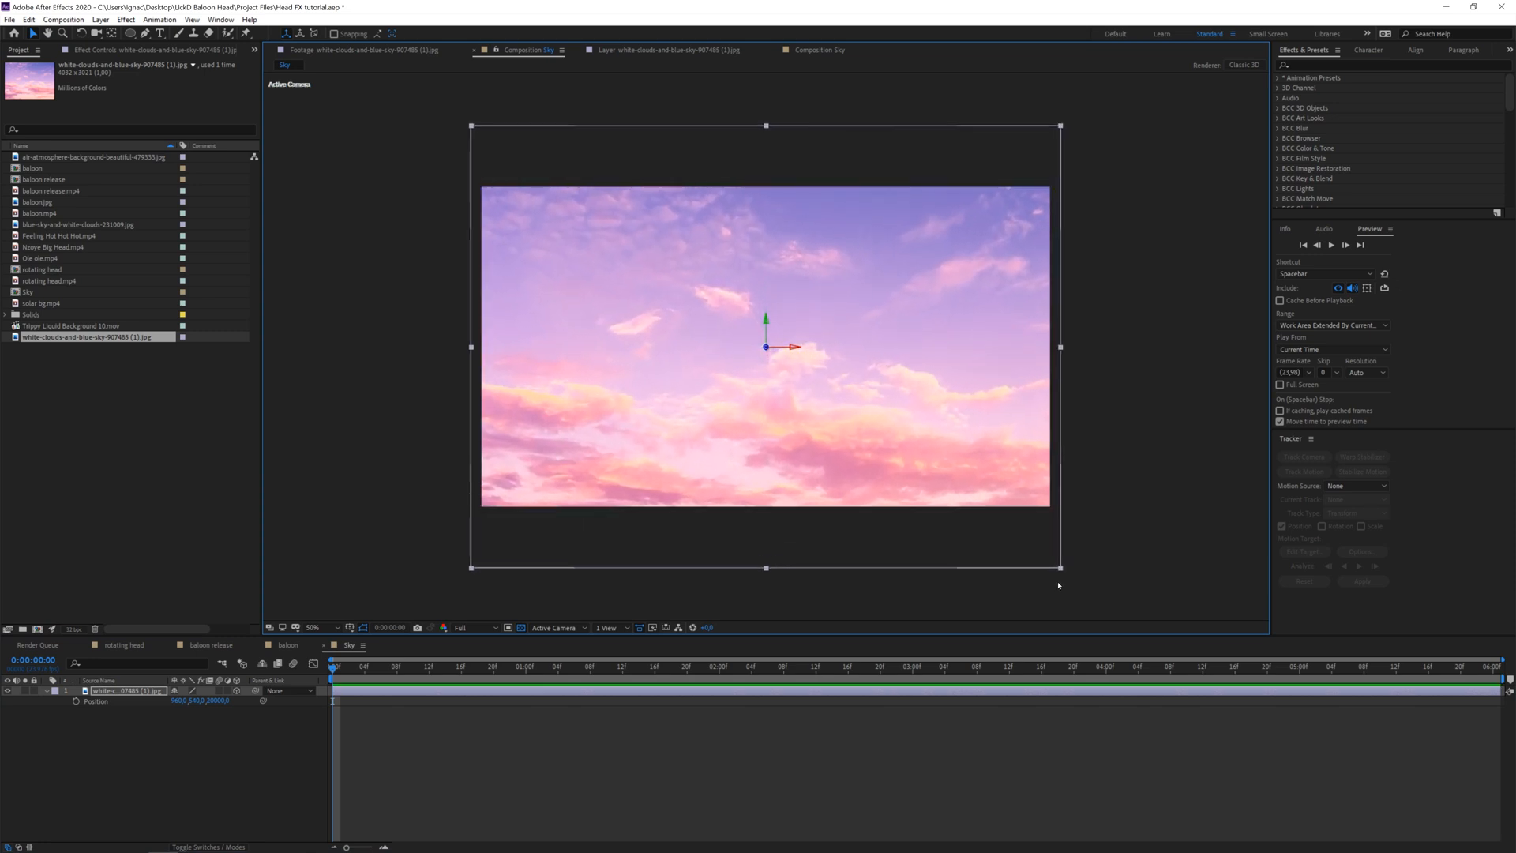
left_click_drag(682, 491, 687, 439)
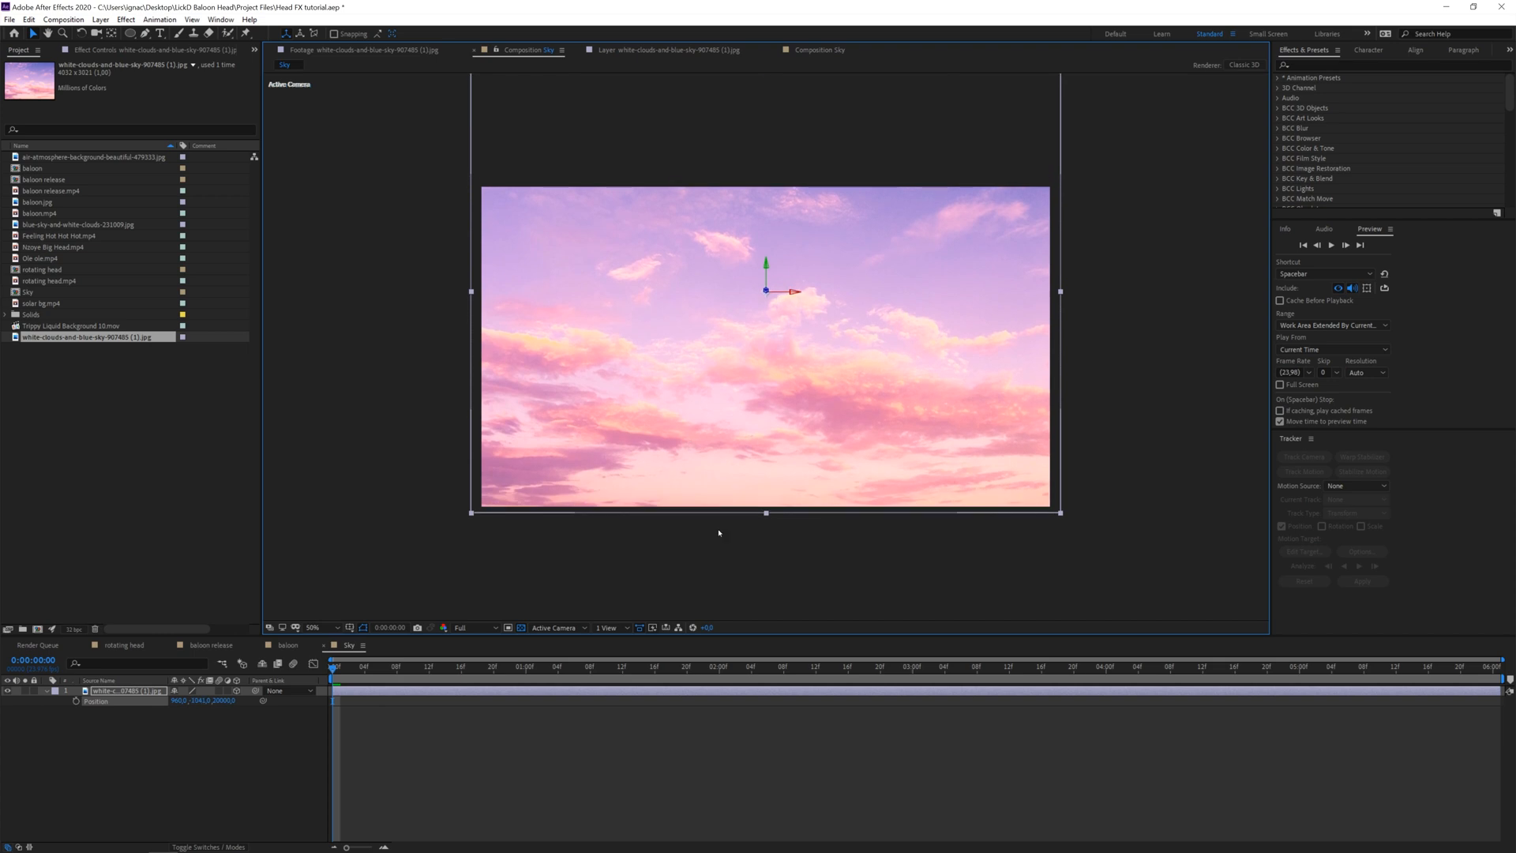
left_click(47, 690)
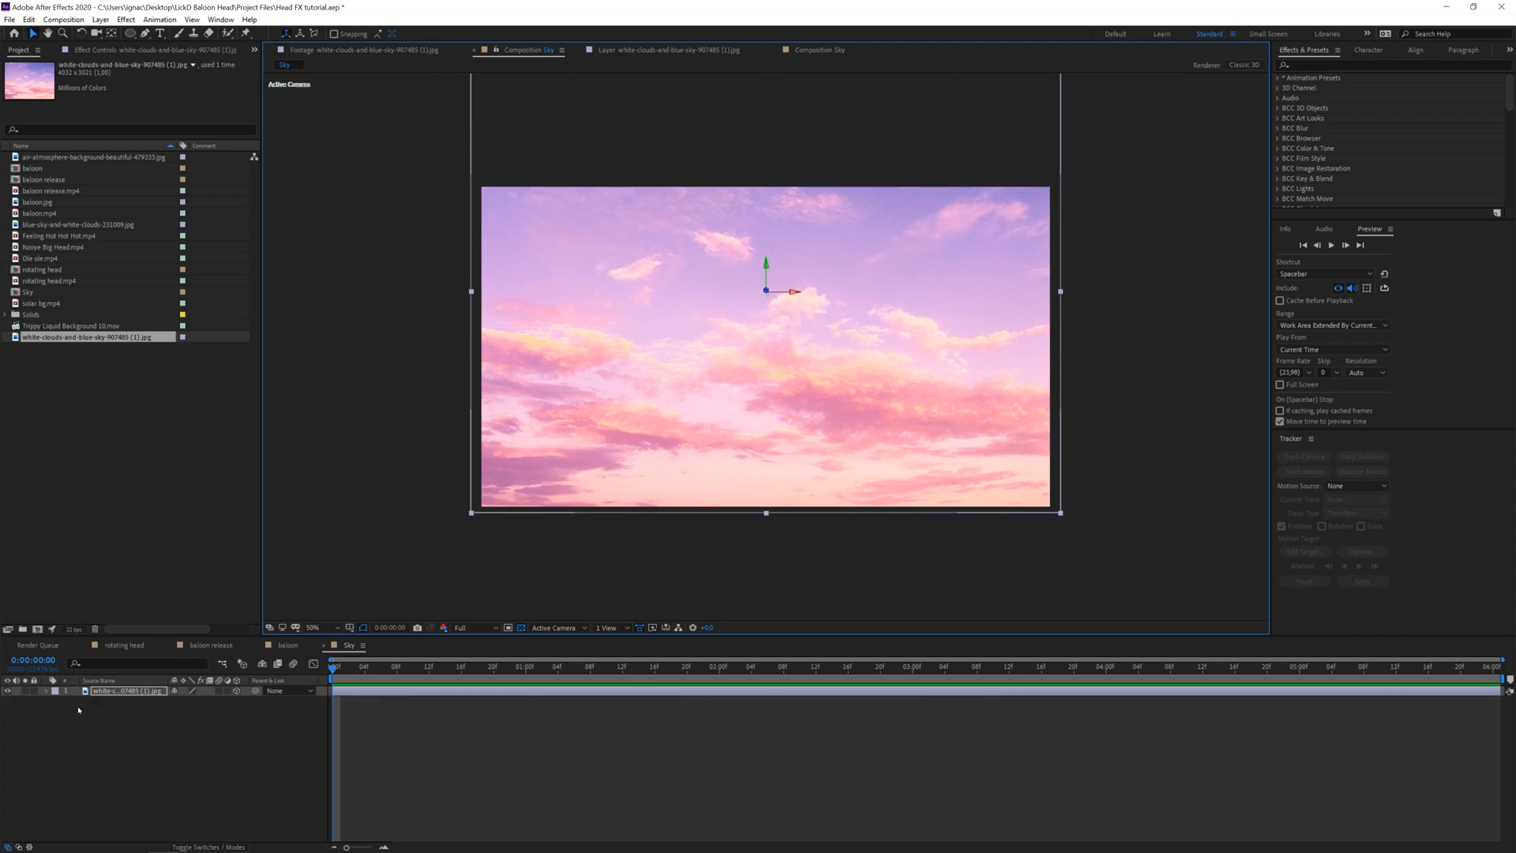
key("p")
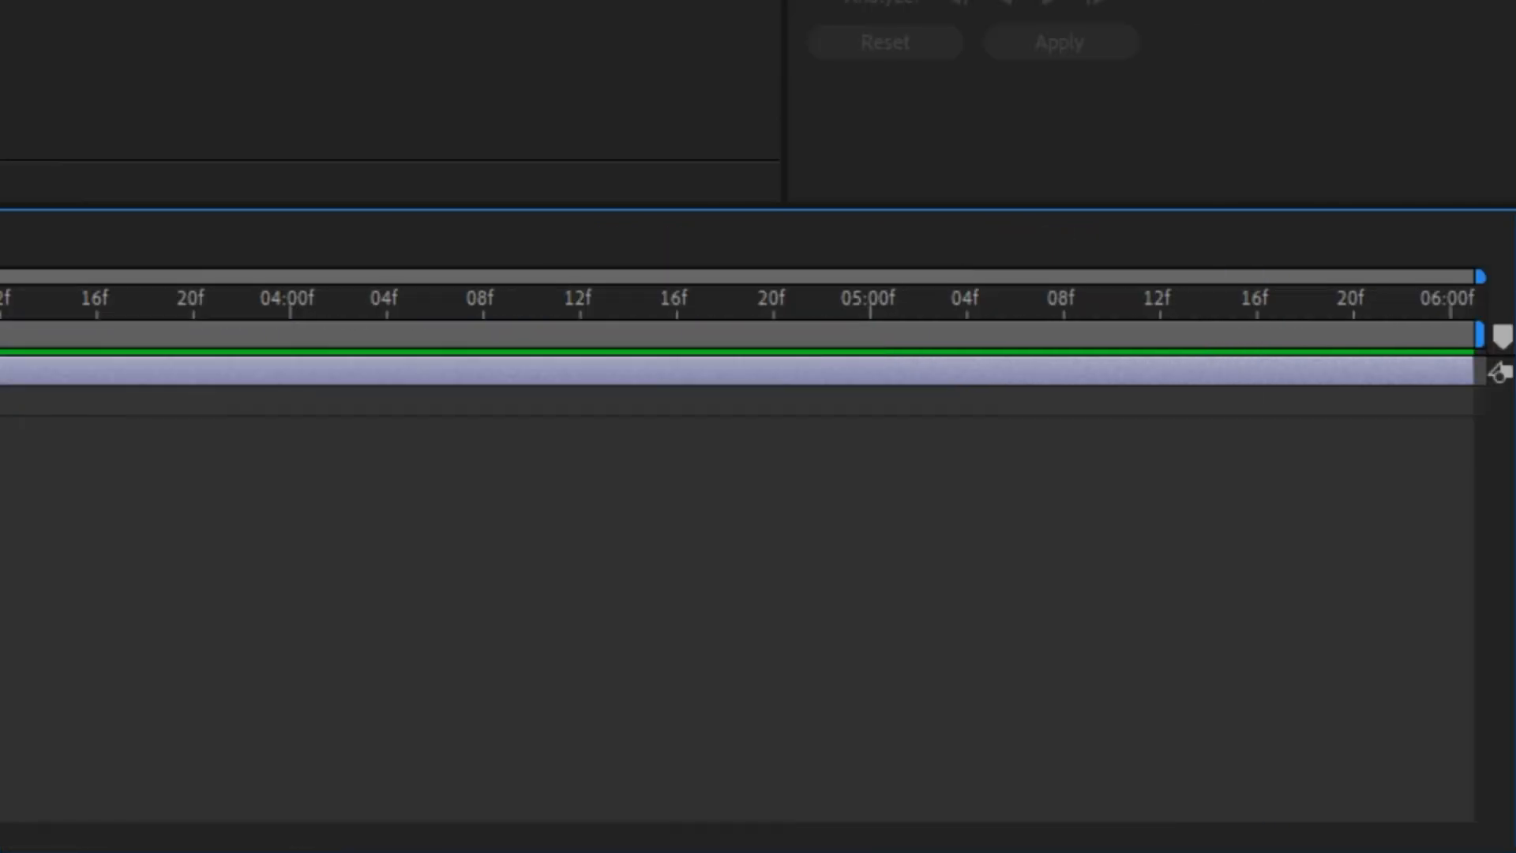
Animate the pink sky layer's Position so it drifts downward by the composition's end, and preview the motion.
key("End")
left_click_drag(673, 207, 666, 297)
key("space")
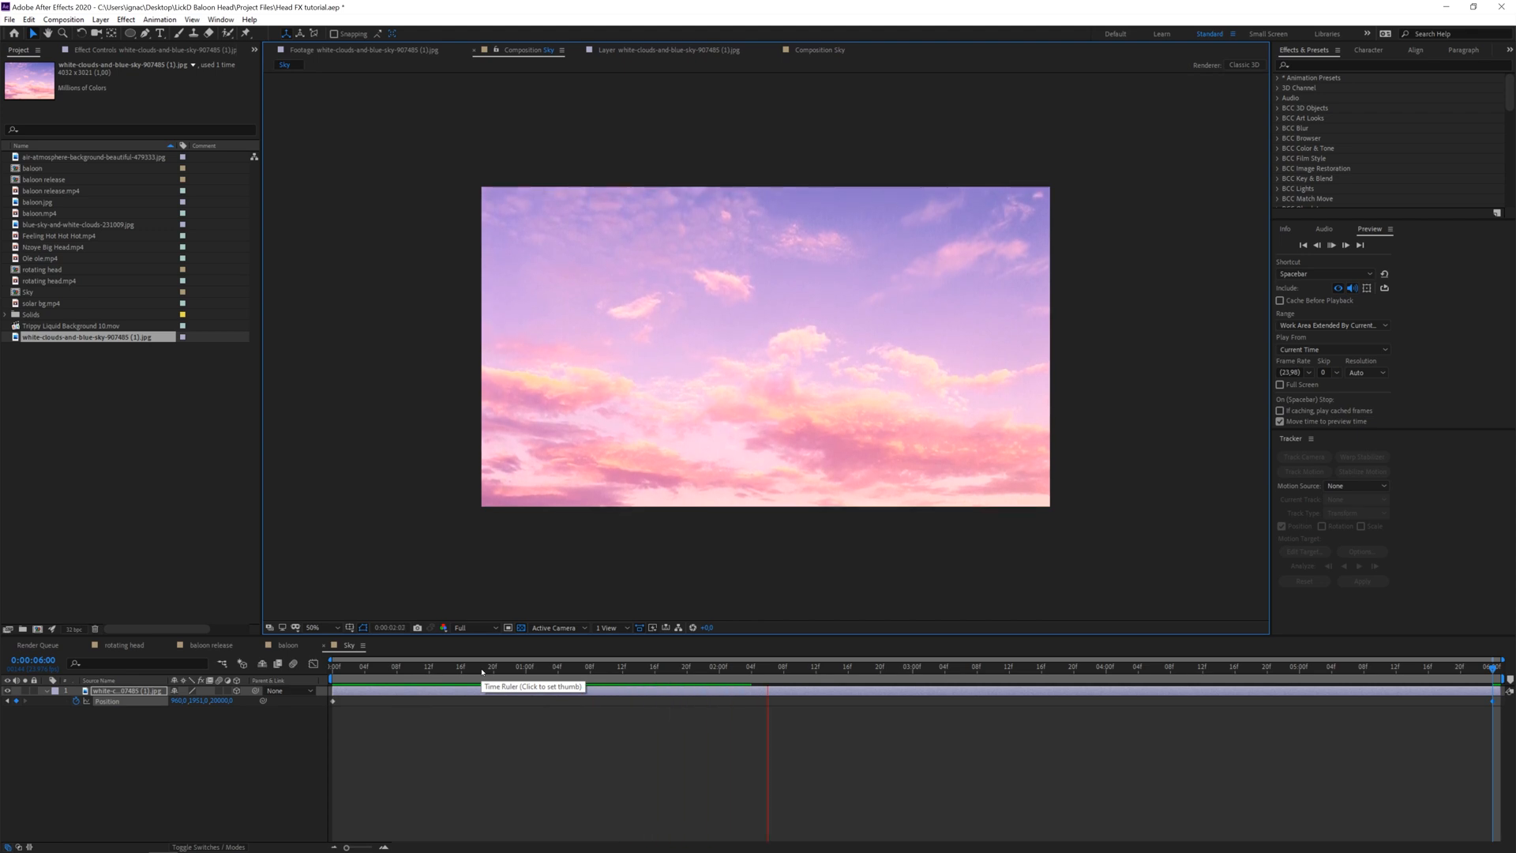
left_click(348, 667)
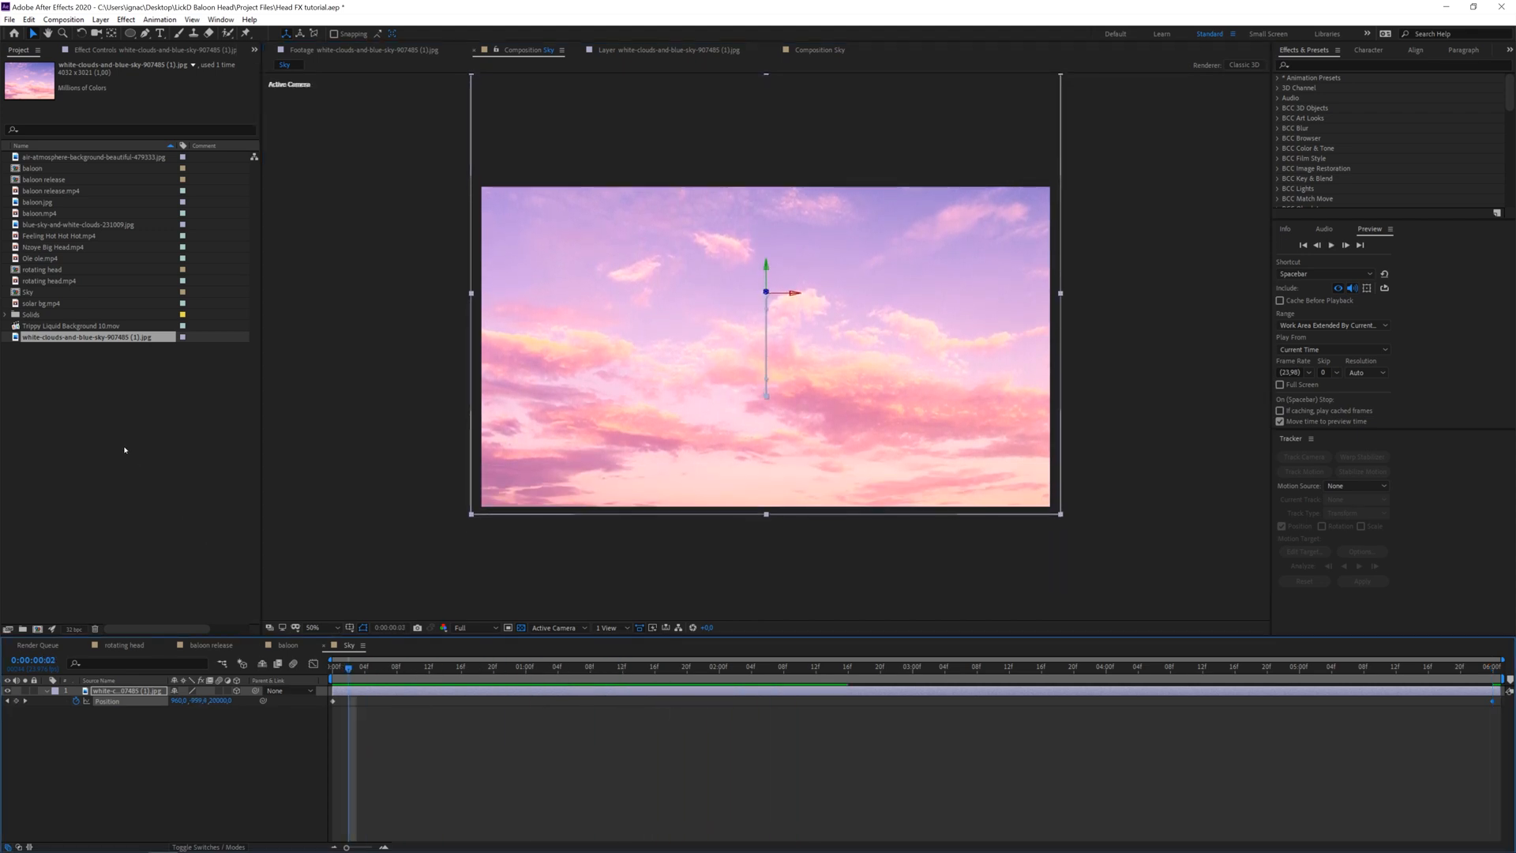
Add blue-sky-and-white-clouds-231009.jpg above the pink sky layer in the Sky composition and scale it to 61%.
left_click_drag(57, 224, 145, 690)
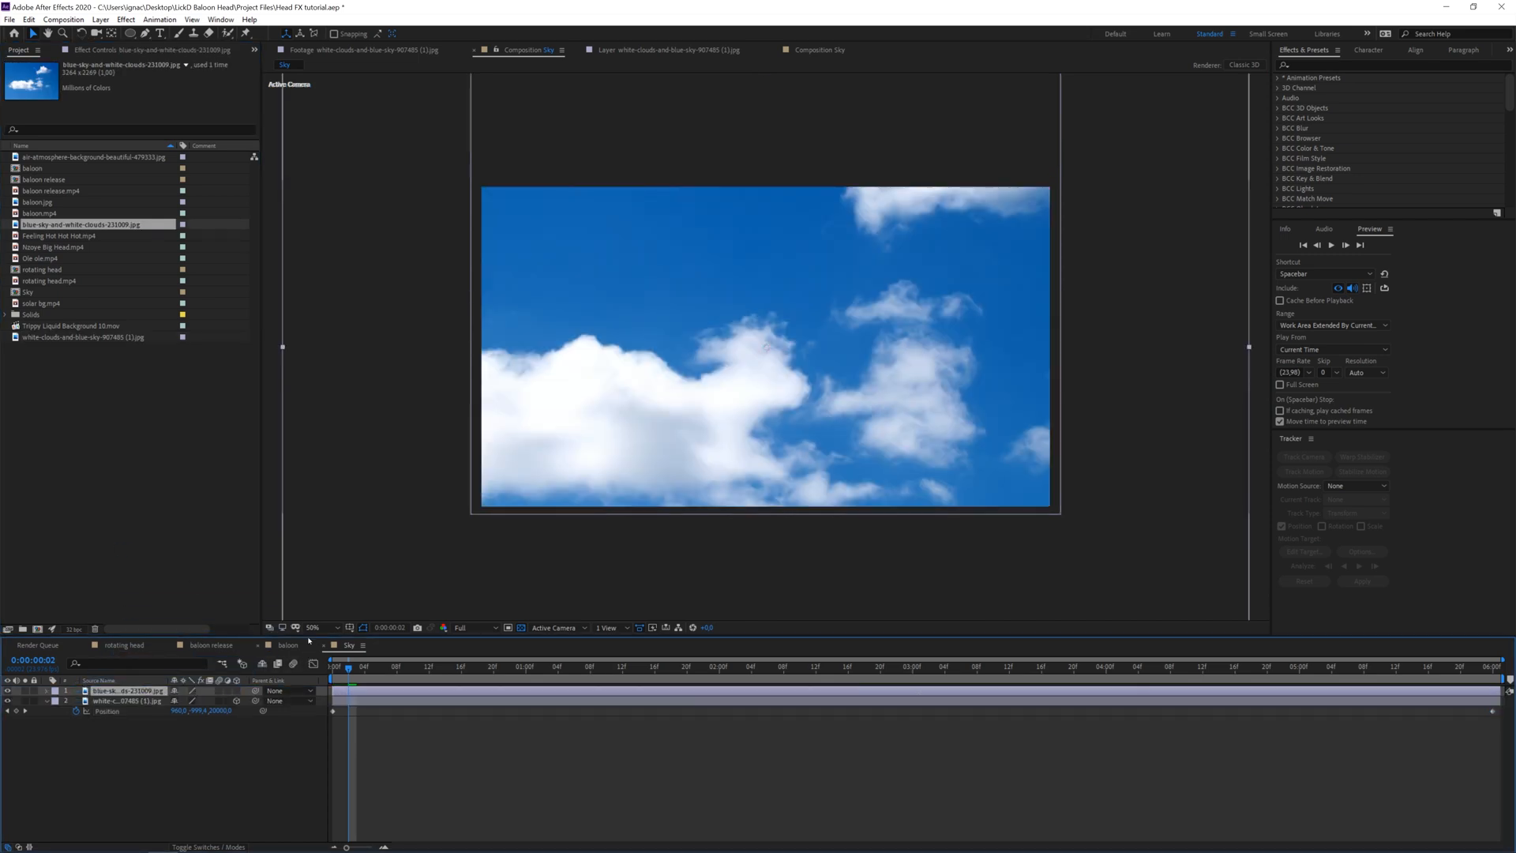
key("s")
left_click_drag(181, 701, 184, 699)
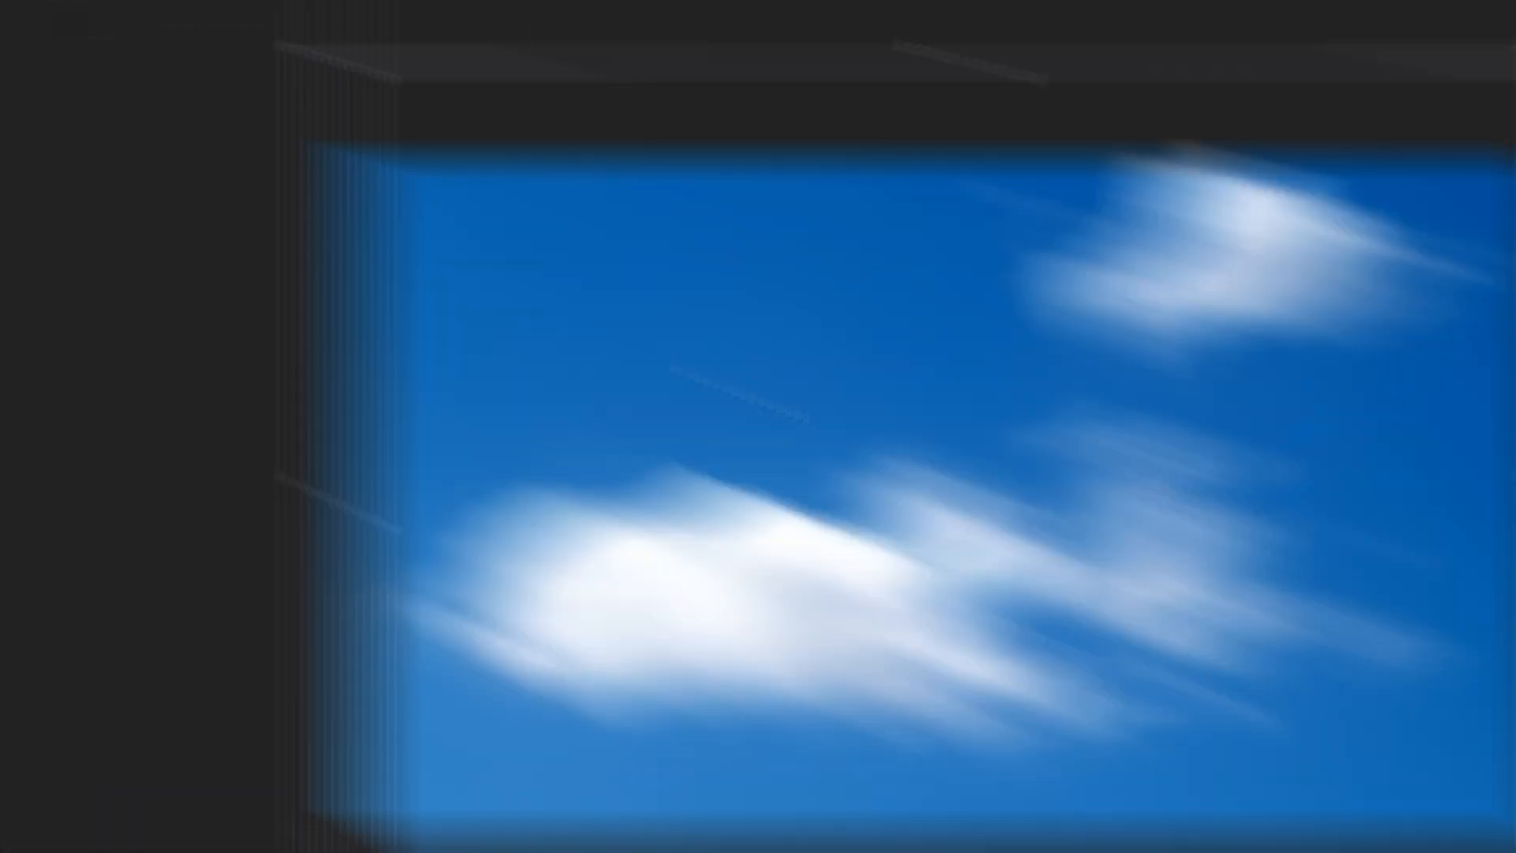
Draw a closed mask around the large white cloud in the lower left of the blue sky image.
left_click(546, 302)
left_click(773, 371)
left_click(815, 457)
left_click(787, 521)
left_click(861, 558)
left_click(919, 645)
left_click(529, 672)
left_click(266, 649)
left_click(212, 534)
left_click(225, 361)
left_click(345, 290)
left_click(545, 301)
Apply Keylight (1.2) to the masked cloud layer and key out its blue background.
key("ctrl+space")
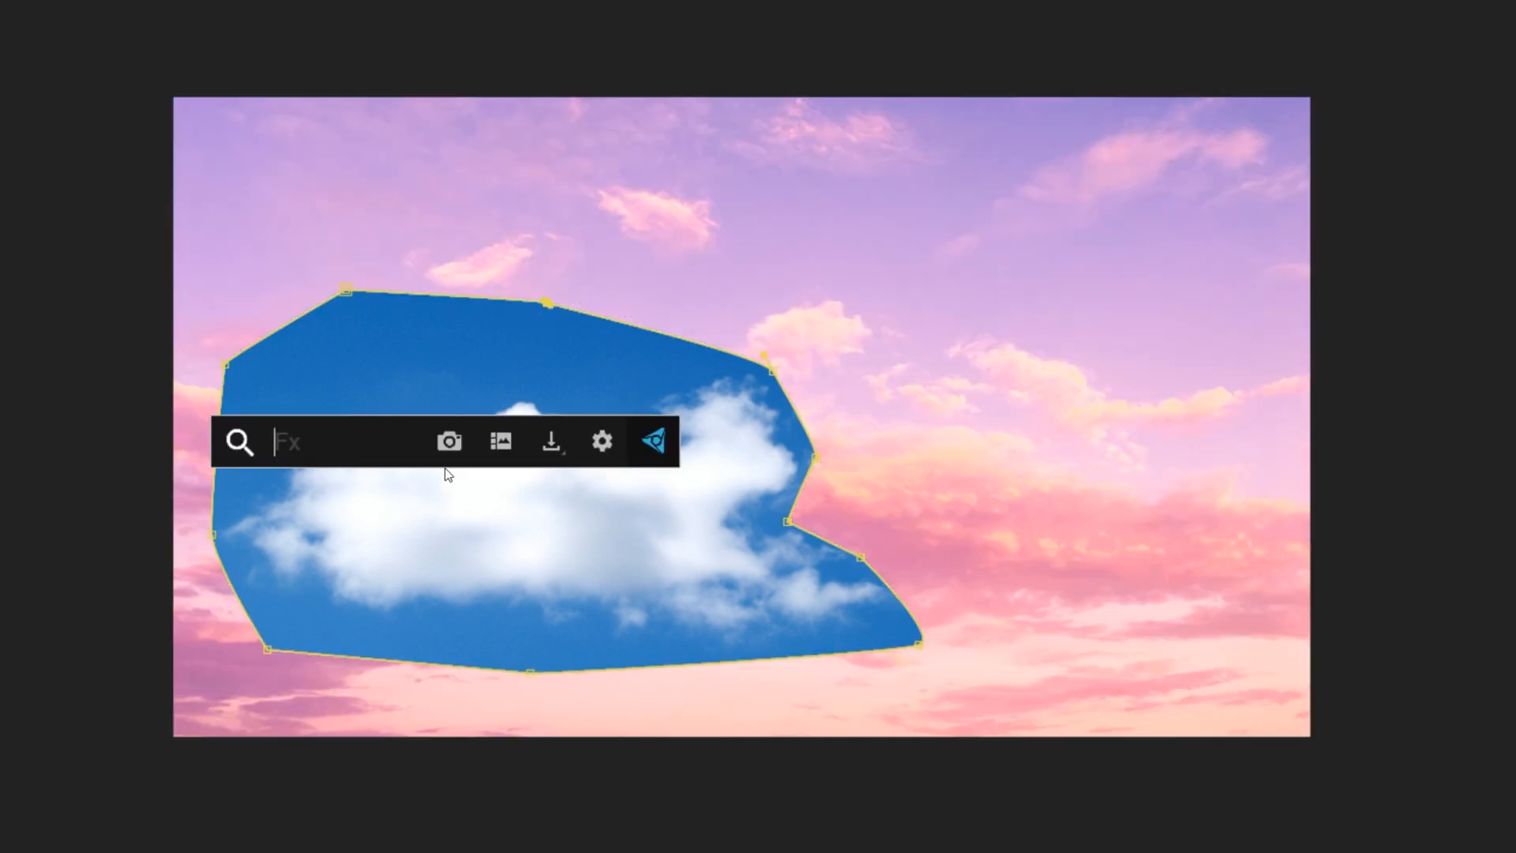
type("key")
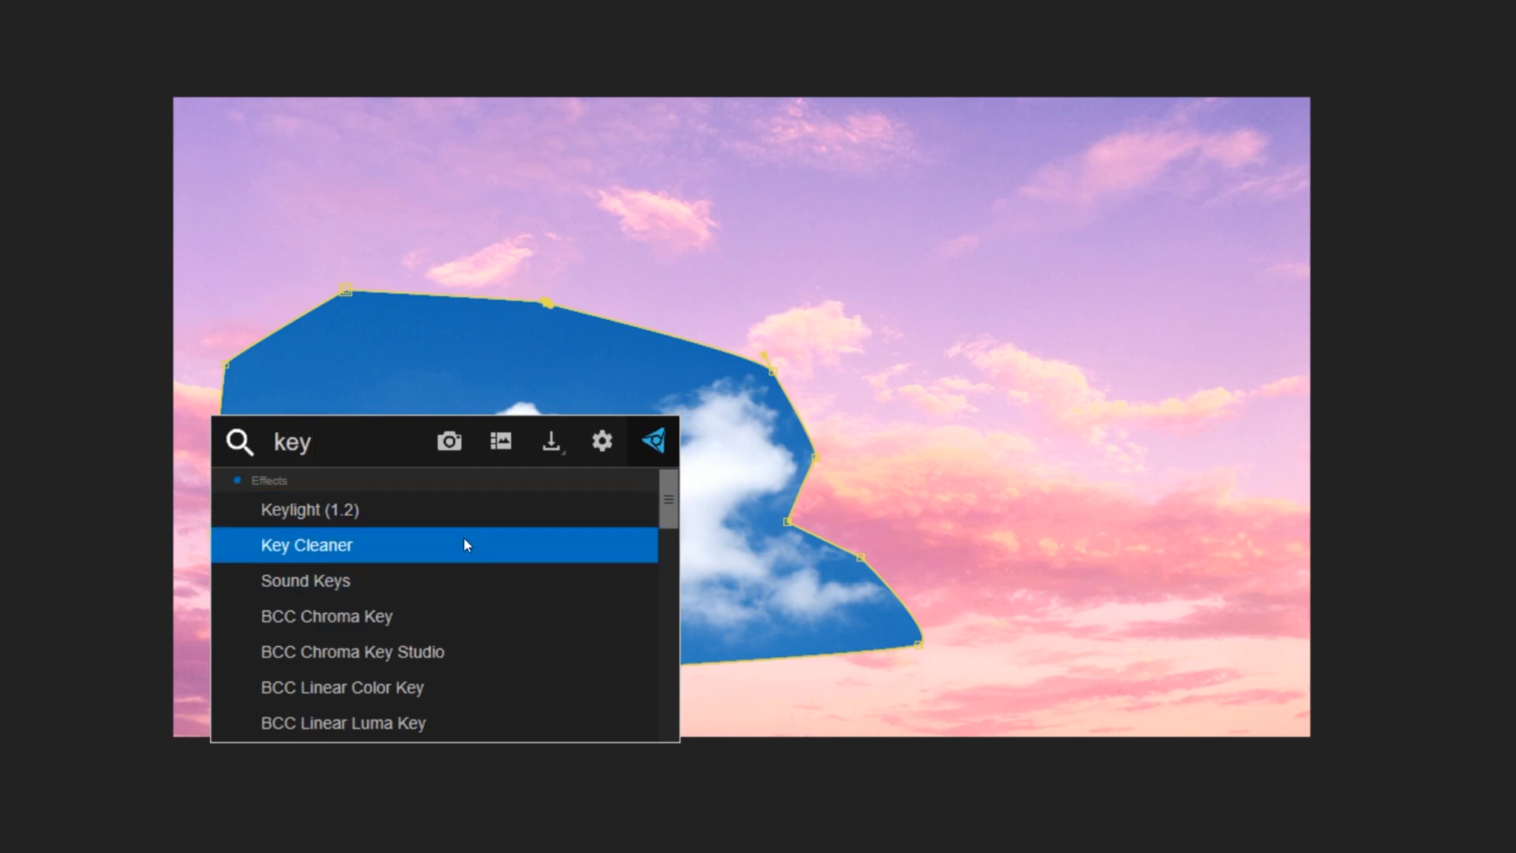
left_click(474, 509)
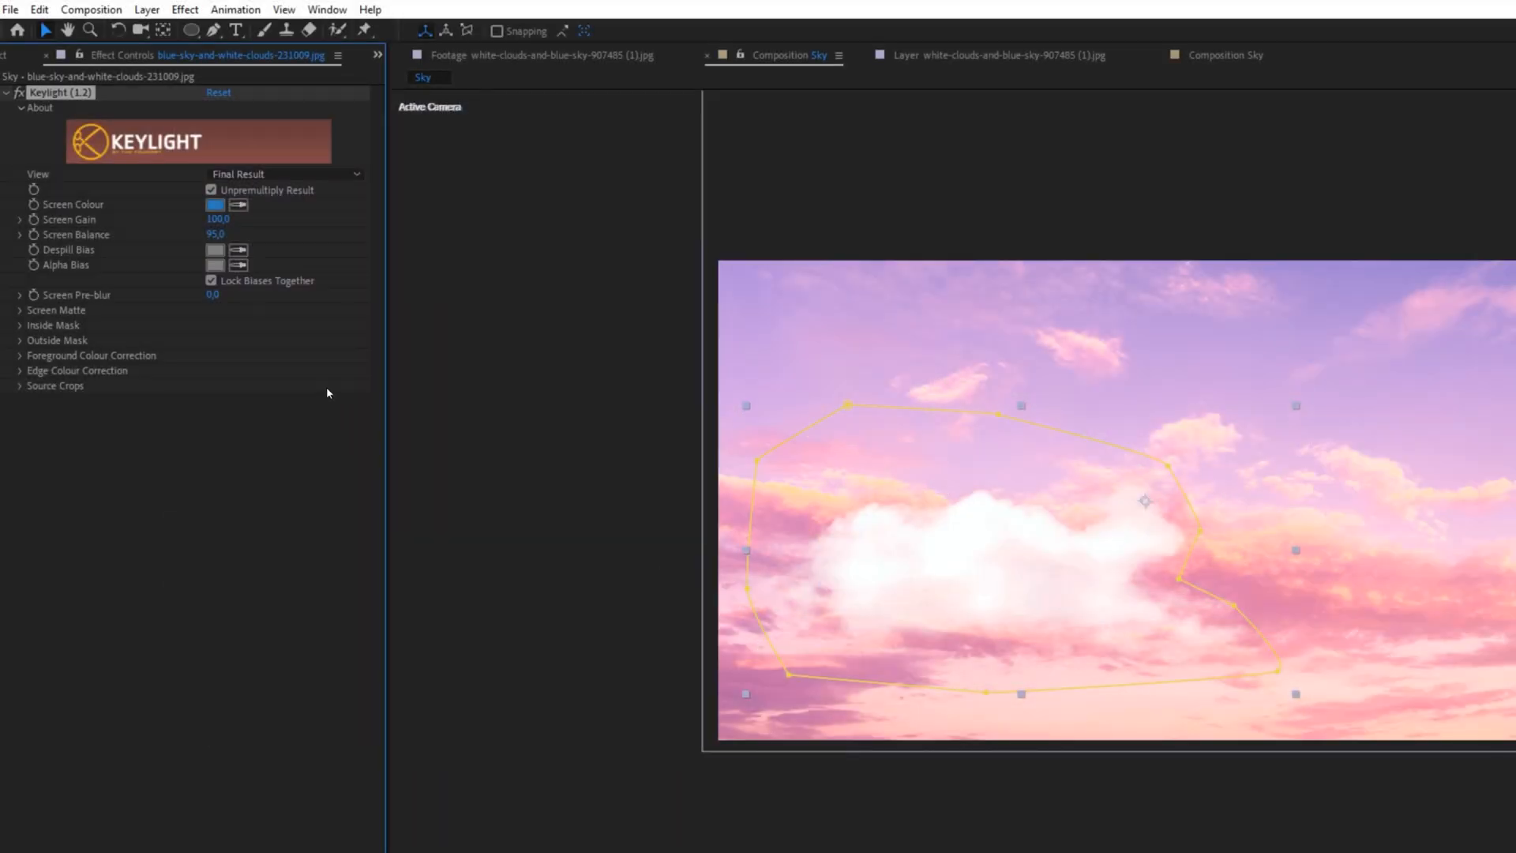
Check the cloud's key in Keylight's Screen Matte view, and return the view to Final Result.
left_click(272, 174)
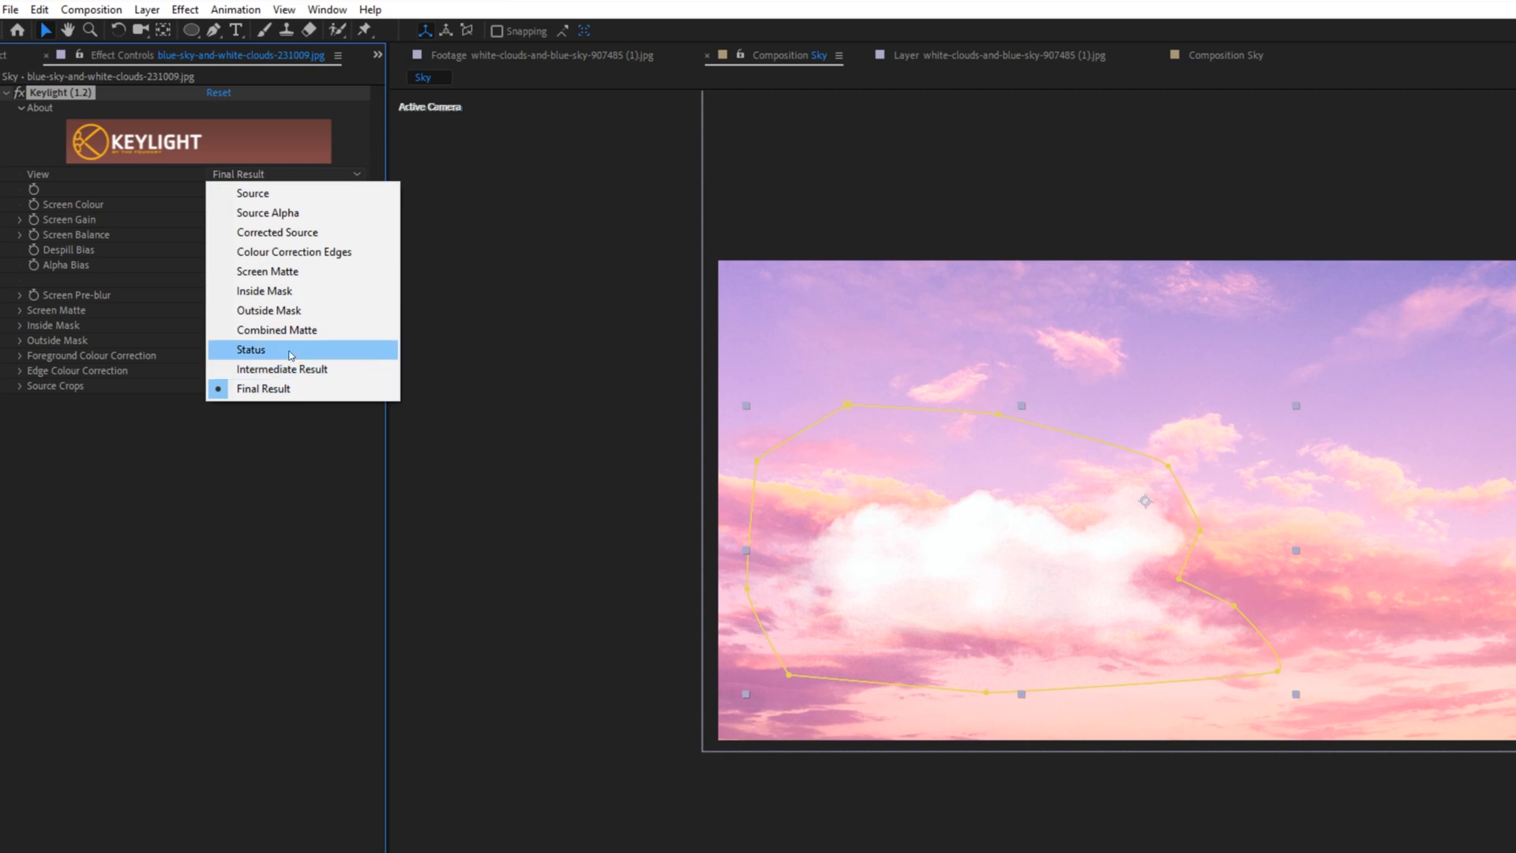
left_click(285, 276)
left_click(268, 173)
left_click(260, 389)
left_click(202, 554)
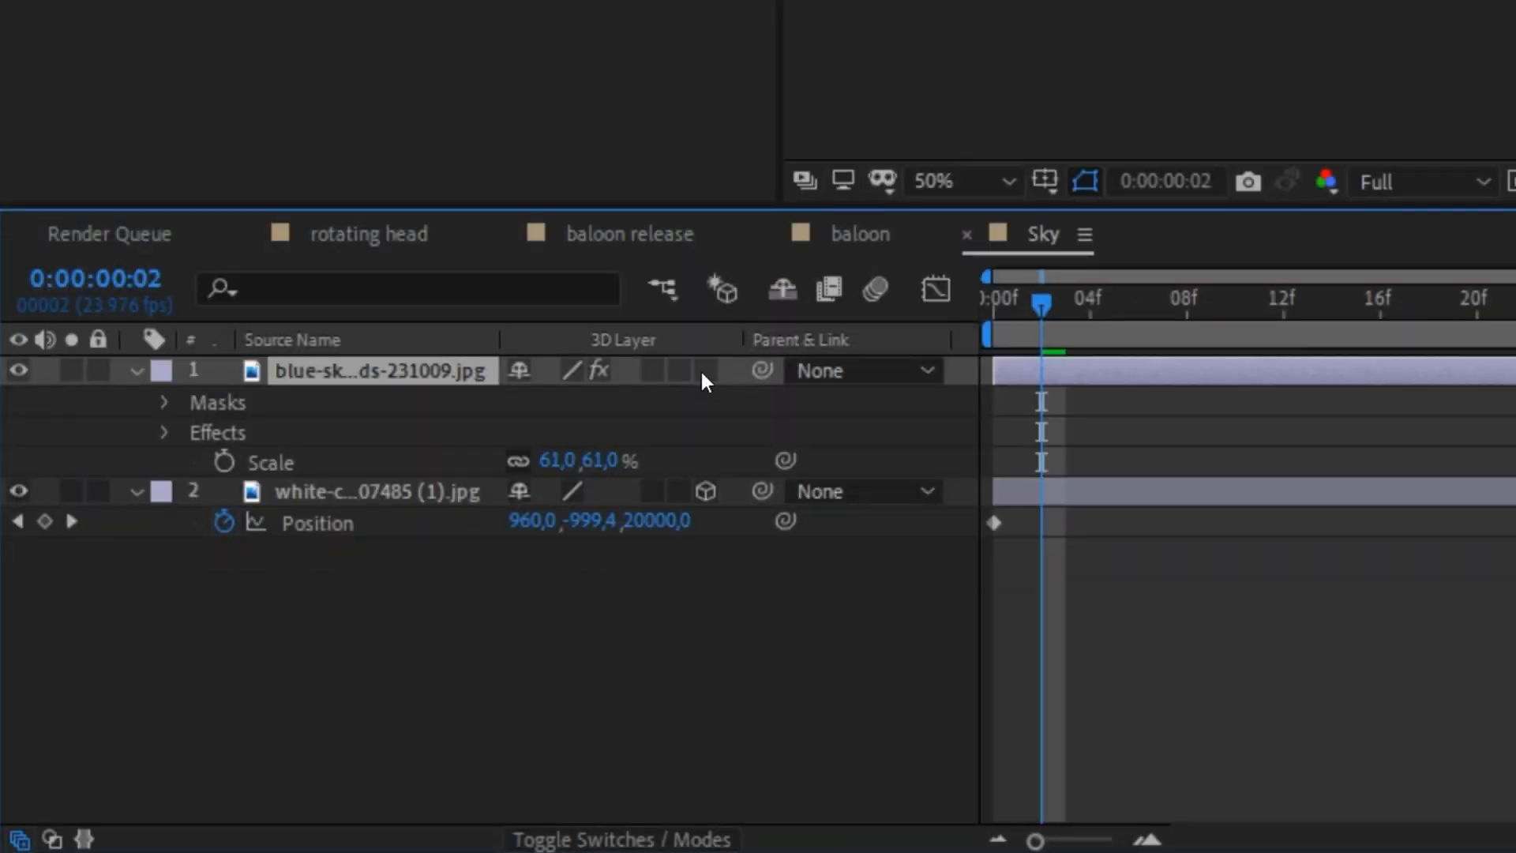
Make the keyed cloud layer 3D, and duplicate it with the copy's mask deleted.
left_click(705, 370)
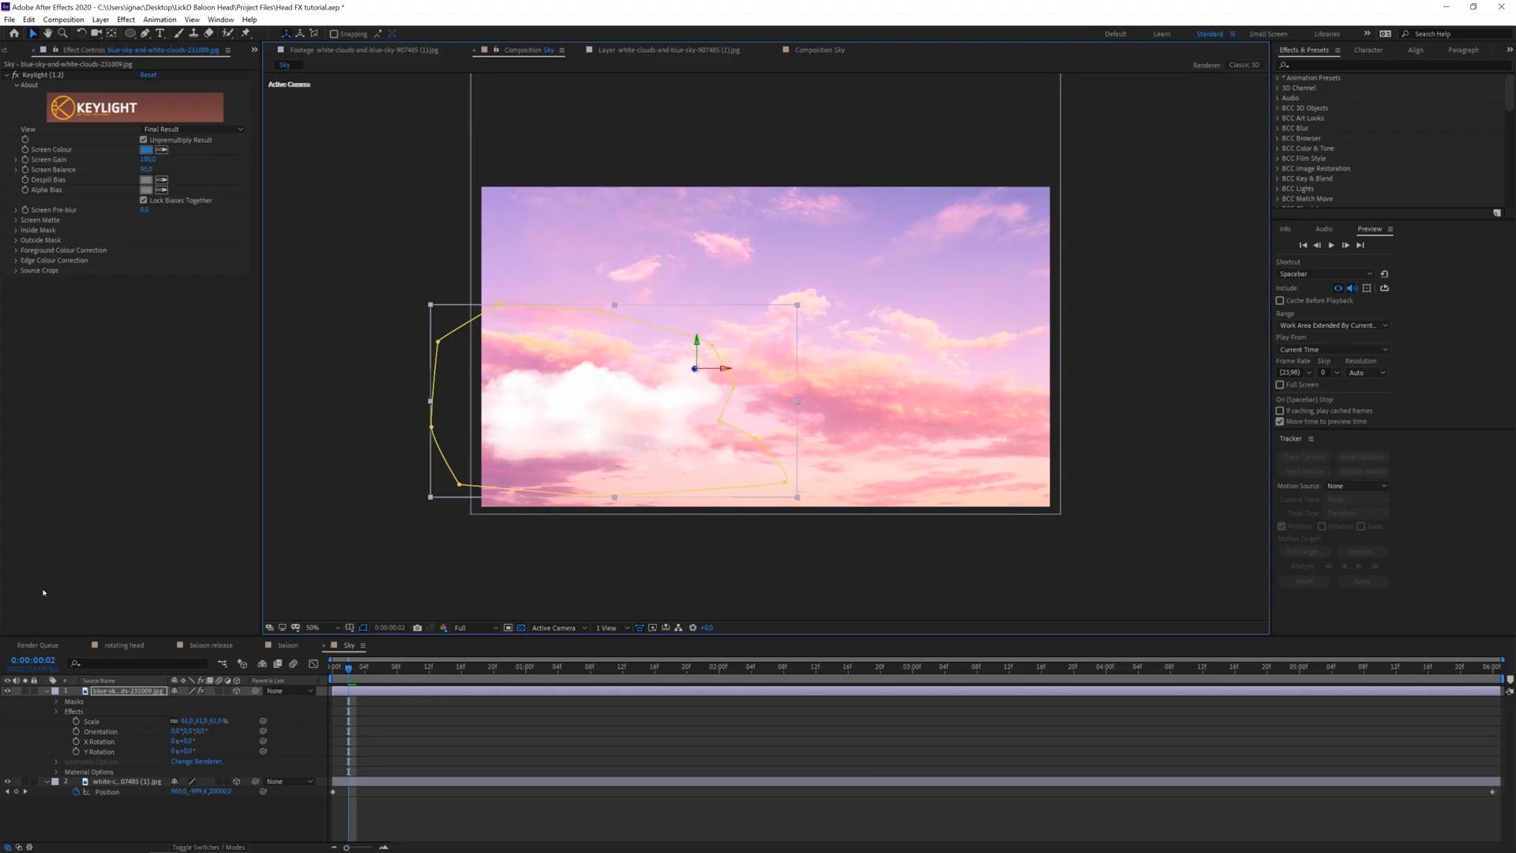
left_click(132, 693)
key("ctrl+d")
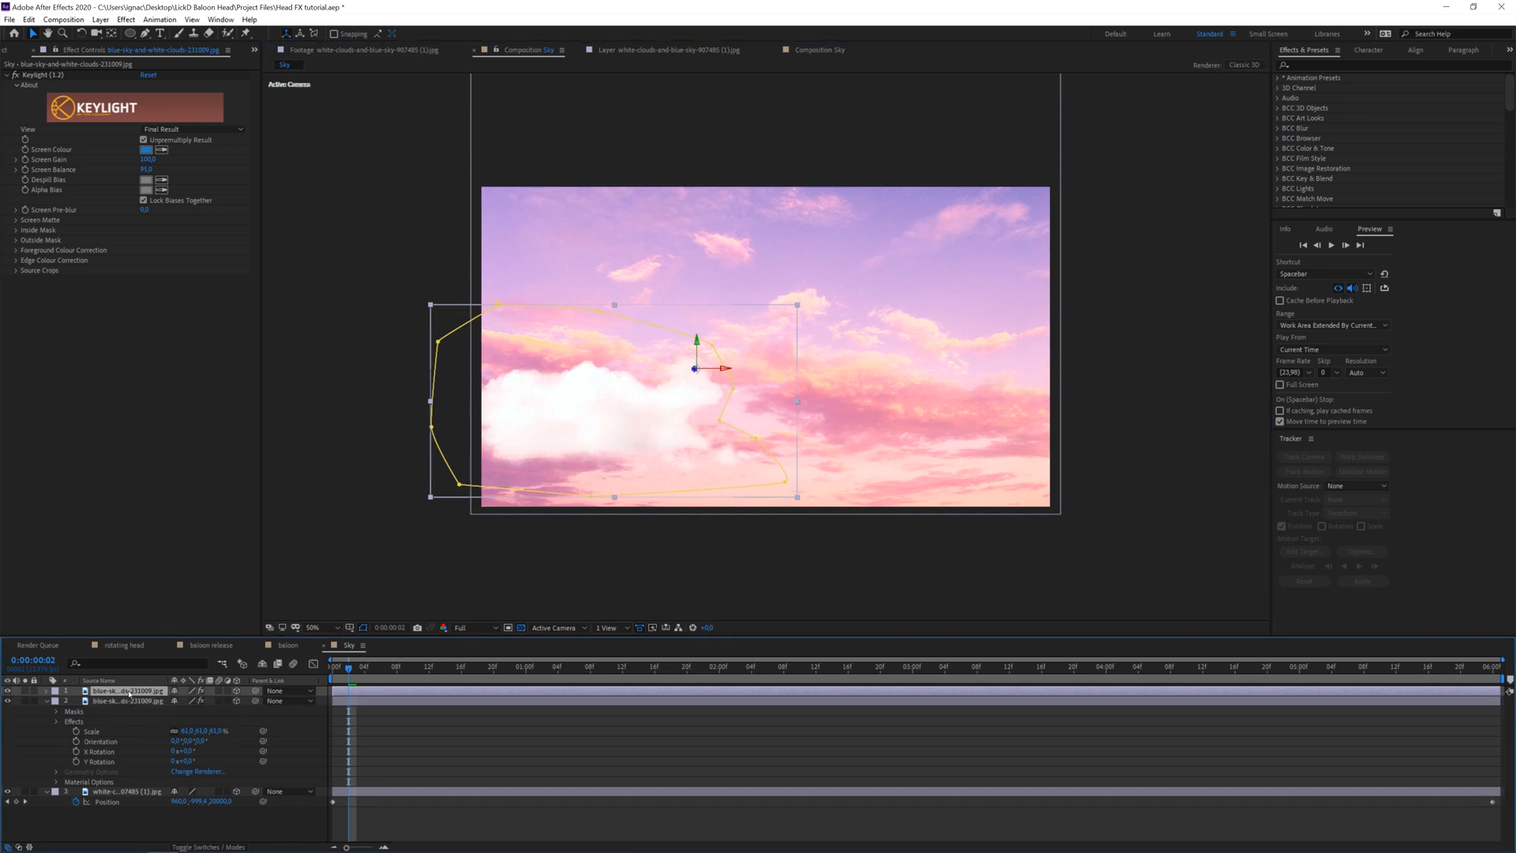
key("m")
left_click(91, 701)
key("Delete")
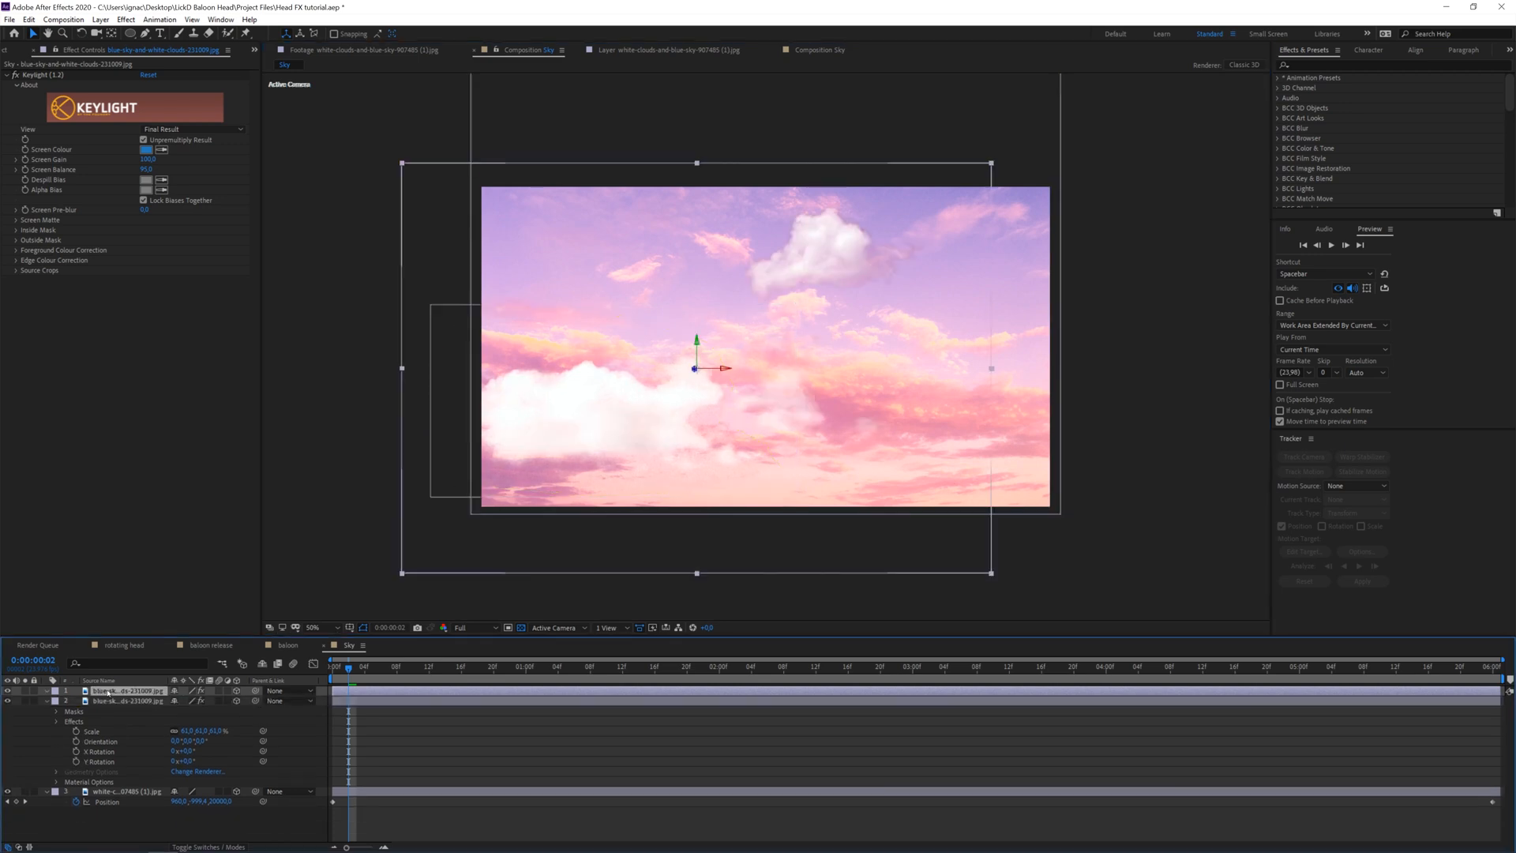
Isolate the duplicated layer, mask its upper cloud with a closed path extending above the frame, and show all layers again.
left_click(26, 691)
key("slash")
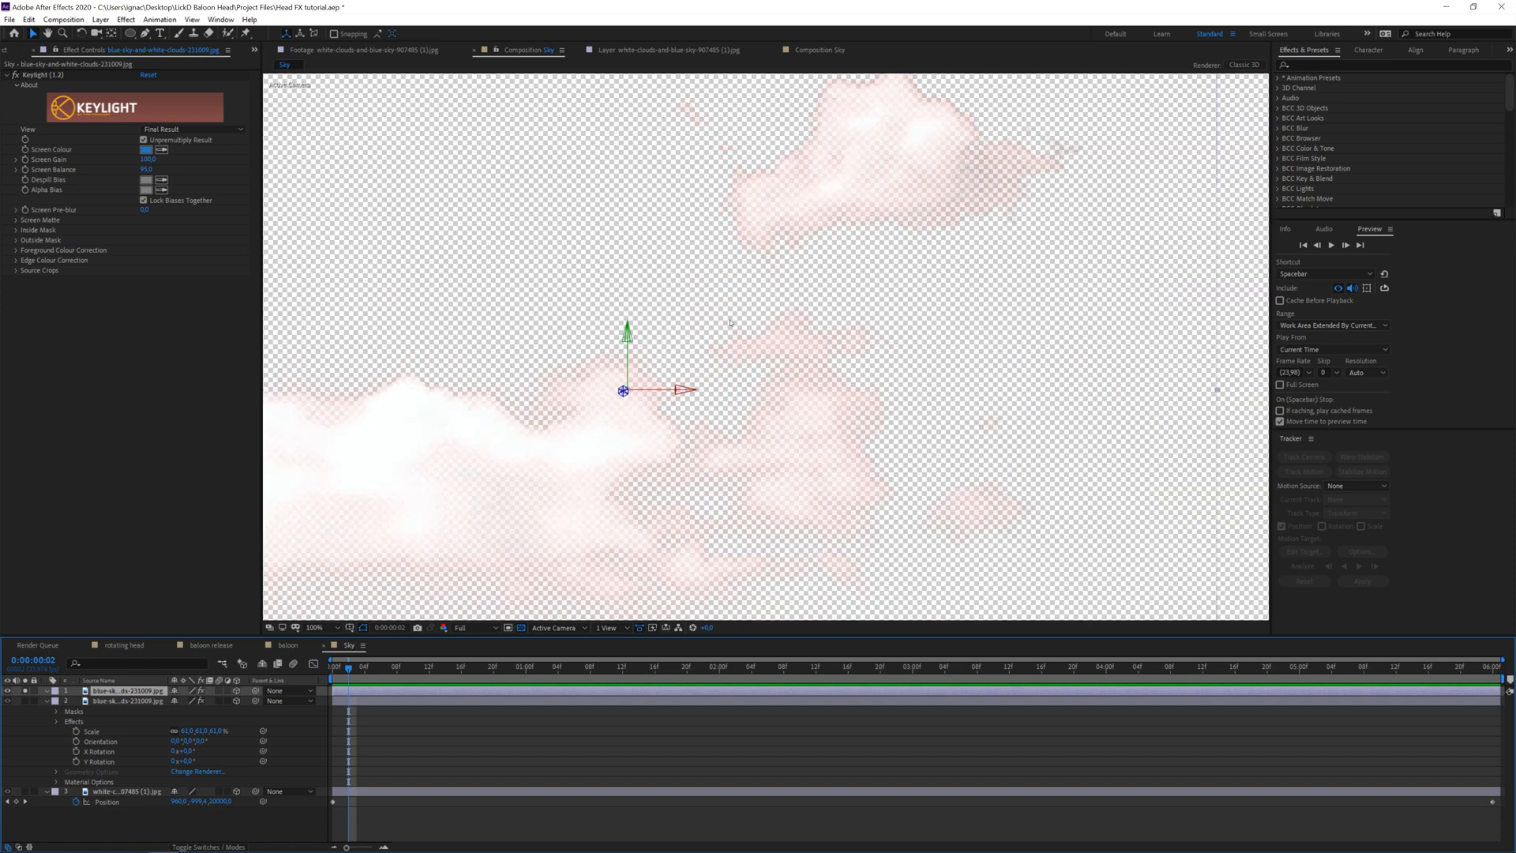
left_click(146, 33)
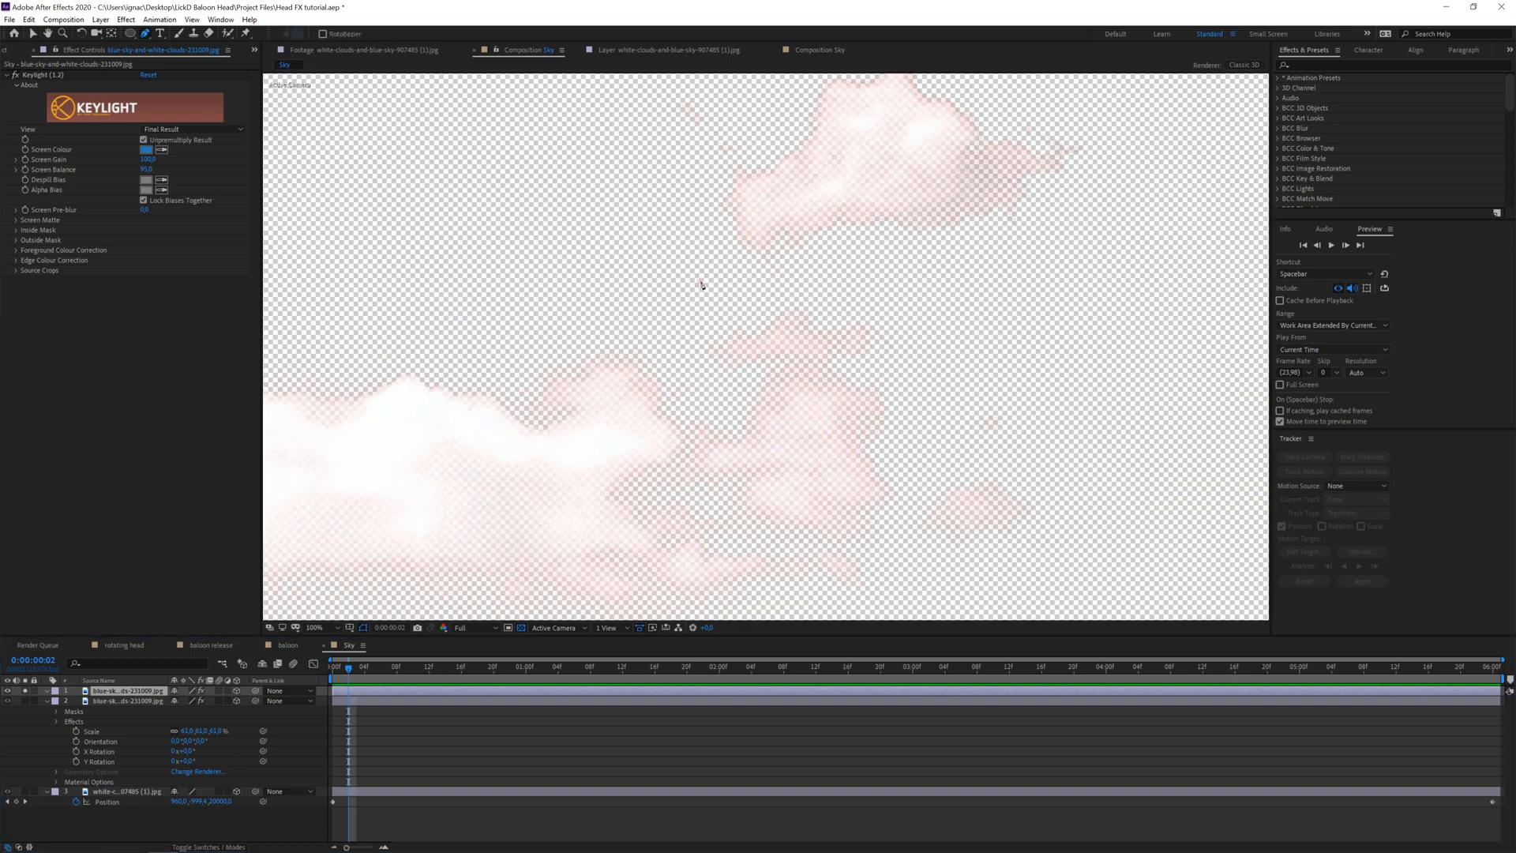
left_click(701, 281)
left_click(1003, 296)
left_click(1118, 212)
left_click(1136, 124)
key("space")
left_click_drag(938, 121, 906, 269)
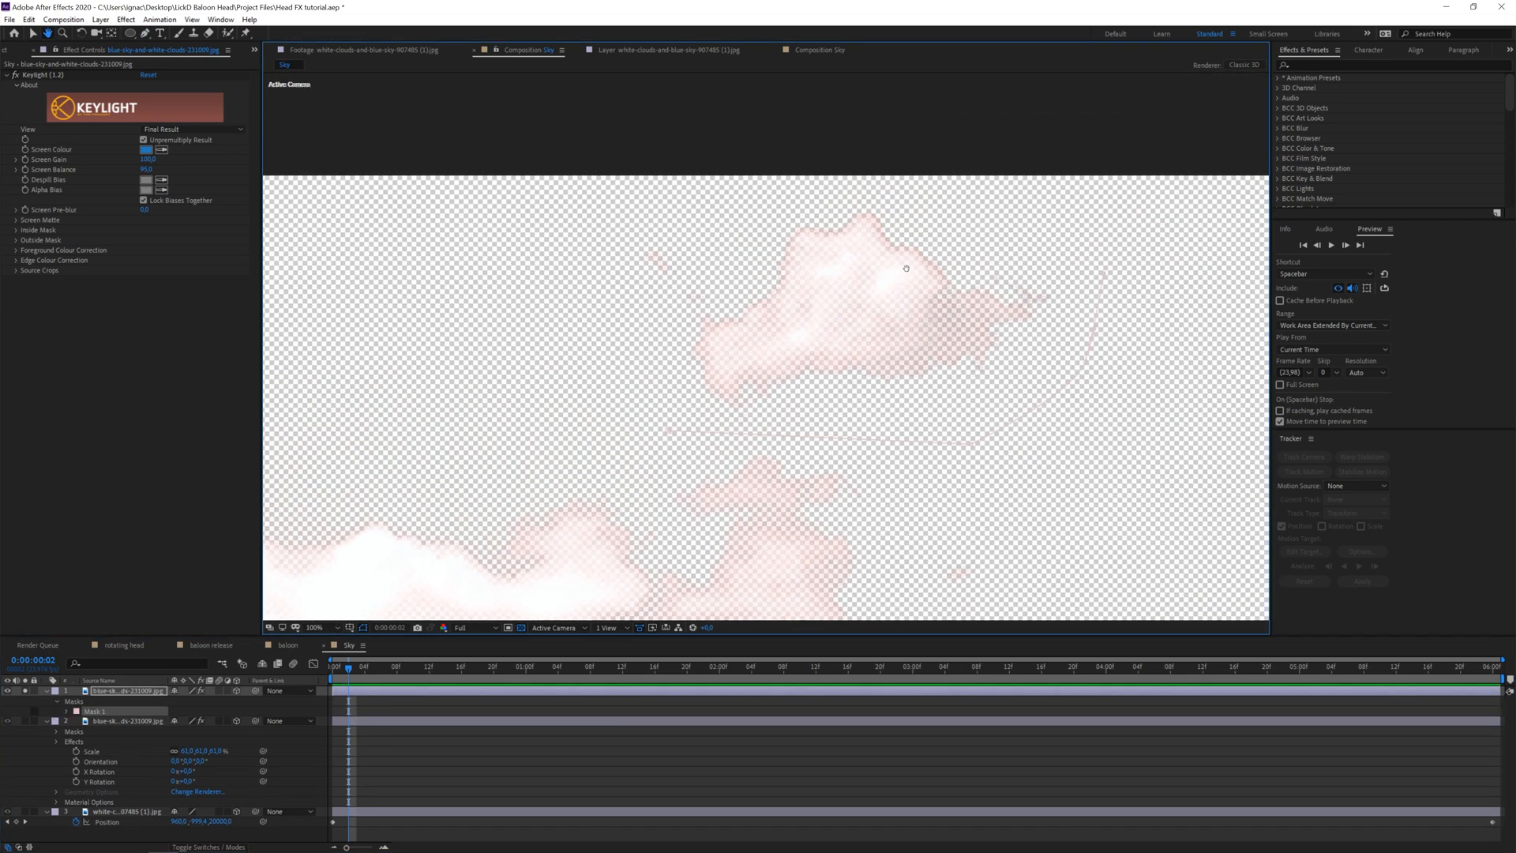
left_click(747, 150)
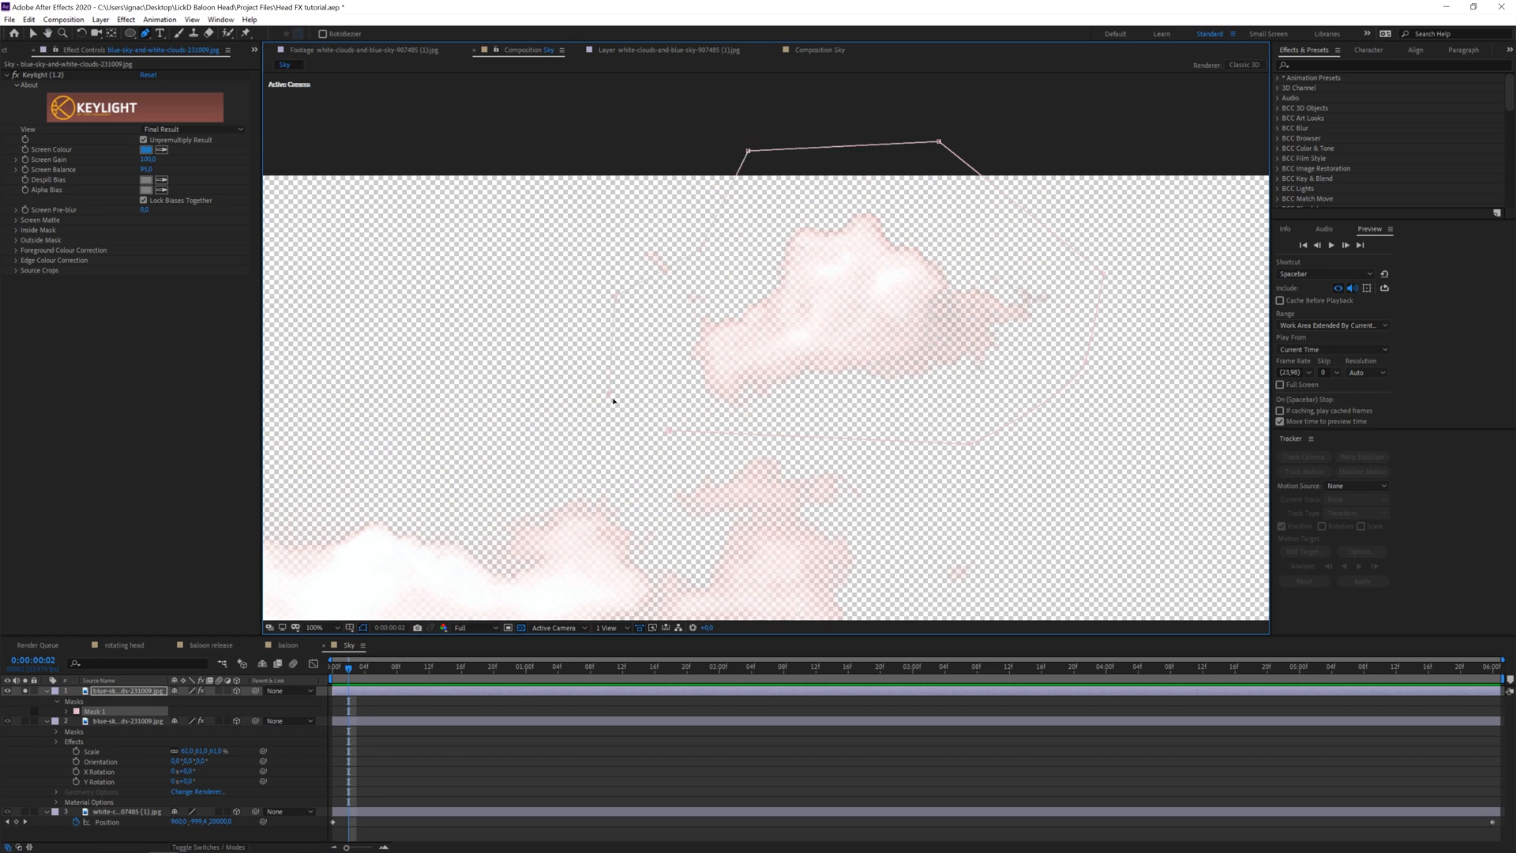
left_click(667, 432)
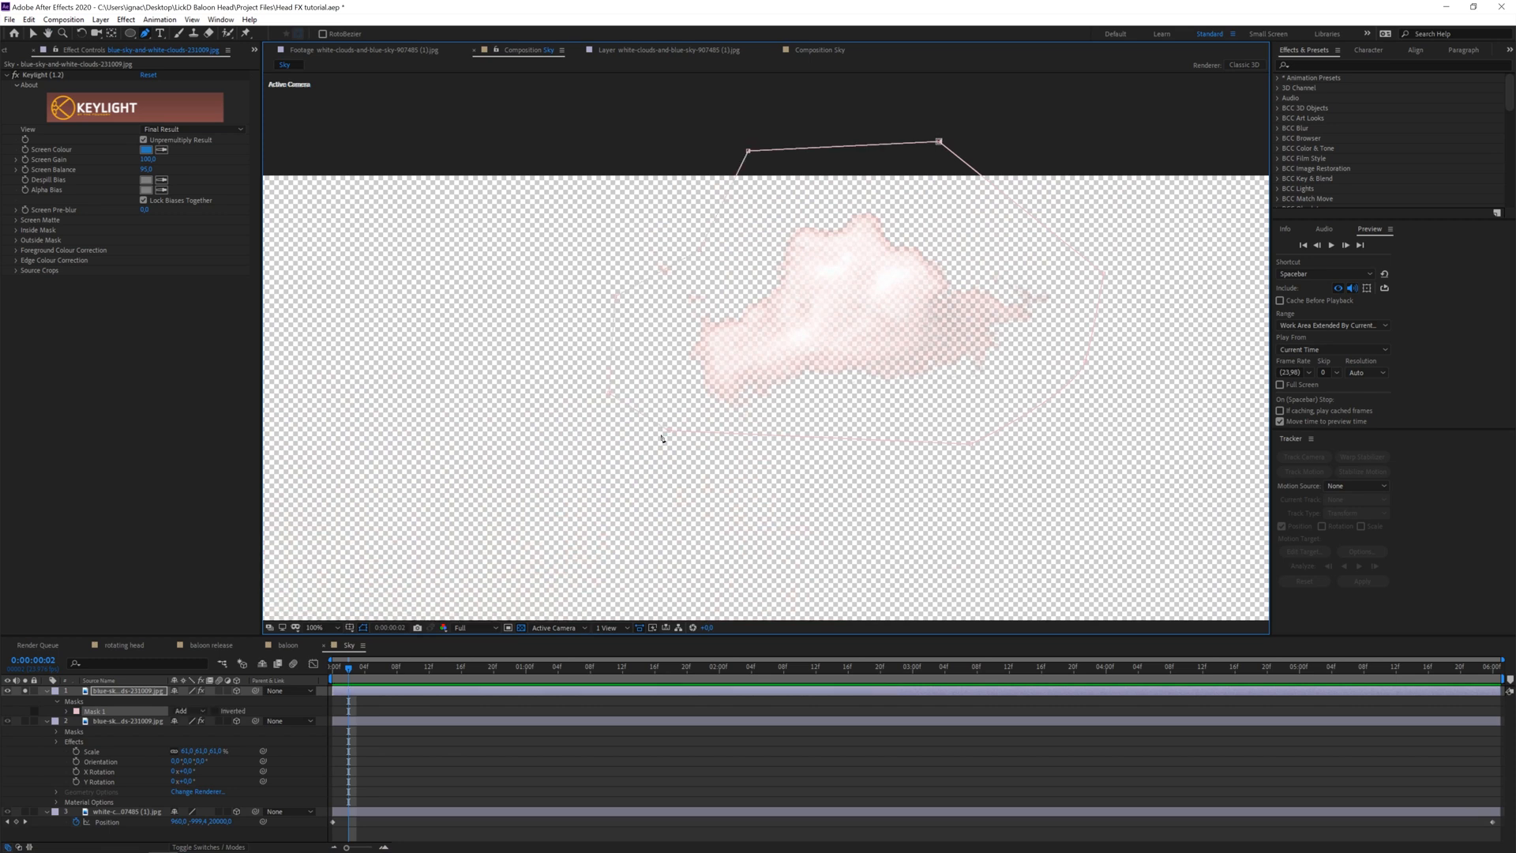
left_click(25, 690)
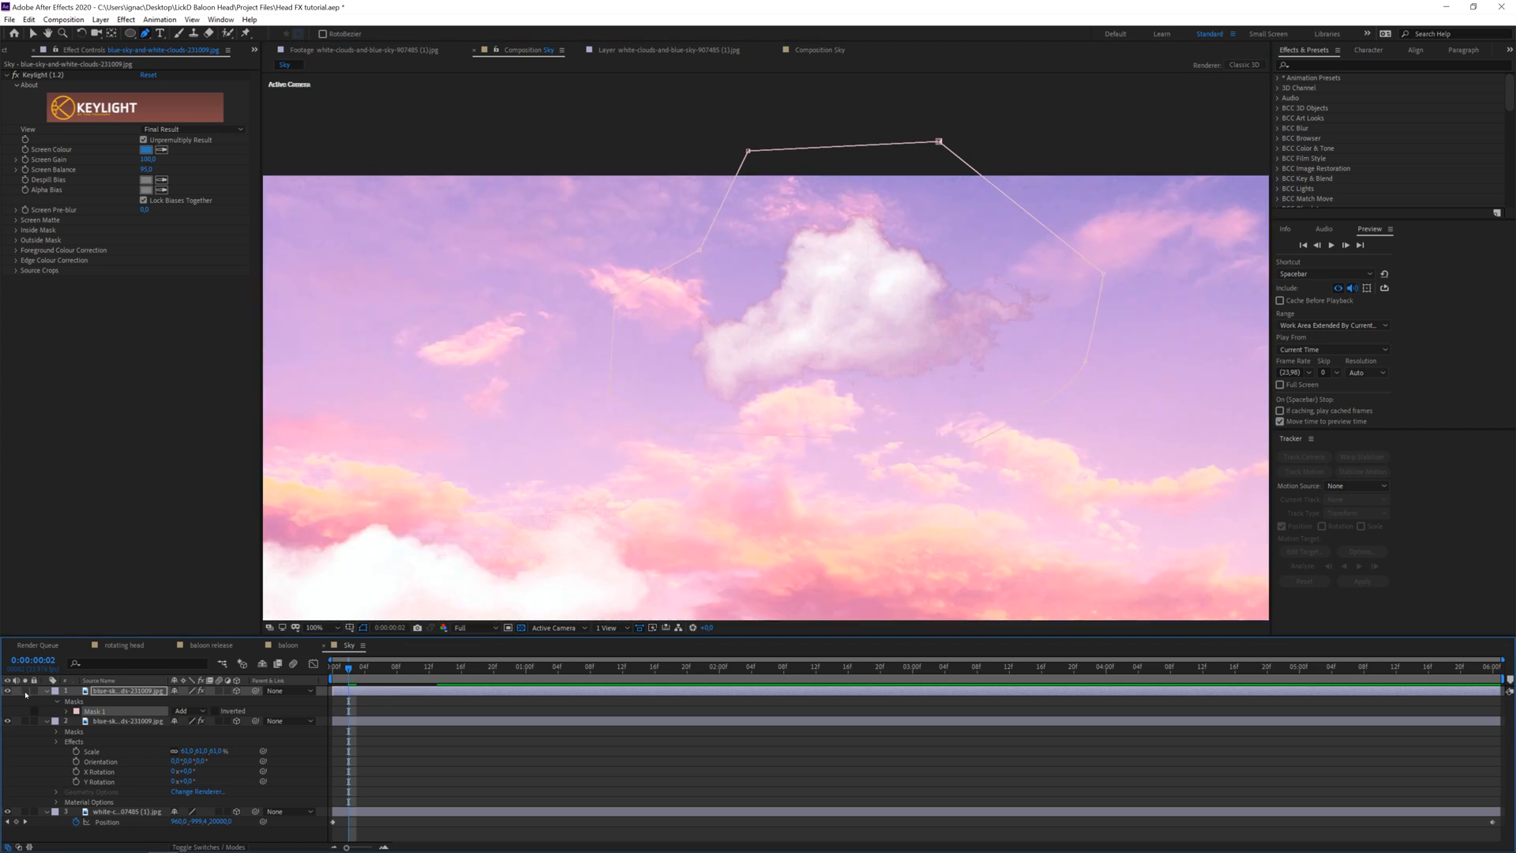
Push the small upper cloud back in depth and move it toward the right side of the sky.
left_click(120, 693)
key("v")
scroll(702, 391, "down", 1)
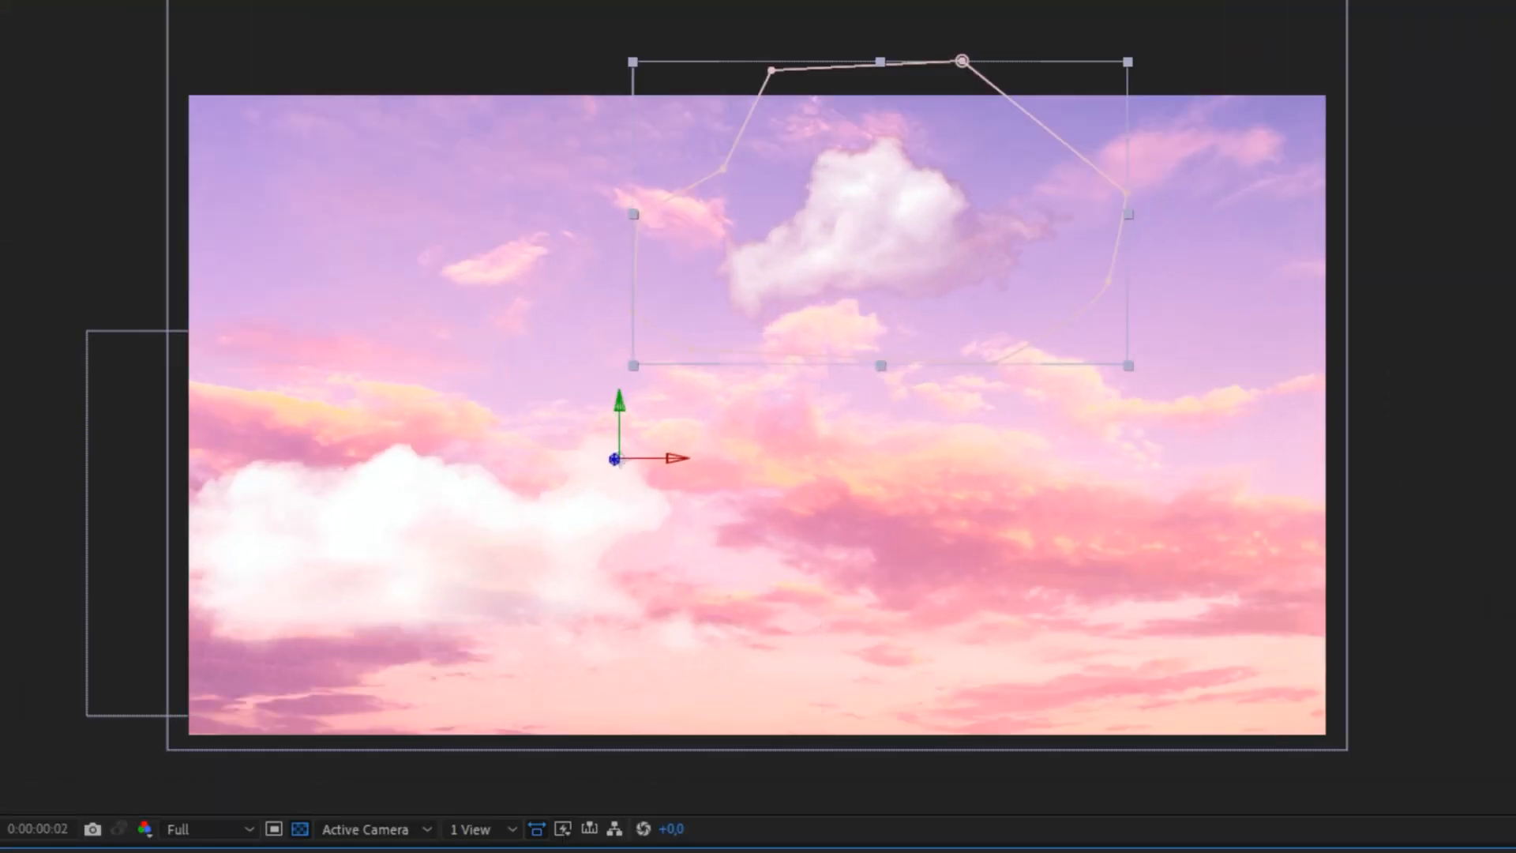
left_click_drag(617, 469, 207, 623)
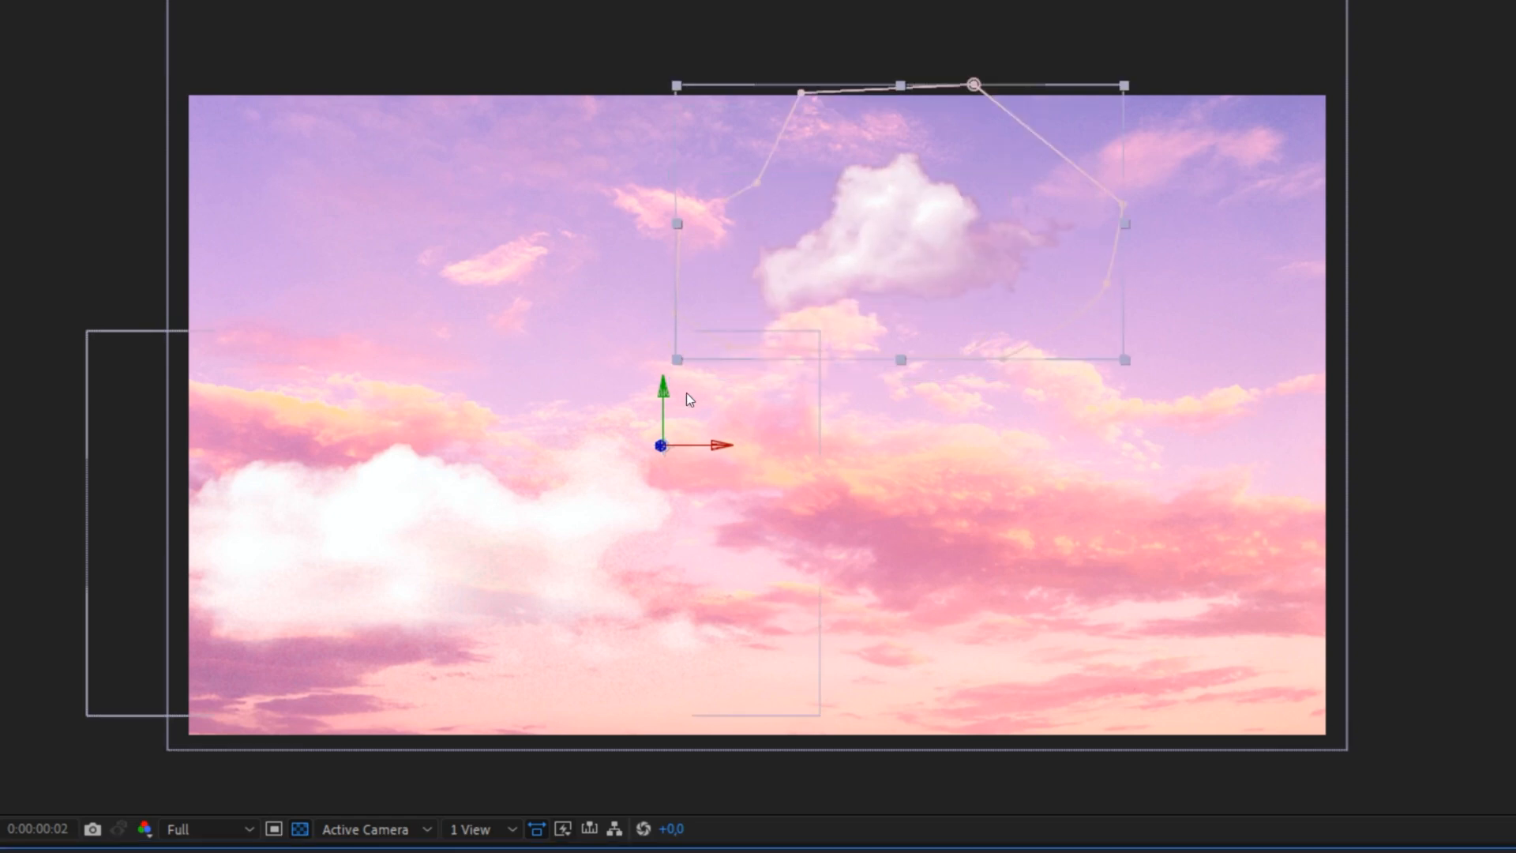
left_click_drag(940, 295, 1184, 384)
Shift the large cloud farther toward the lower-left corner of the sky frame.
left_click(406, 495)
left_click_drag(371, 598, 244, 650)
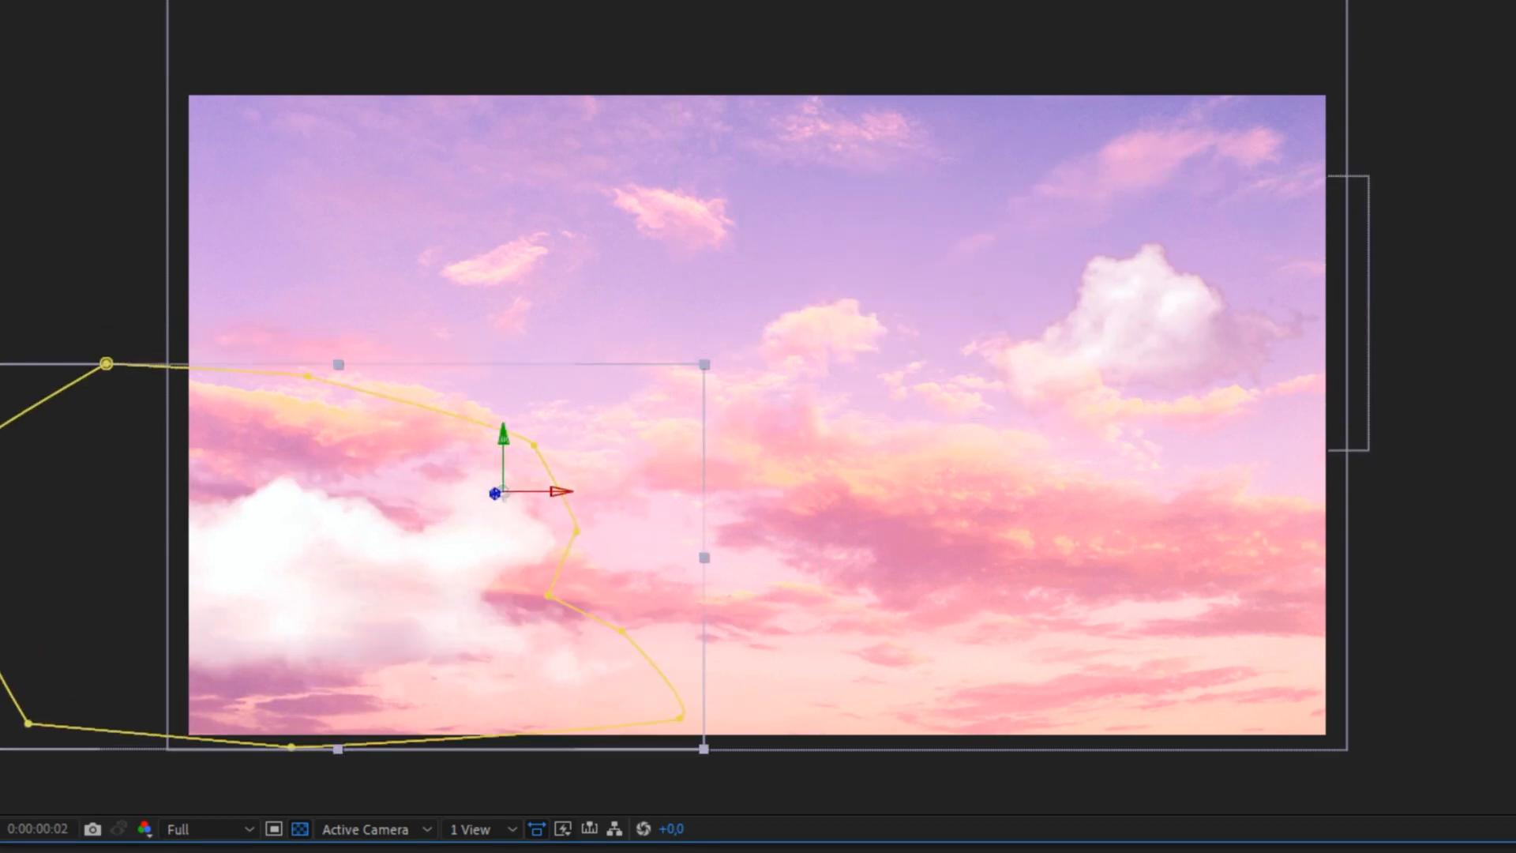
left_click_drag(355, 471, 818, 399)
key("ctrl+z")
Arrange enlarged and rotated copies of the keyed clouds around the upper and side edges of the sky.
left_click_drag(609, 93, 856, 355)
key("v")
left_click_drag(623, 150, 219, 271)
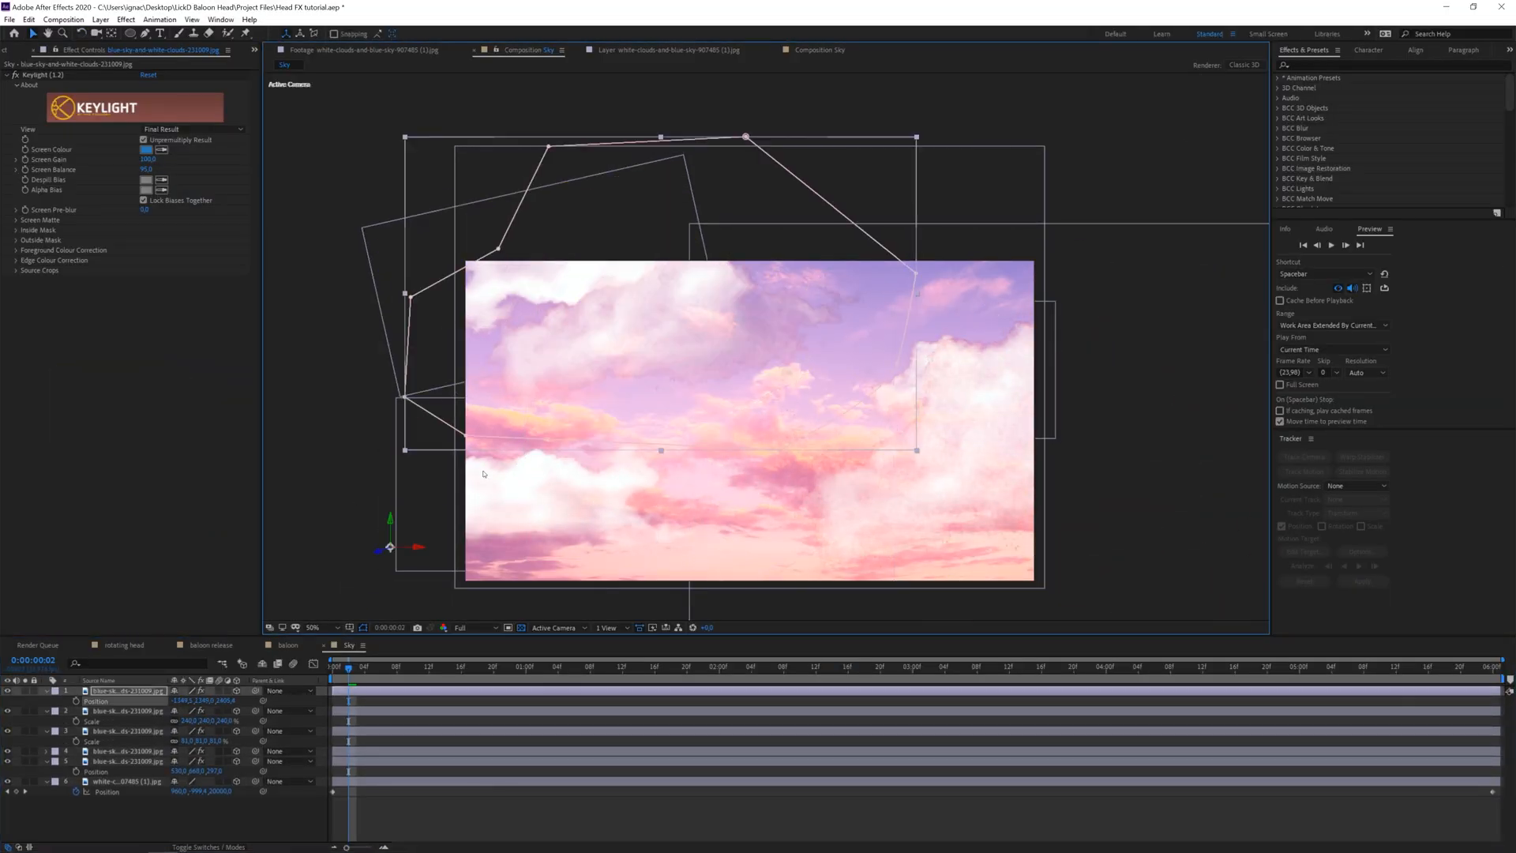
key("y")
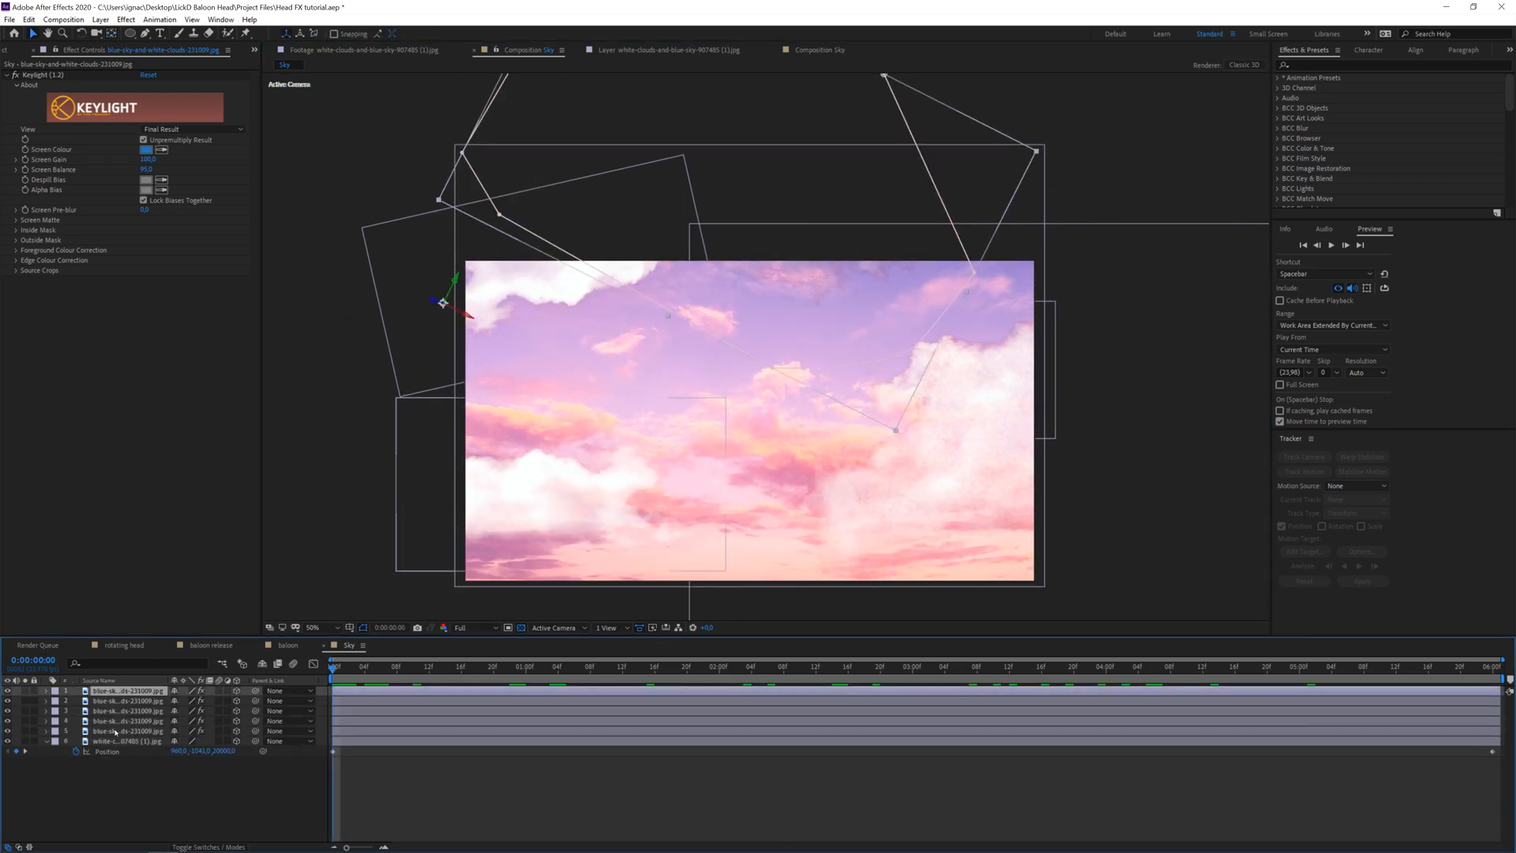
Add a camera with its default settings to the Sky composition.
left_click(115, 731, "shift")
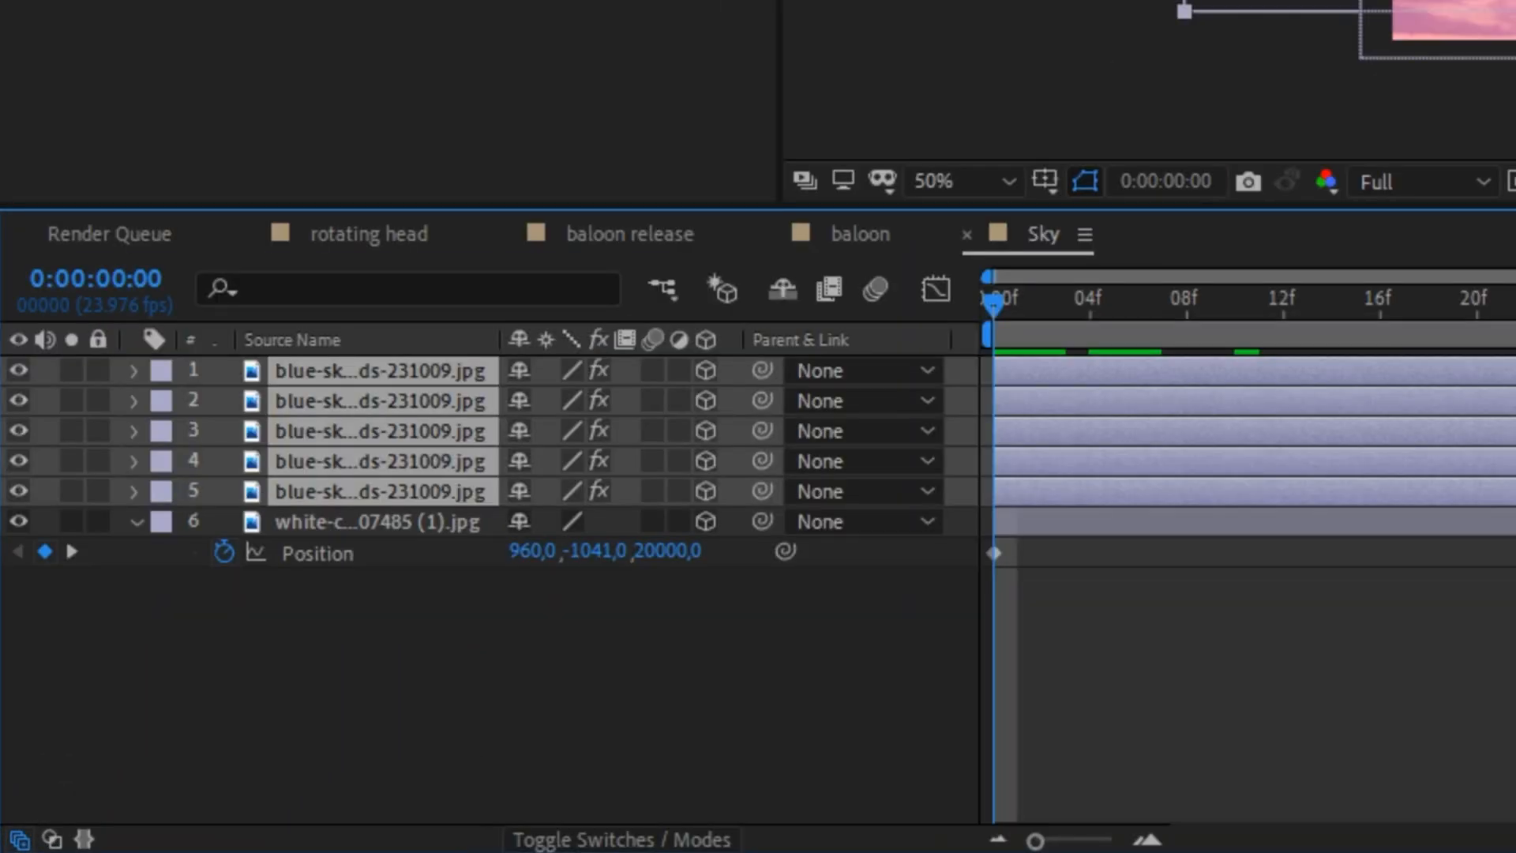
right_click(458, 643)
mouse_move(670, 261)
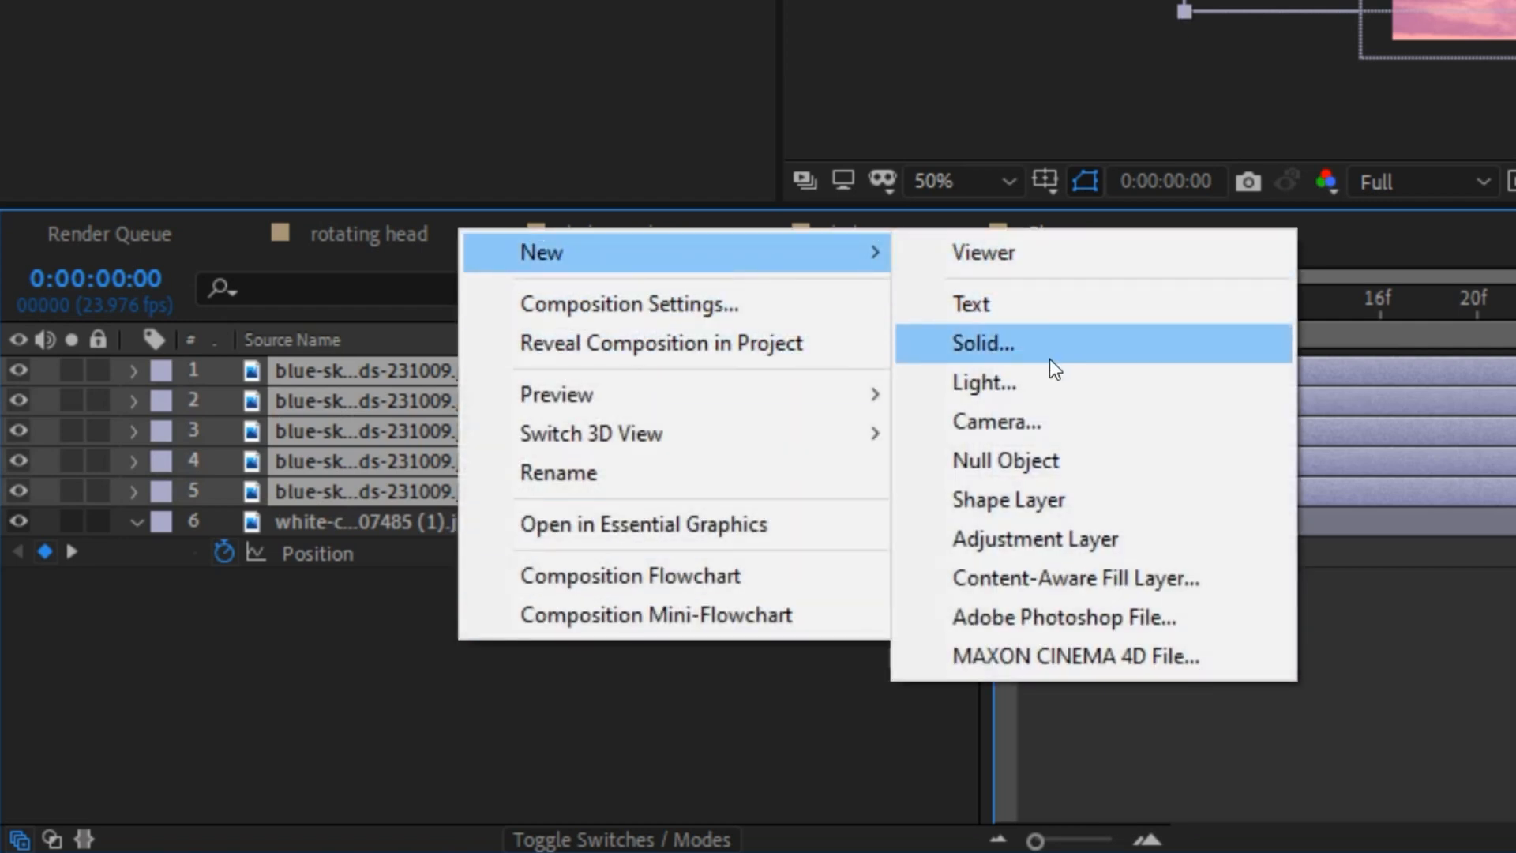
left_click(1025, 413)
key("Return")
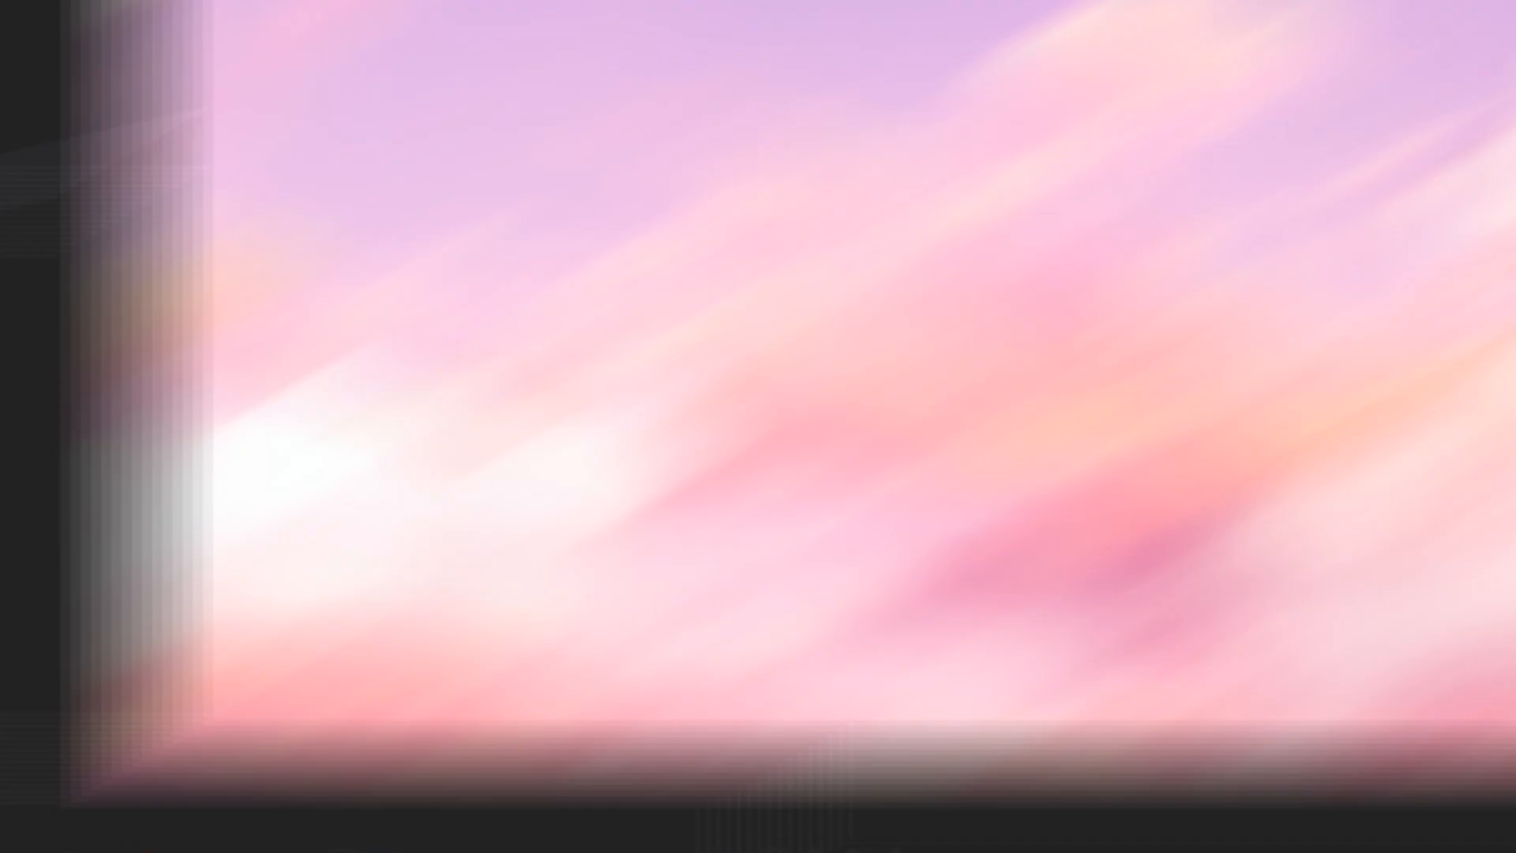
Add a 3D null object to the Sky composition and parent Camera 1 to it.
right_click(487, 294)
mouse_move(615, 322)
left_click(1026, 519)
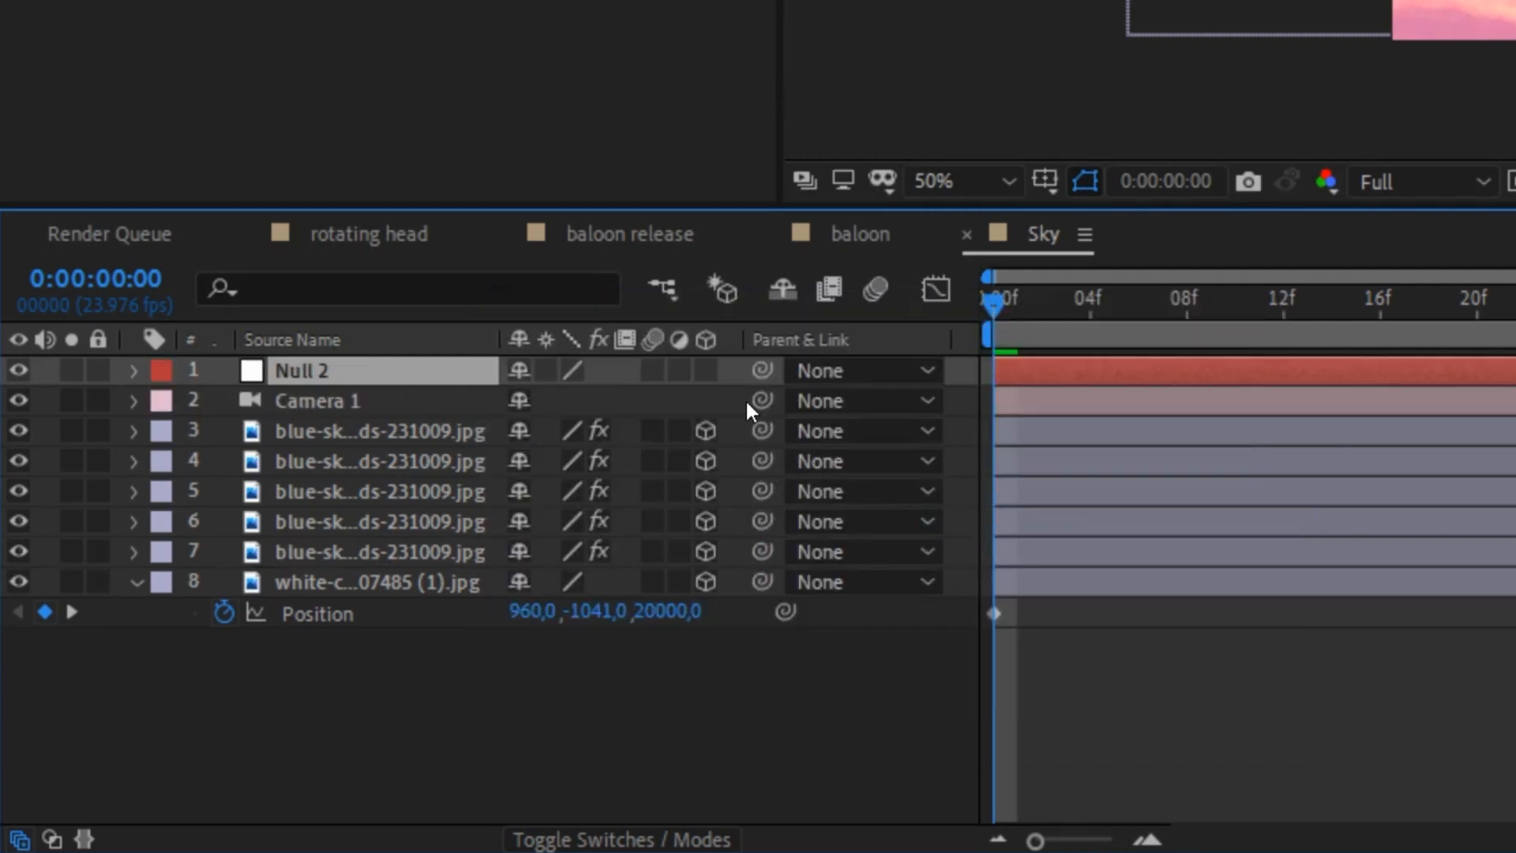
left_click_drag(695, 402, 371, 369)
Set a Position keyframe on the camera's parent null at 0:00:00:00, and move ahead in the timeline.
key("p")
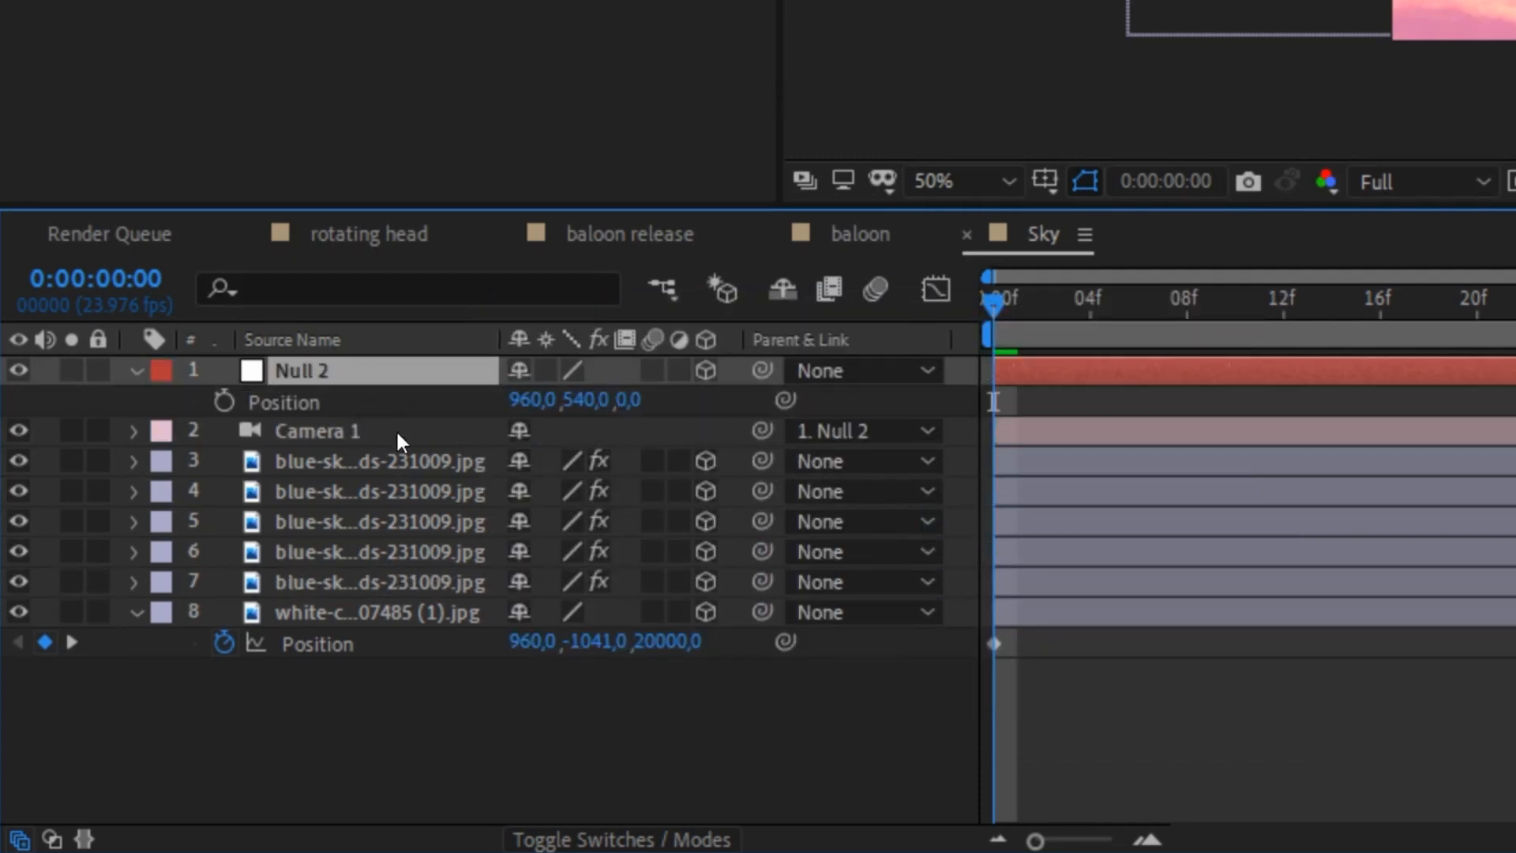
left_click(224, 401)
left_click_drag(996, 304, 1450, 439)
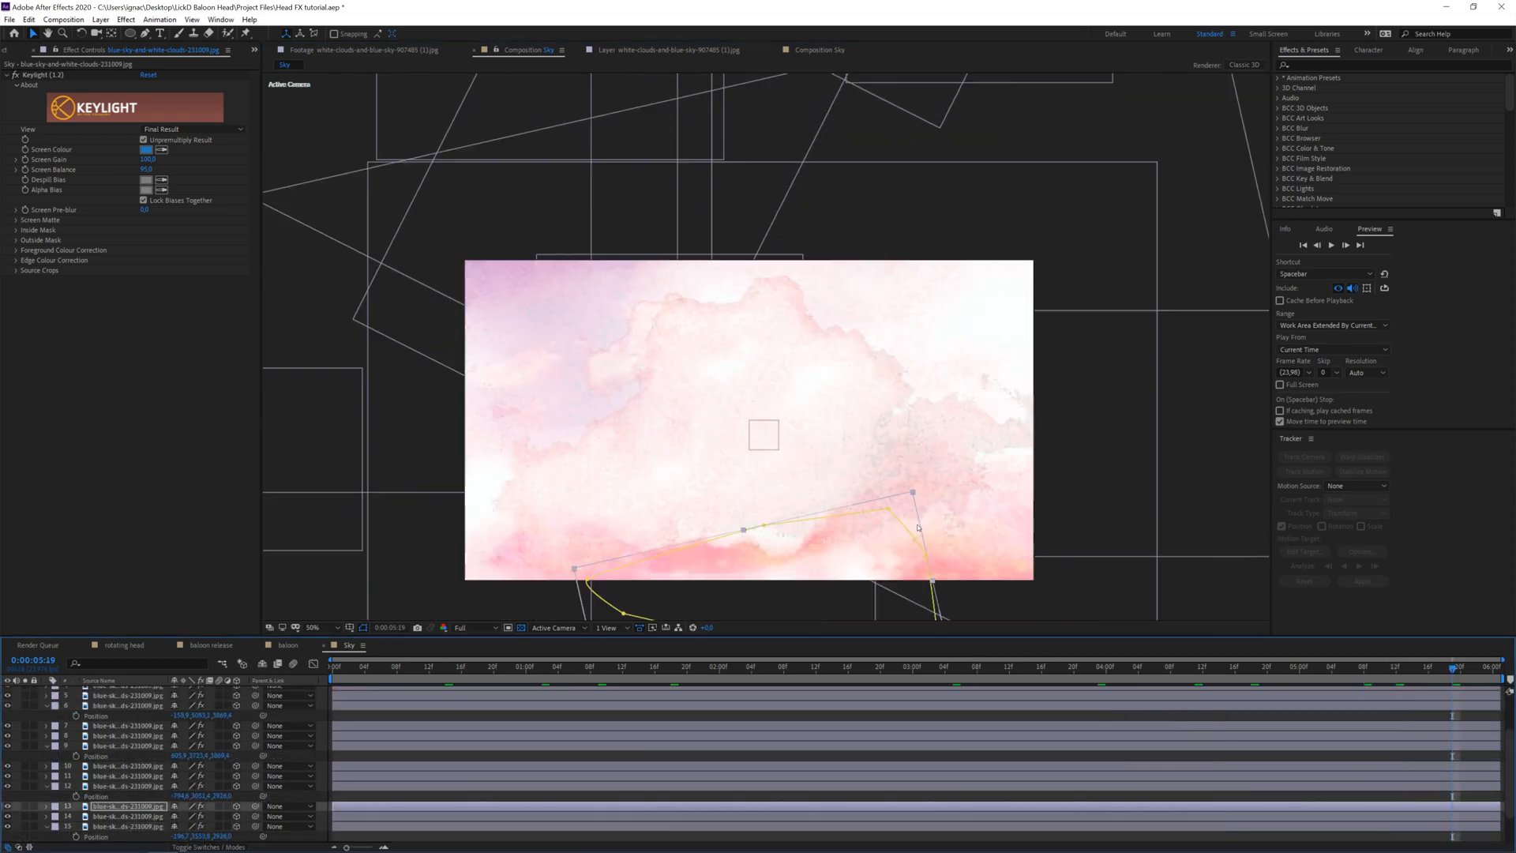
Review the singing head in the baloon composition, and add that composition as the top layer of Sky.
left_click(284, 646)
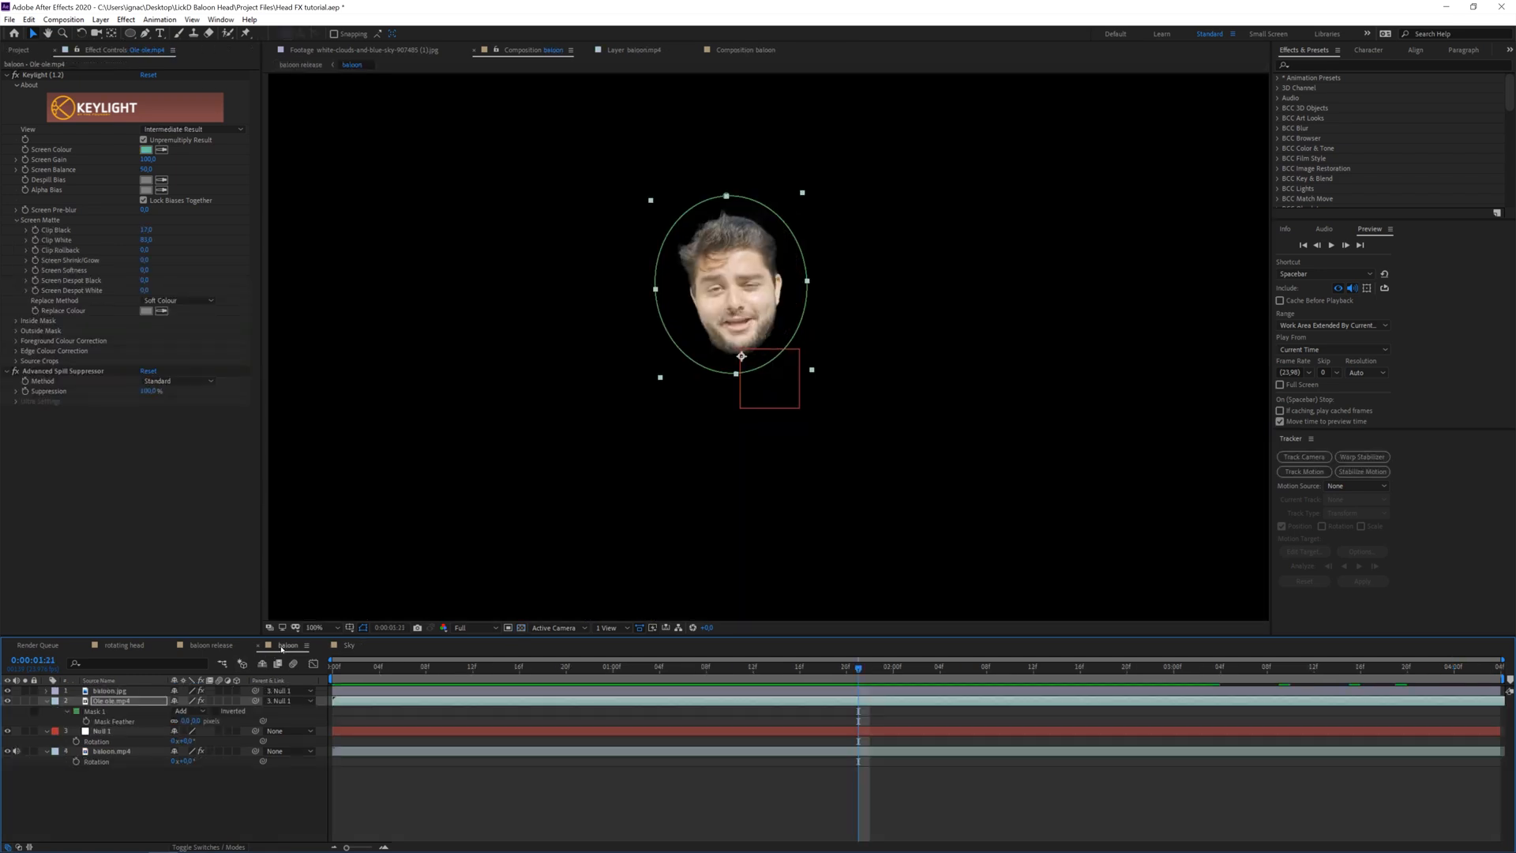
key("period")
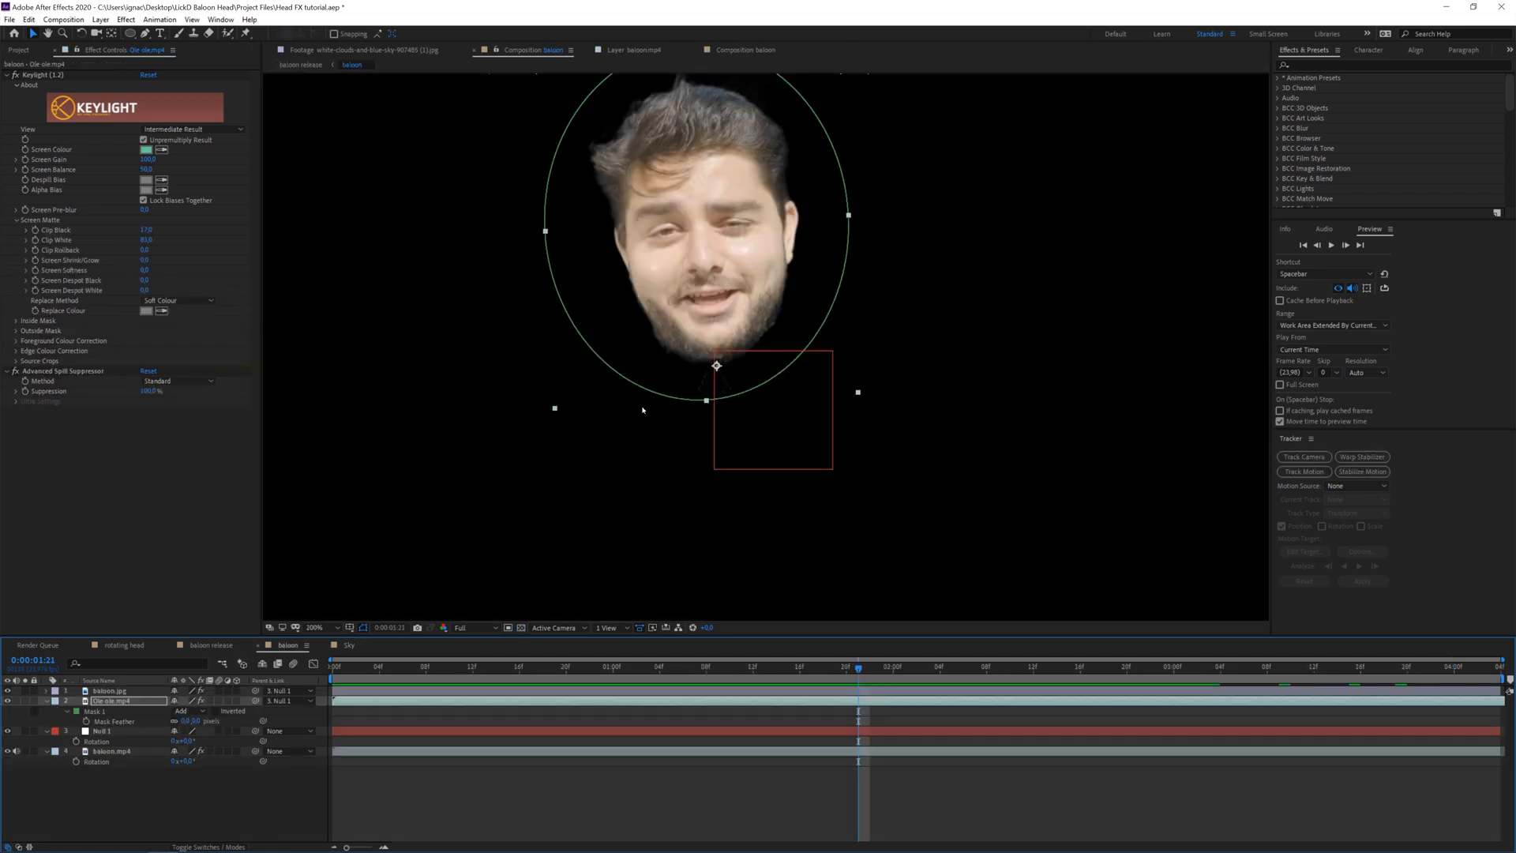
left_click(346, 646)
left_click(6, 51)
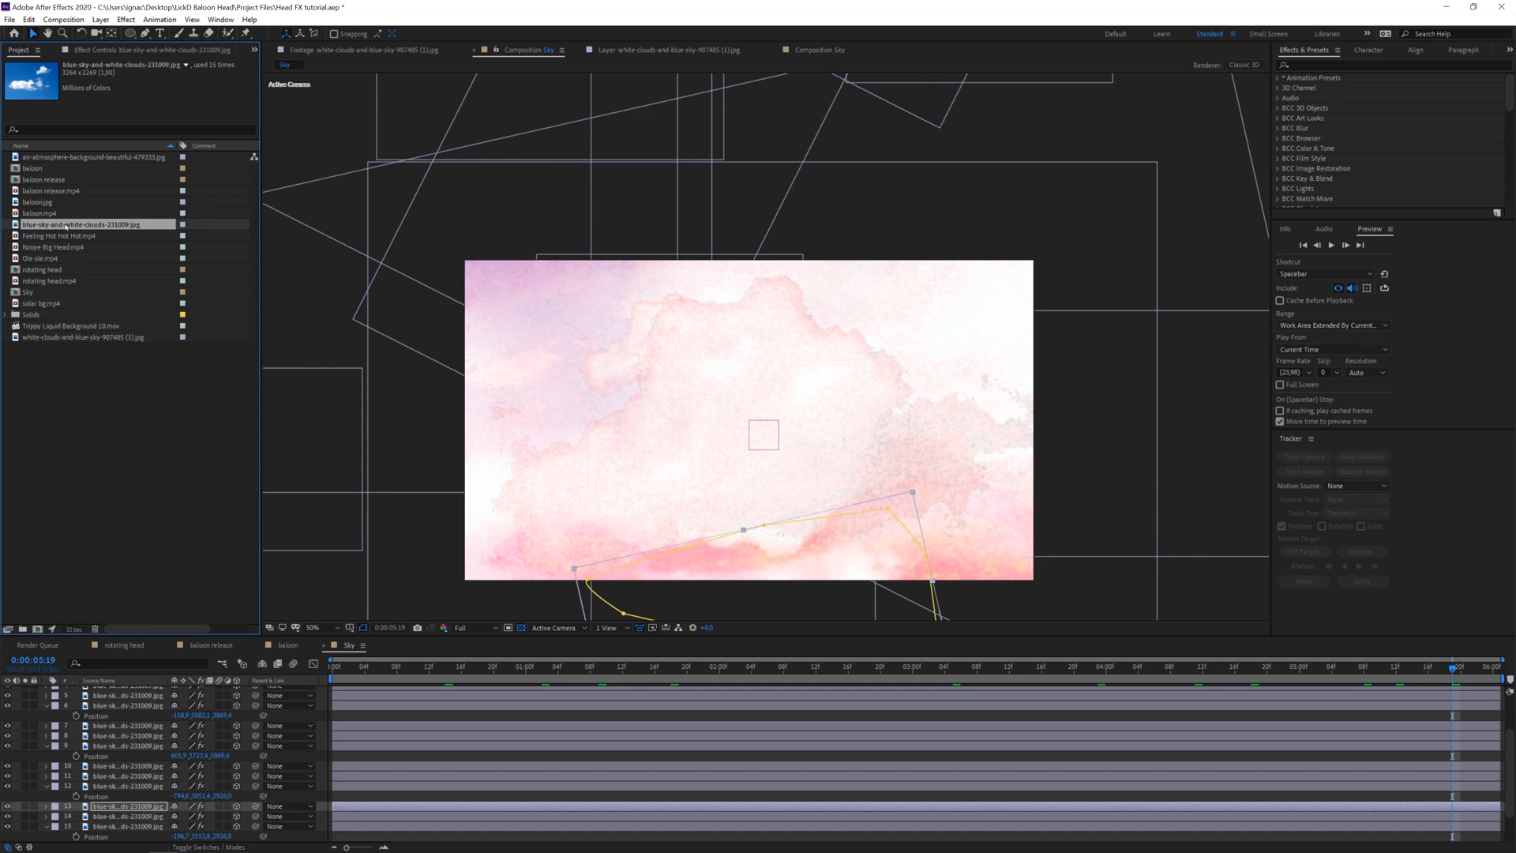
left_click_drag(33, 168, 139, 690)
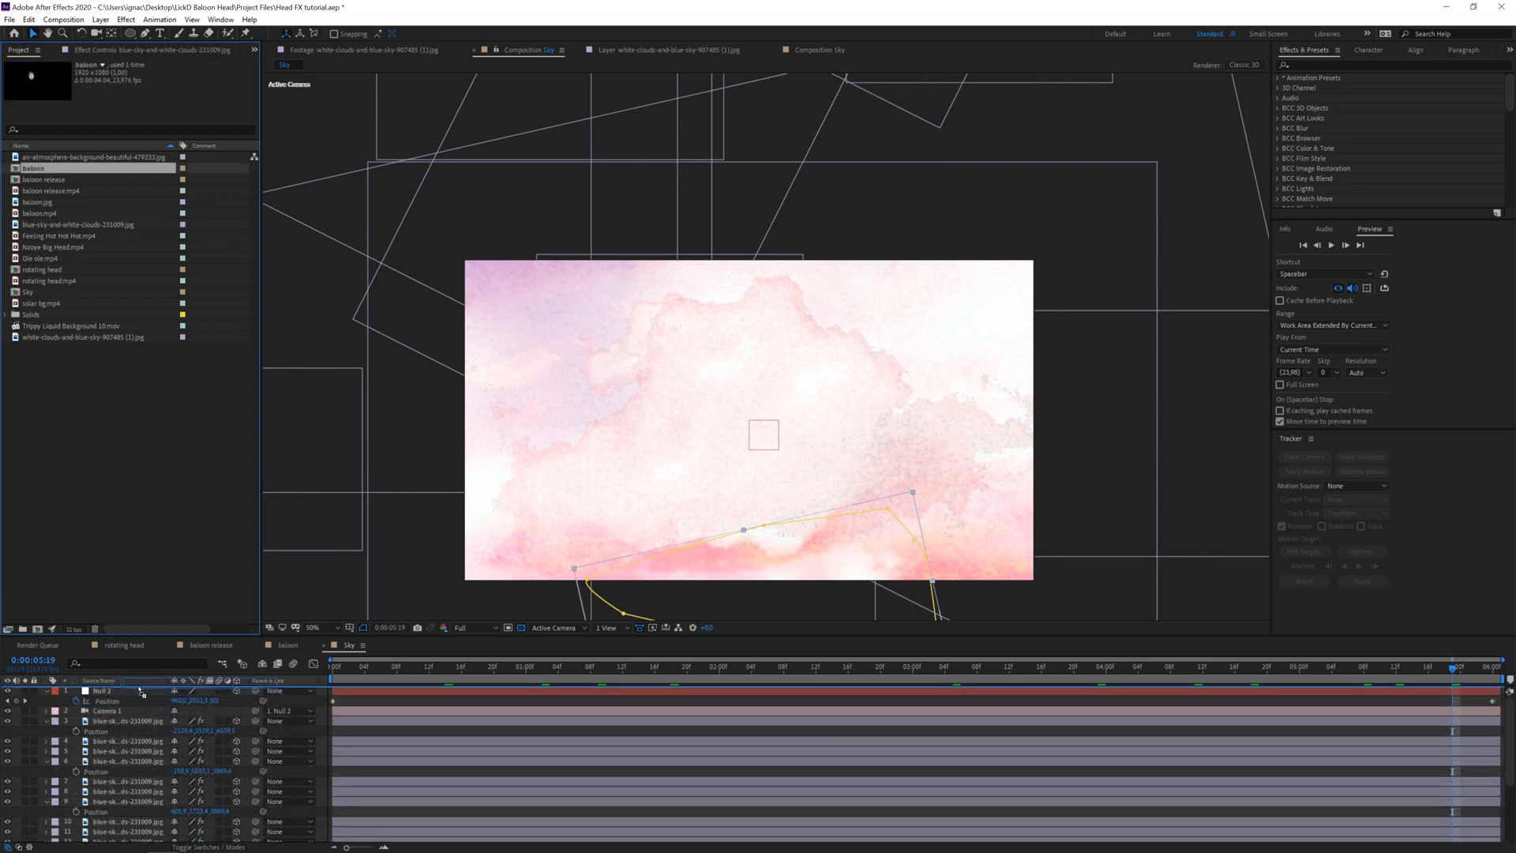
Enlarge the baloon layer so the head sits large in the middle of the sky, preview it, and show its Position.
key("Home")
key("s")
key("space")
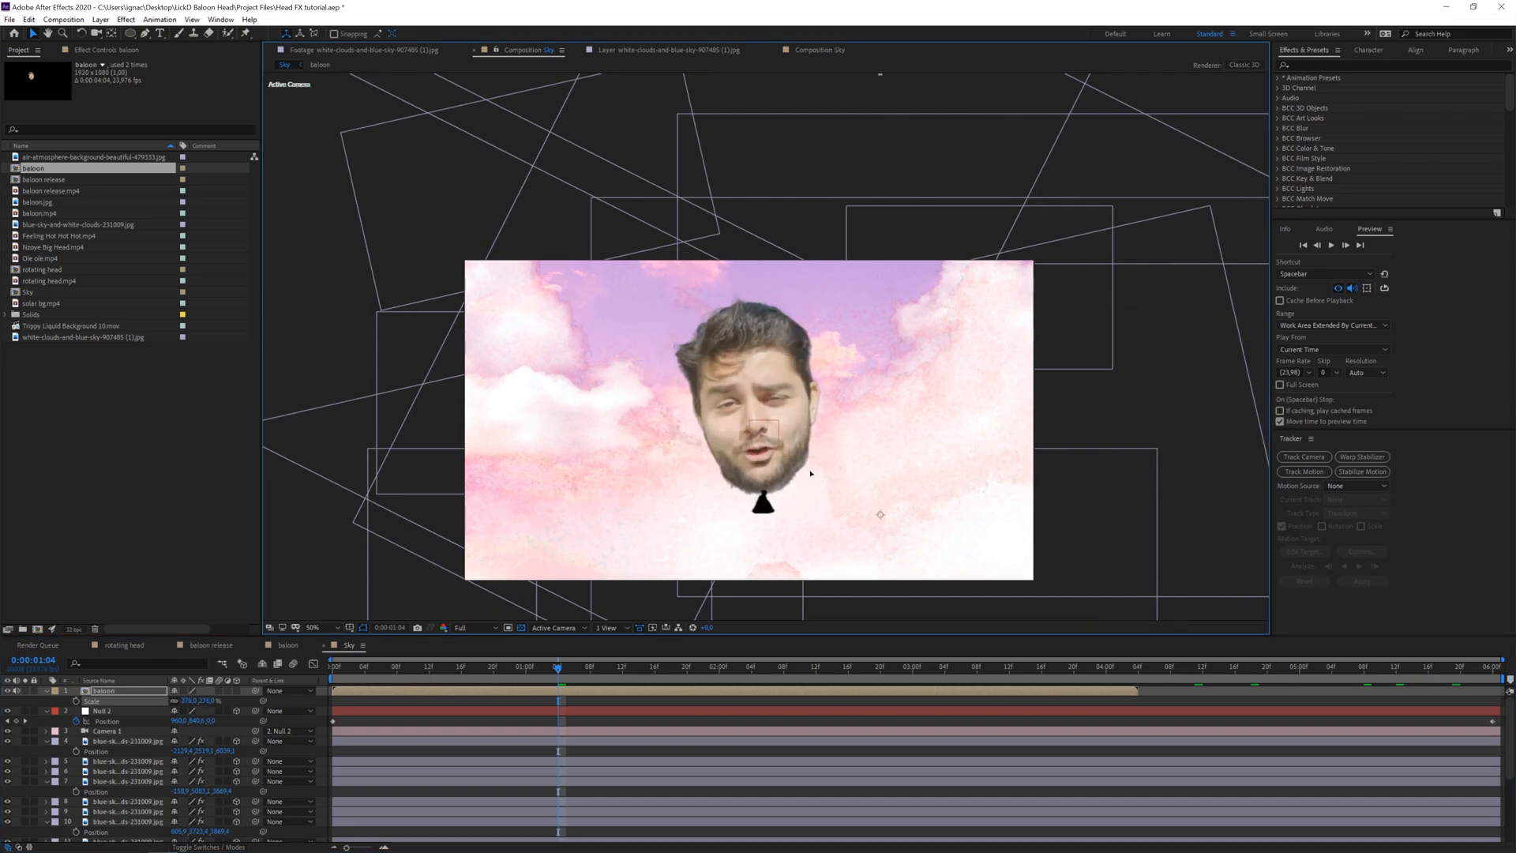
key("p")
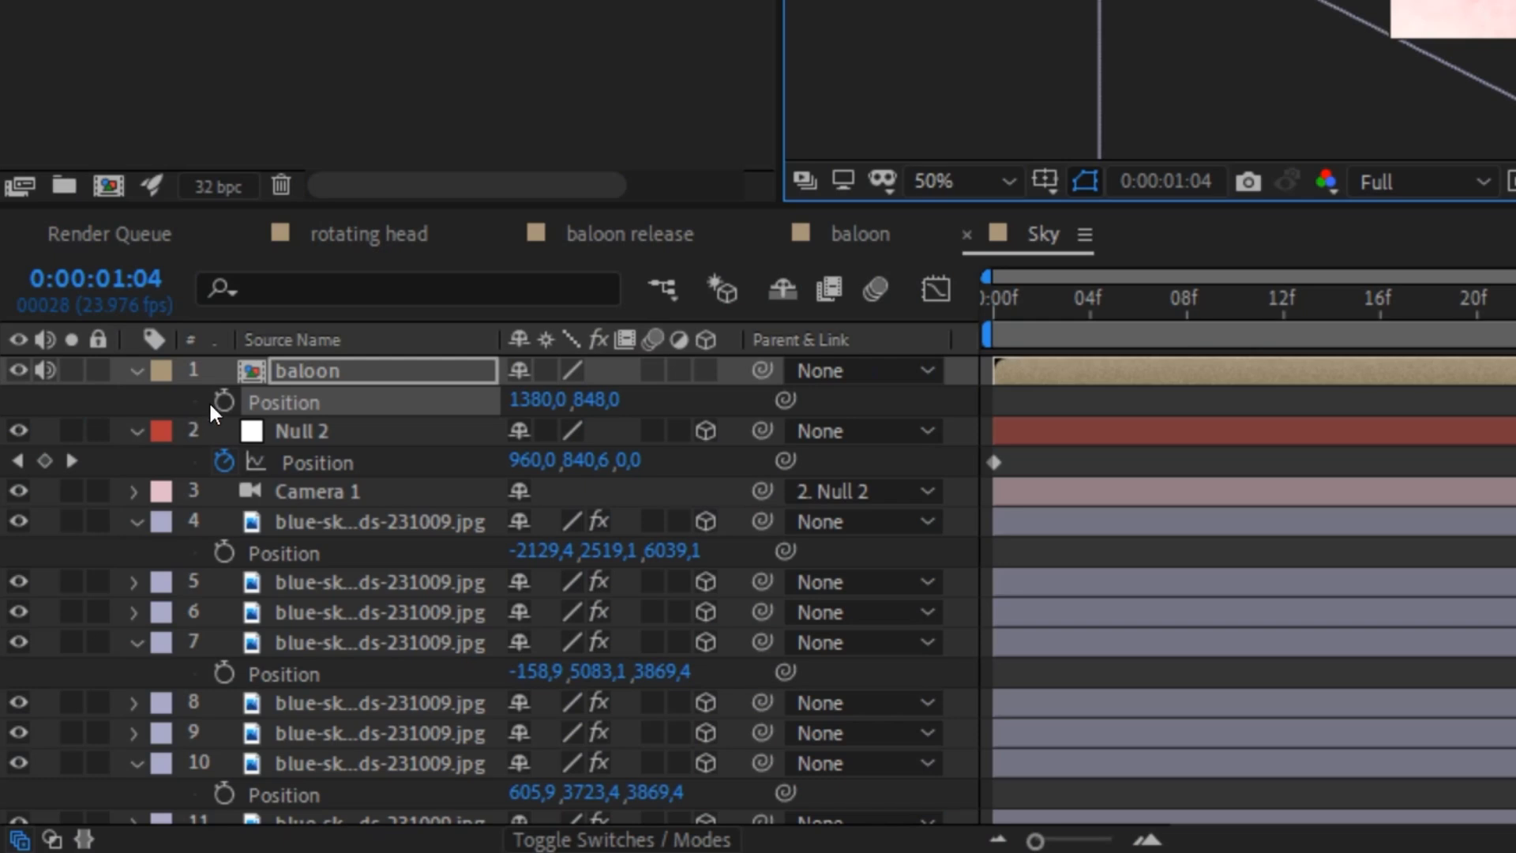
Add the expression wiggle(1,150) to the baloon layer's Position, preview the motion, and make the layer 3D.
left_click(222, 404, "alt")
type("w")
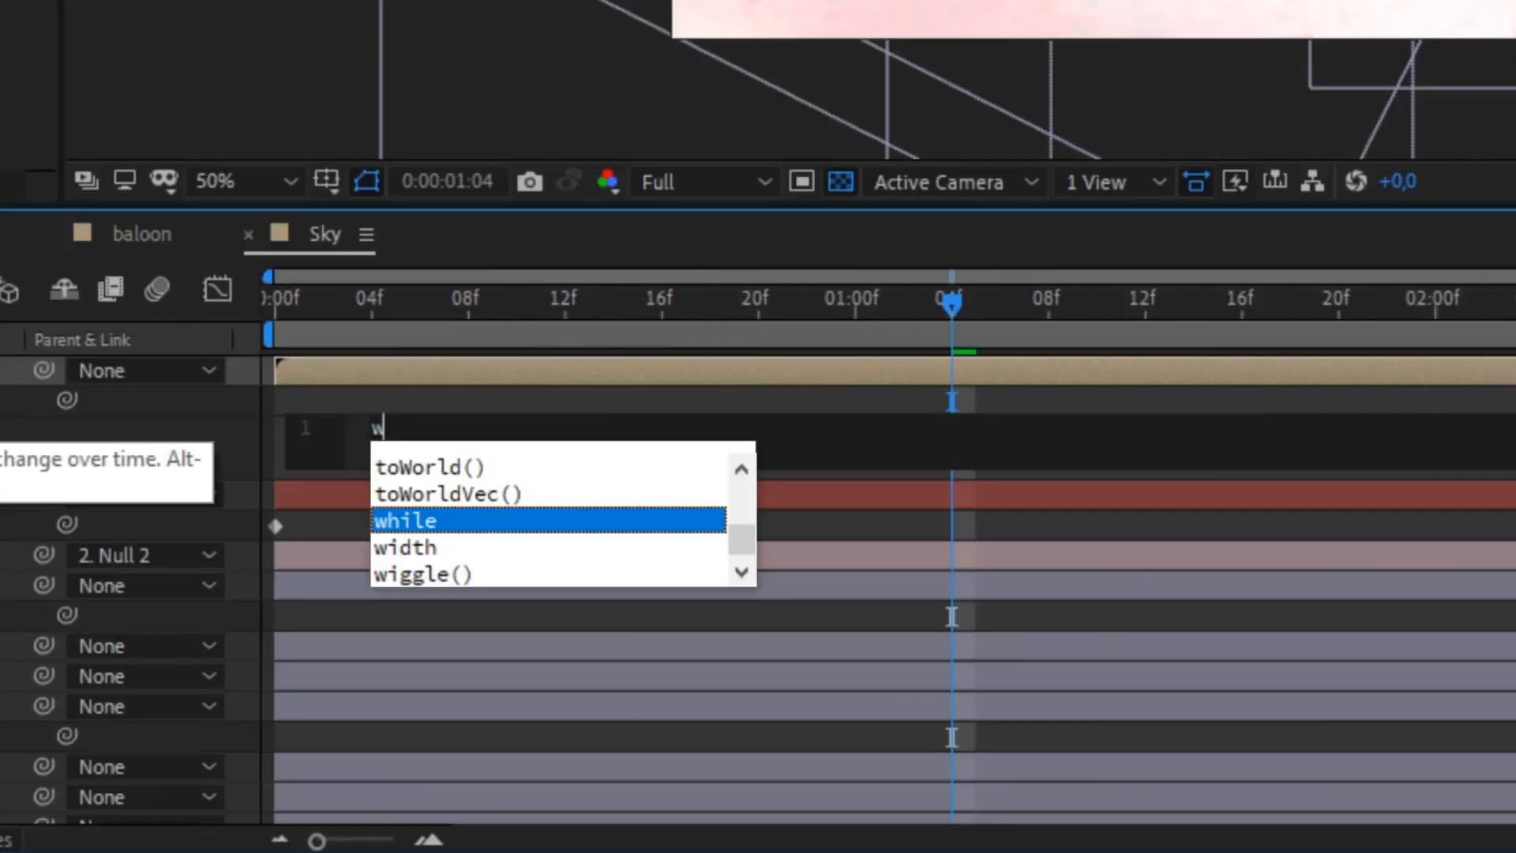
type("iggle")
key("Return")
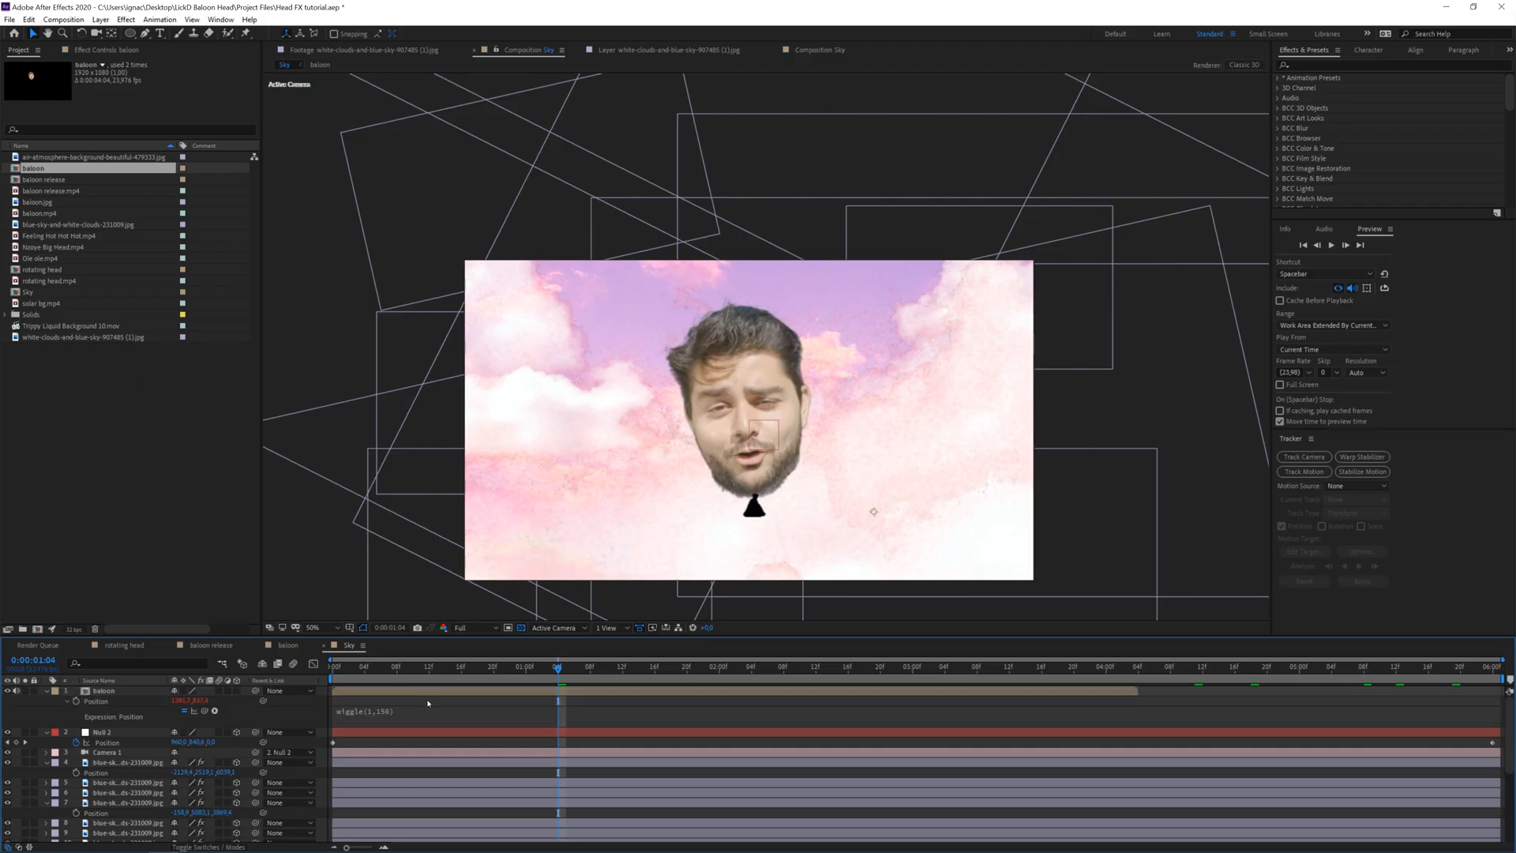
left_click(562, 408)
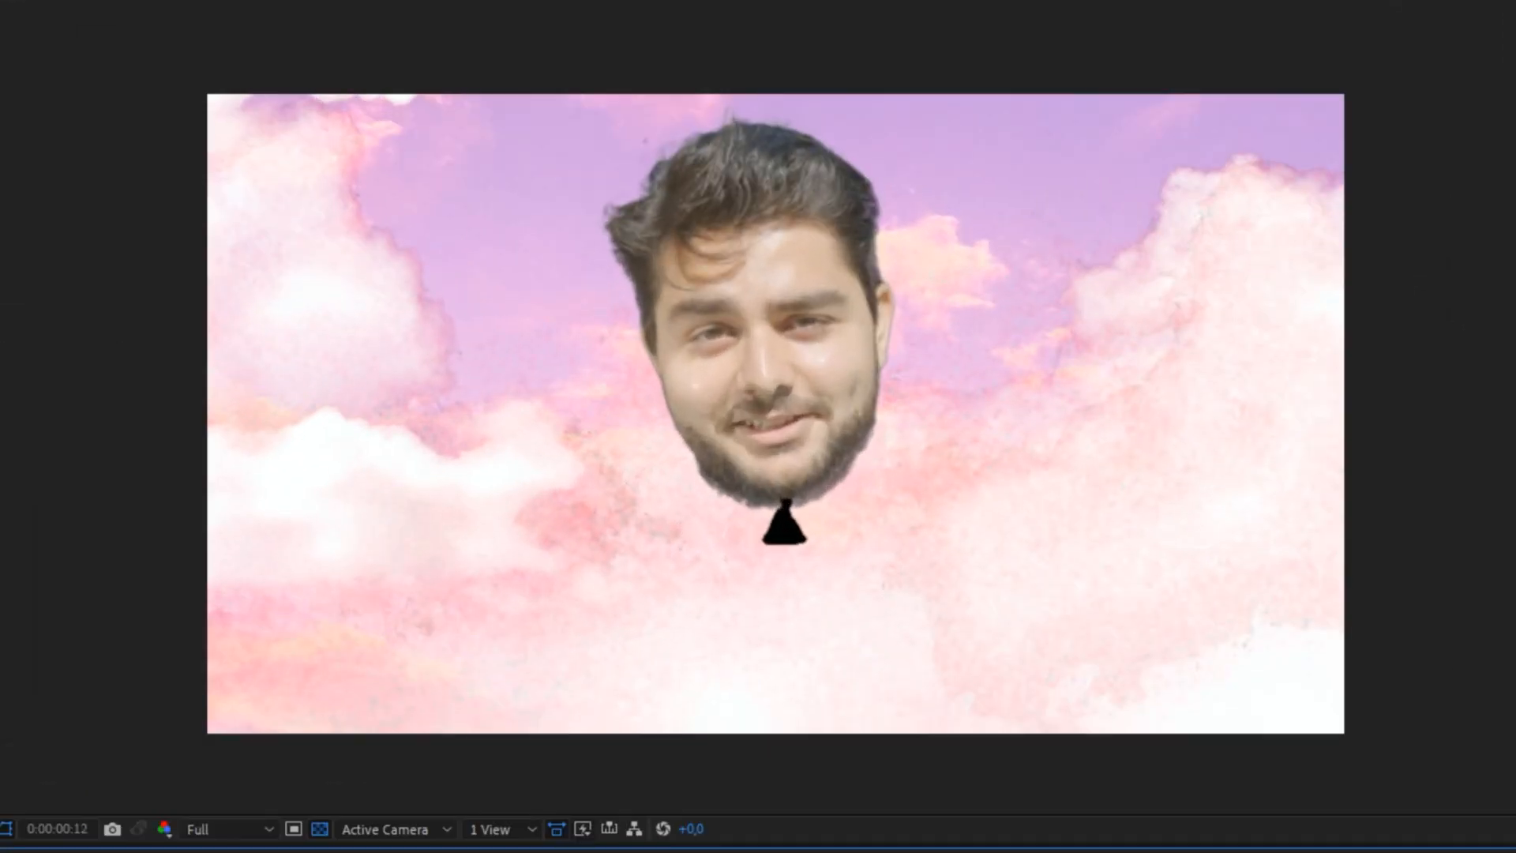
key("space")
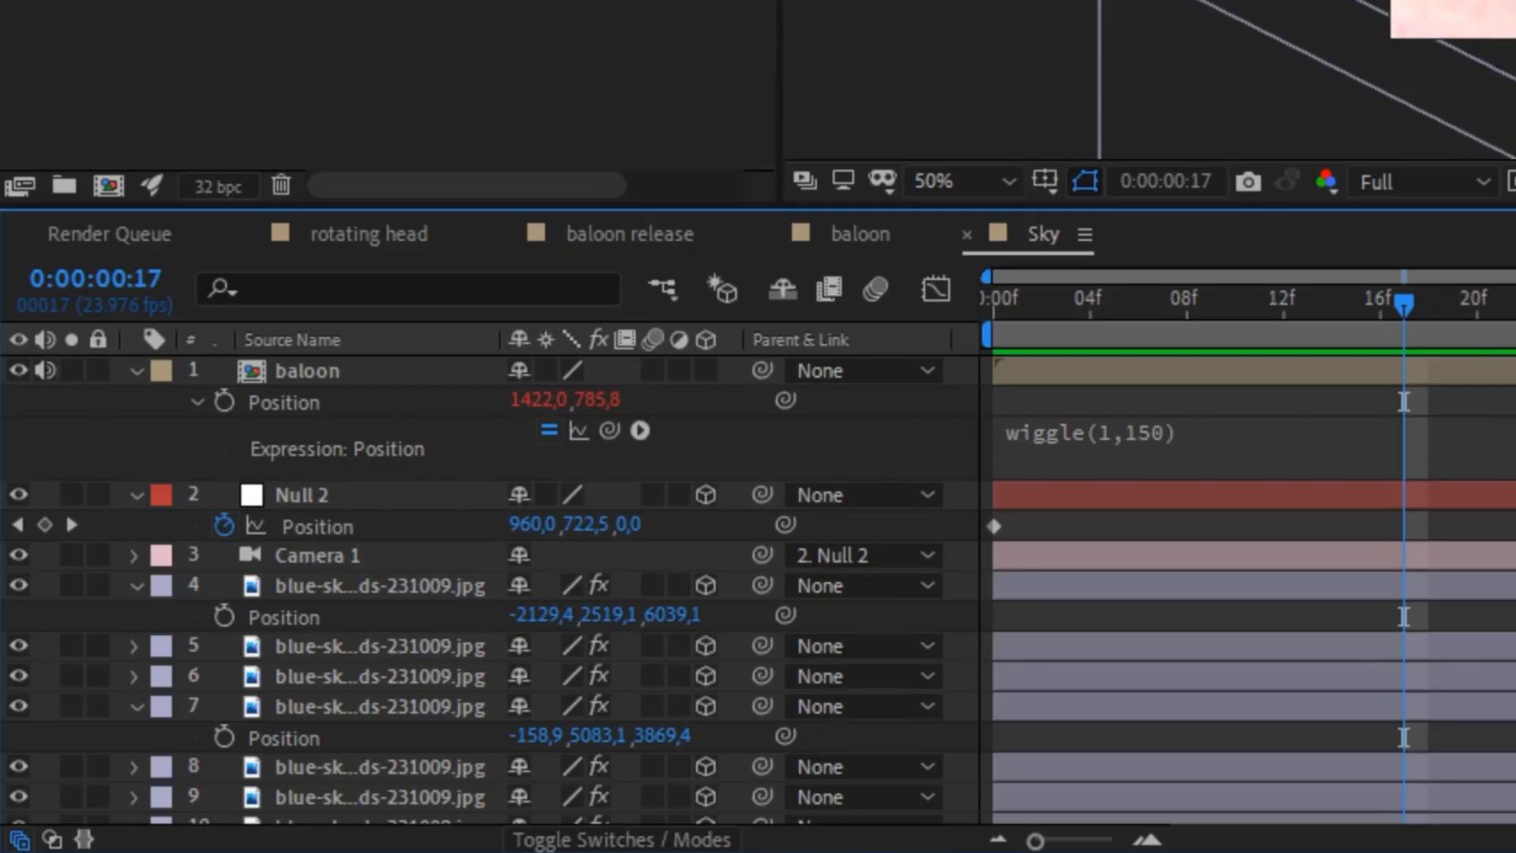
left_click(705, 371)
key("space")
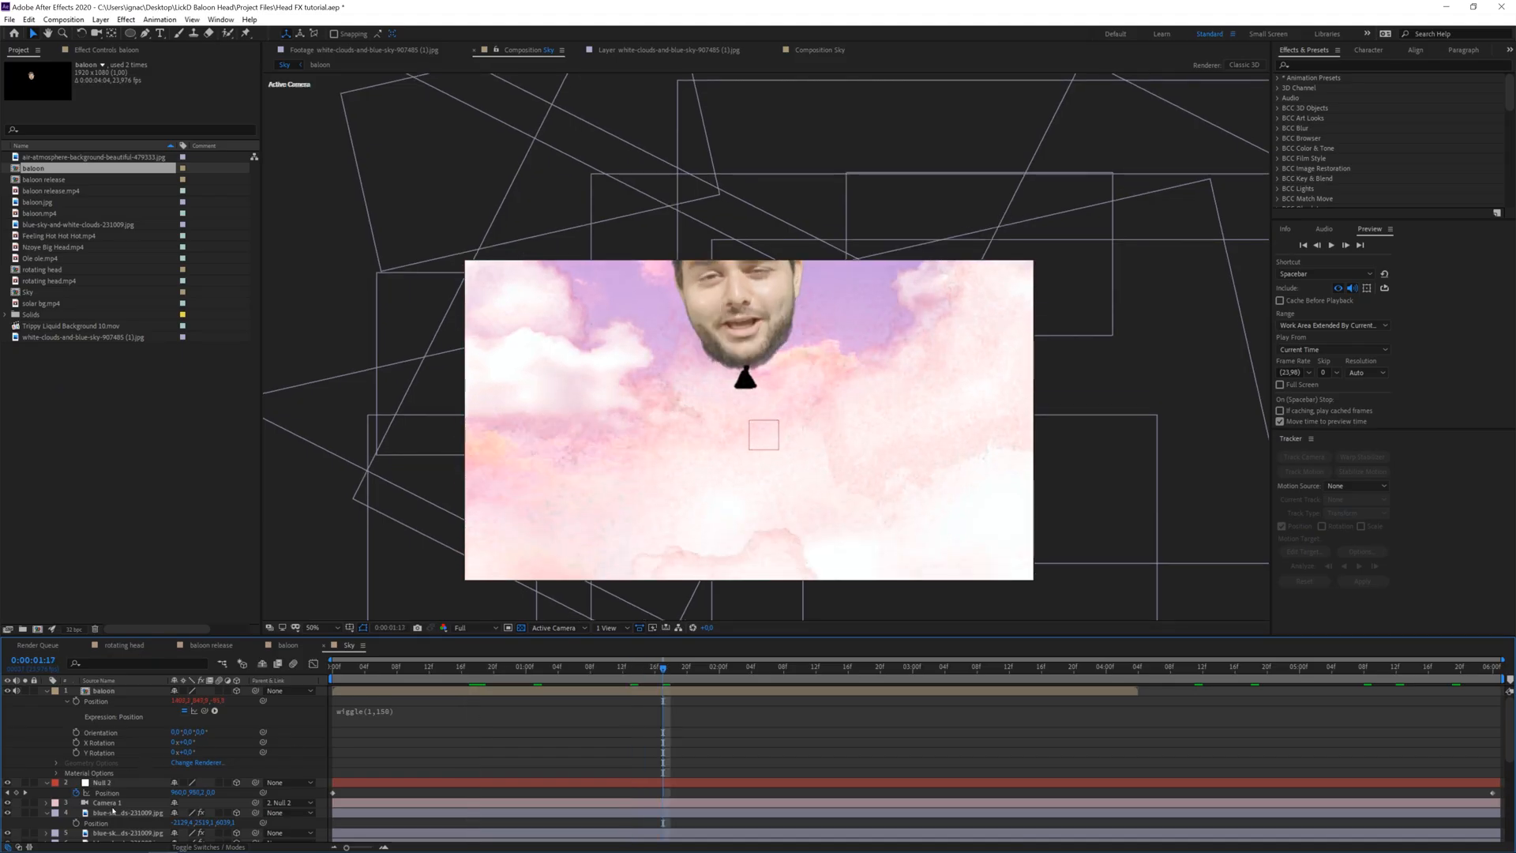
Duplicate the blue-sky cloud layers, place the copies above the baloon layer, and show their Position.
left_click(113, 811)
scroll(126, 814, "down", 5)
left_click(127, 813, "shift")
scroll(129, 794, "up", 3)
key("ctrl+d")
left_click_drag(131, 708, 131, 693)
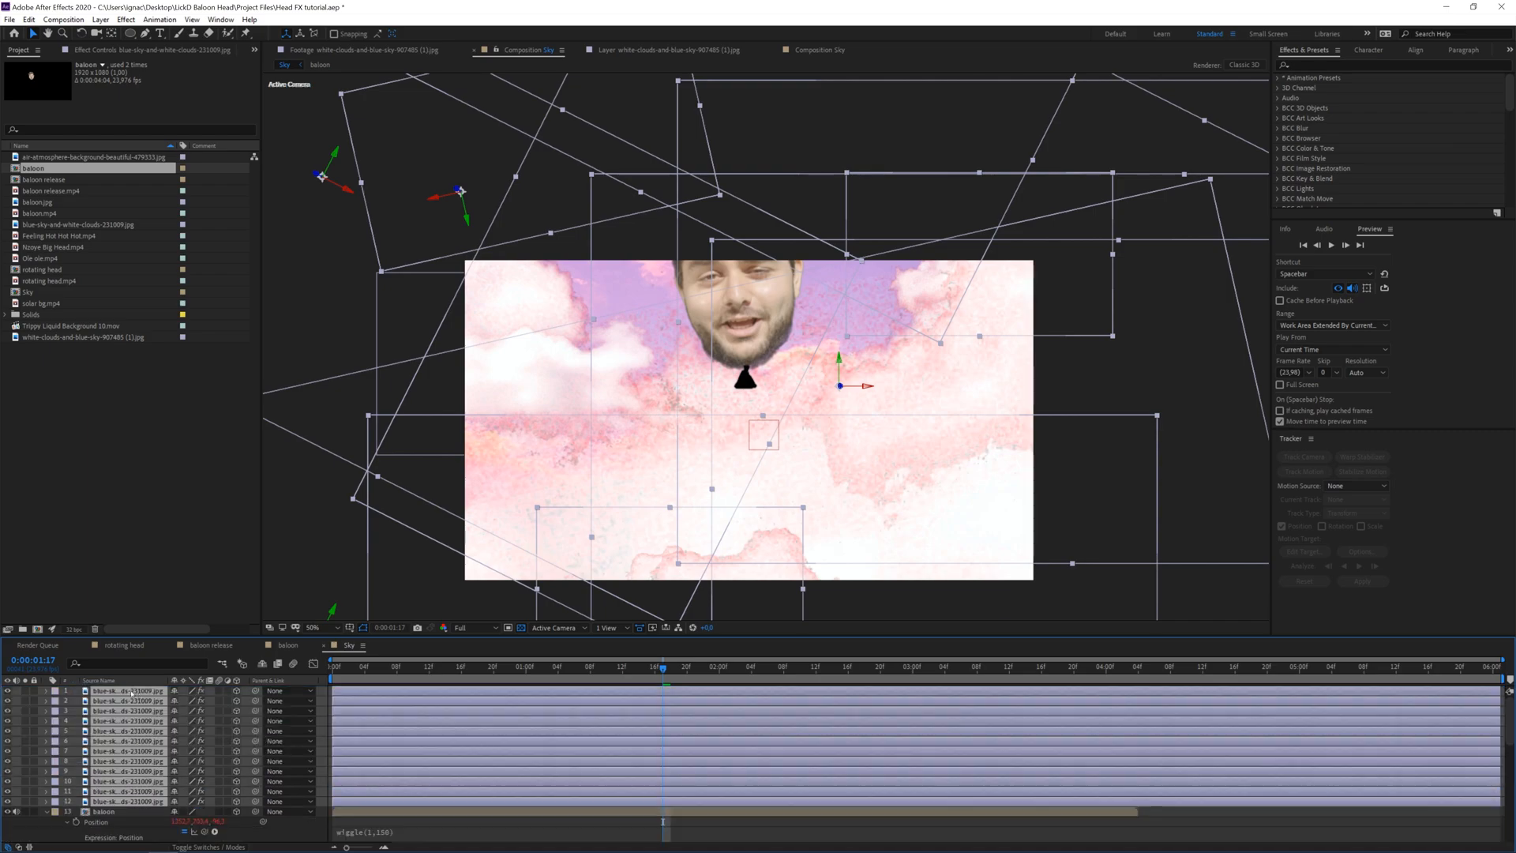
key("p")
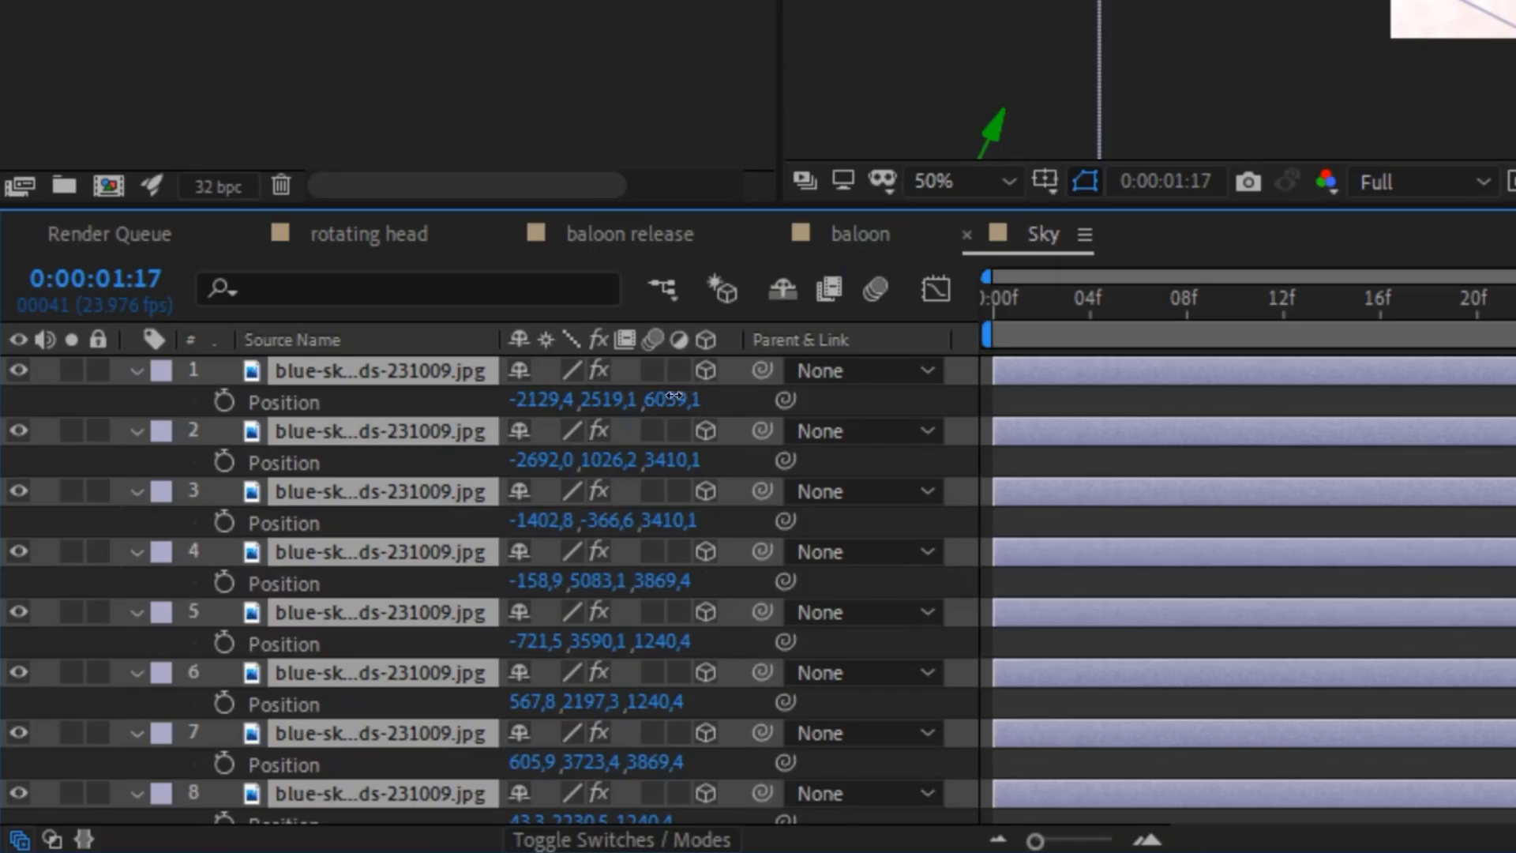
Bring the duplicated clouds closer to the camera in Z and shift them around the singing head.
left_click_drag(673, 395, 627, 395)
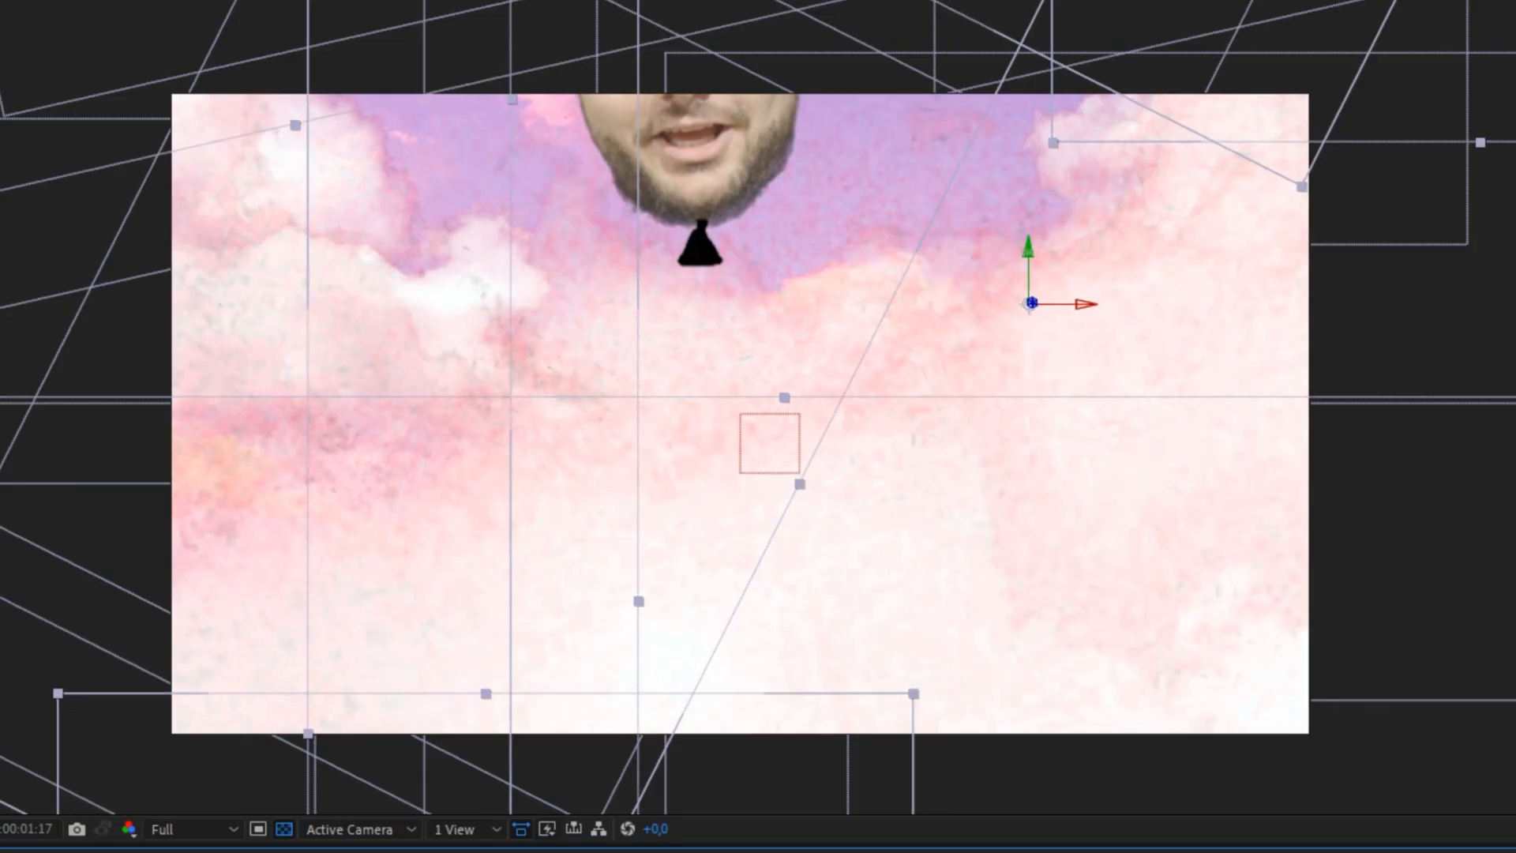
left_click_drag(752, 514, 680, 117)
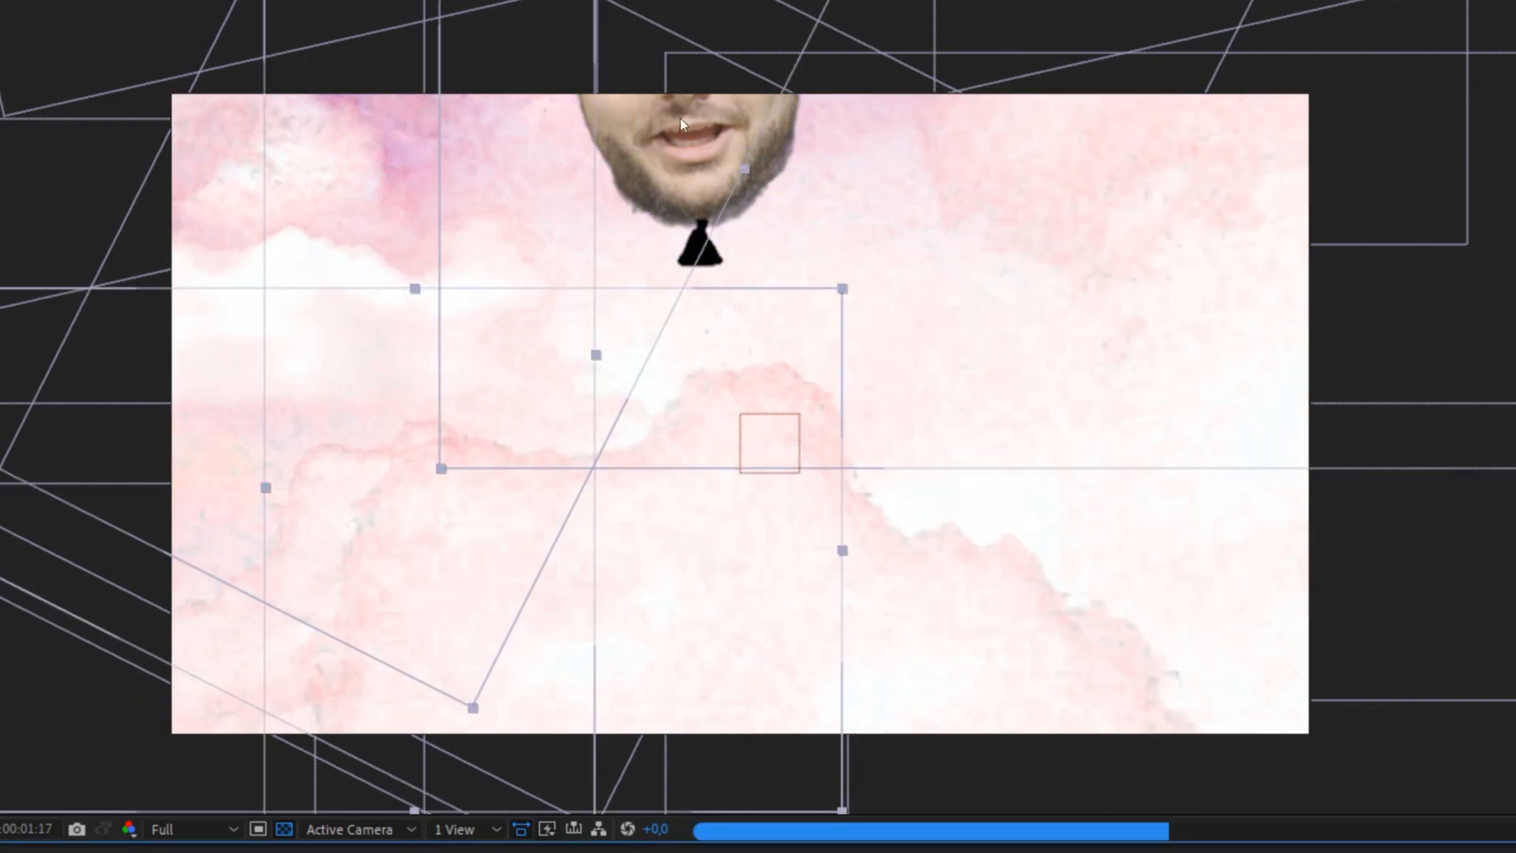
left_click_drag(225, 742, 57, 745)
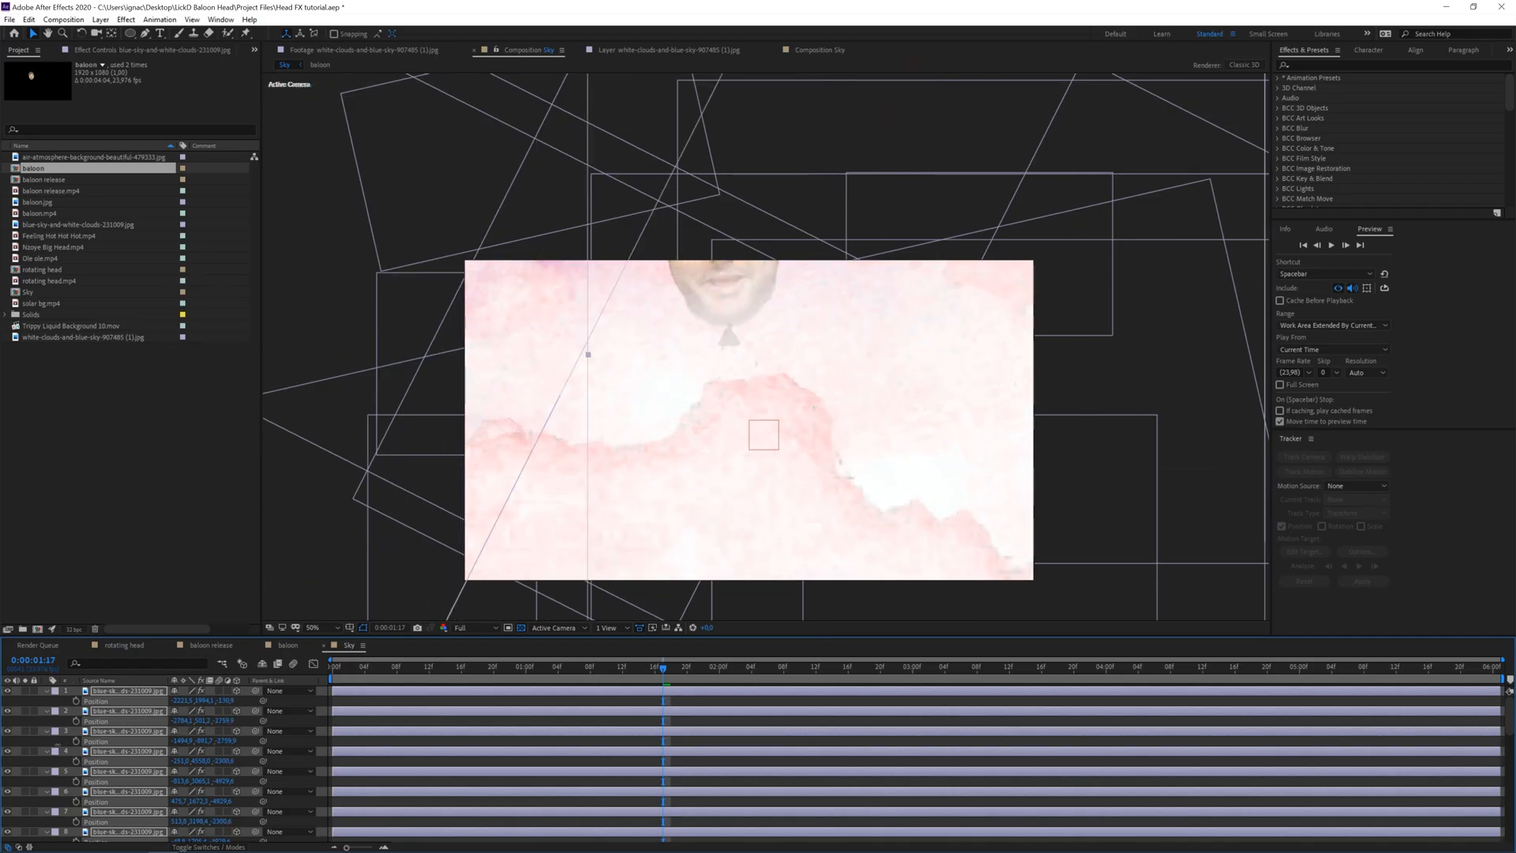
Set the Scale of the duplicated cloud layers to 100% and return to the start of the timeline.
key("s")
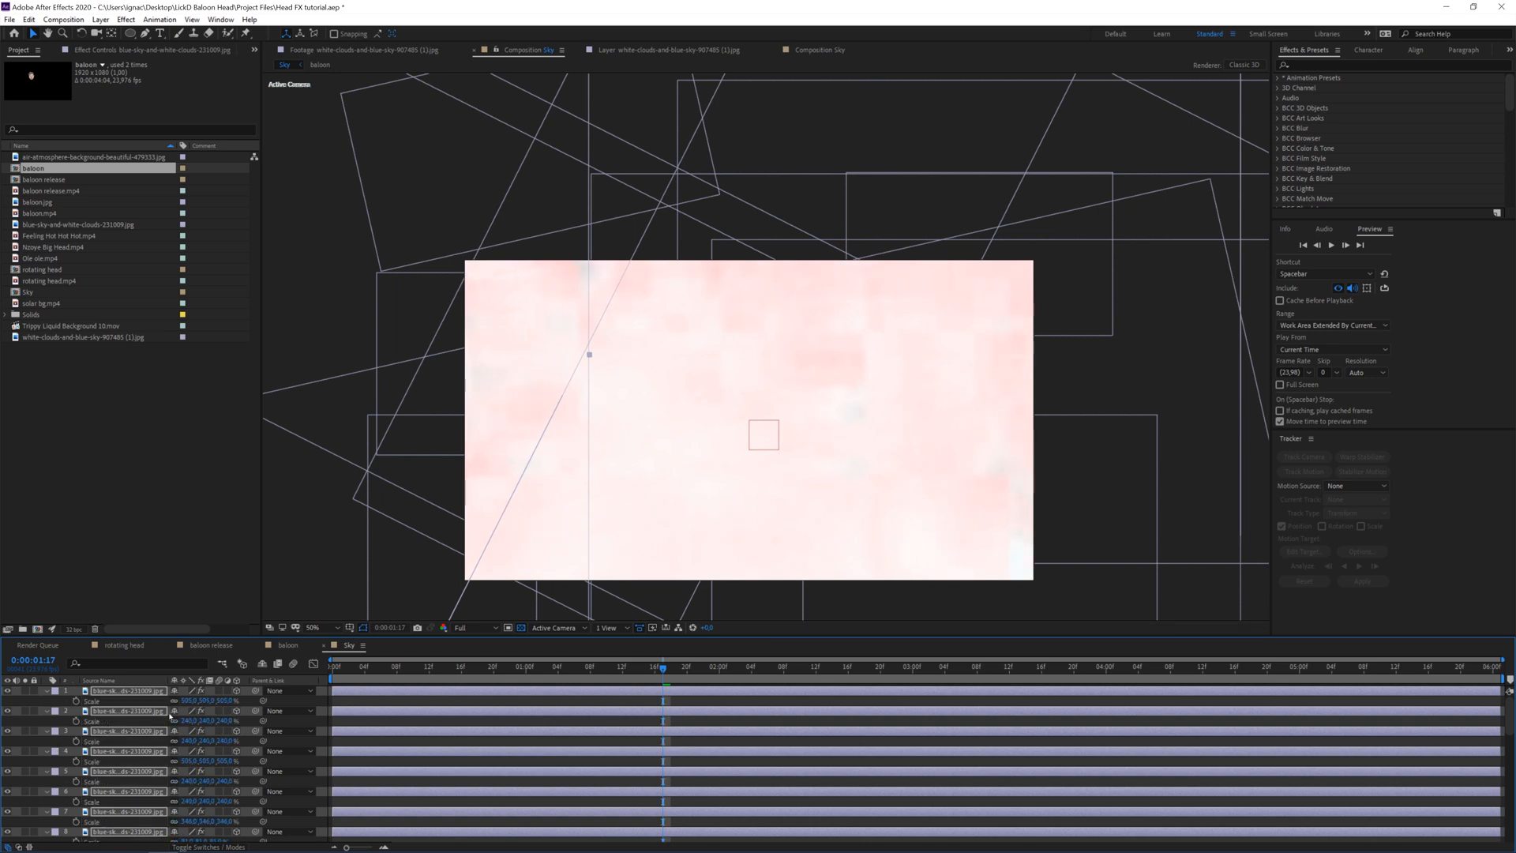
left_click_drag(190, 720, 168, 720)
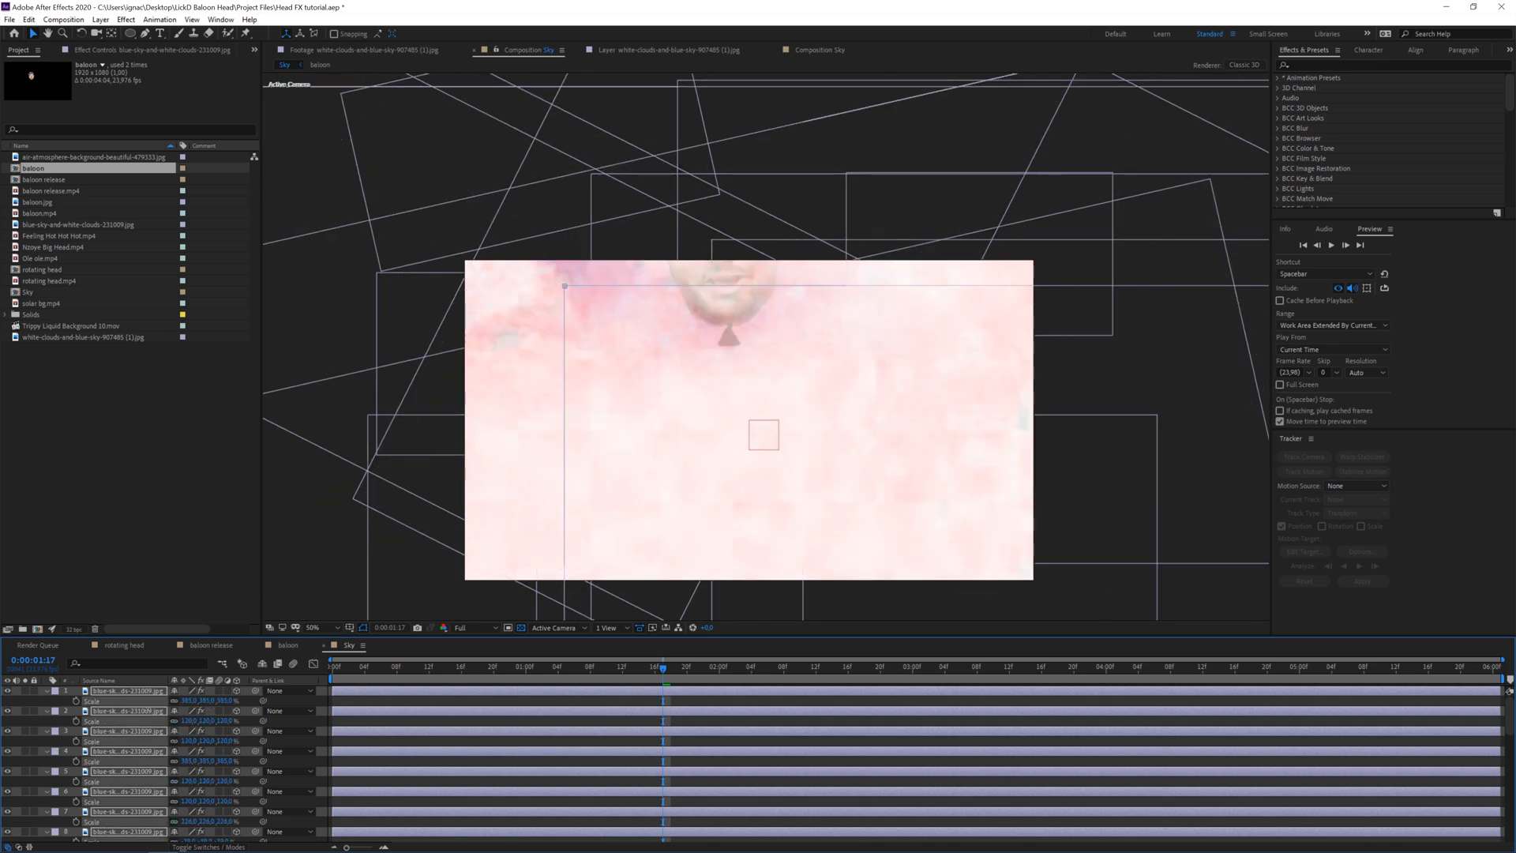
left_click_drag(564, 668, 324, 682)
left_click(206, 700)
type("100")
key("Return")
Reposition the duplicated clouds toward the frame in a zoomed-out composition view, and preview the Sky animation.
key("comma")
key("comma")
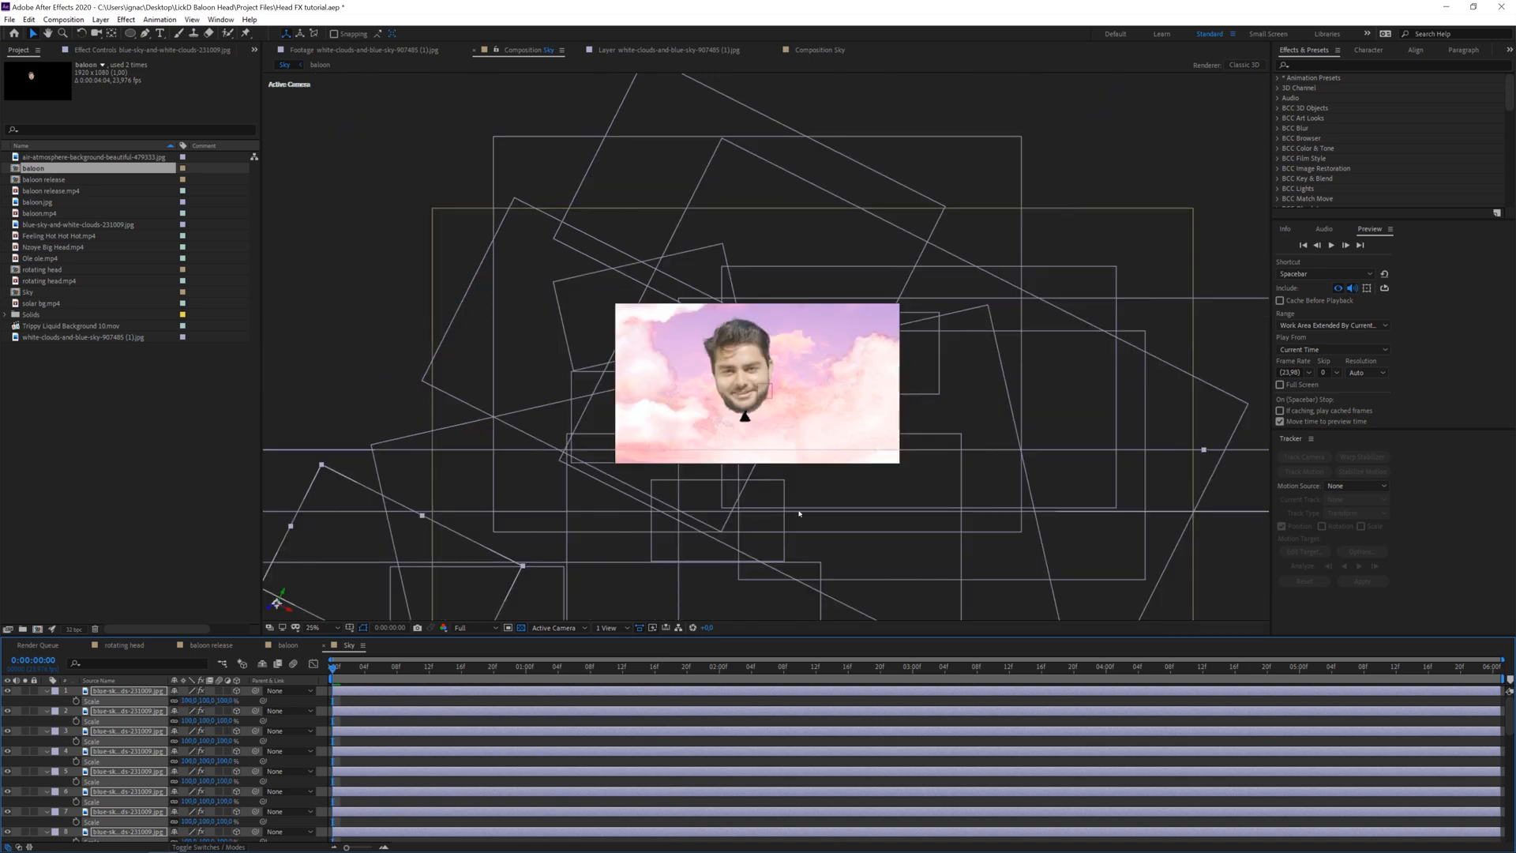
key("comma")
key("comma")
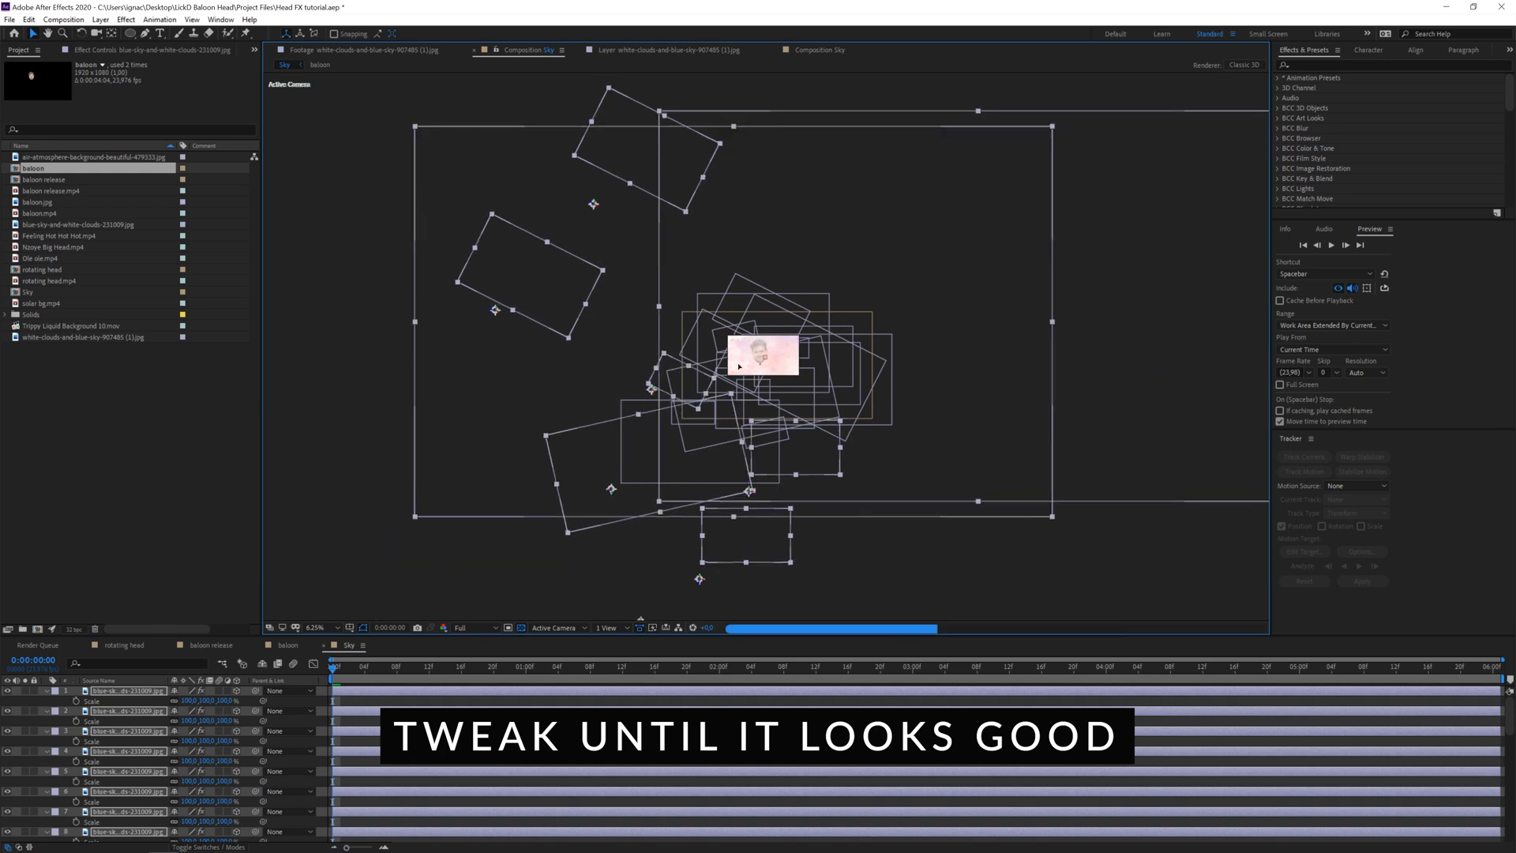
left_click(978, 218)
left_click_drag(978, 218, 805, 414)
key("shift+slash")
key("space")
Parent the baloon layer to Null 2 and scrub through the timeline to check the head's movement.
scroll(118, 724, "down", 8)
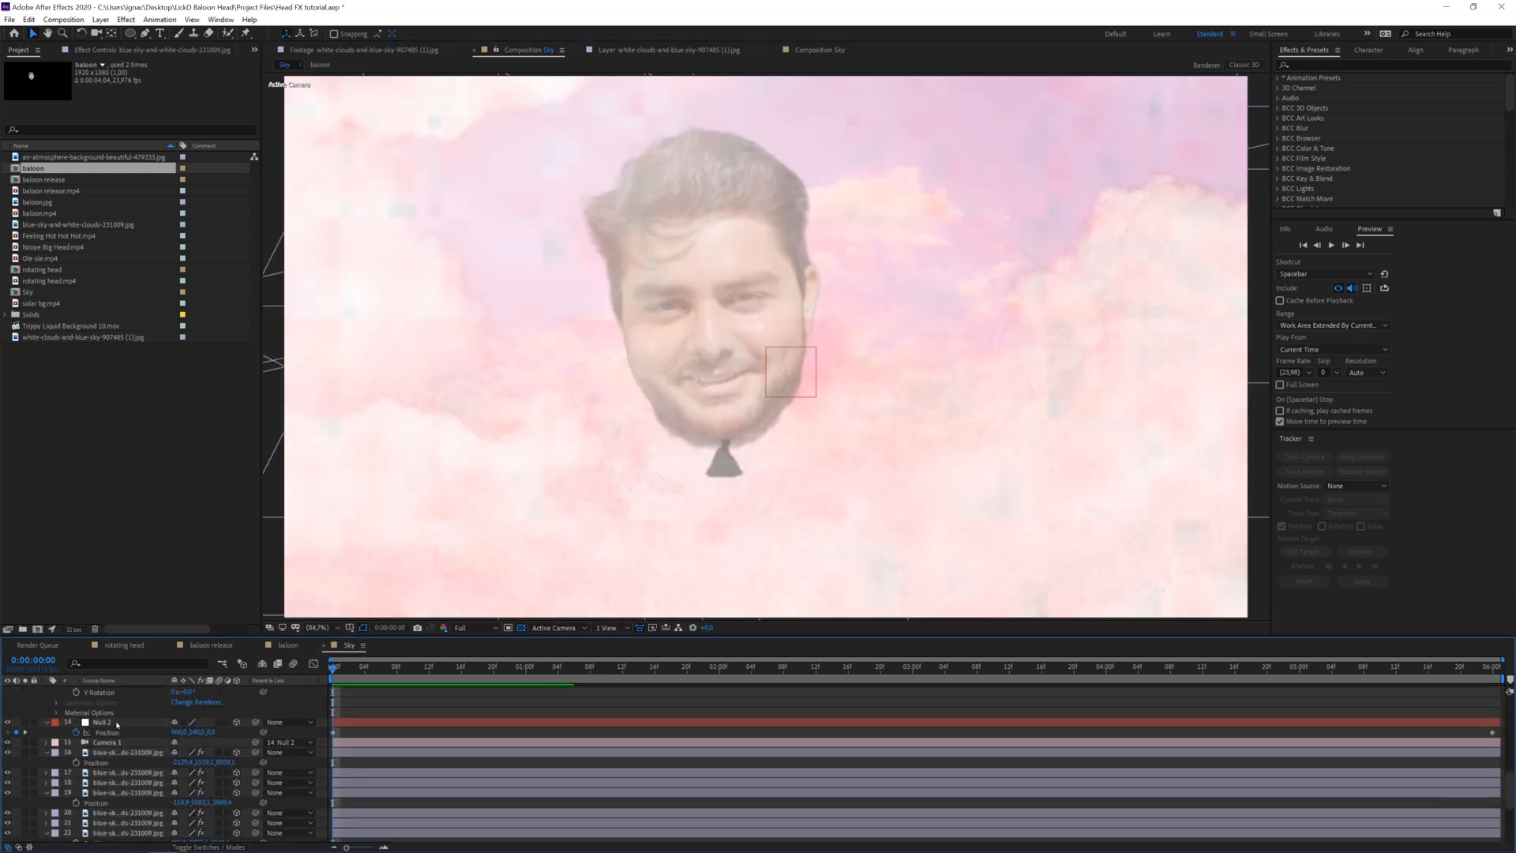
scroll(119, 724, "up", 8)
mouse_move(349, 672)
left_mouse_down()
mouse_move(534, 677)
mouse_move(330, 673)
left_mouse_up()
scroll(135, 723, "up", 3)
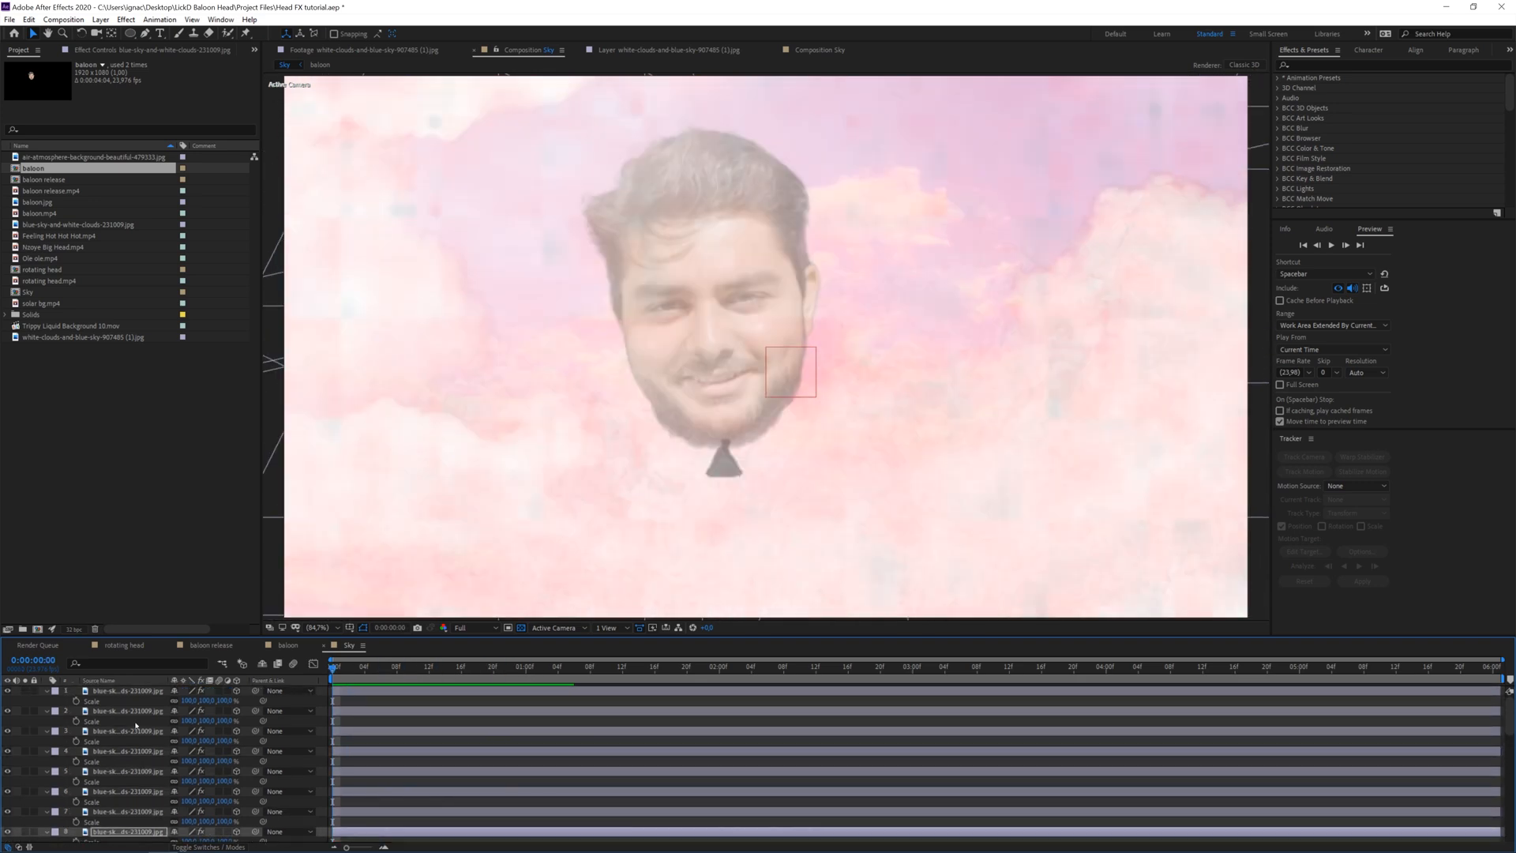
scroll(135, 723, "down", 5)
scroll(123, 776, "down", 1)
left_click(117, 754)
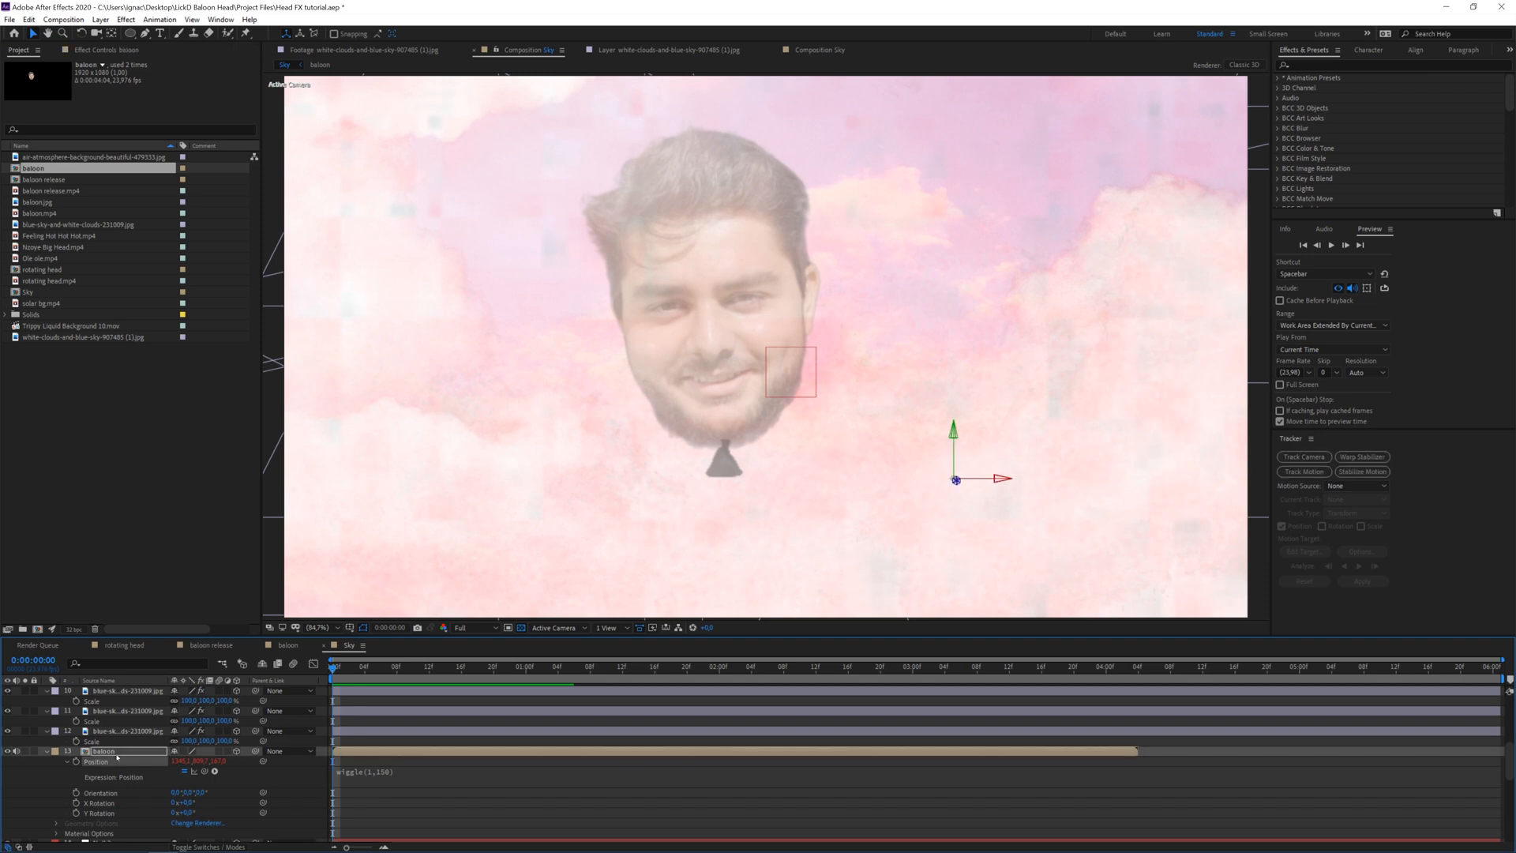
left_click_drag(202, 778, 115, 809)
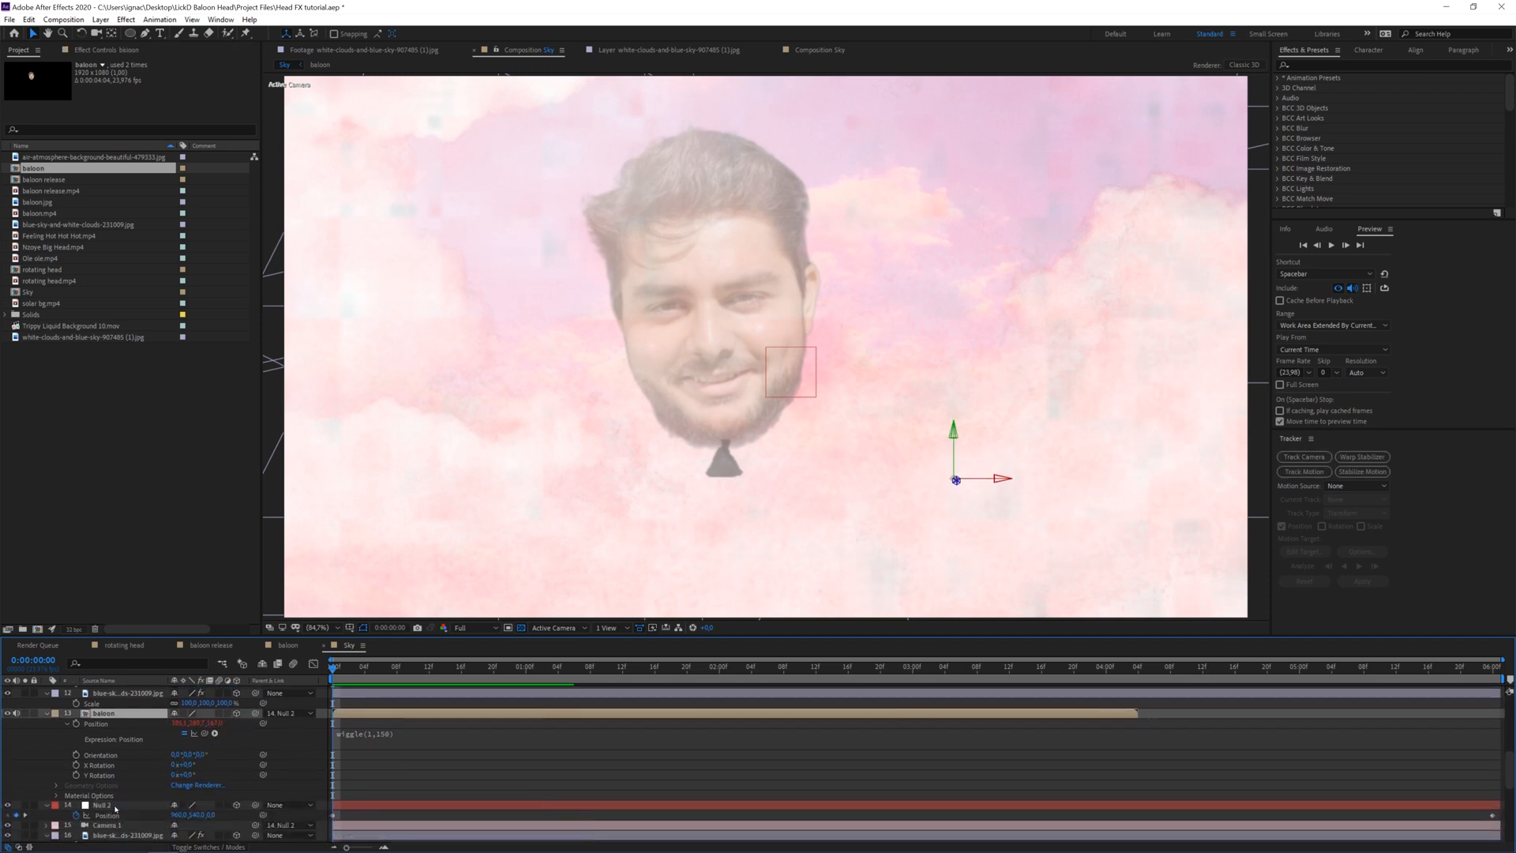
left_click(393, 789)
left_click_drag(334, 668, 1051, 719)
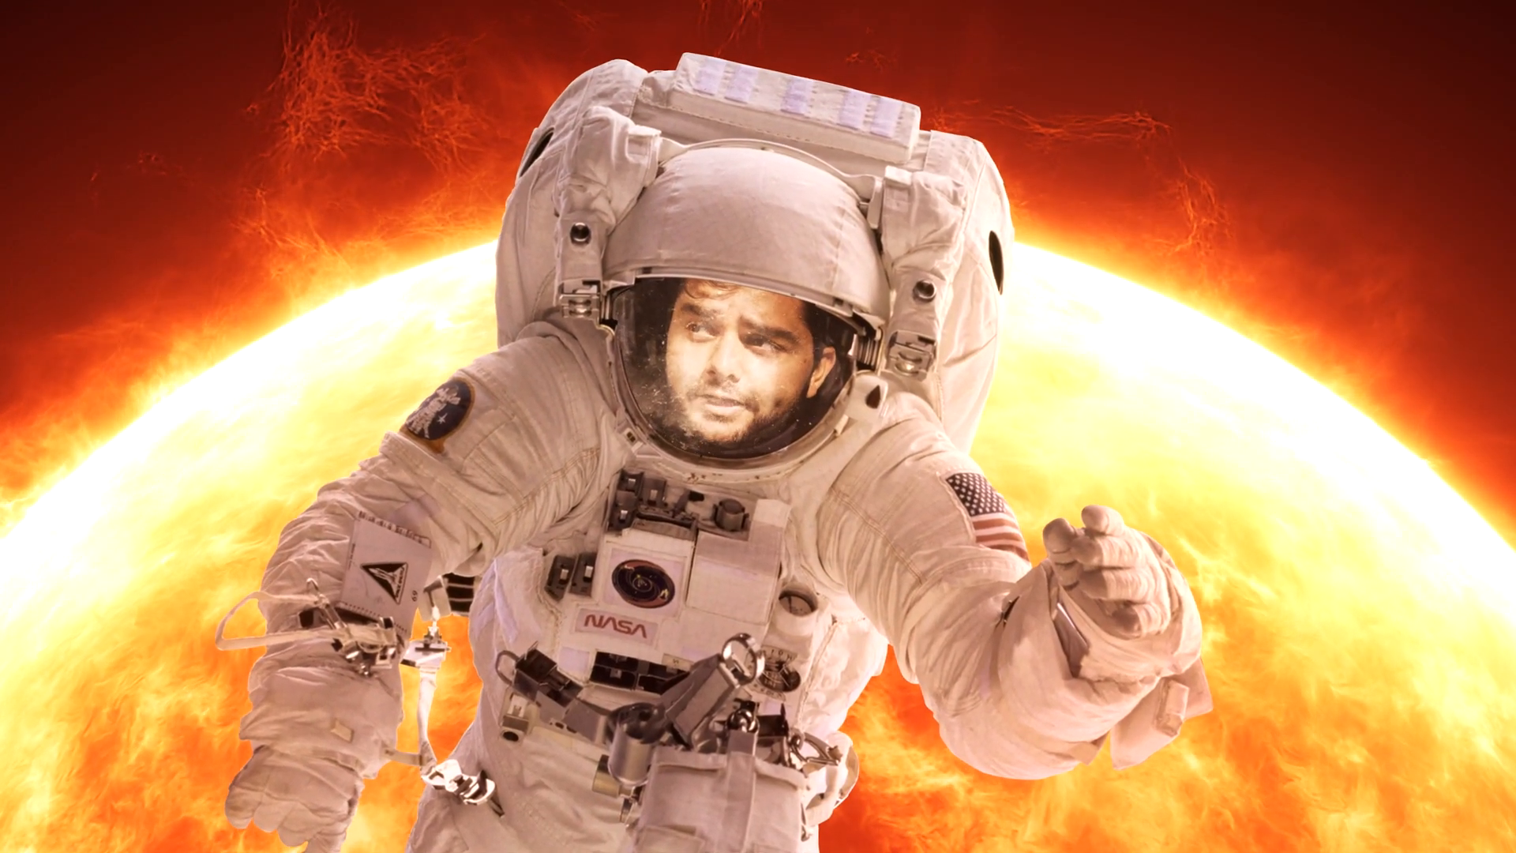
Import astronaut.psd as a composition with editable layer styles.
left_click(291, 234)
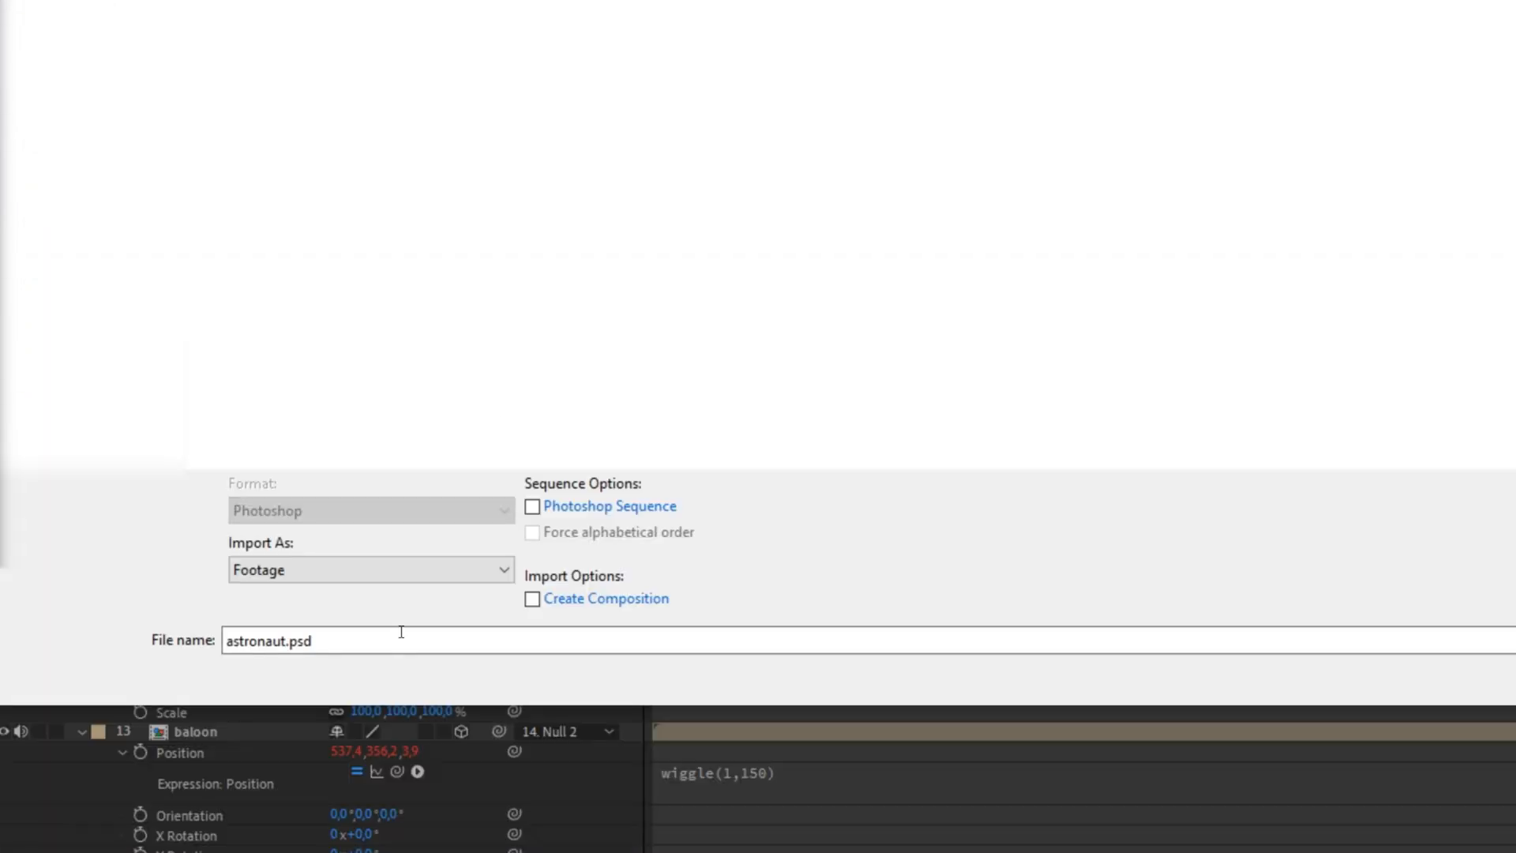
left_click(294, 576)
left_click(277, 595)
key("Return")
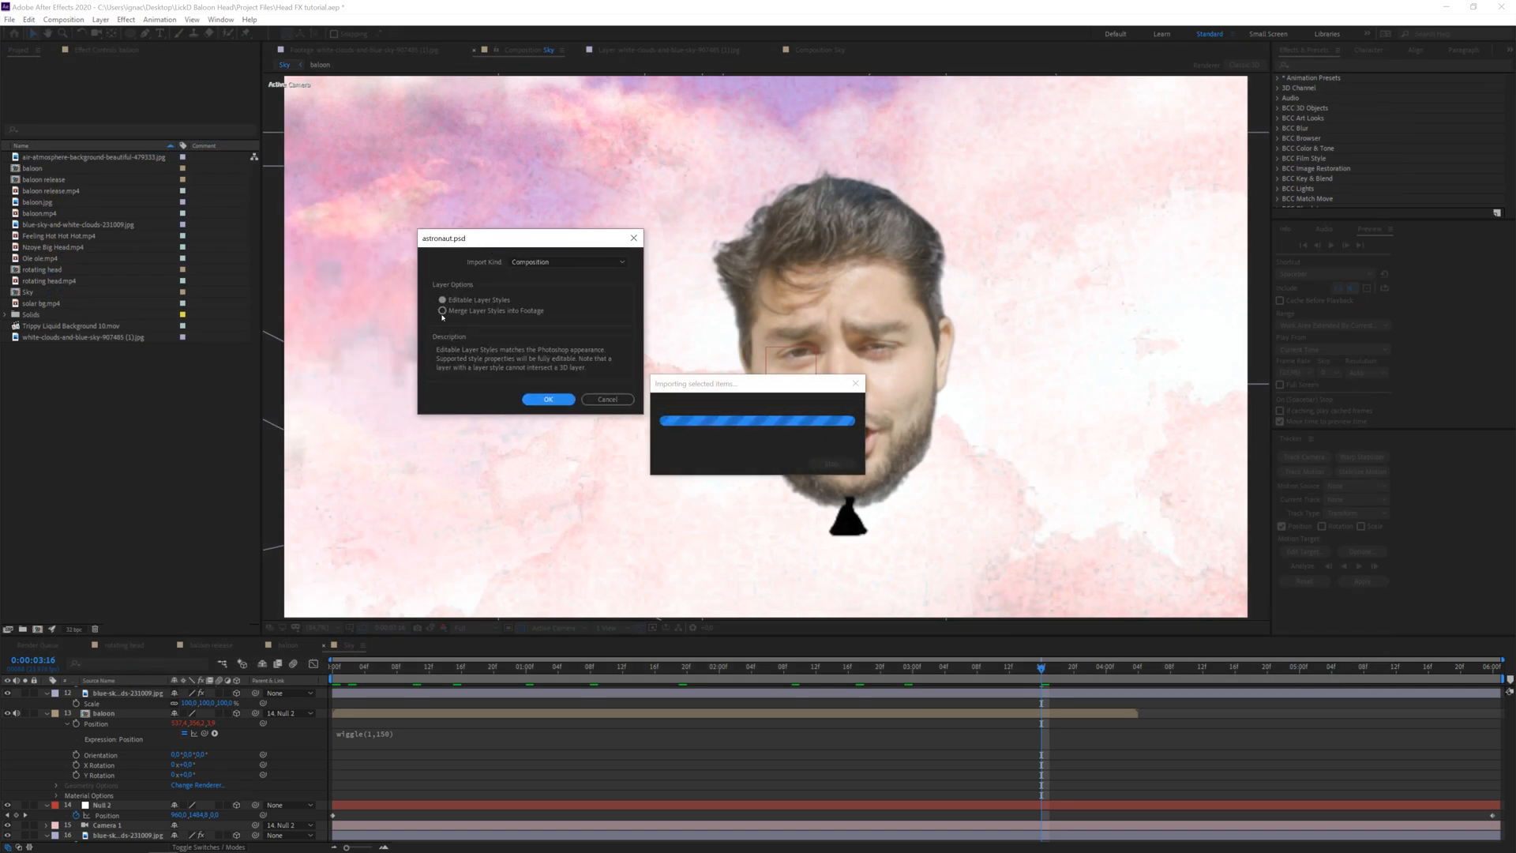
left_click(562, 398)
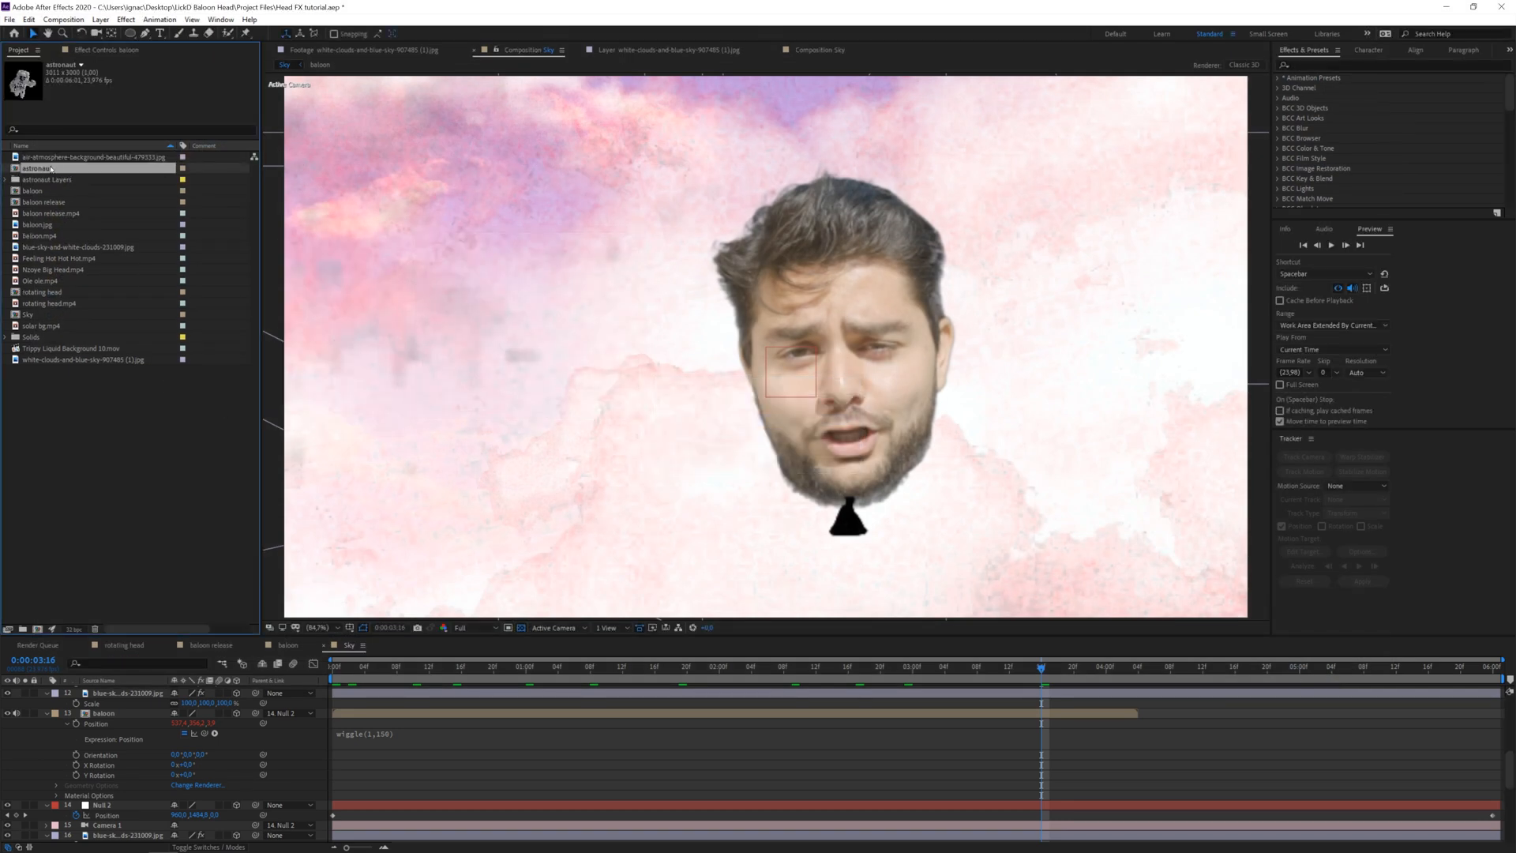
Open the astronaut composition and toggle Layer 1's visibility to check the helmet glass.
double_click(51, 168)
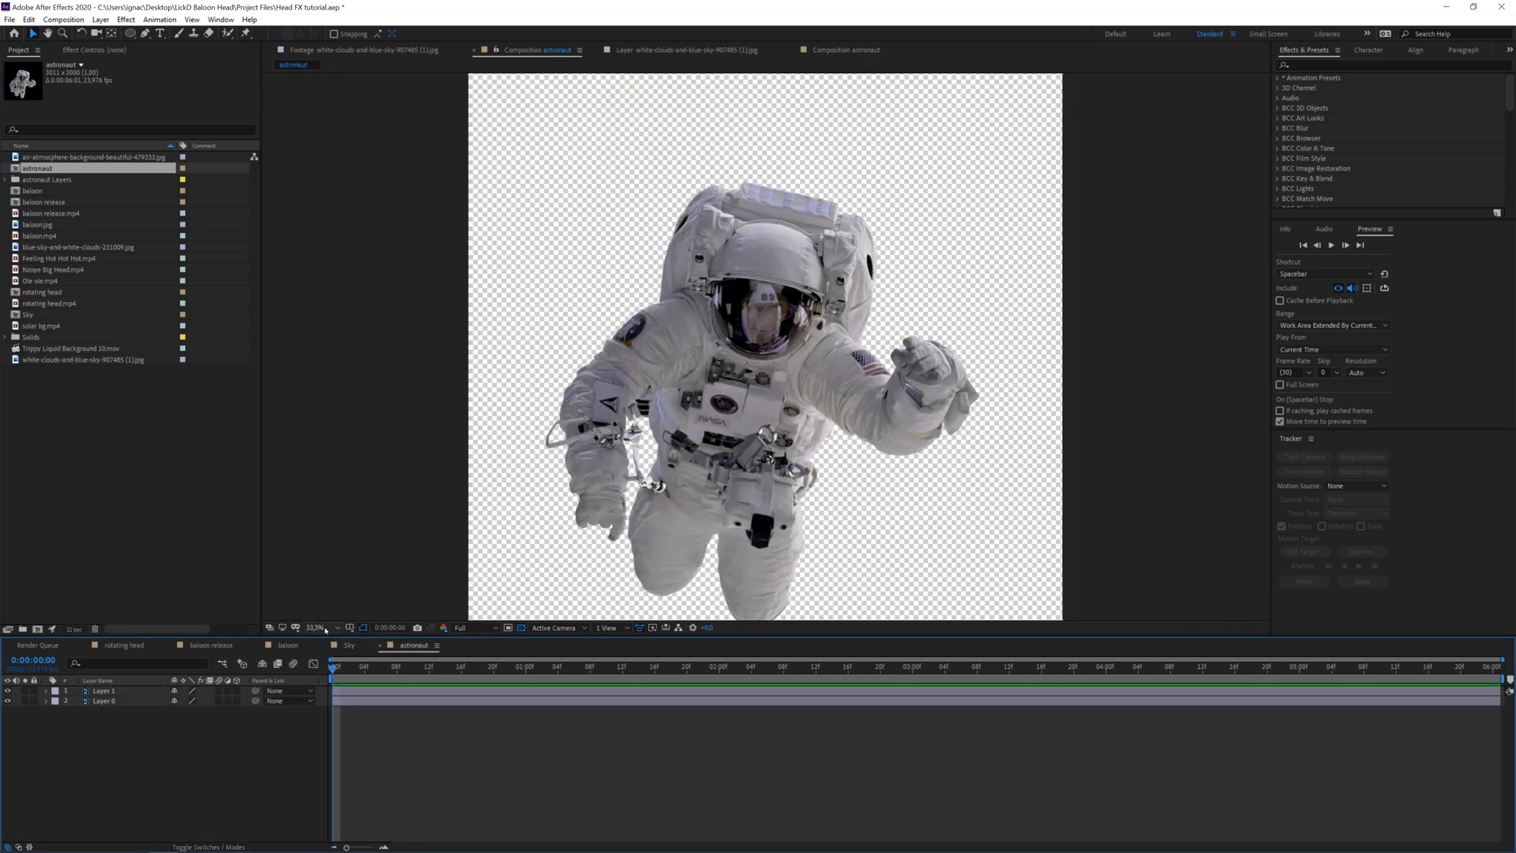
left_click(8, 691)
left_click(9, 691)
left_click(9, 691)
left_click(8, 691)
Create a composition-sized Dark Royal Blue solid and place it at the bottom of the astronaut layers.
right_click(127, 772)
mouse_move(170, 635)
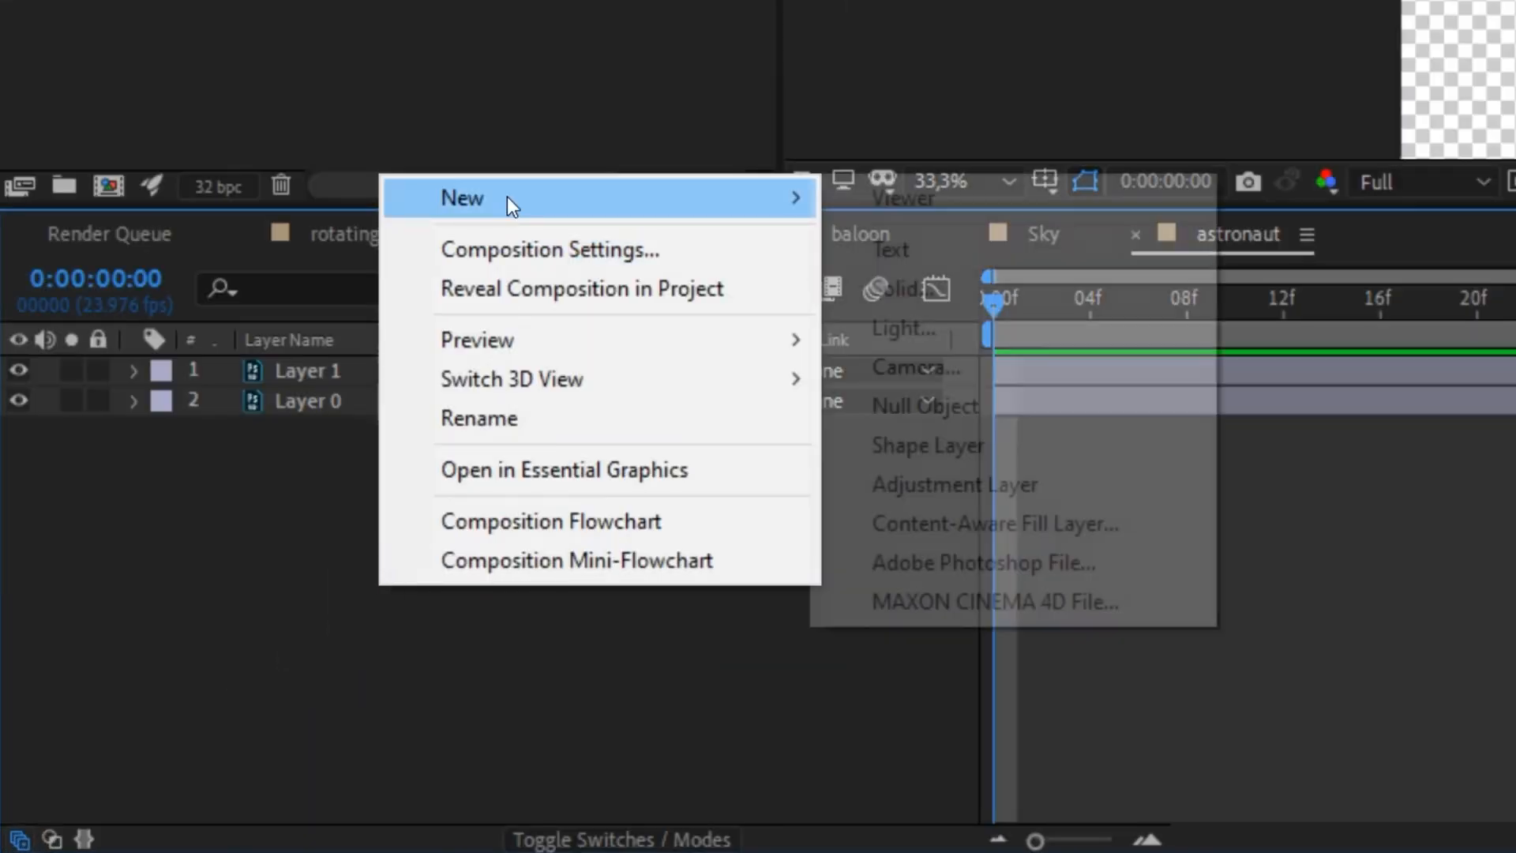
left_click(284, 662)
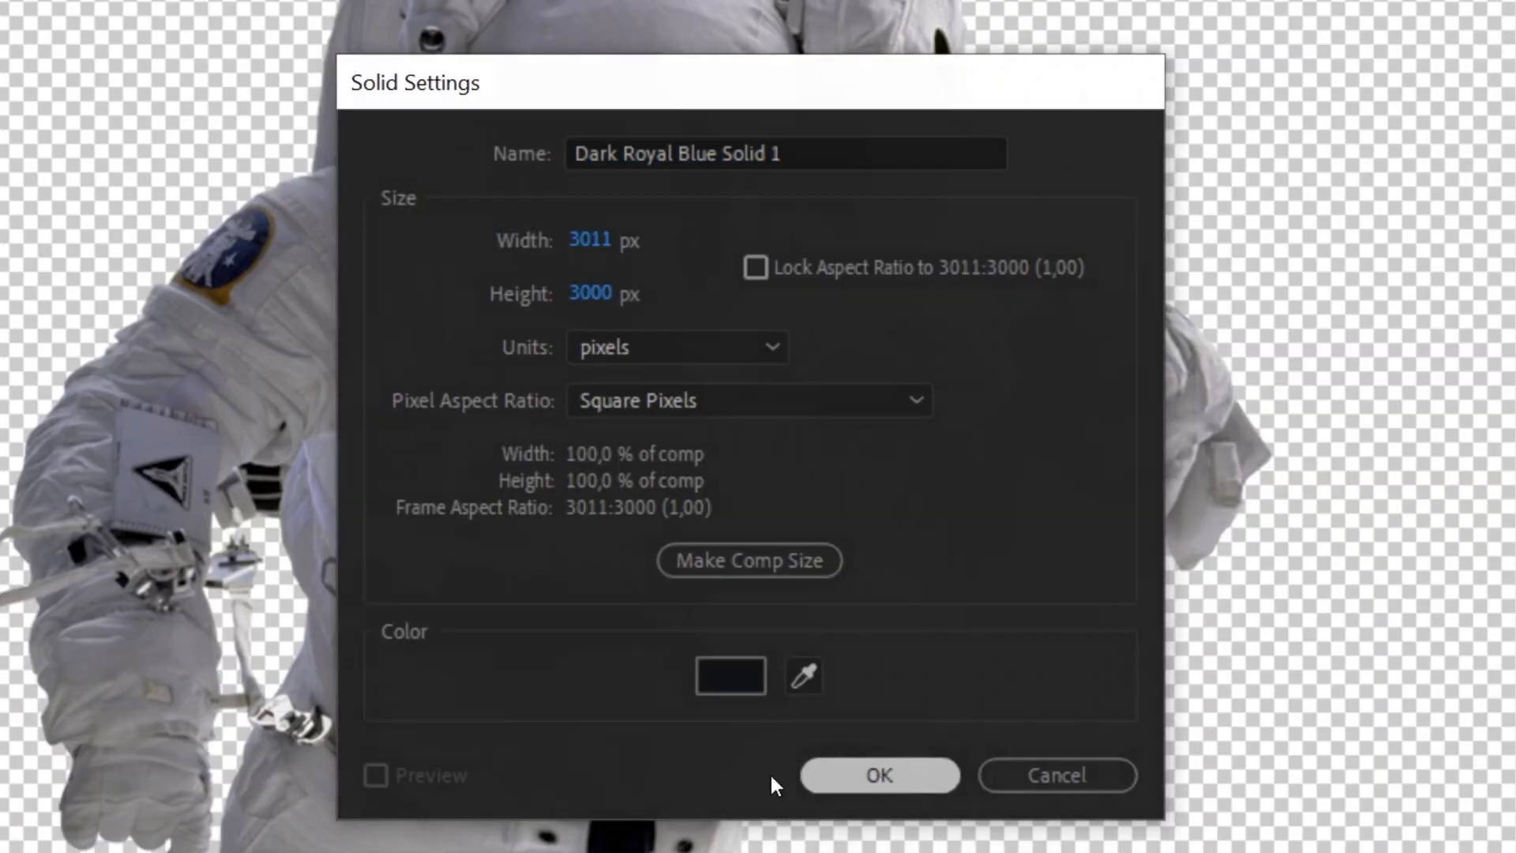
left_click(873, 771)
left_click_drag(366, 466, 365, 465)
Duplicate Layer 1 and move the copy directly above the dark solid.
left_click(272, 365)
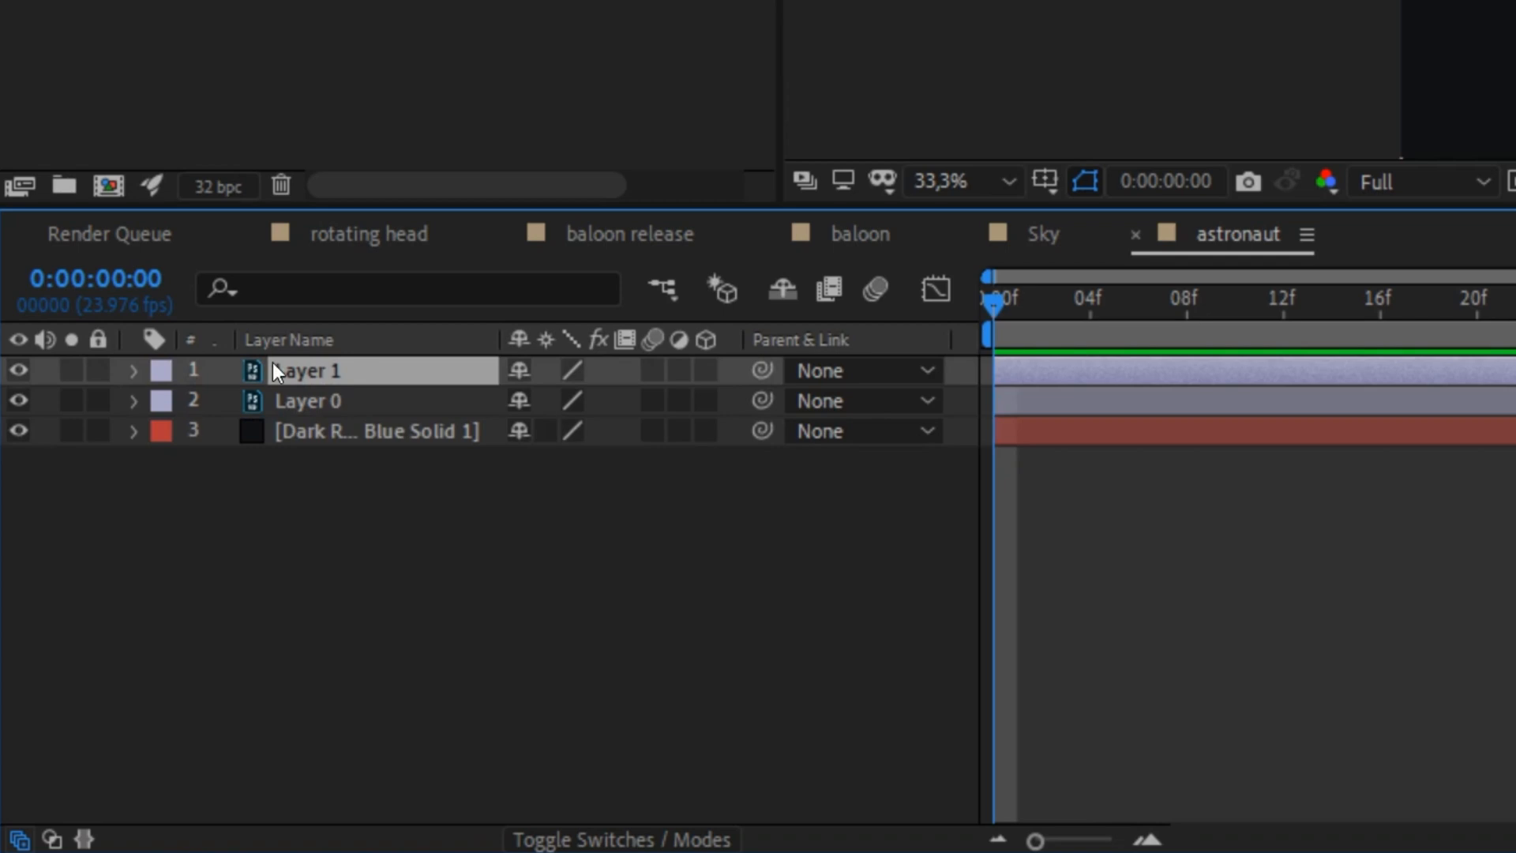
left_click(92, 370)
left_click(96, 371)
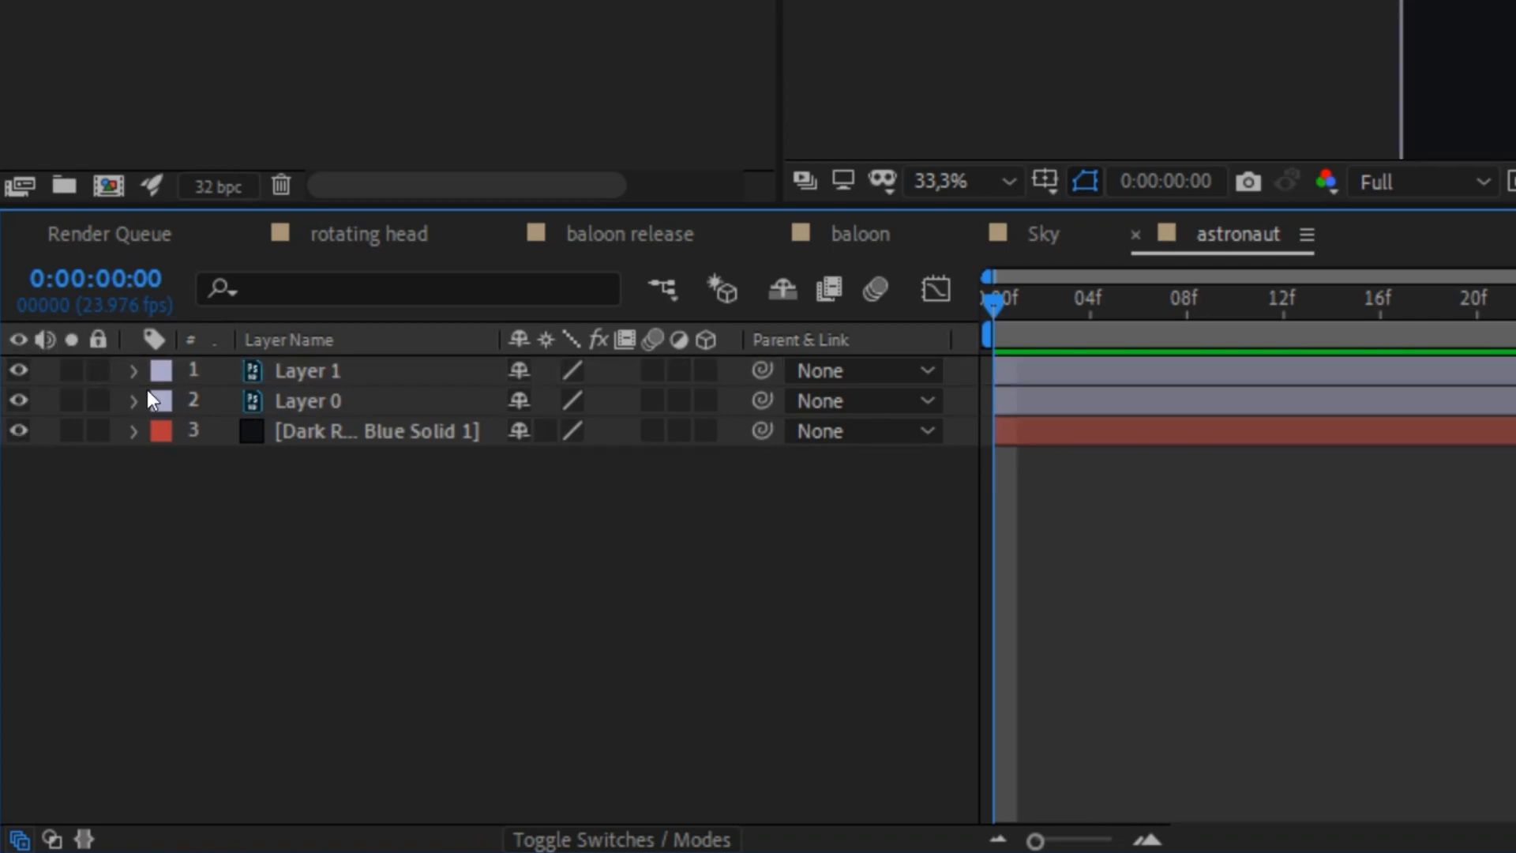
left_click(344, 372)
key("ctrl+d")
left_click_drag(344, 370, 334, 444)
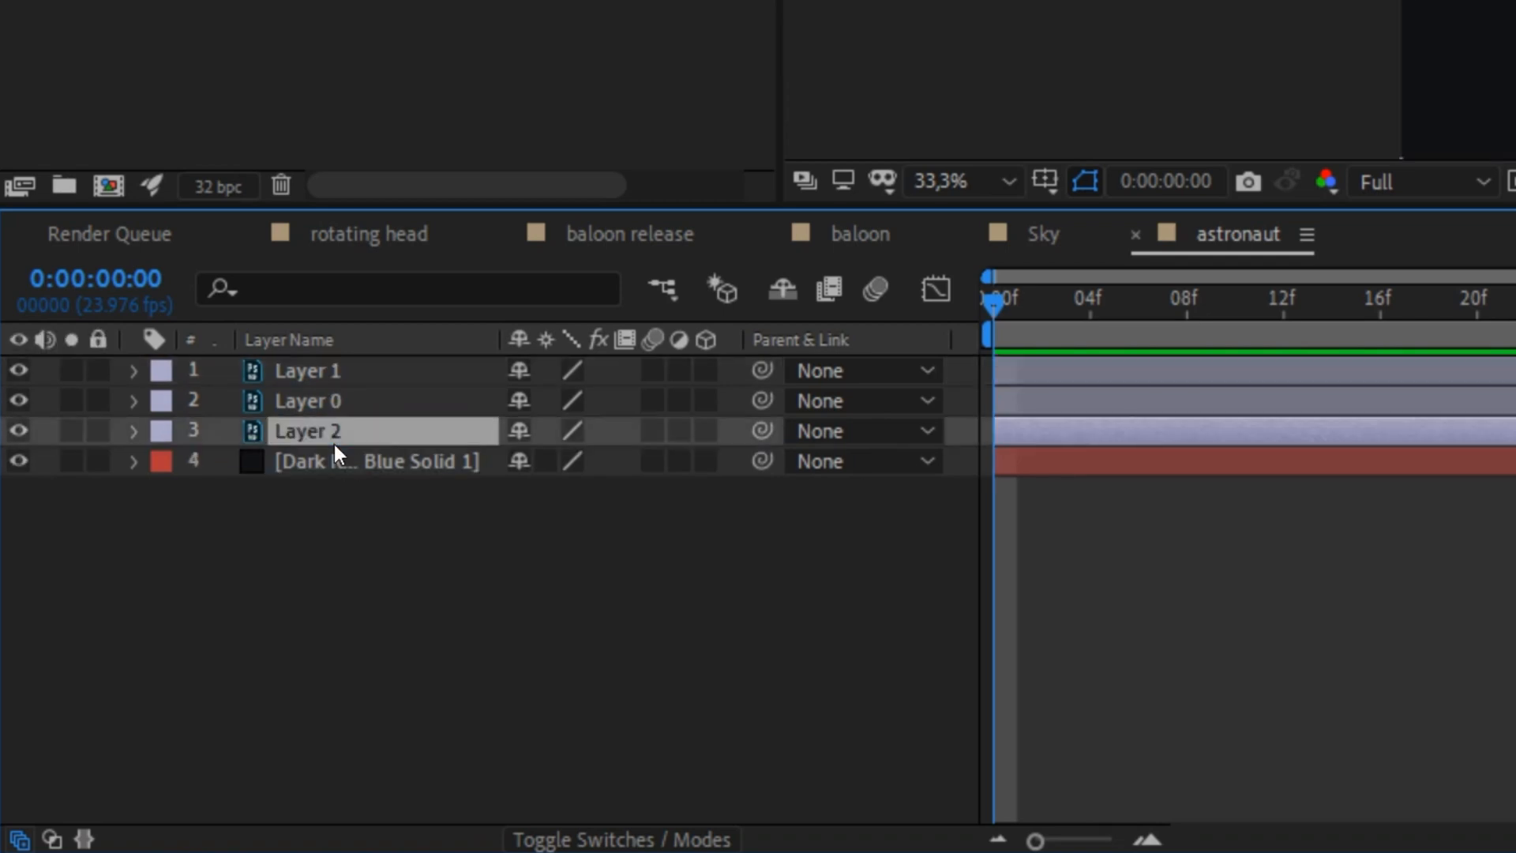
Set the dark solid's track matte to Alpha using Layer 2, and check the visor with Layer 1 hidden.
left_click(368, 461)
left_click(643, 839)
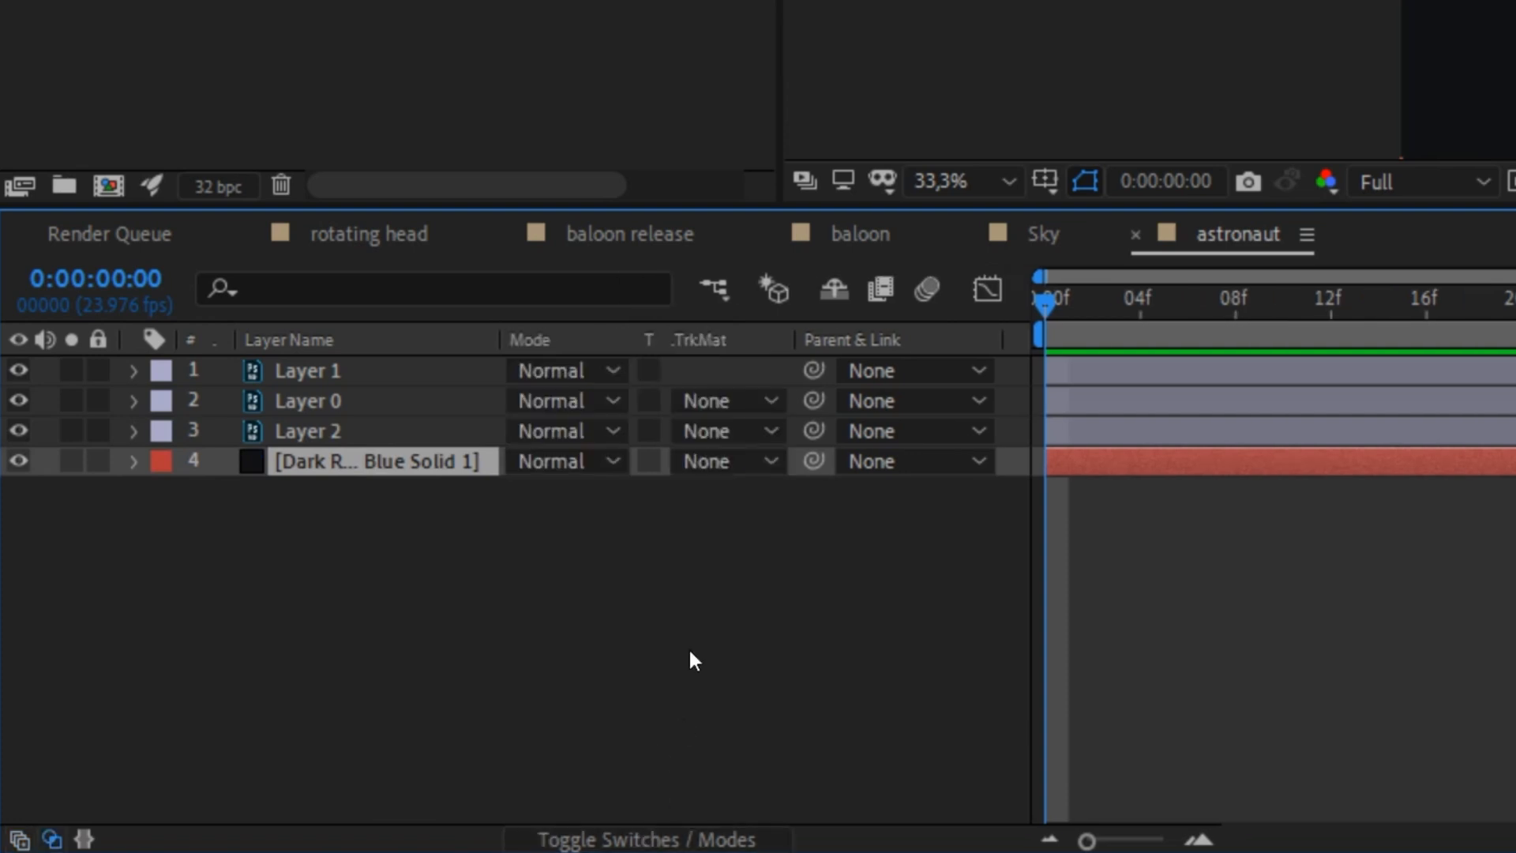
left_click(711, 461)
left_click(765, 551)
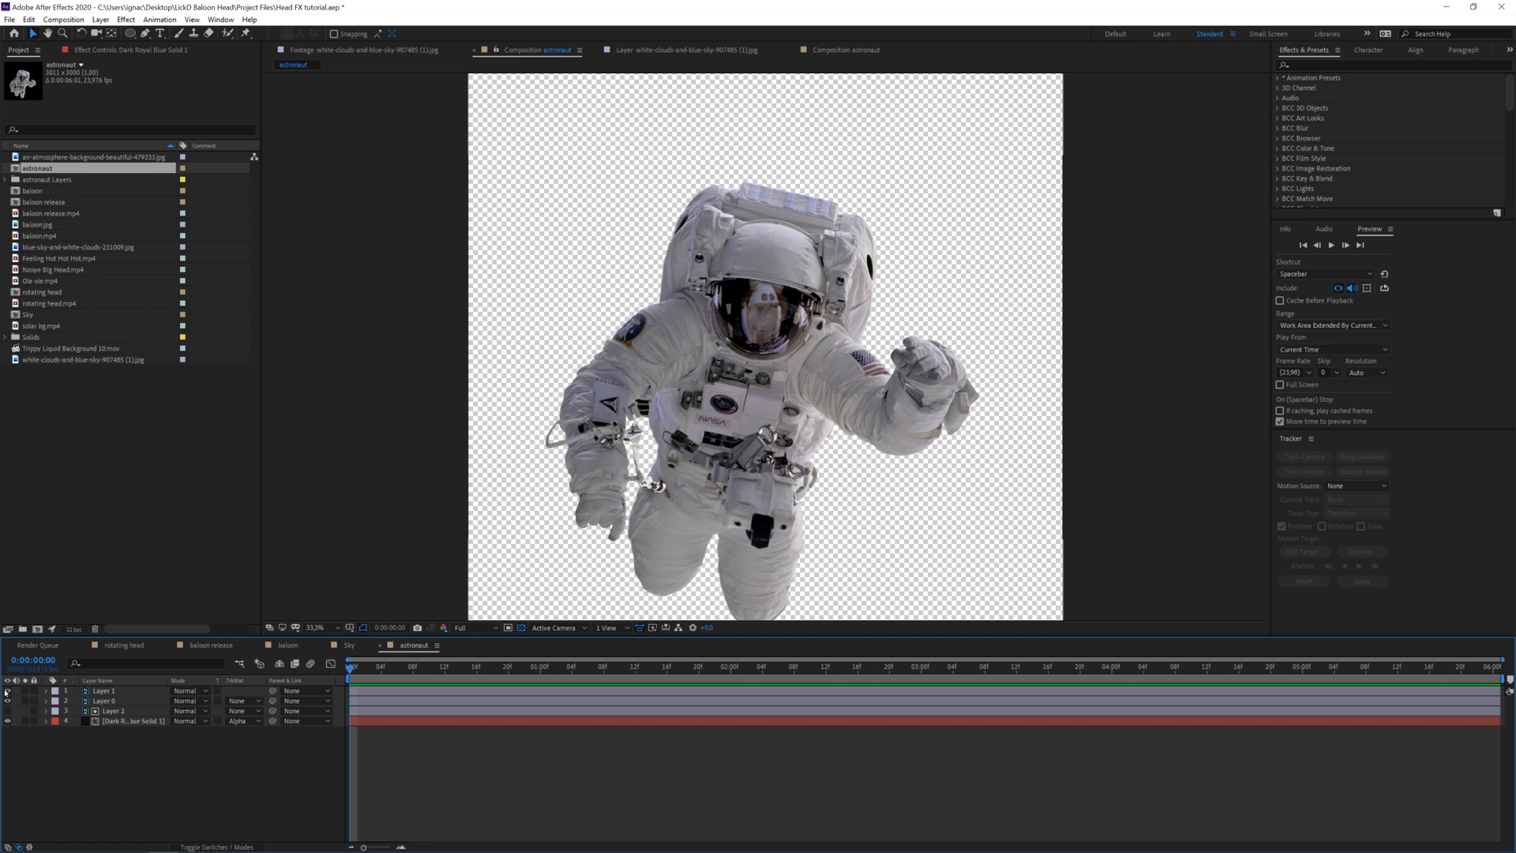
left_click(7, 691)
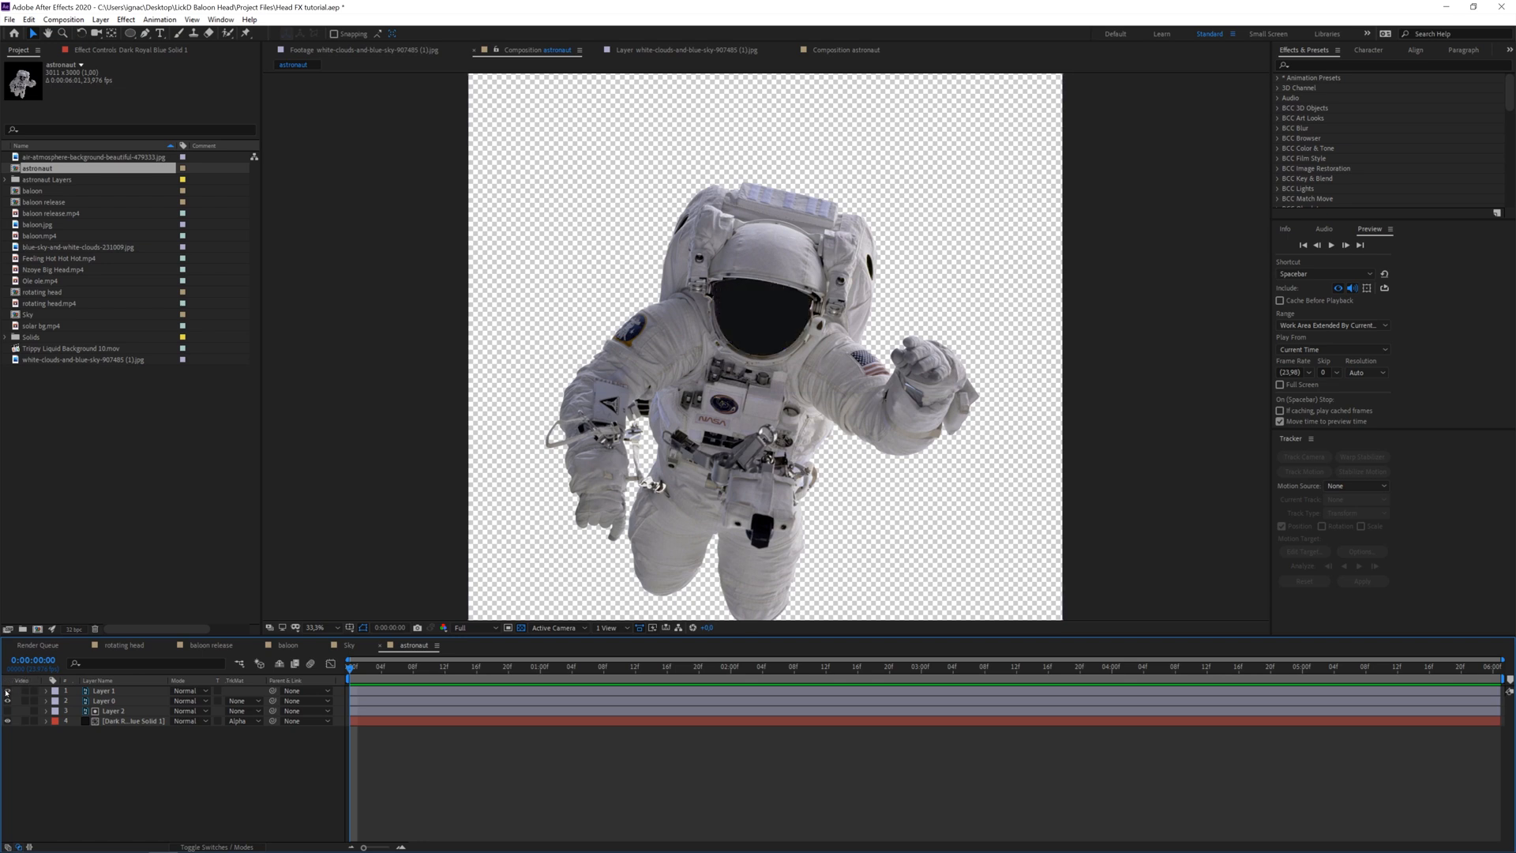
left_click(7, 691)
Copy the masked head video layer from the baloon composition into the astronaut composition.
left_click(77, 258)
double_click(88, 259)
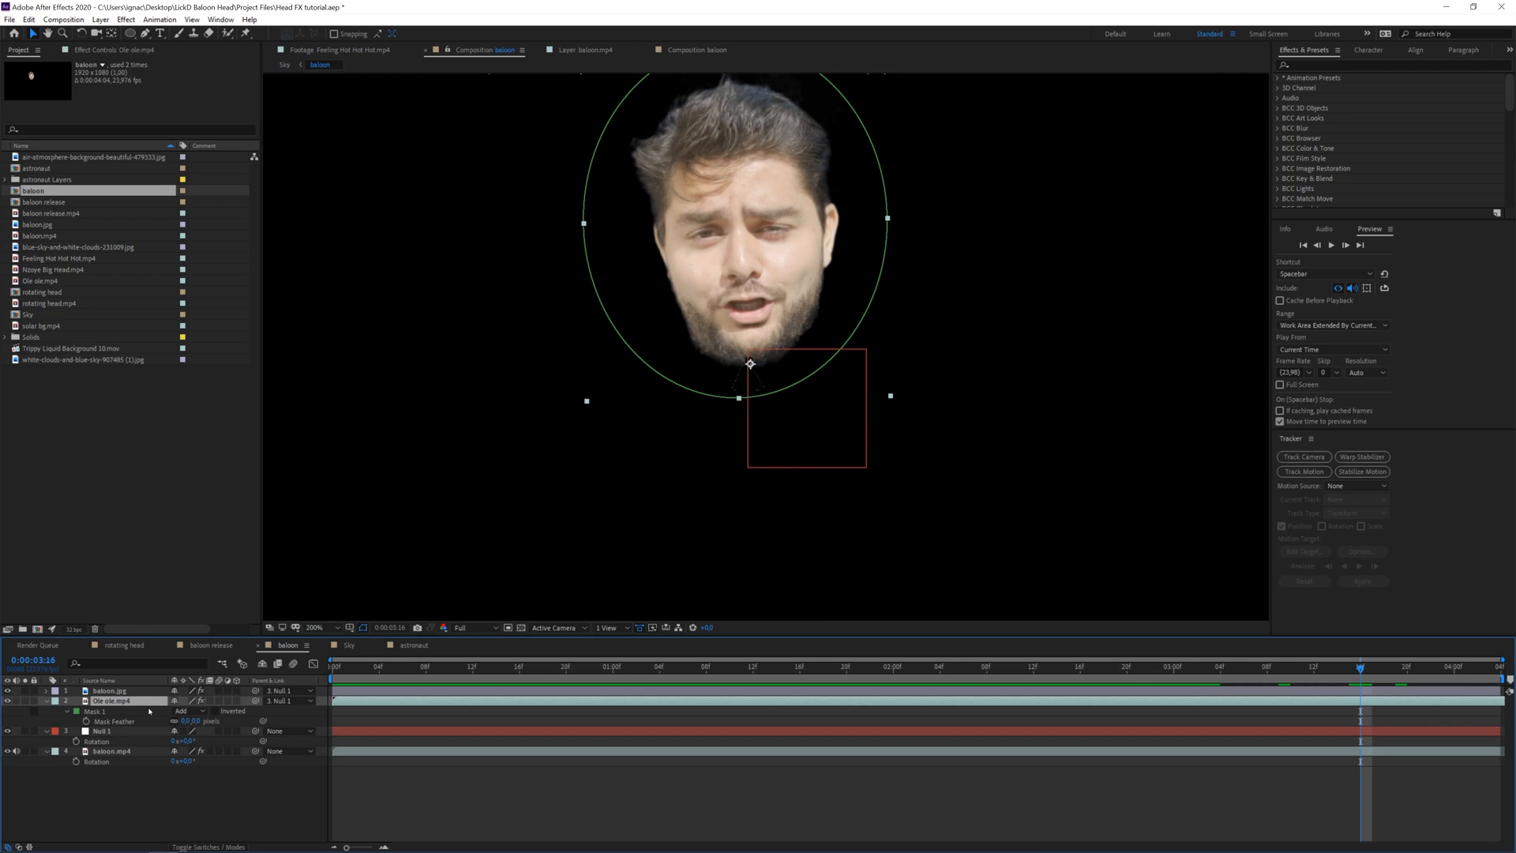
left_click(400, 646)
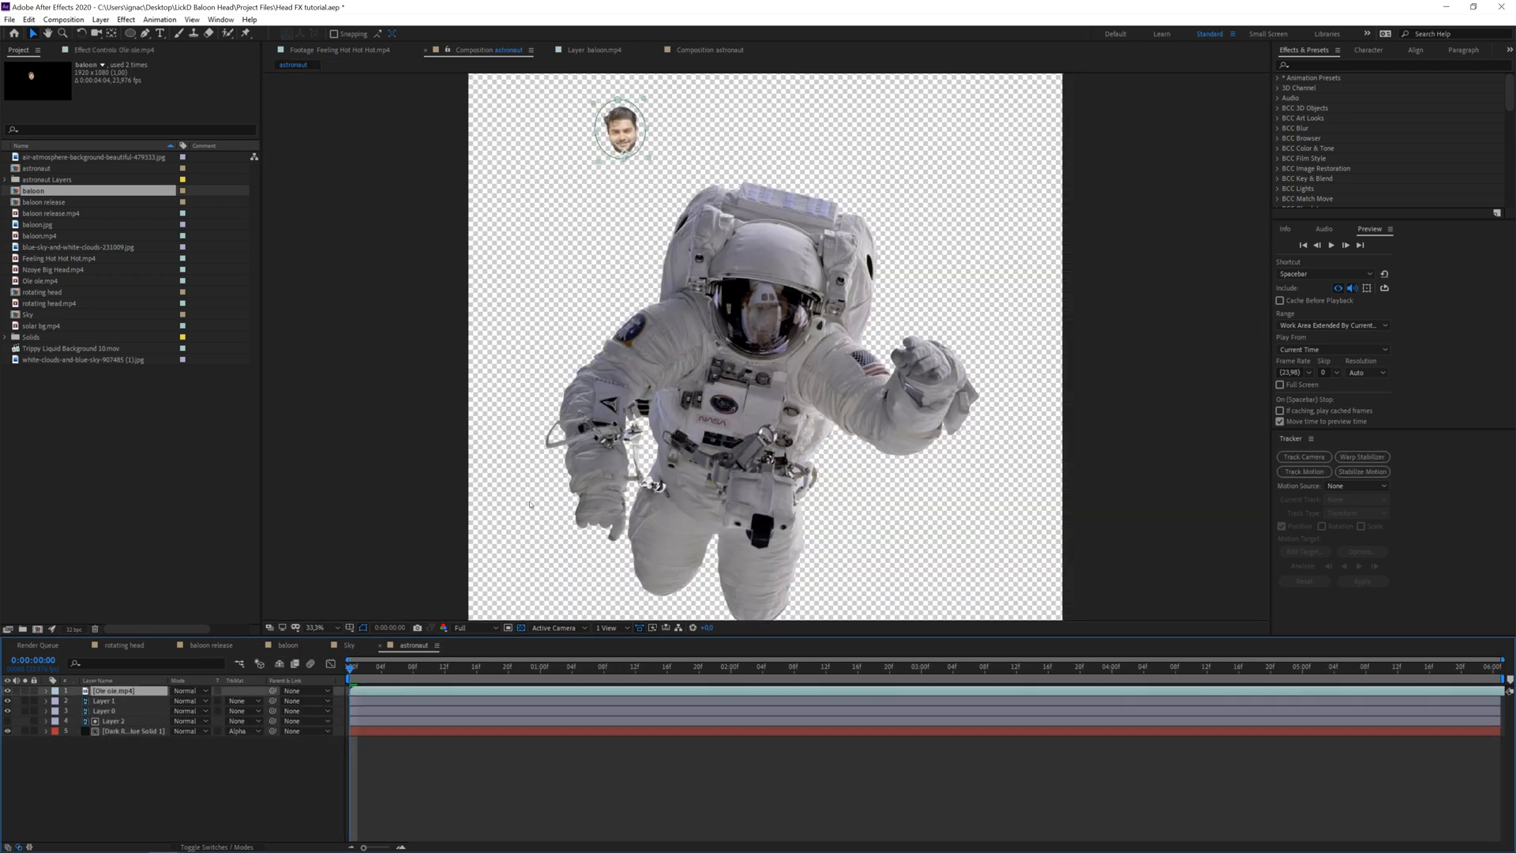
Enlarge the pasted head and position it over the astronaut's helmet visor.
key("s")
left_click_drag(204, 700, 239, 700)
left_click_drag(627, 110, 770, 315)
key("w")
key("v")
left_click_drag(769, 314, 756, 313)
Set the head's Scale to 115%, move it beneath Layer 1, and select Layer 1.
key("s")
key("s")
left_click_drag(203, 701, 221, 700)
left_click_drag(101, 695, 101, 714)
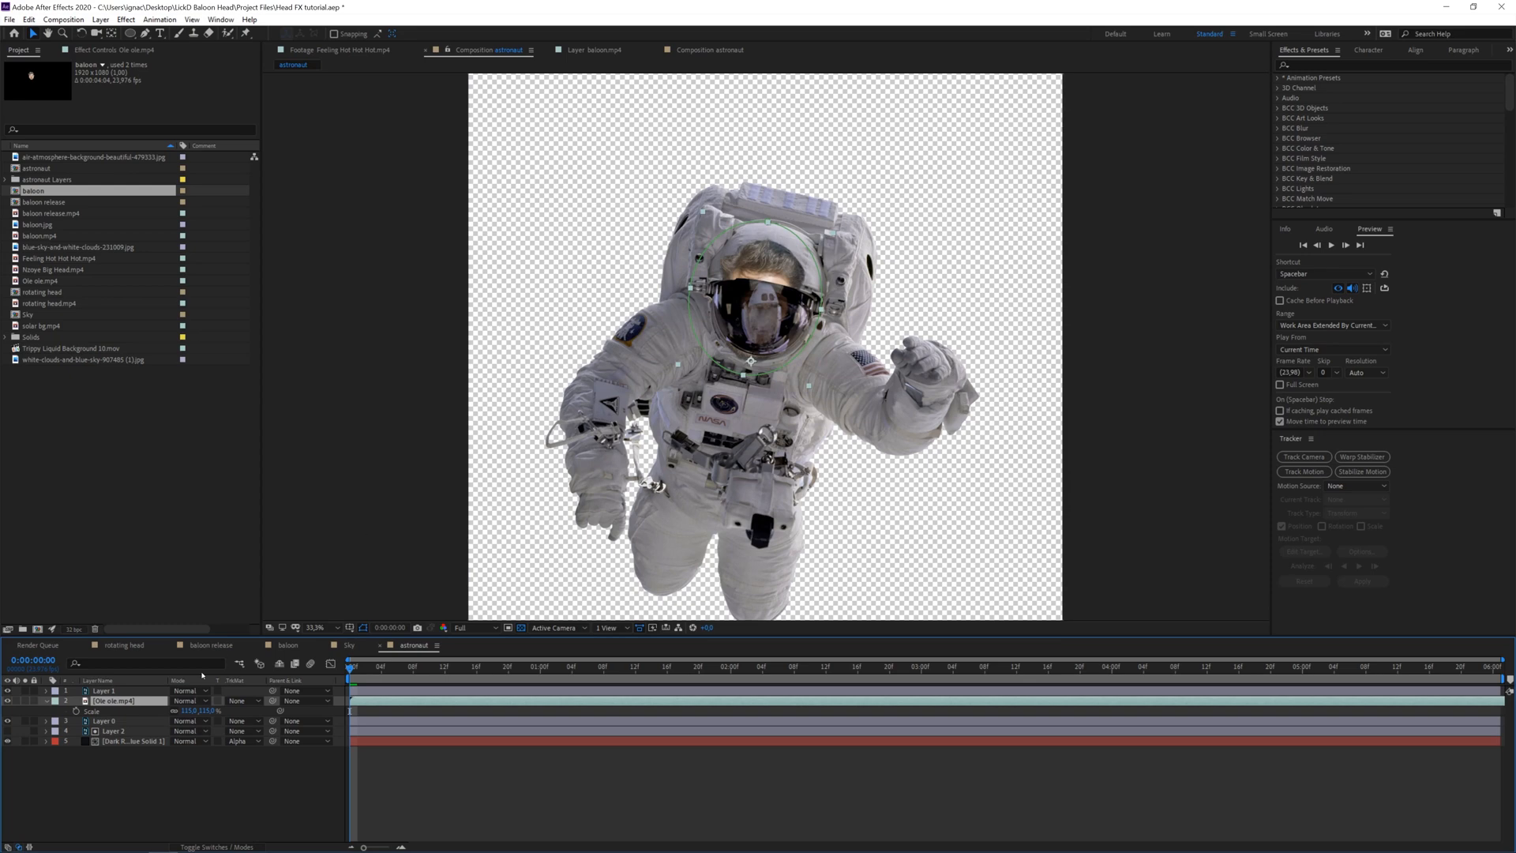
left_click(108, 691)
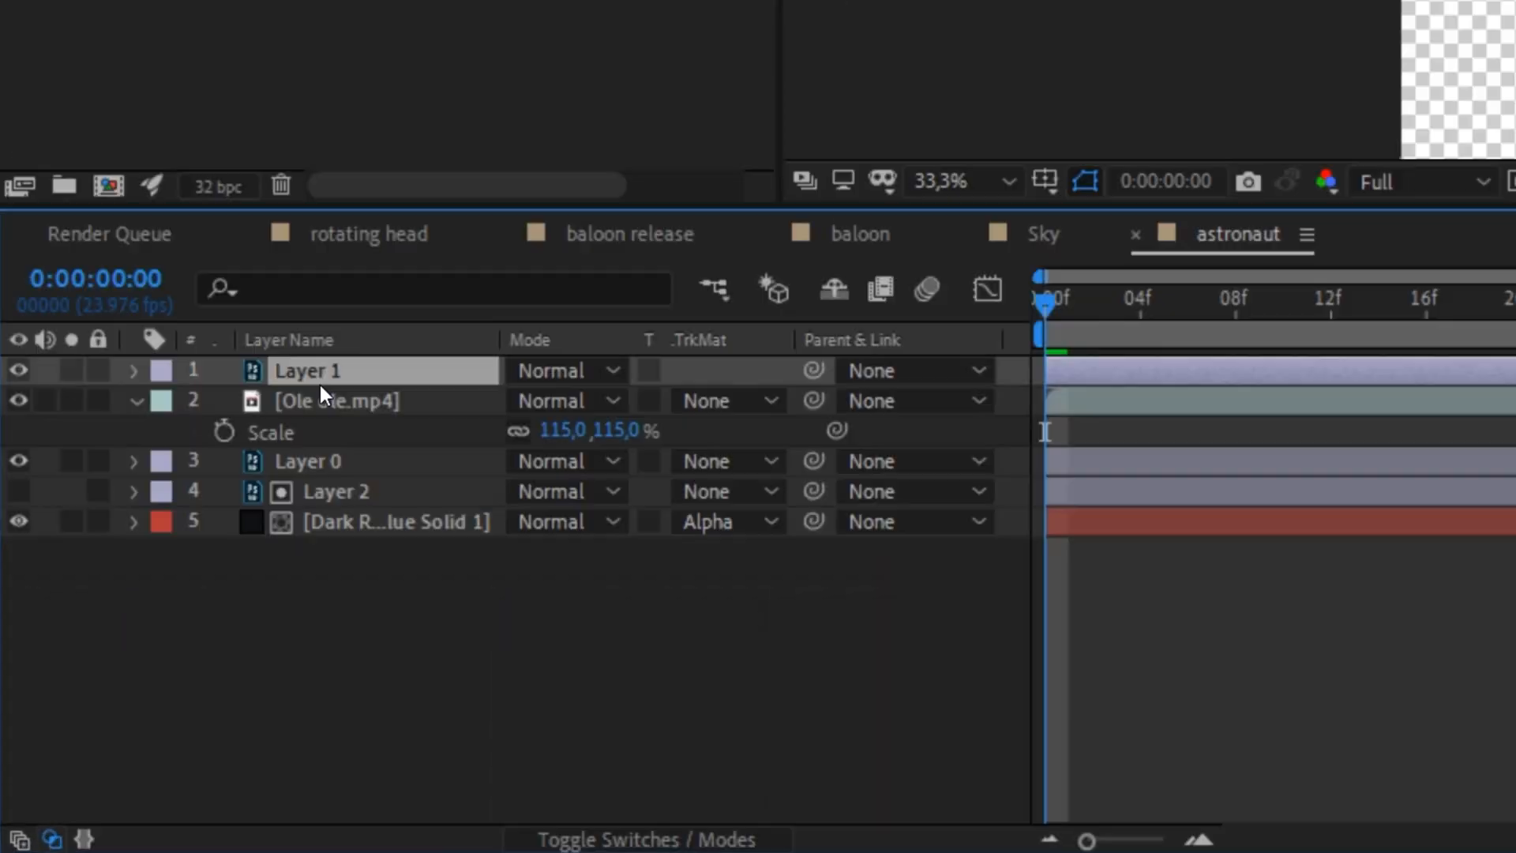
Duplicate Layer 1 and set the Ole ole.mp4 head layer's track matte to Alpha Matte "Layer 1".
key("ctrl+d")
left_click(344, 431)
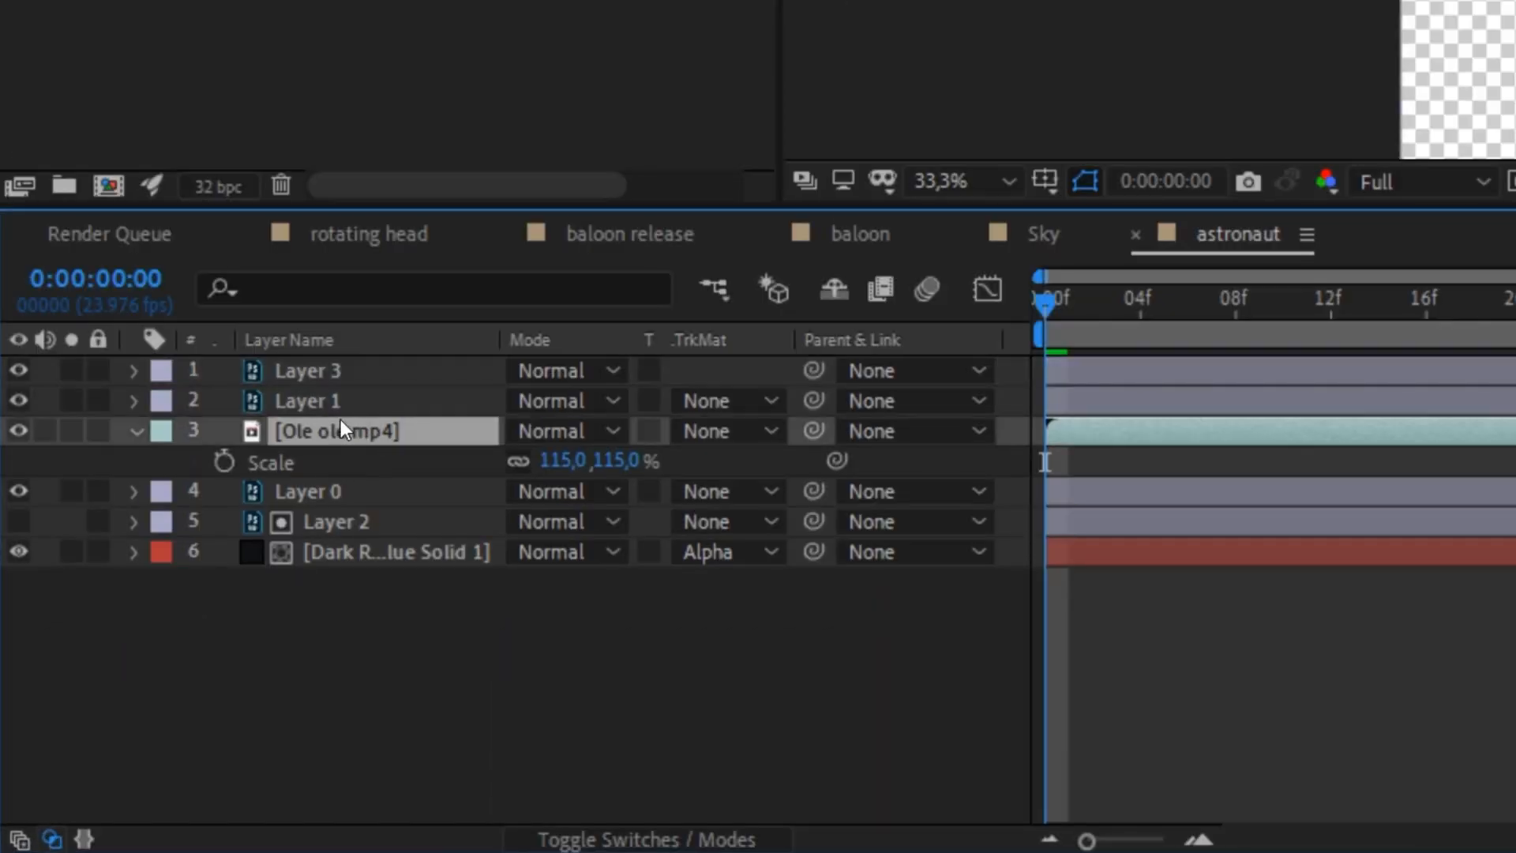
left_click(726, 438)
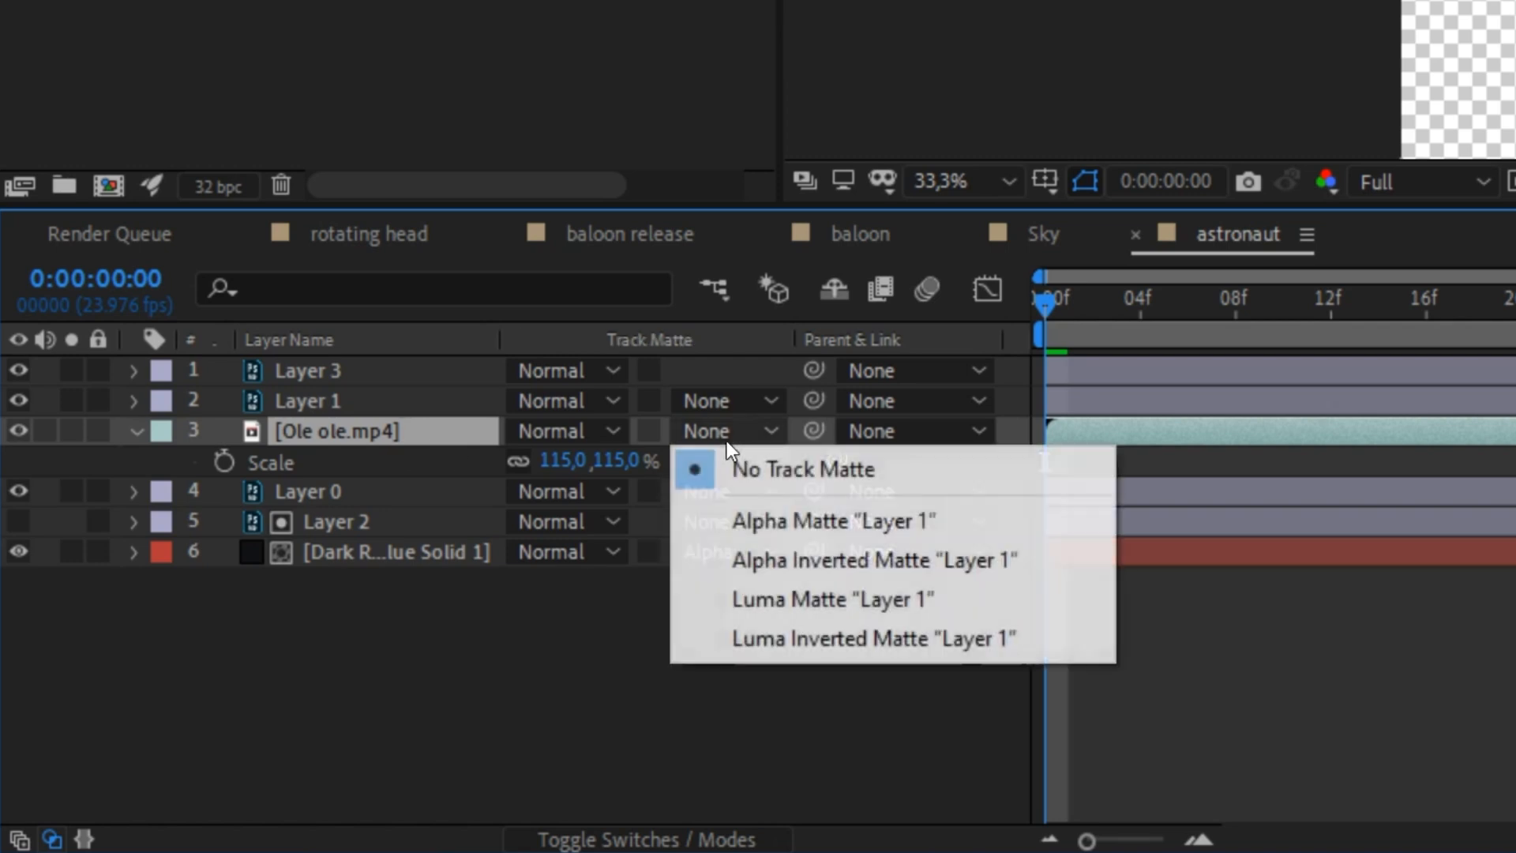
left_click(780, 518)
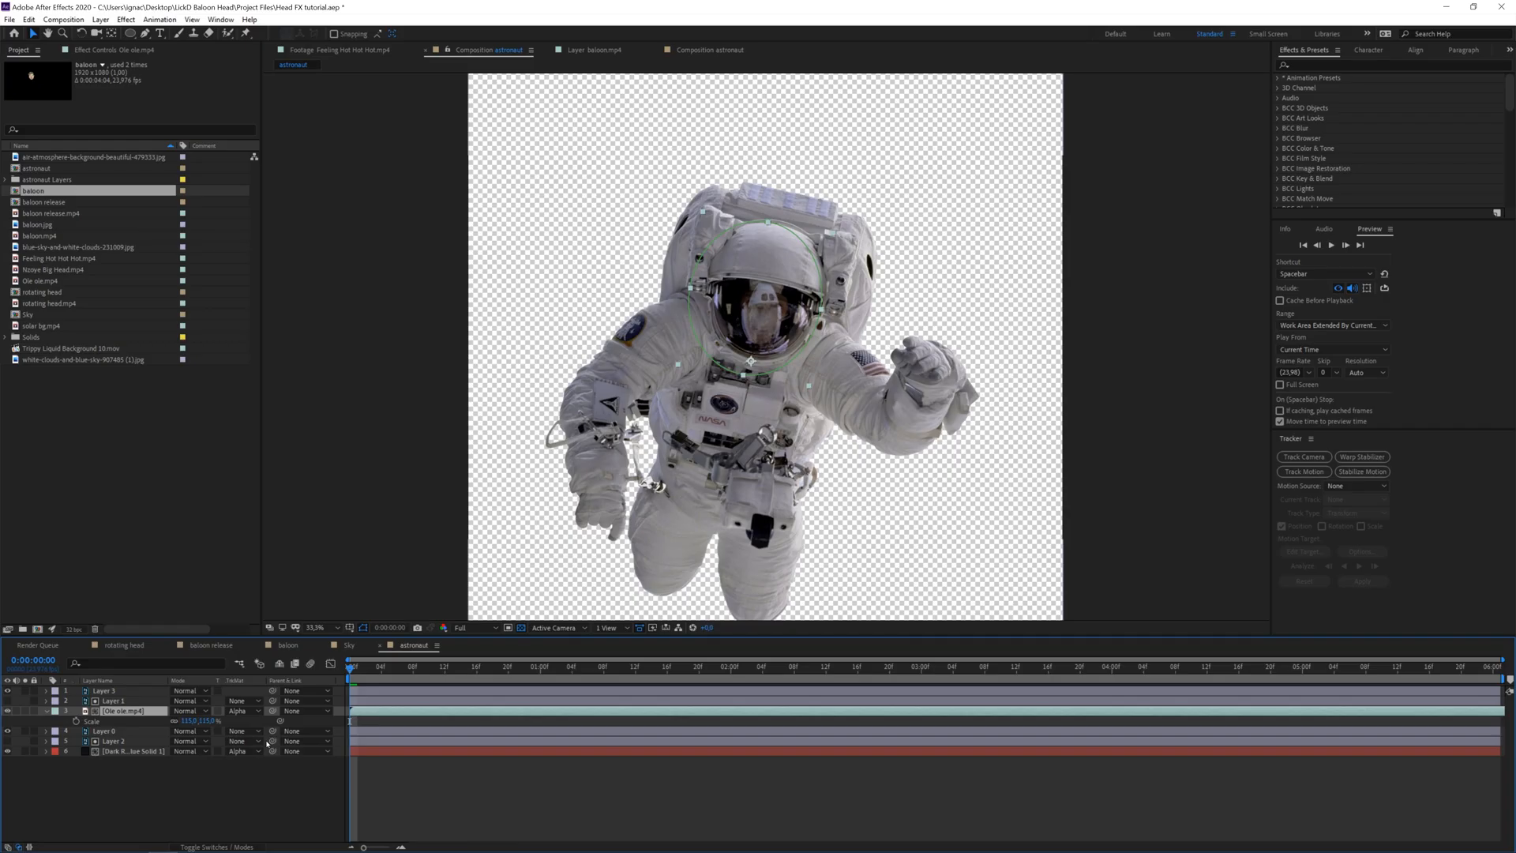
Check the head with Layer 3 hidden, restore that layer, and set its blending mode to Screen.
left_click(9, 691)
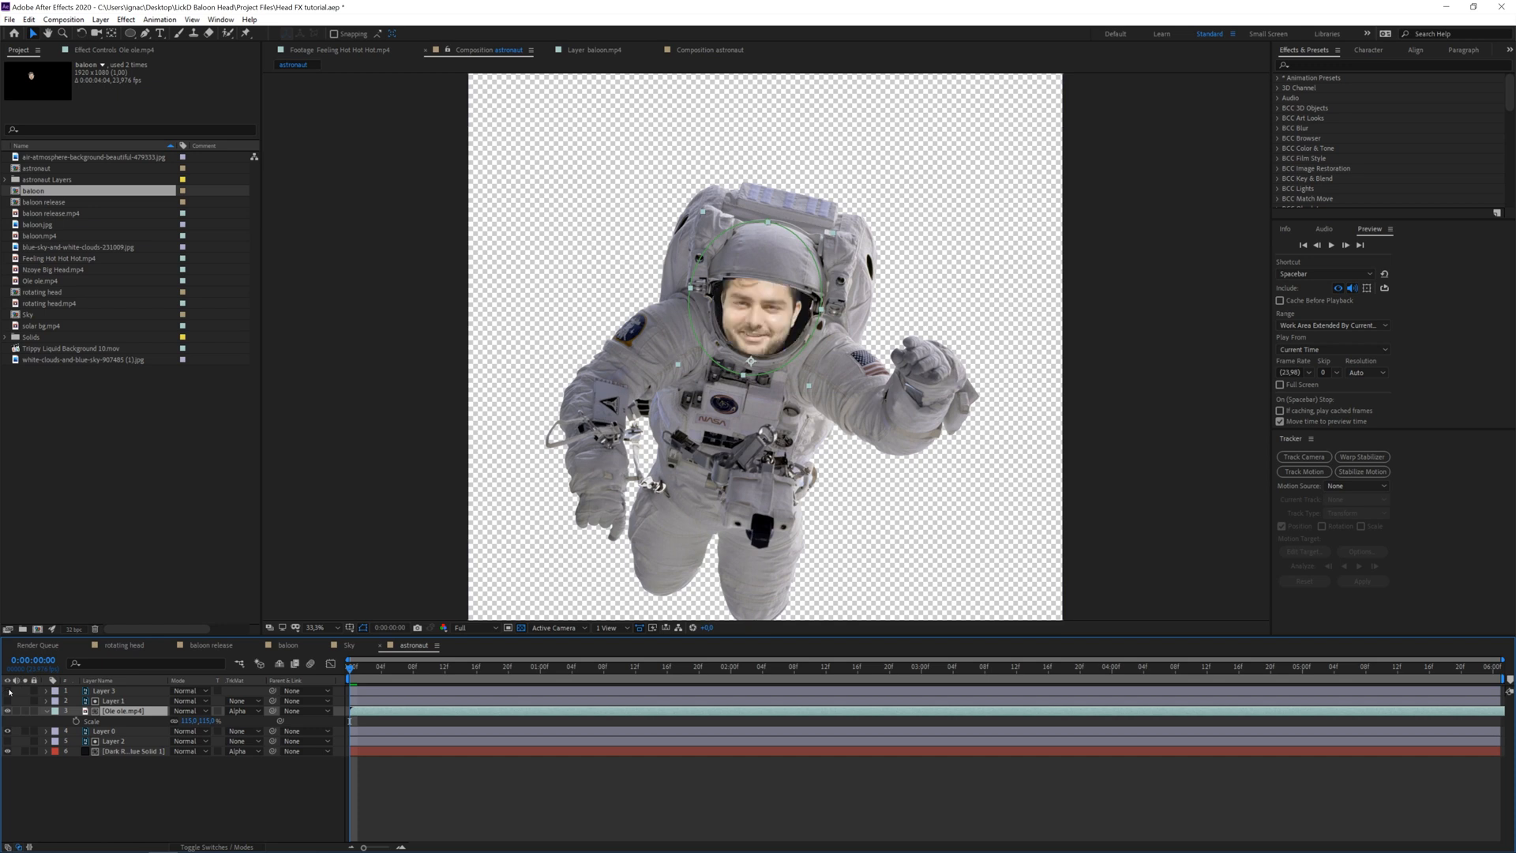
left_click(9, 691)
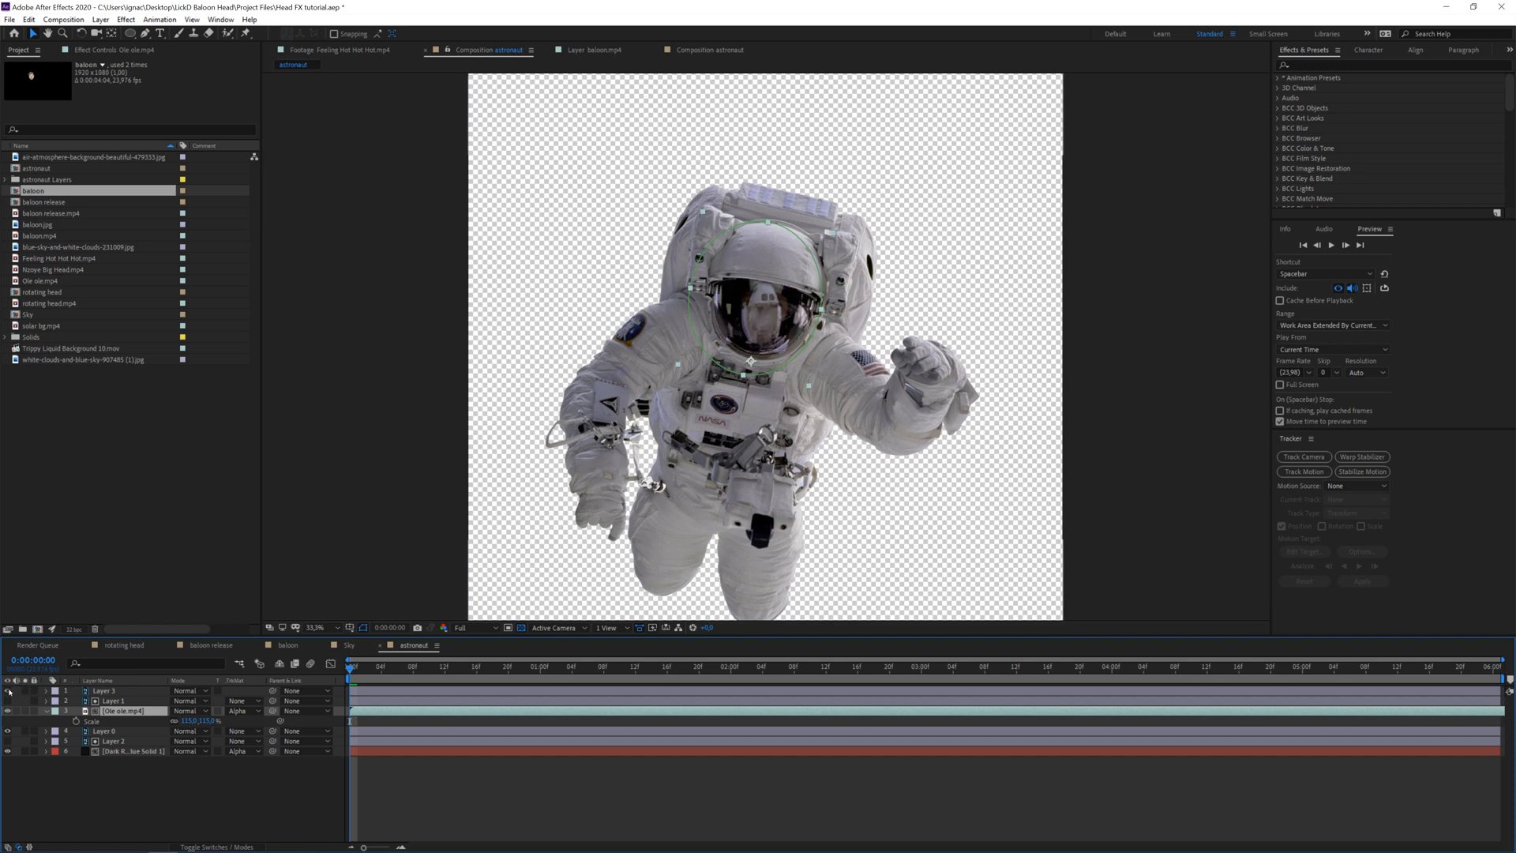
left_click(189, 691)
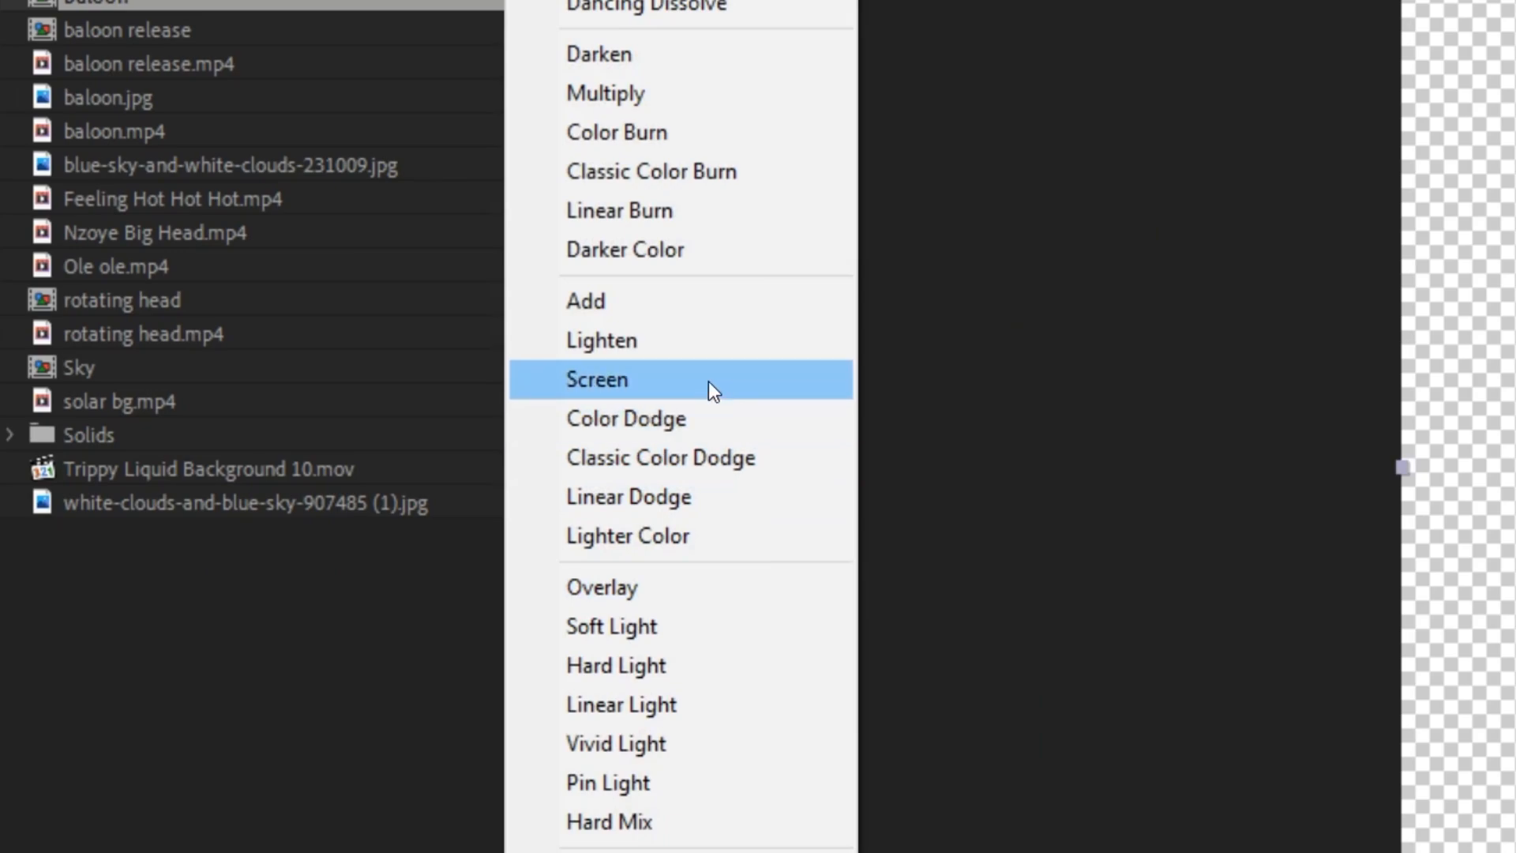
left_click(708, 382)
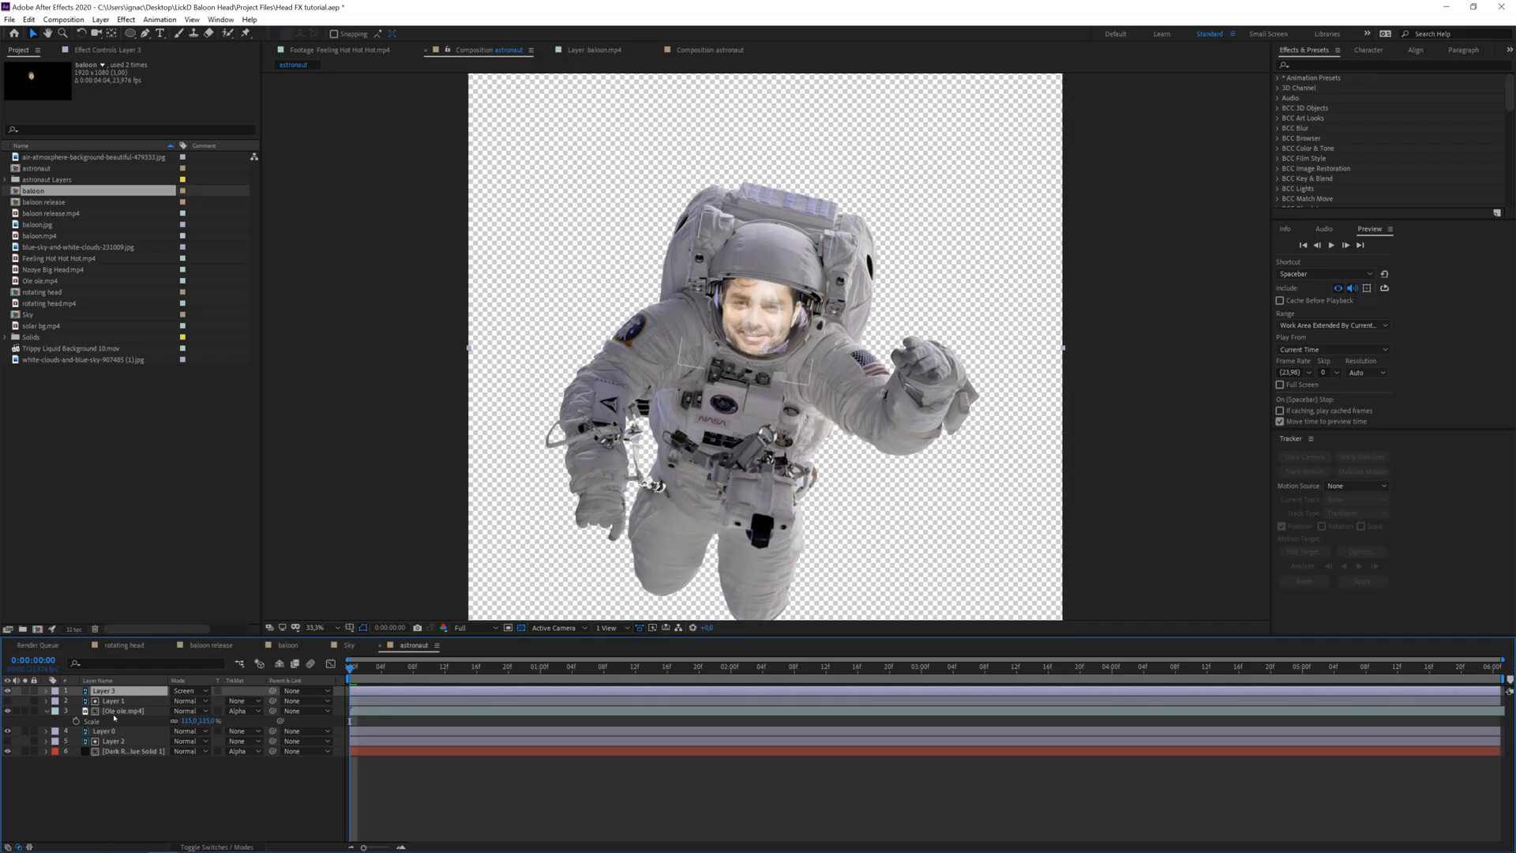
Apply Curves to the Ole ole.mp4 head layer and pull the RGB midtones down to darken the face.
left_click(115, 714)
left_click(125, 19)
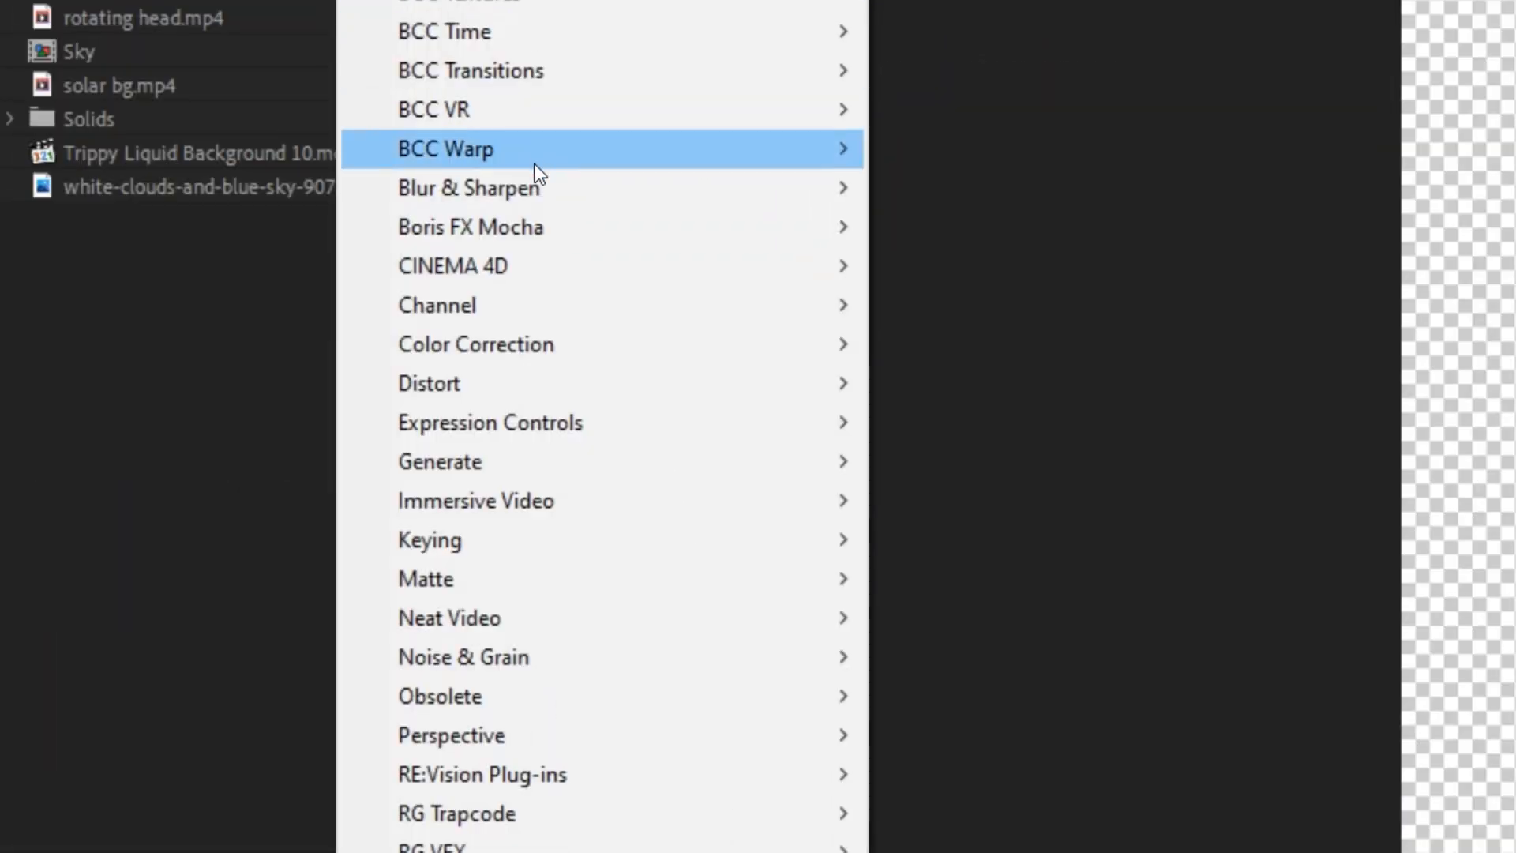
mouse_move(552, 343)
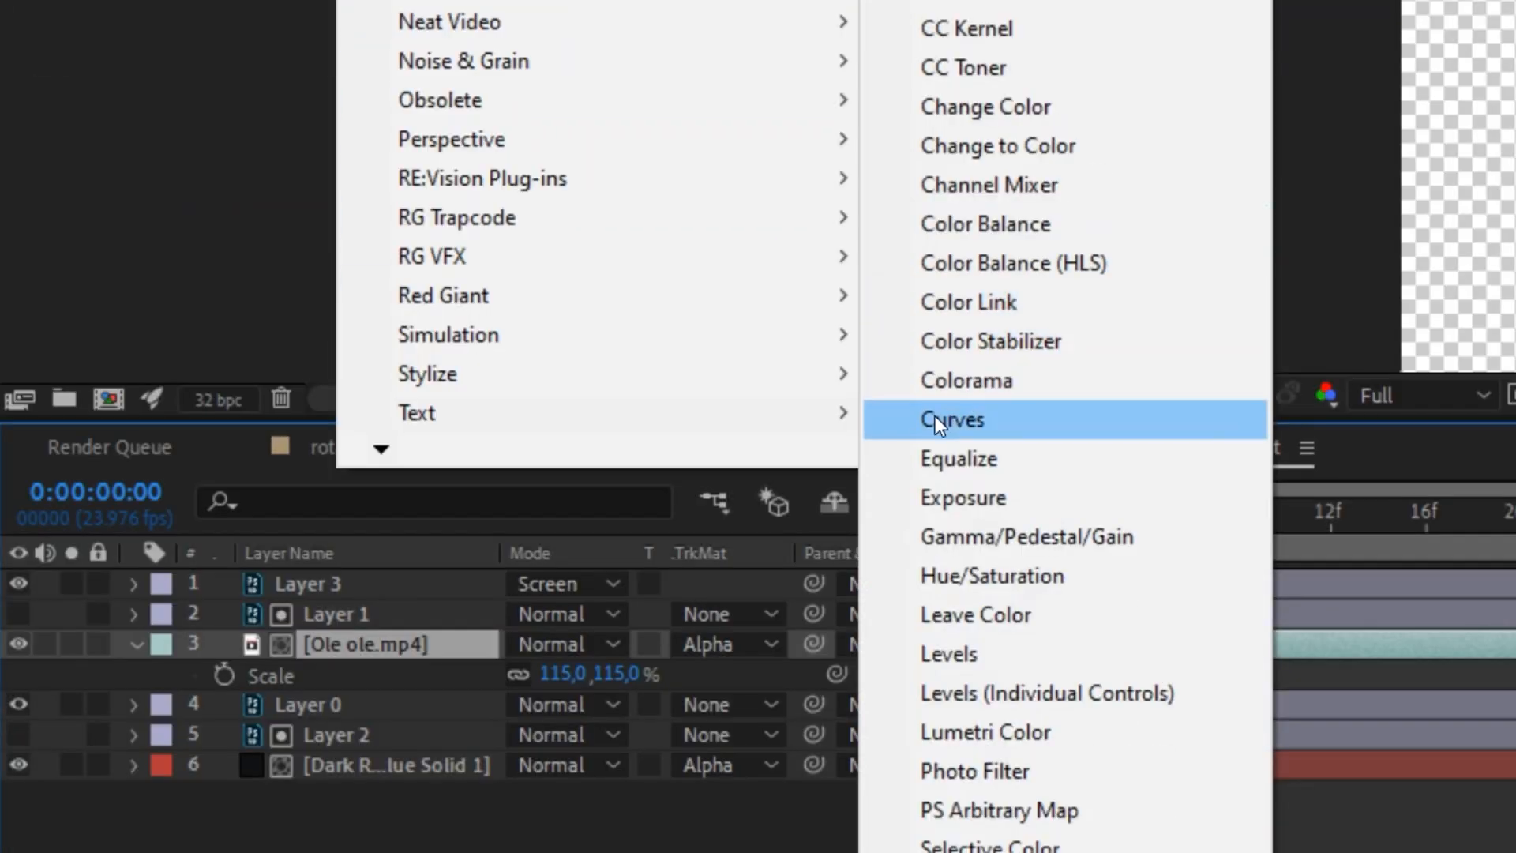
left_click(935, 421)
left_click_drag(158, 635, 158, 681)
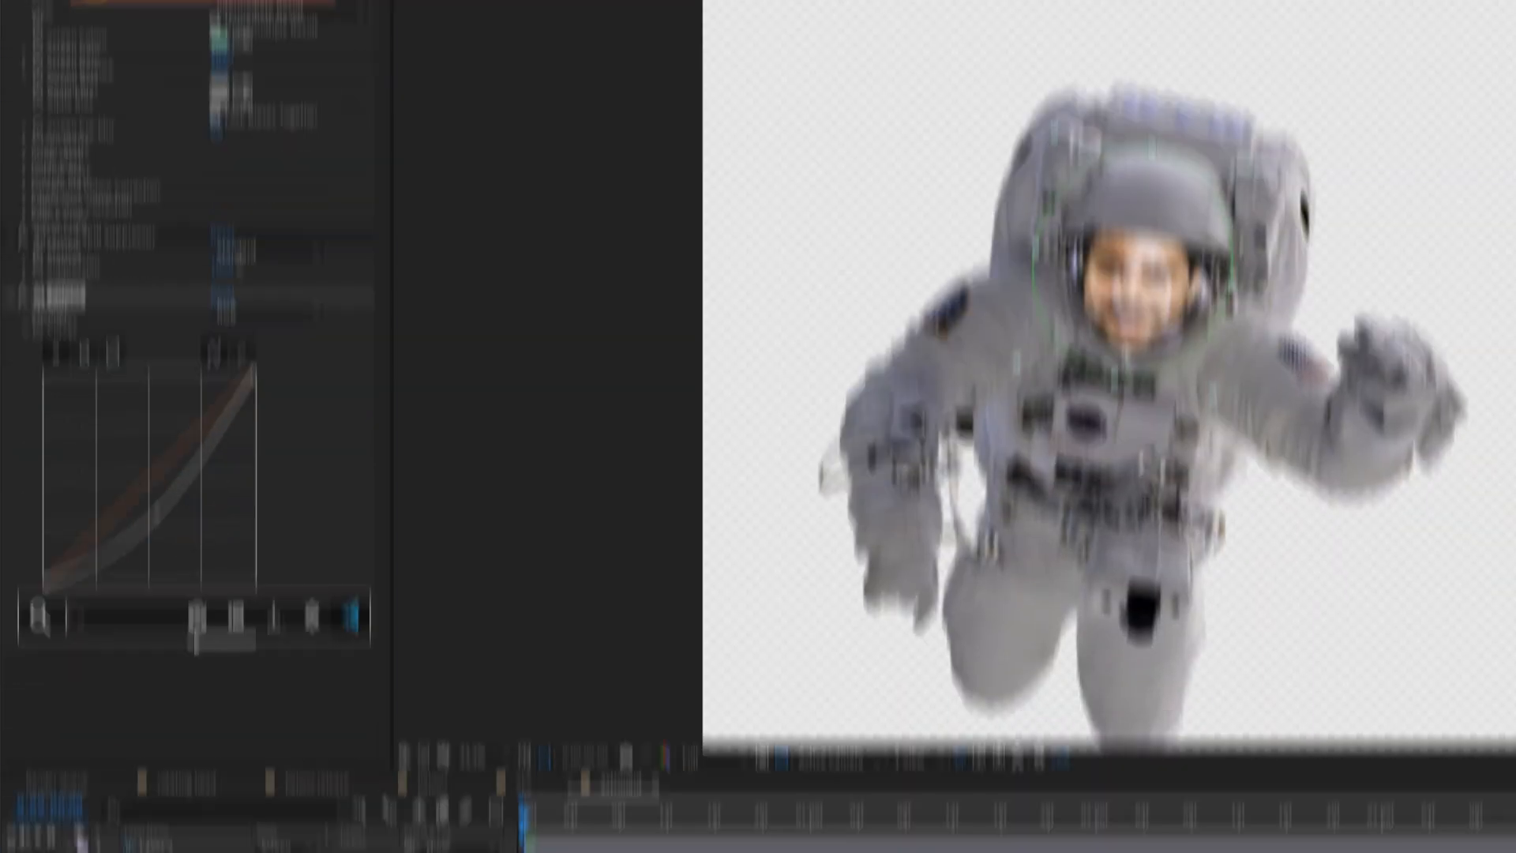
Add a Tint effect to the head layer with Amount to Tint at 35%.
key("ctrl+space")
type("tin")
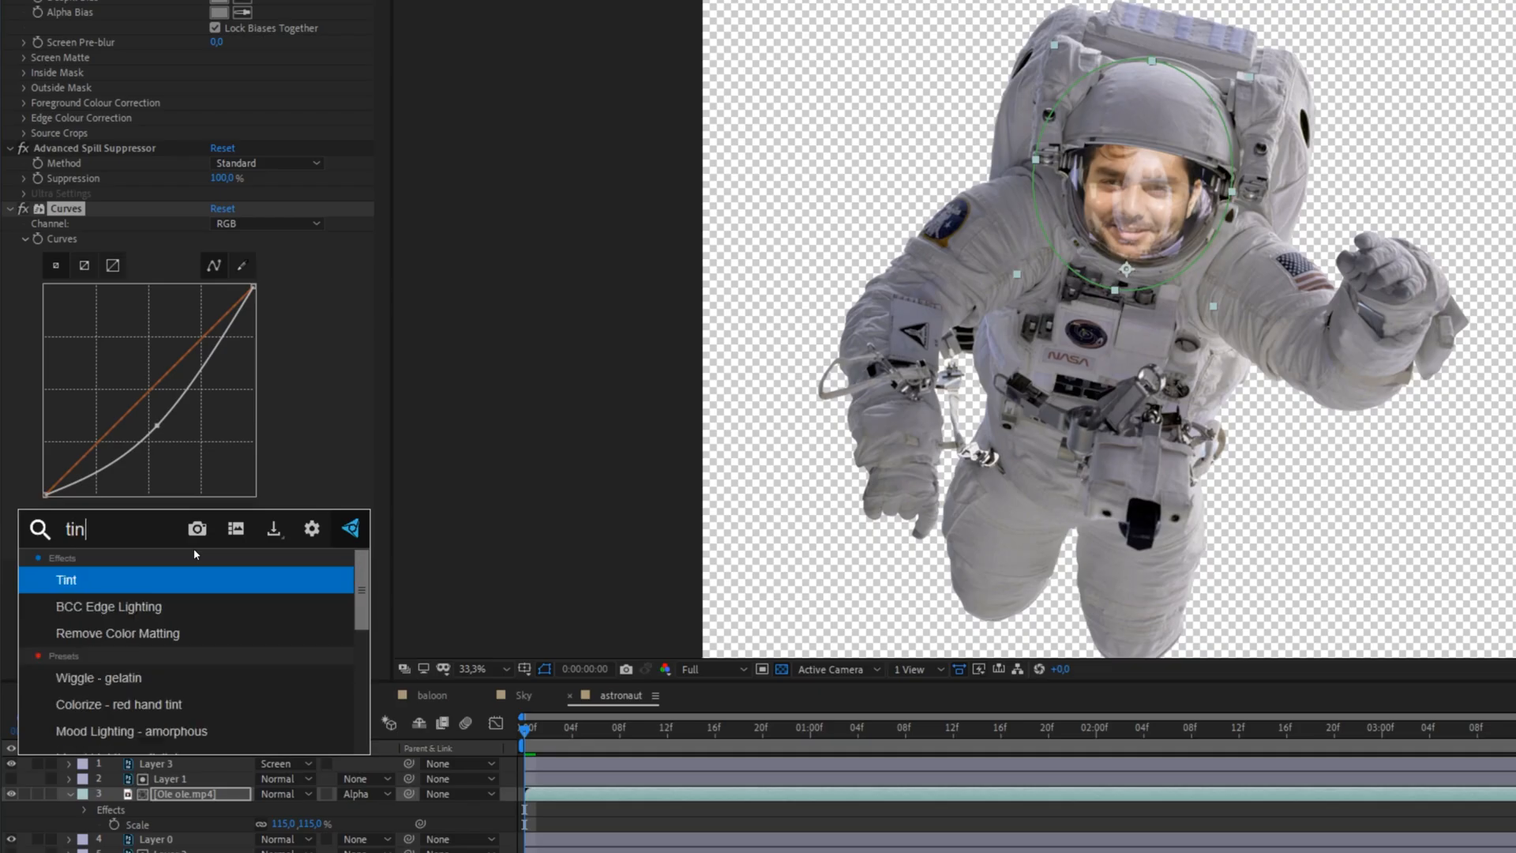
key("Return")
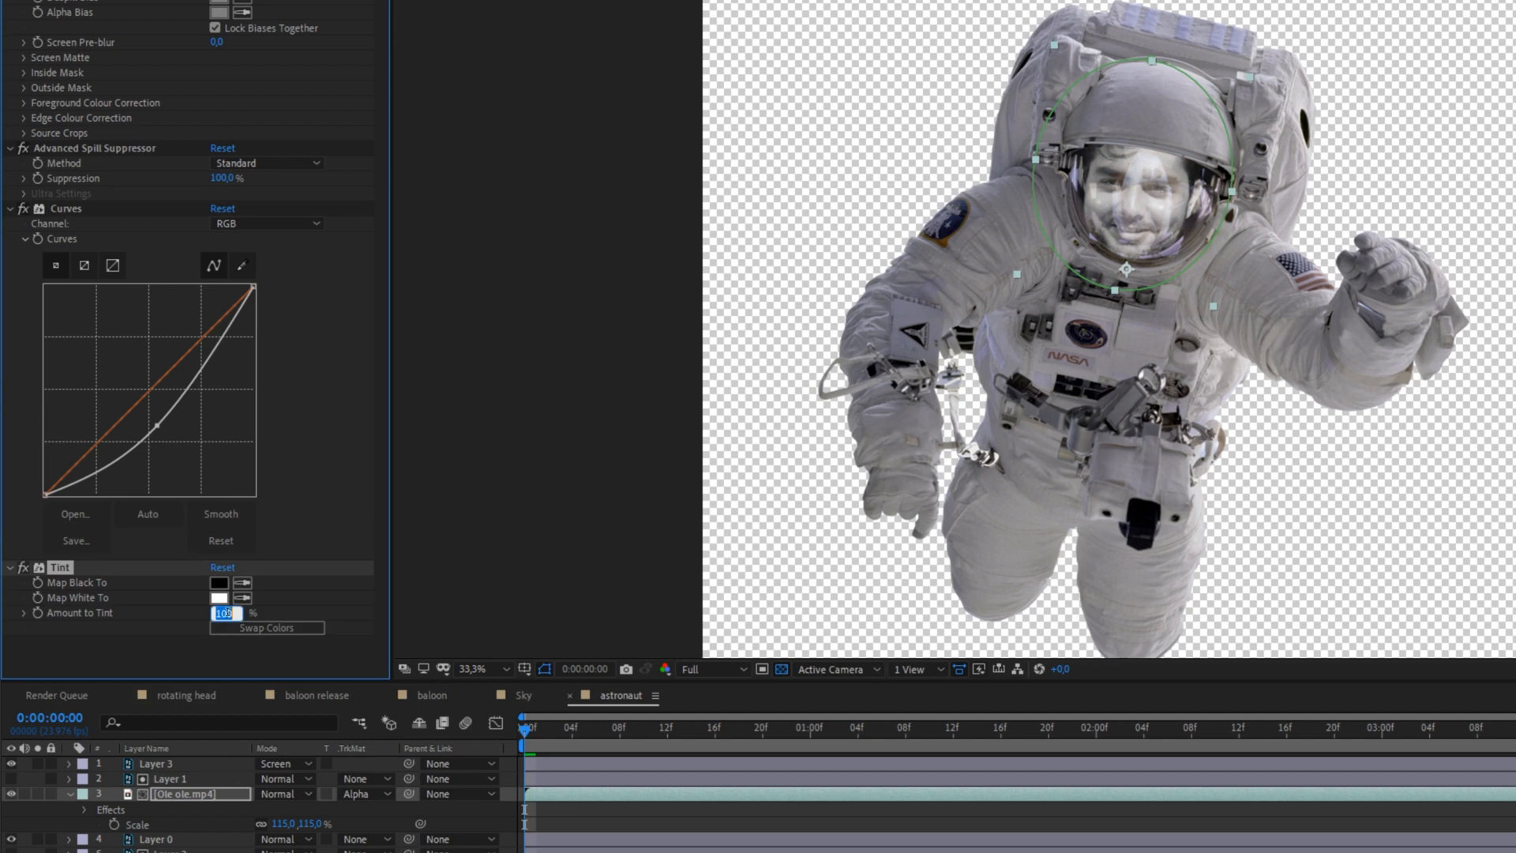
left_click(198, 668)
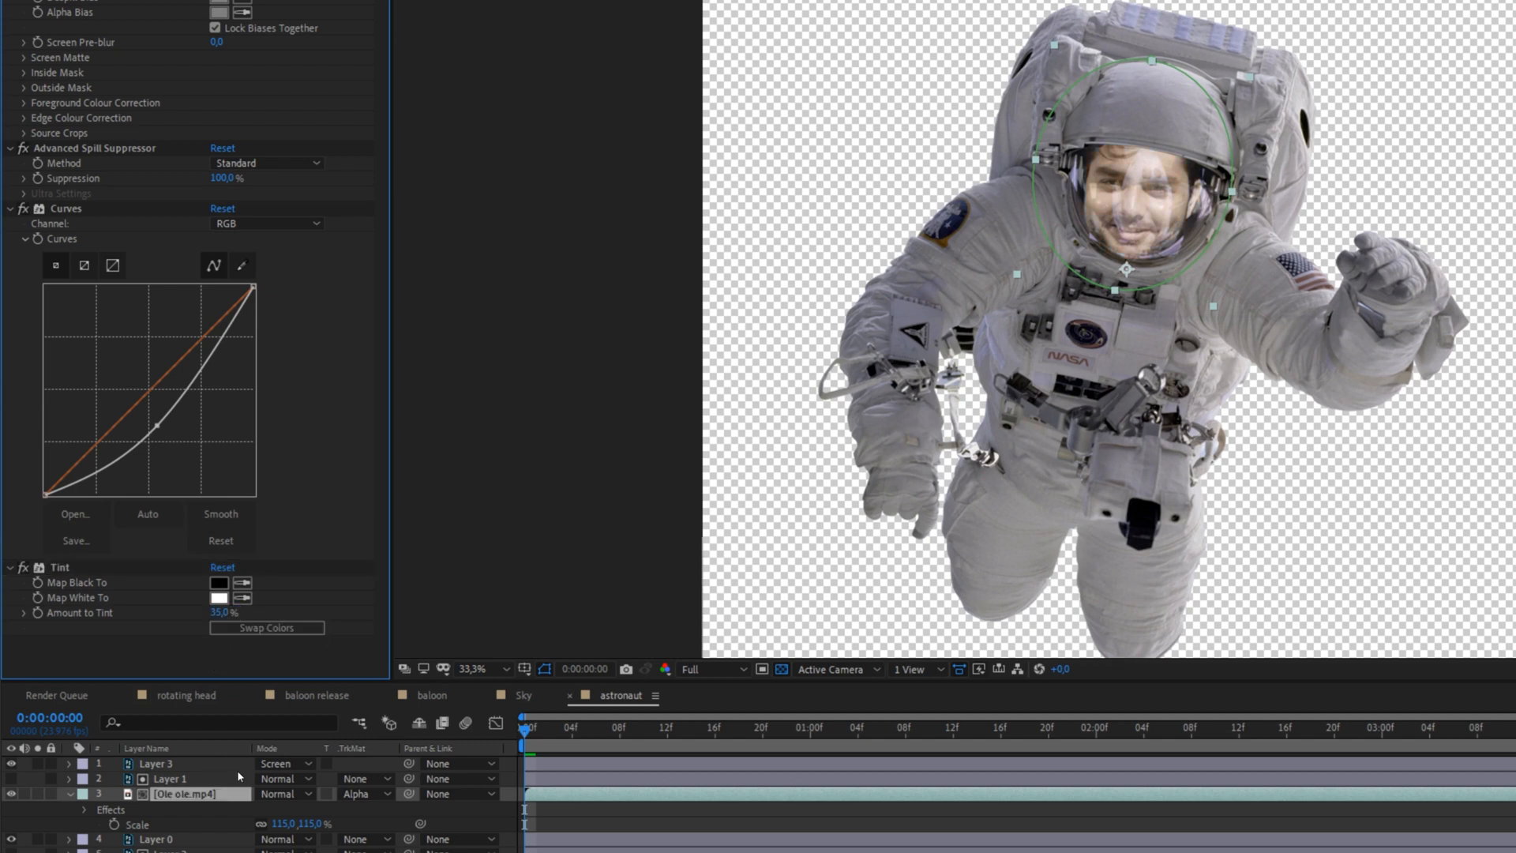
Reduce the head layer's Scale to 101% and preview the singing head inside the helmet at several times.
left_click(225, 812)
left_click(224, 808)
key("space")
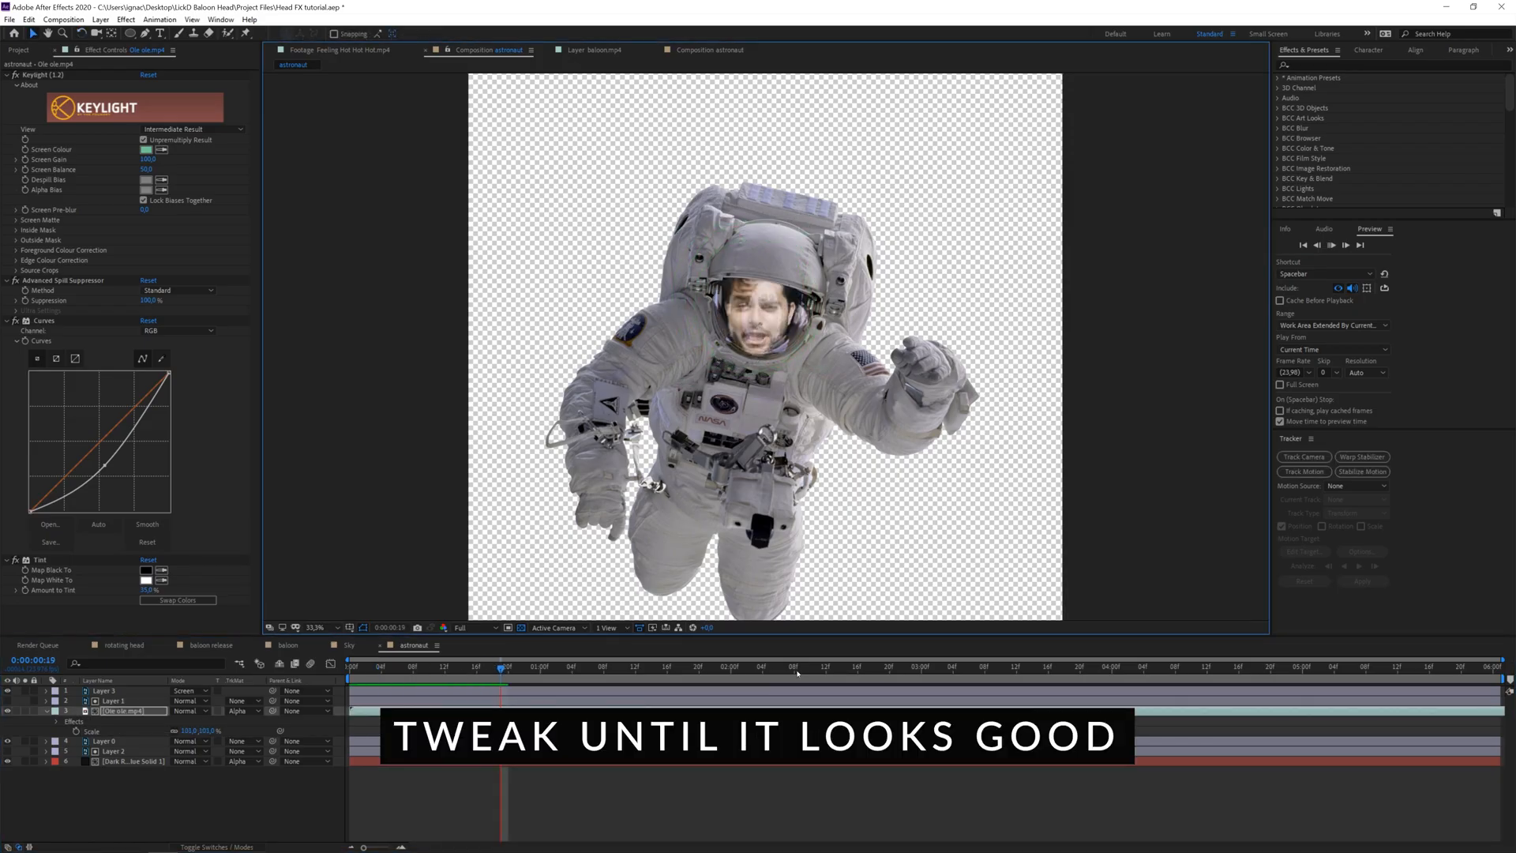
left_click(730, 673)
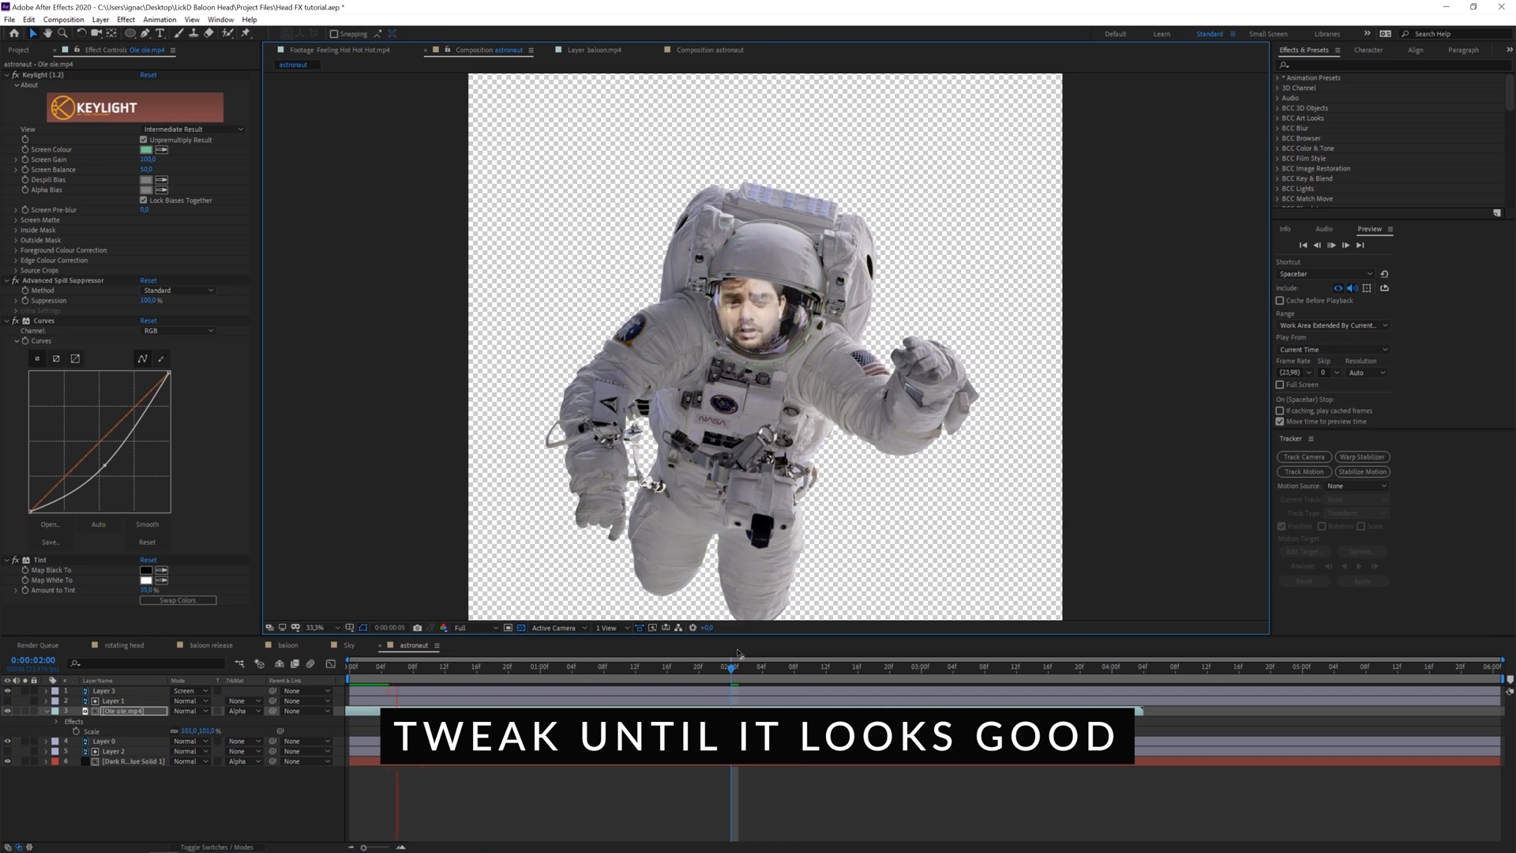
left_click(588, 671)
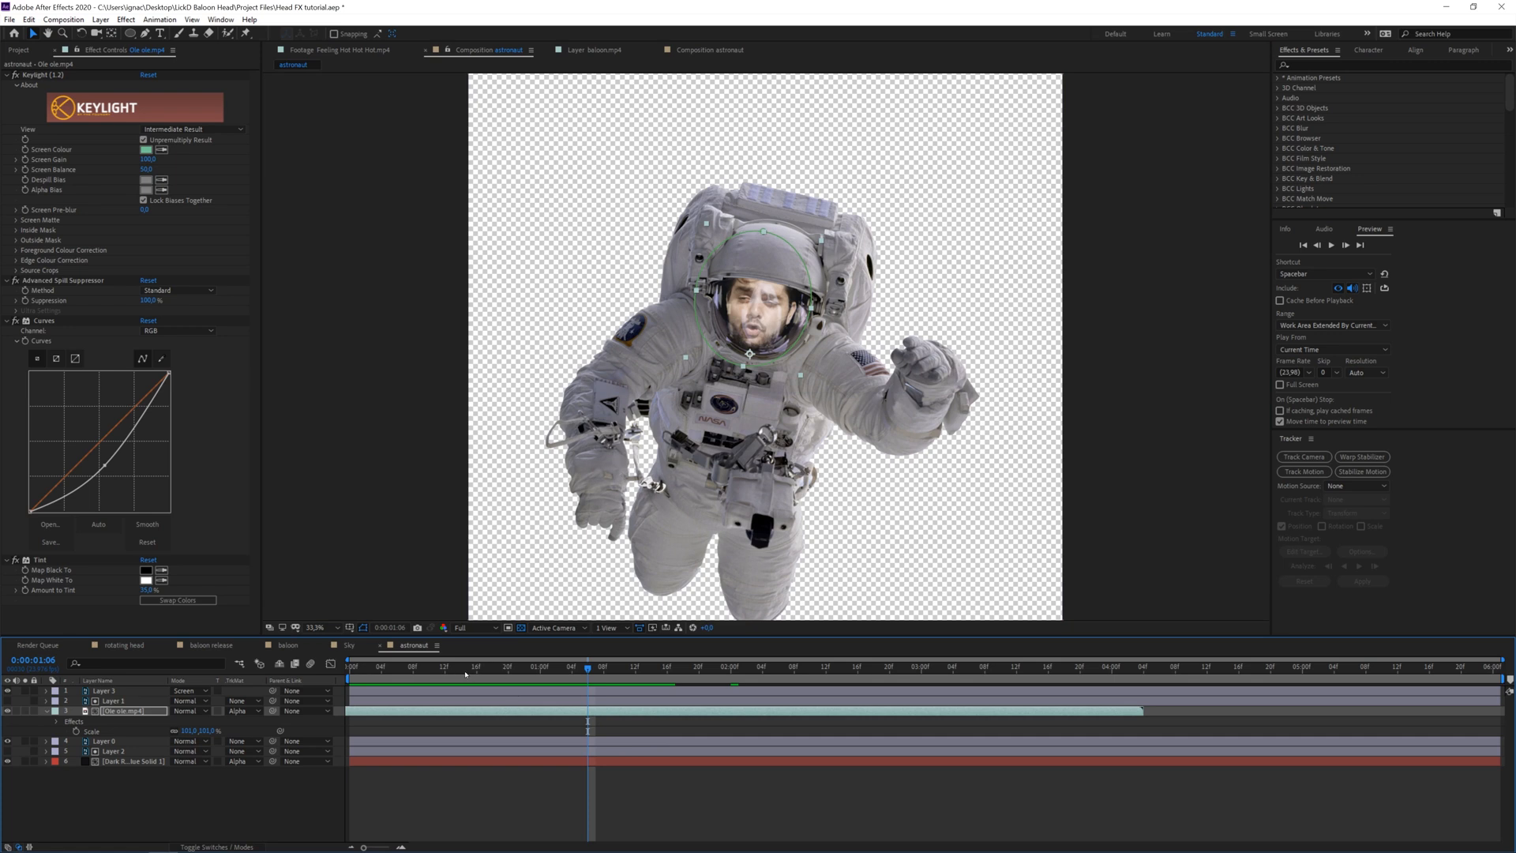
Create a 1920 x 1080 composition named Space scene at 23,976 fps, lasting 0:00:06:01.
left_click(20, 51)
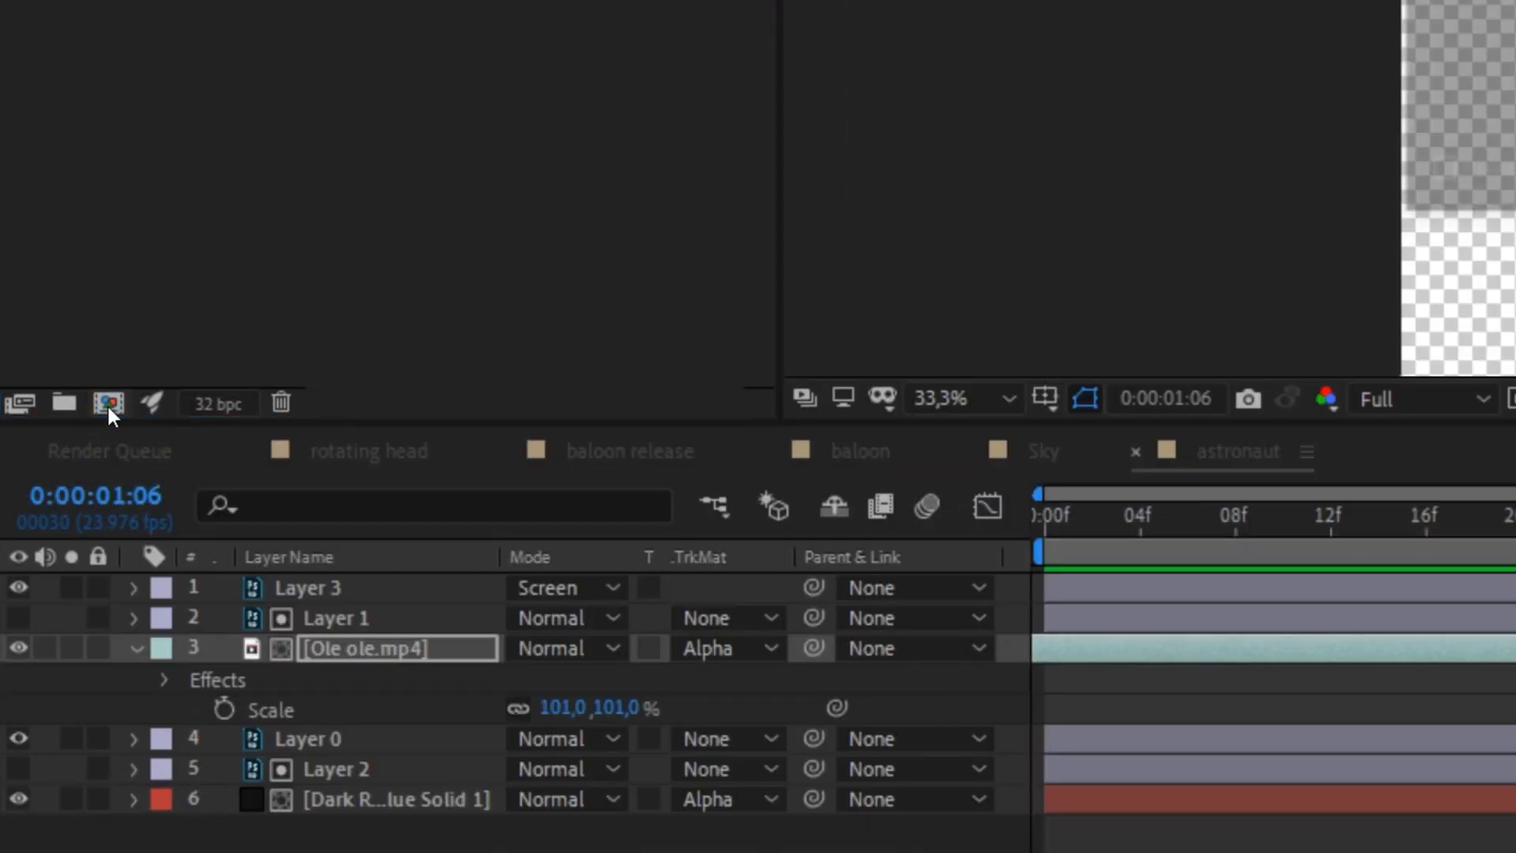
left_click(37, 629)
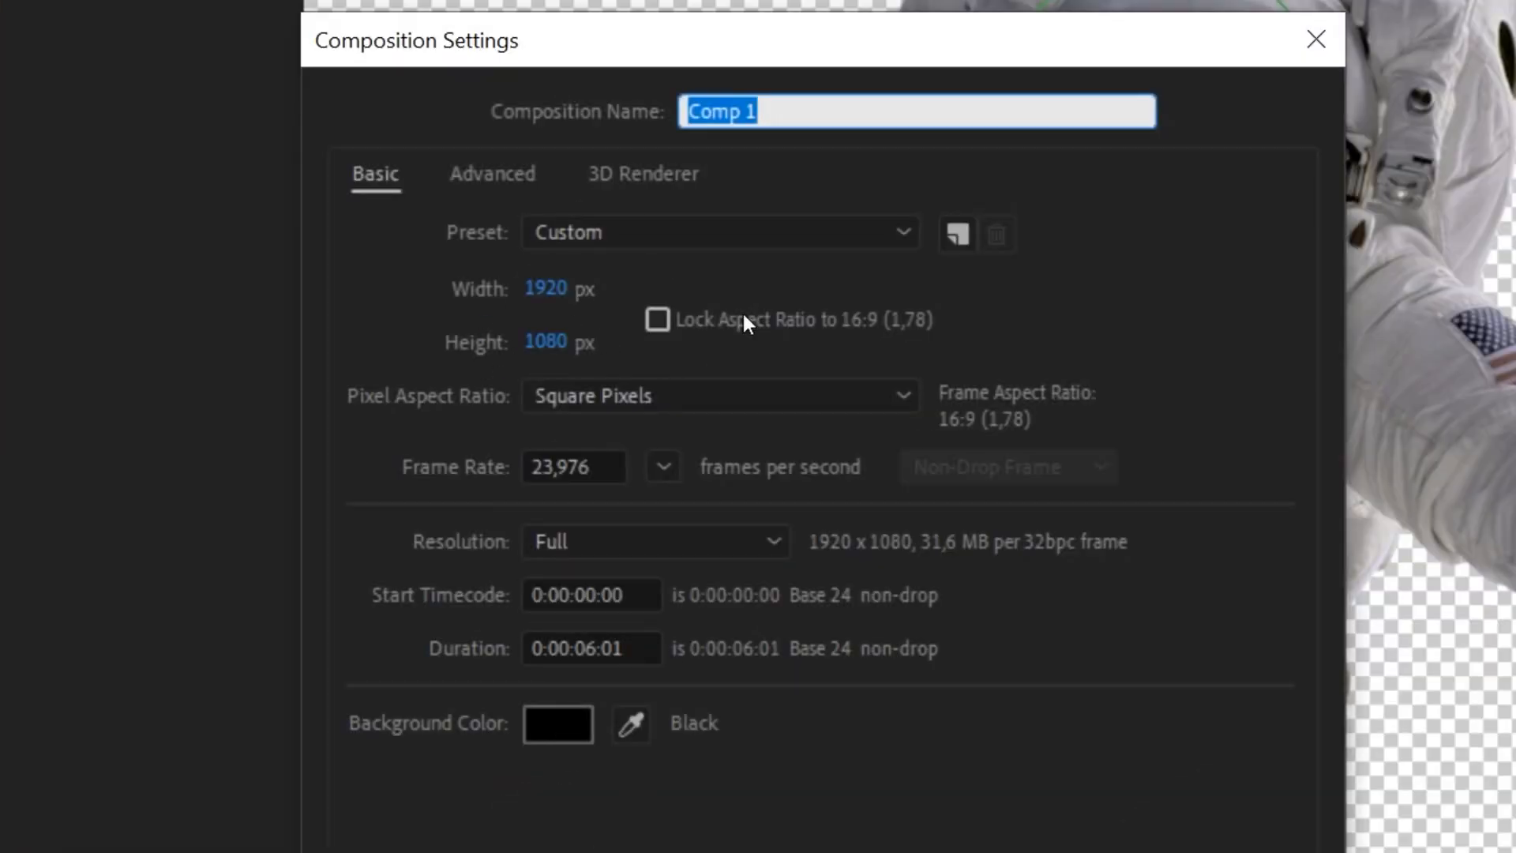
type("Space scene")
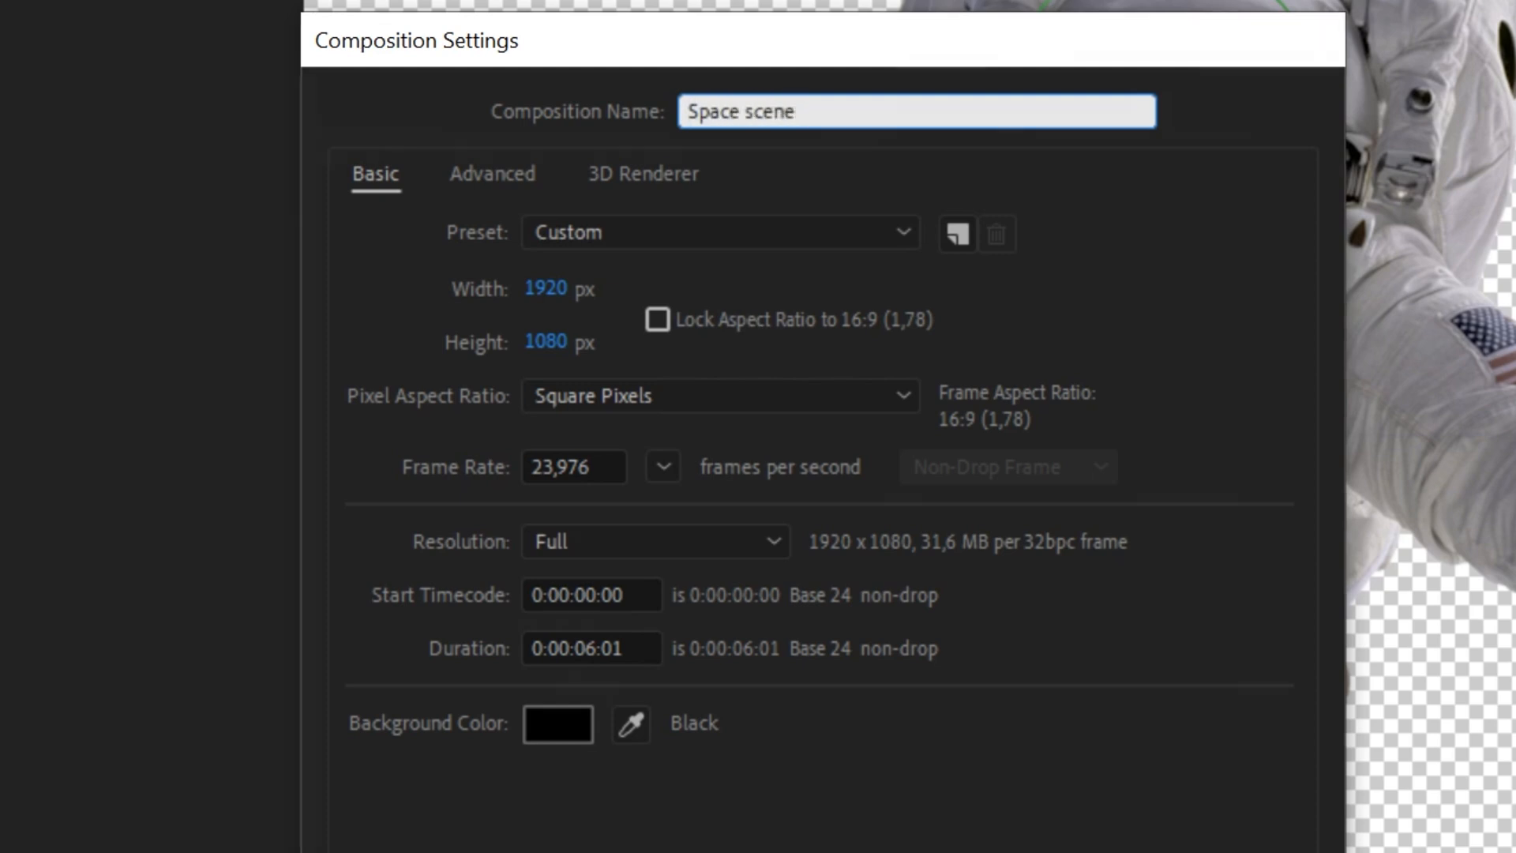
key("Return")
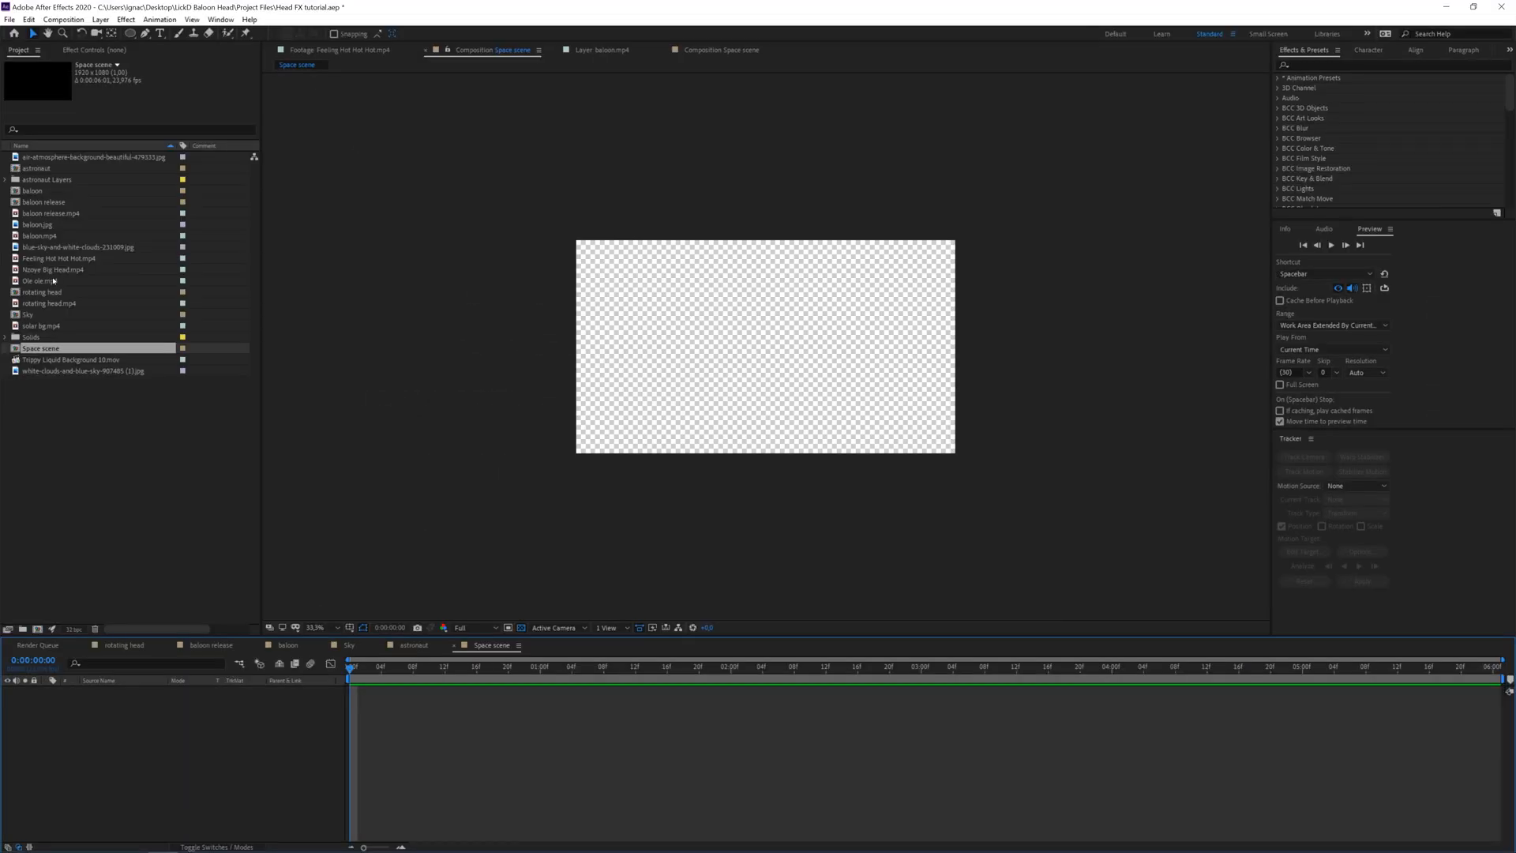
Add solar bg.mp4 to the Space scene composition, scale it up to fill the frame, and scrub to 0:00:02:18.
left_click(54, 326)
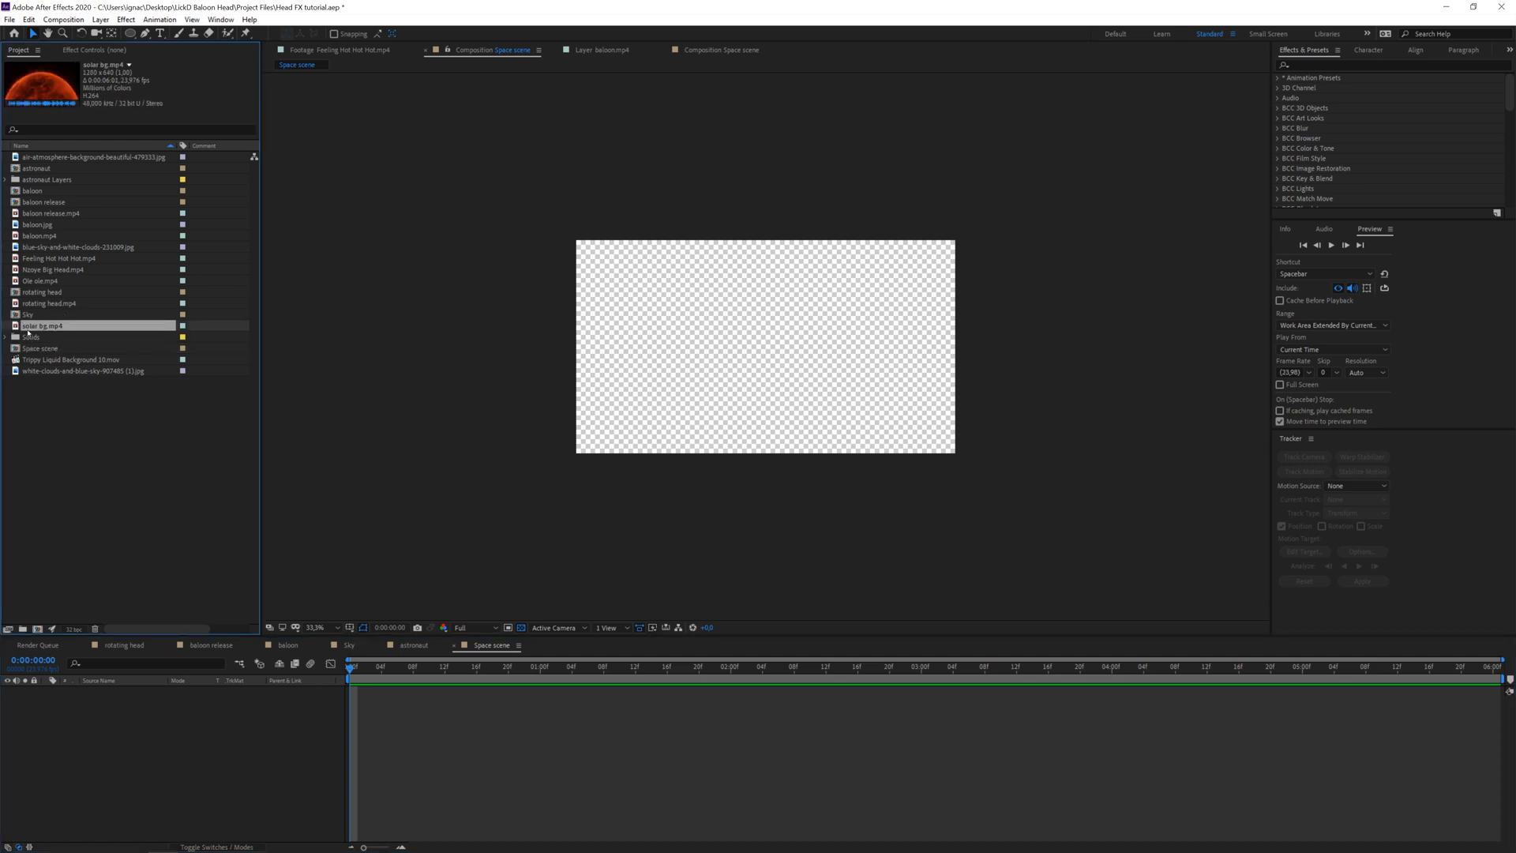
left_click_drag(135, 608, 157, 713)
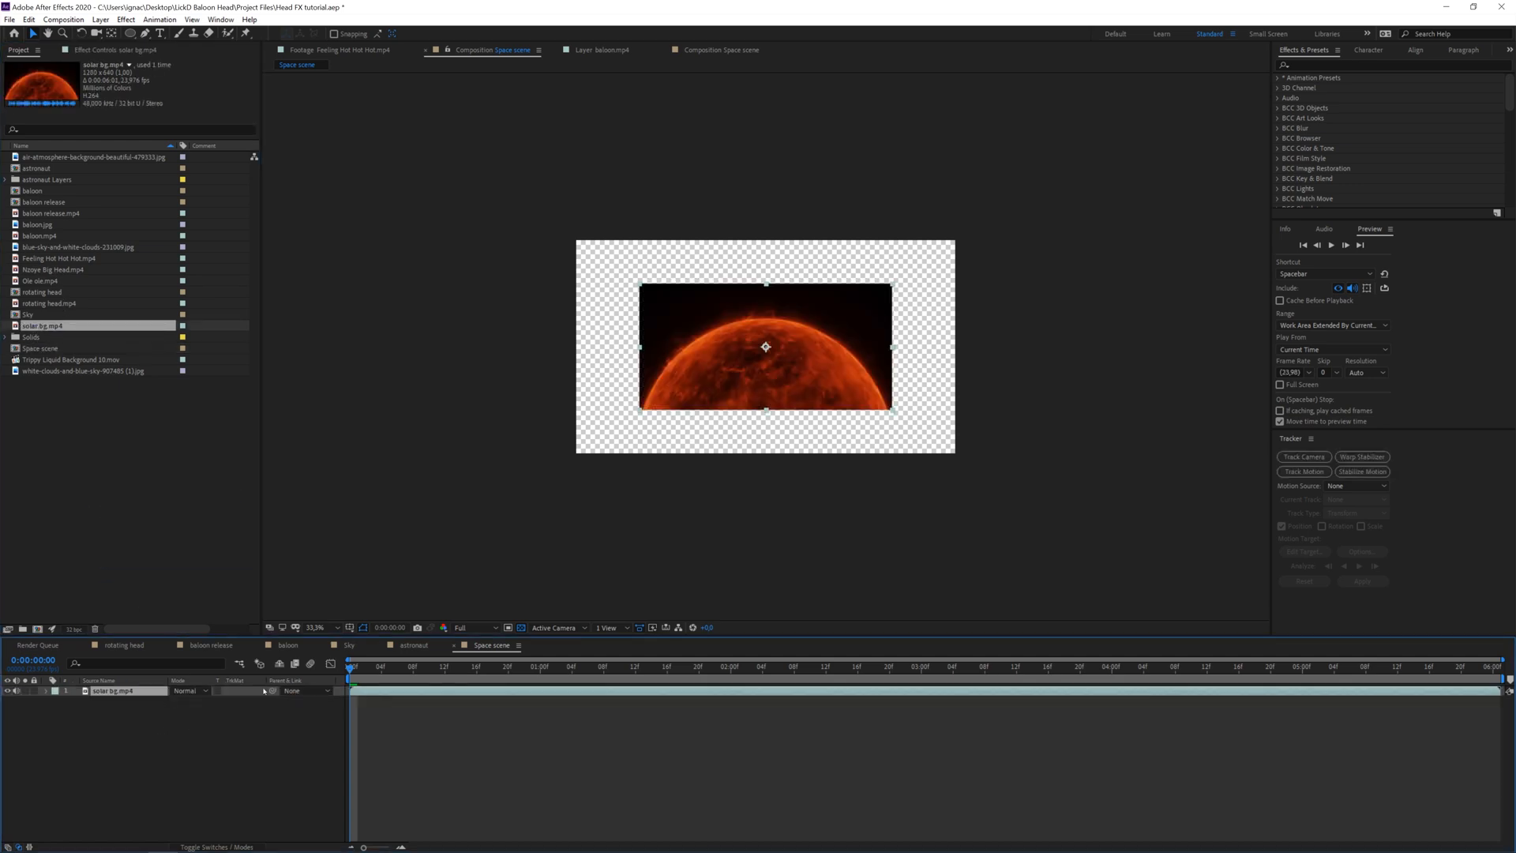
key("slash")
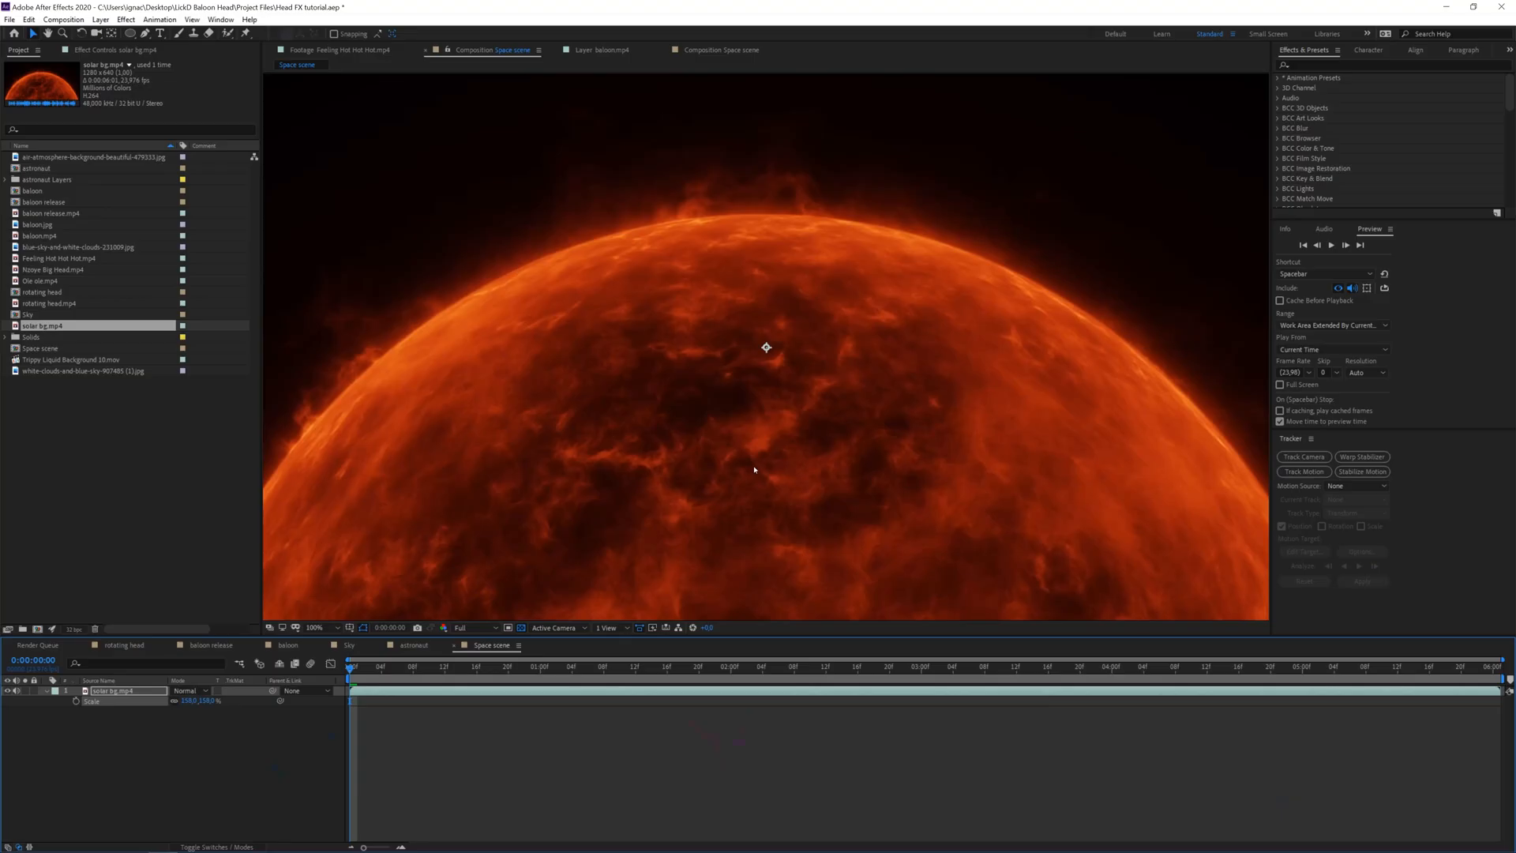
left_click_drag(557, 673, 875, 667)
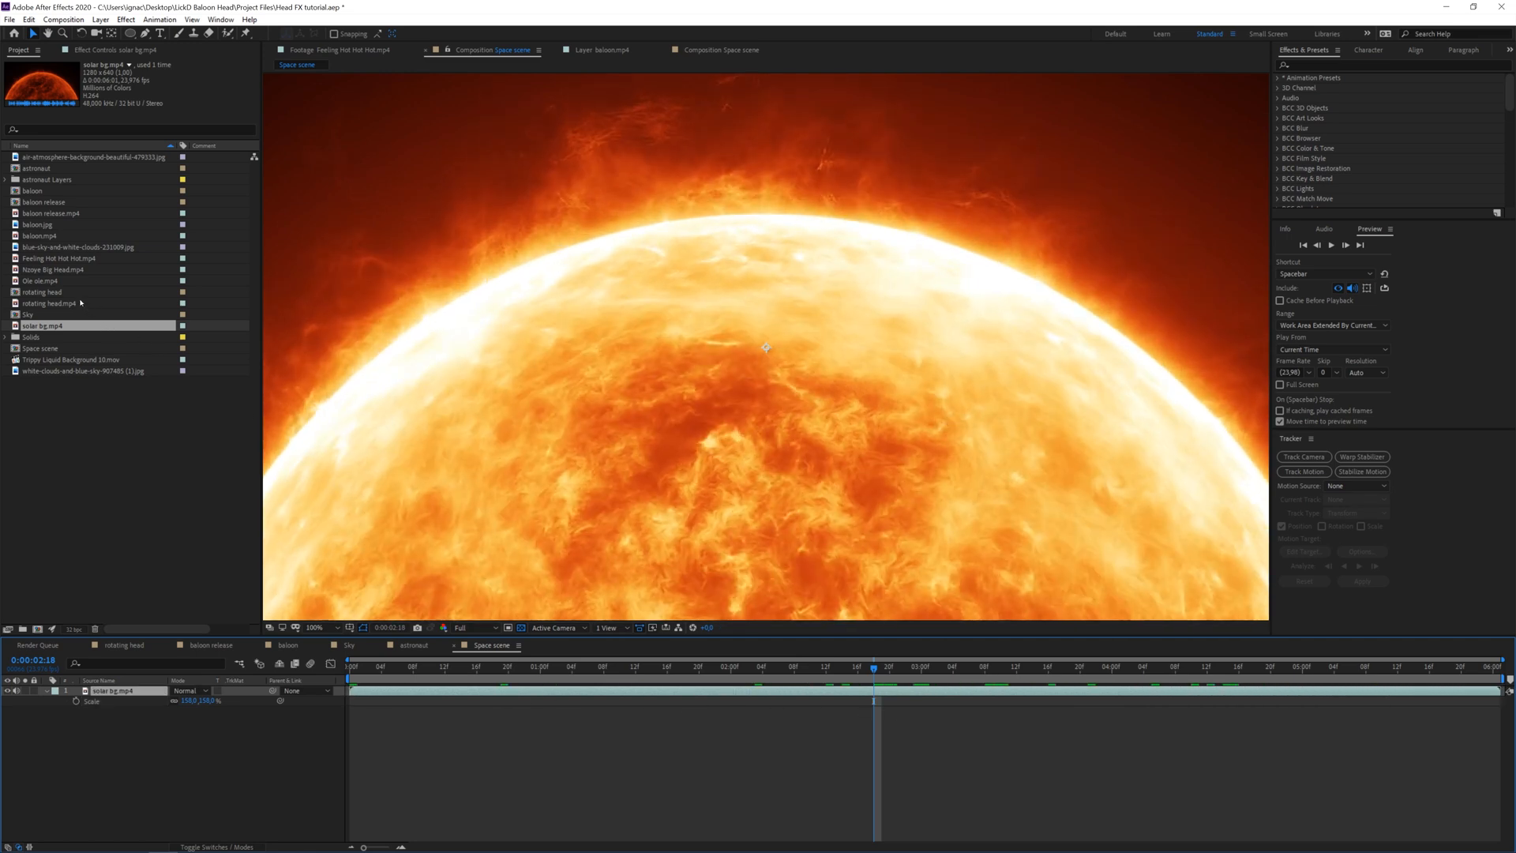
Place the astronaut composition above the solar background and set its Scale to 57%.
left_click(37, 167)
left_click_drag(187, 513, 118, 692)
key("s")
left_click_drag(198, 700, 163, 700)
Shift the solar background slightly, set its Scale to 182%, and review the shot from the start.
left_click(126, 710)
left_click_drag(629, 497, 633, 488)
key("s")
key("s")
left_click_drag(197, 732, 215, 721)
key("s")
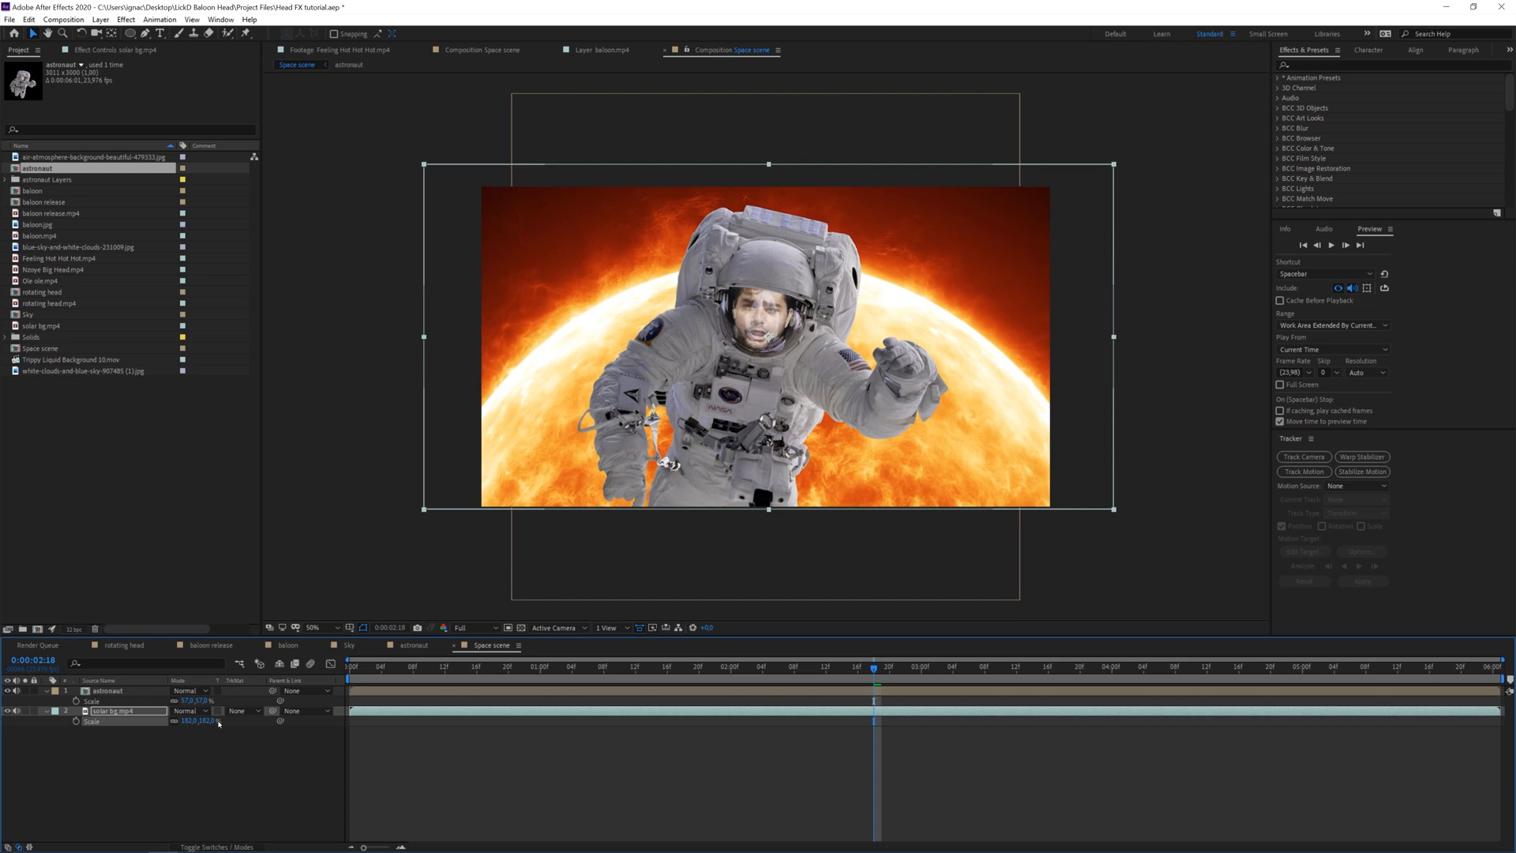
left_click(395, 686)
left_click(356, 670)
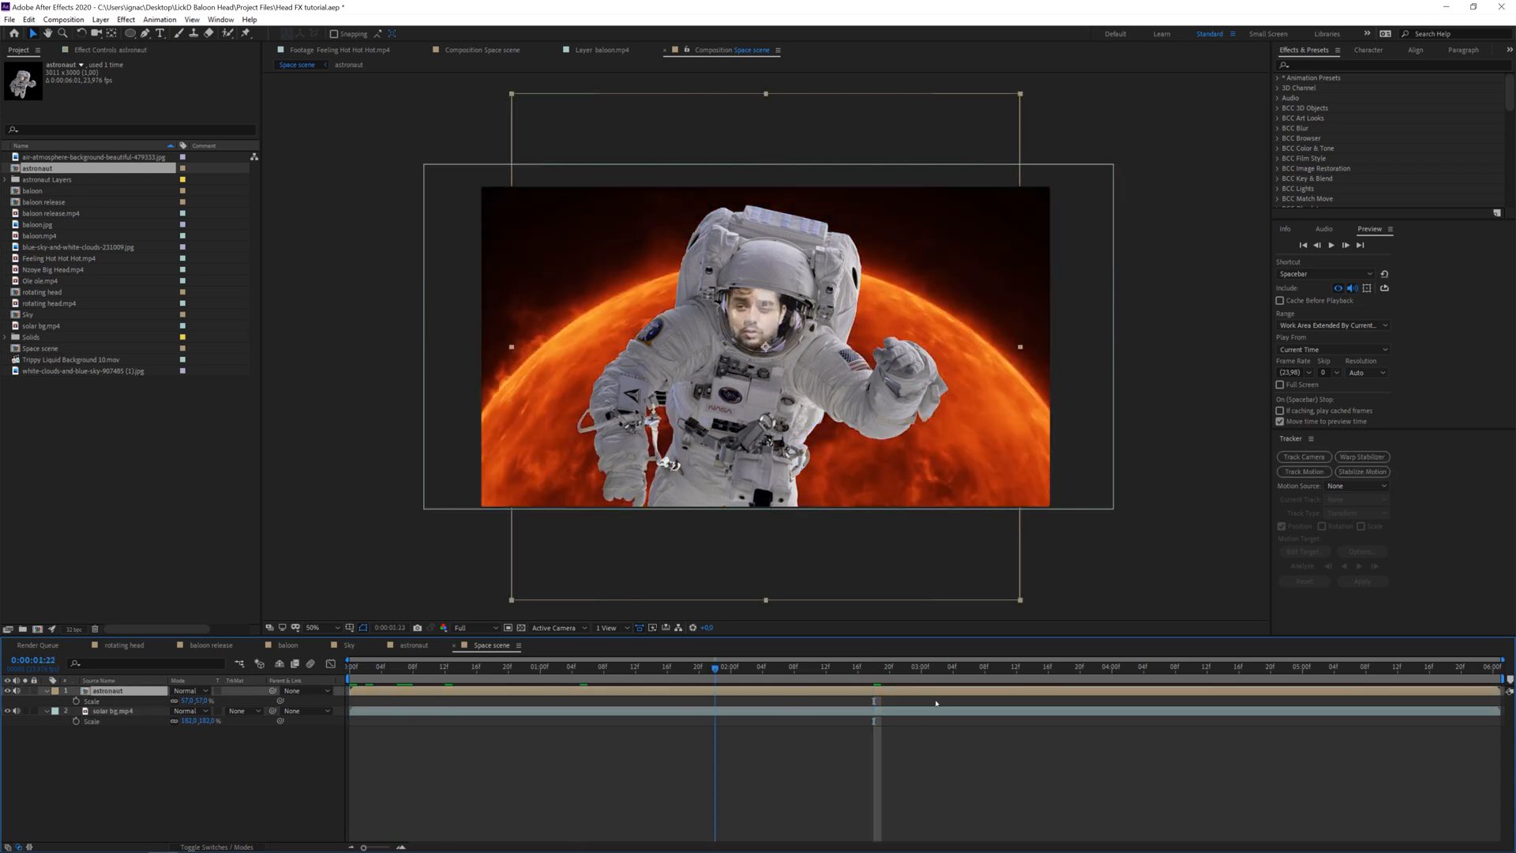
Make the astronaut layer 3D and add a Position keyframe at 0:00:00:00.
left_click(222, 845)
left_click(236, 690)
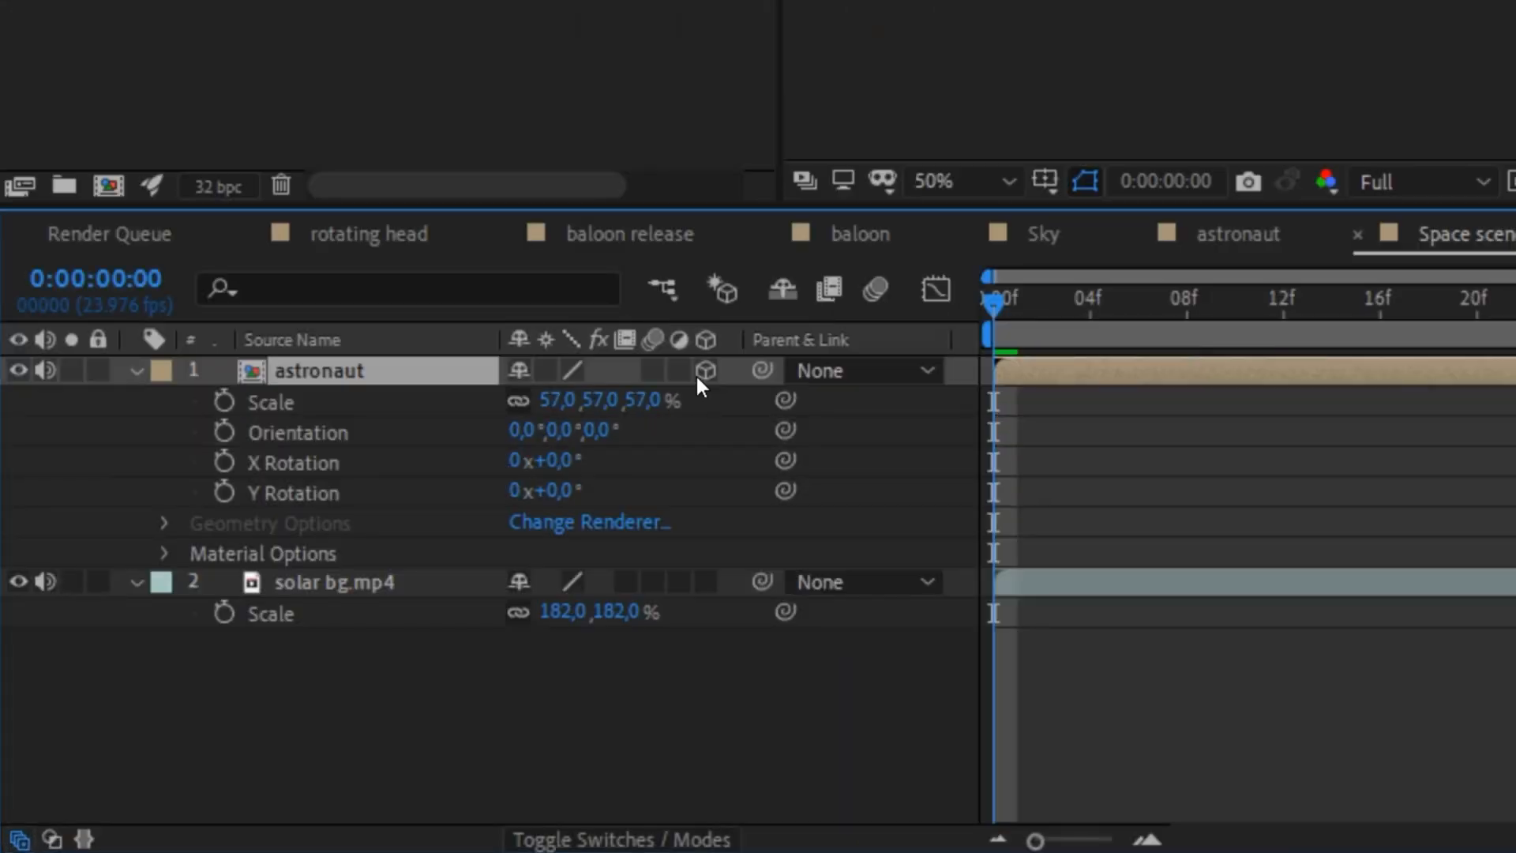
key("p")
left_click(224, 401)
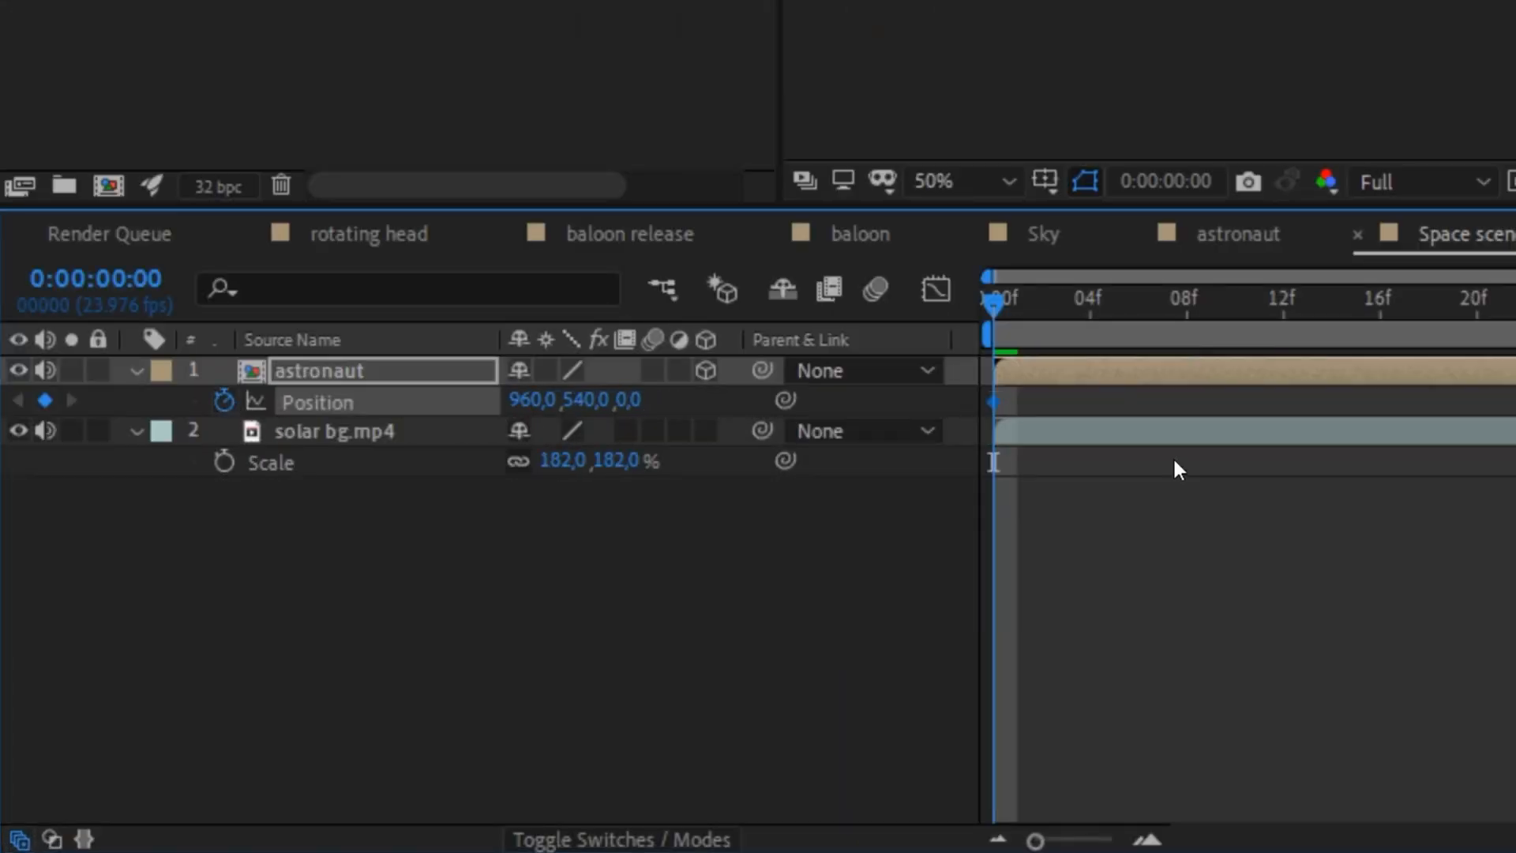
Move the Position keyframe to the composition's end, increase the astronaut's Z position at the start, and preview the movement.
left_click_drag(999, 403, 565, 495)
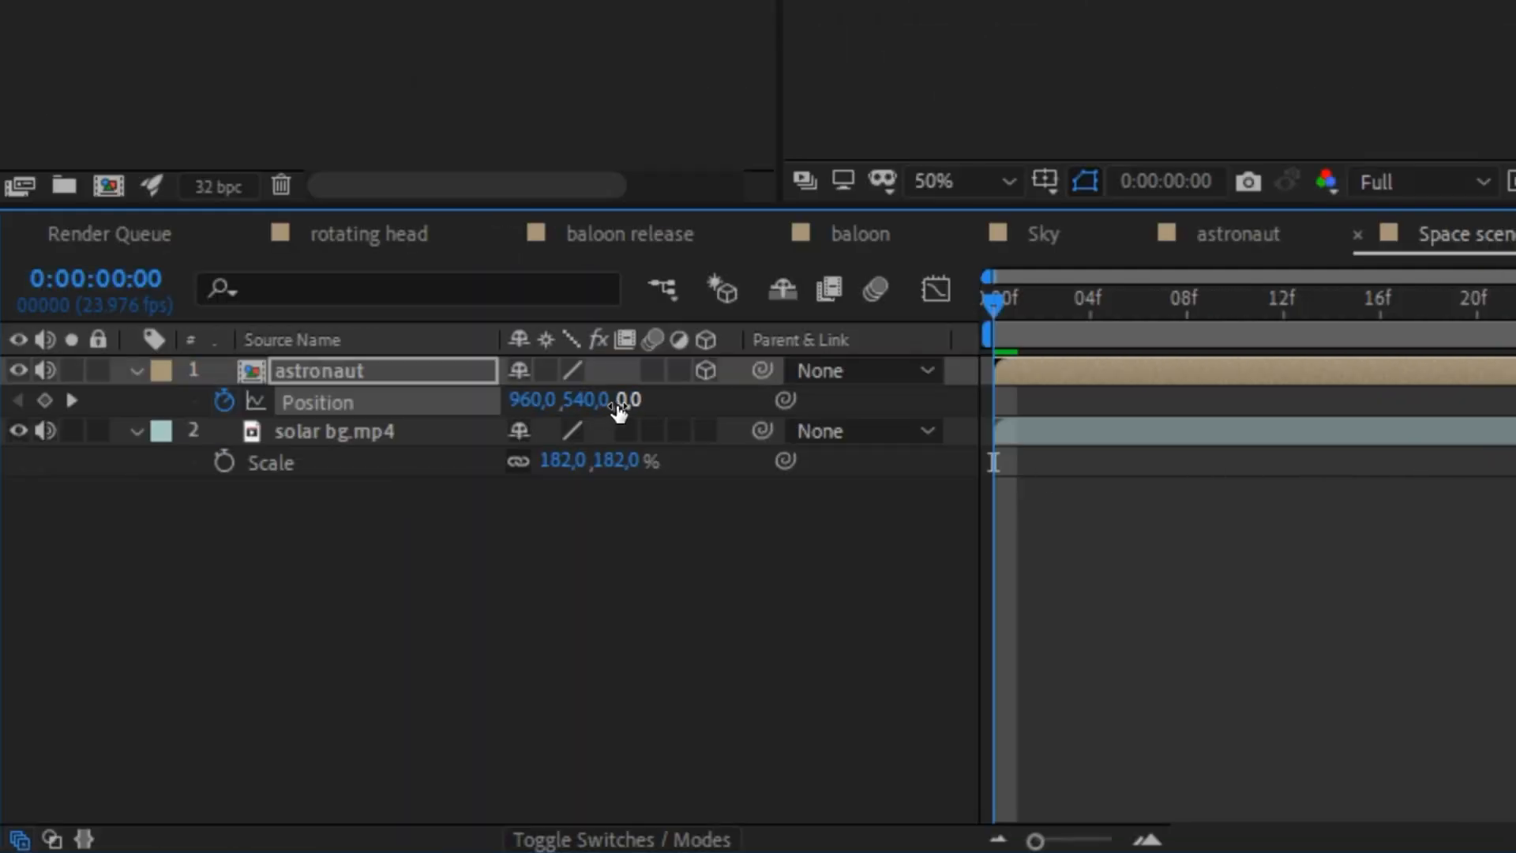
left_click_drag(631, 401, 679, 400)
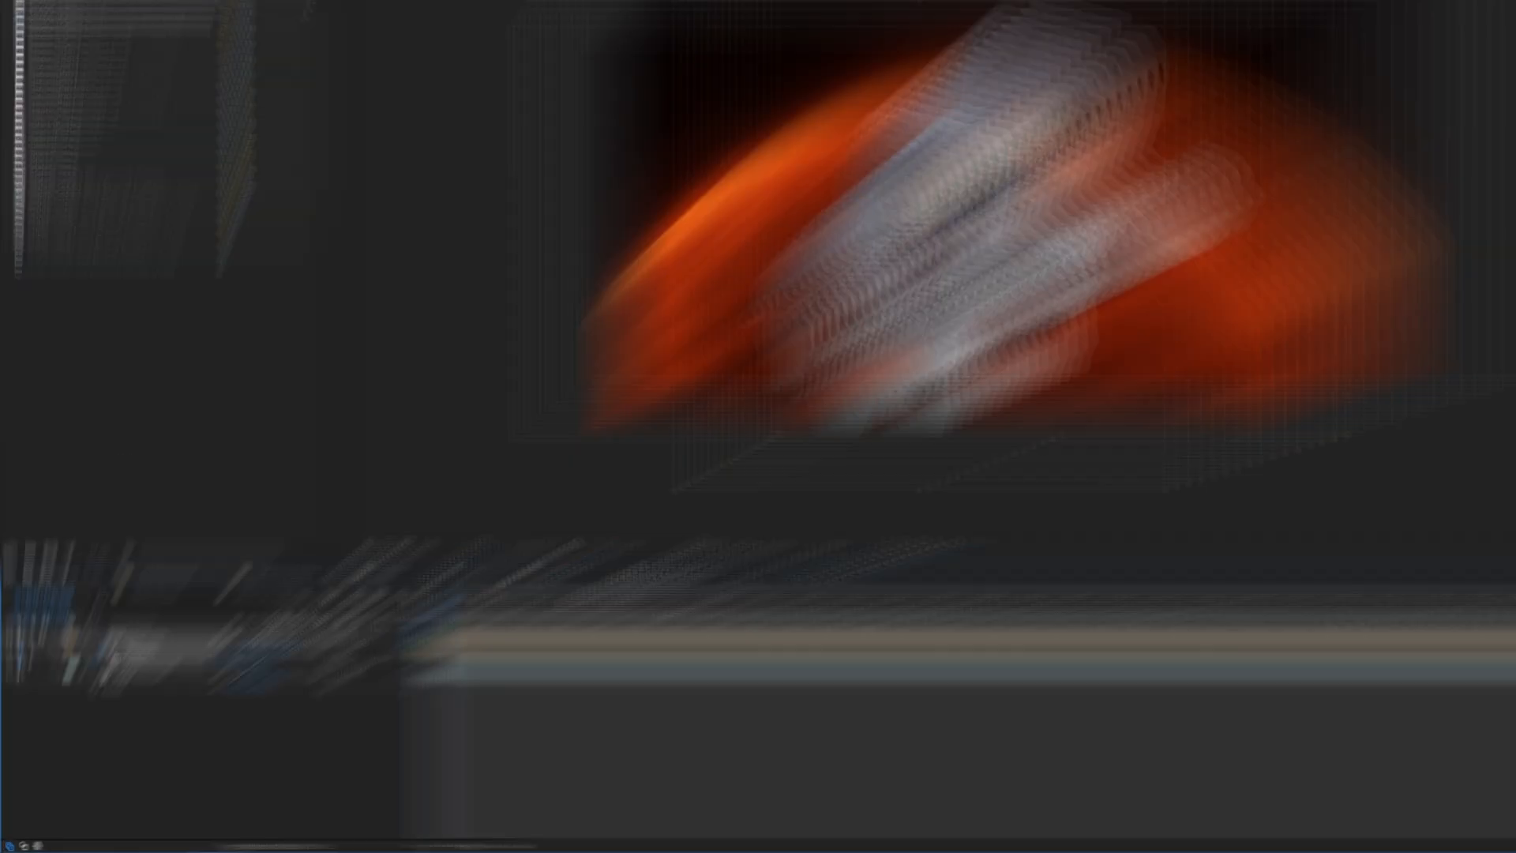
key("space")
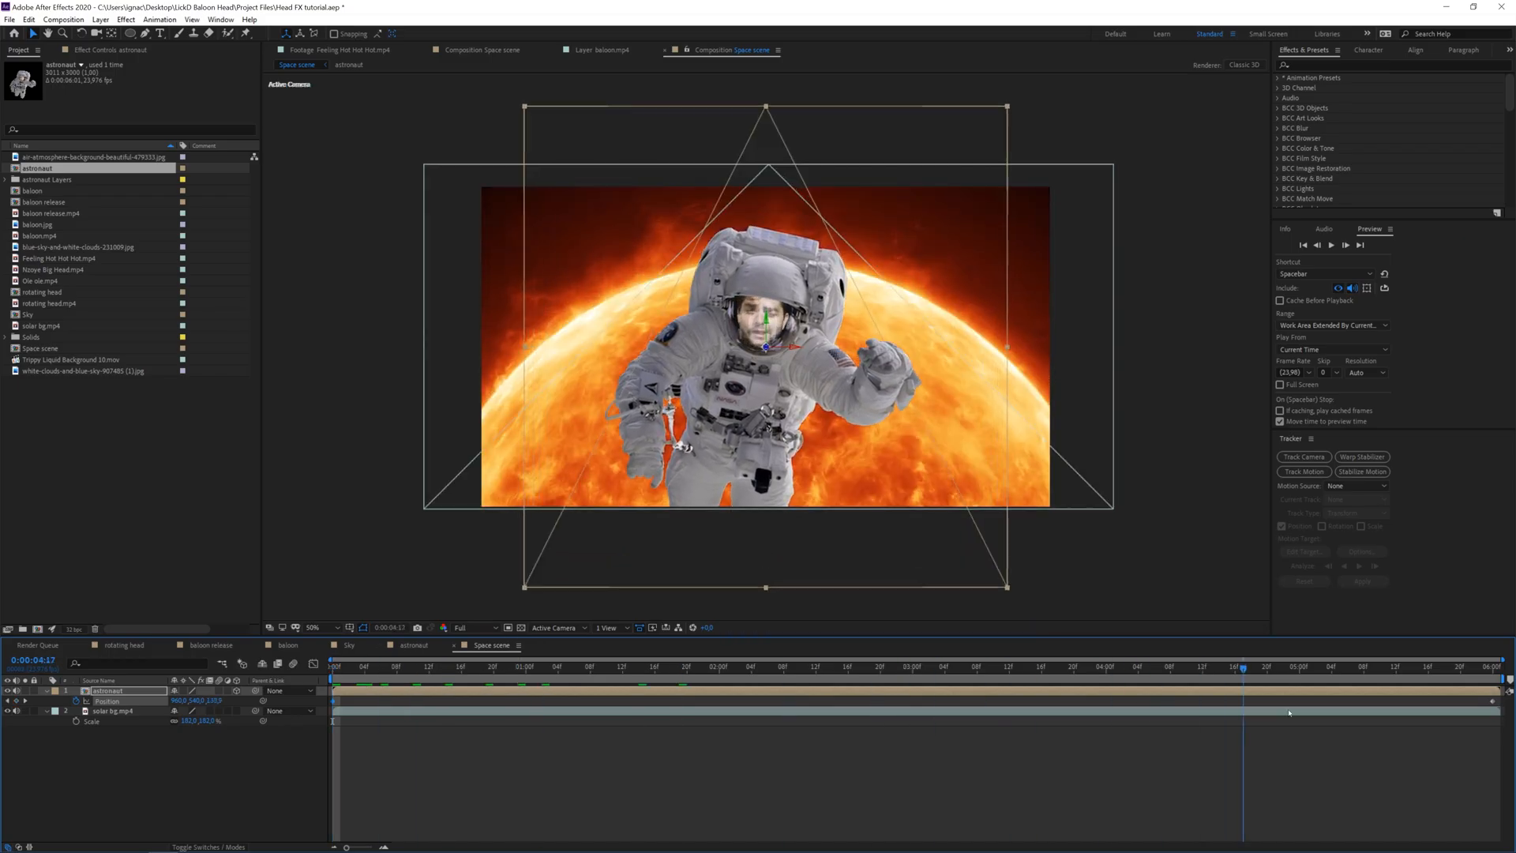
key("Home")
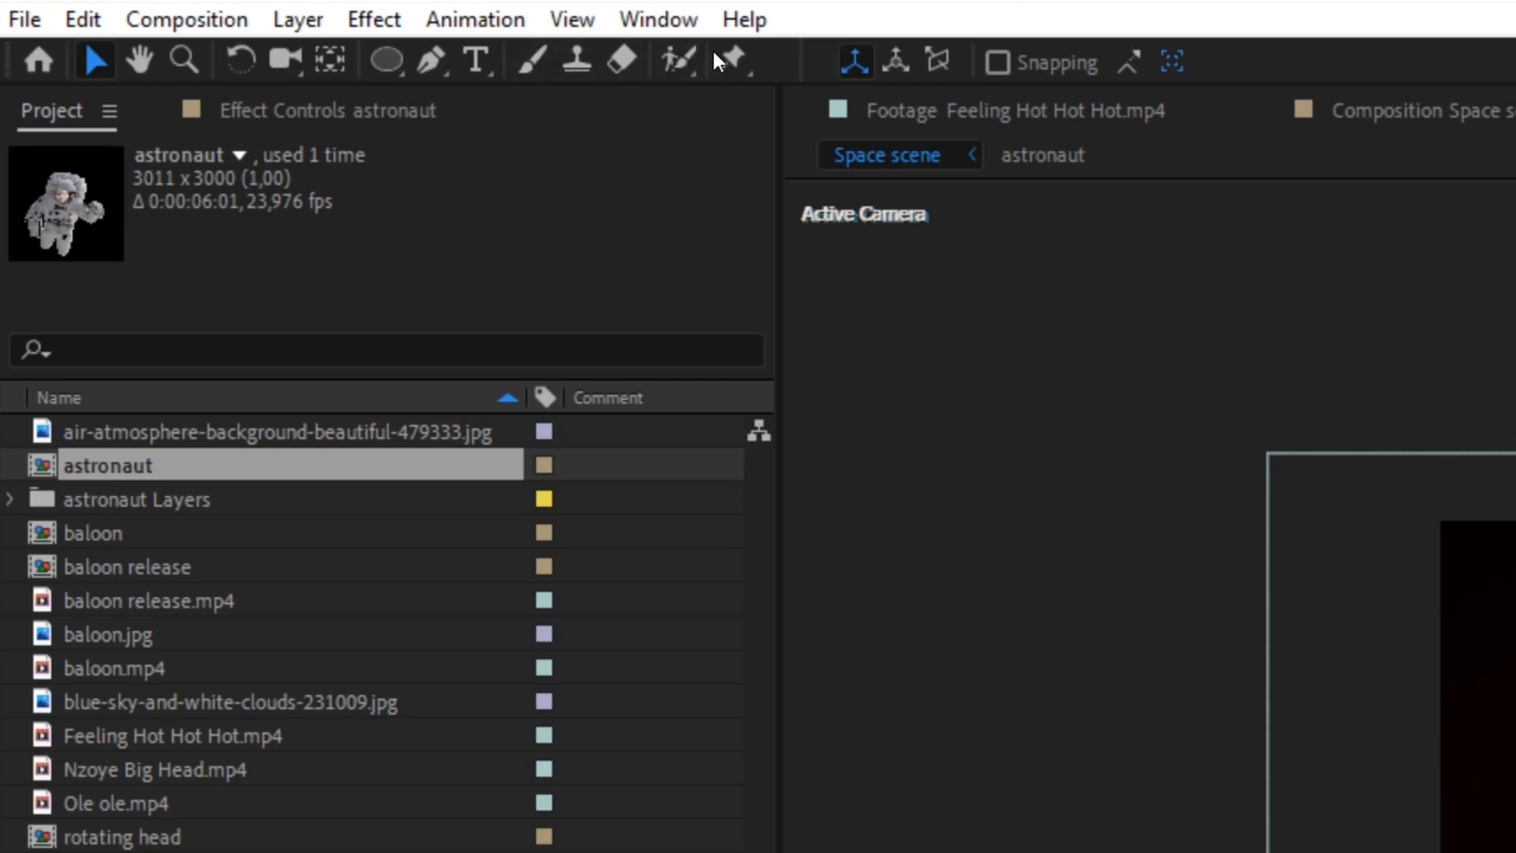
Start the Puppet Pin tool for deforming the astronaut.
left_click(732, 59)
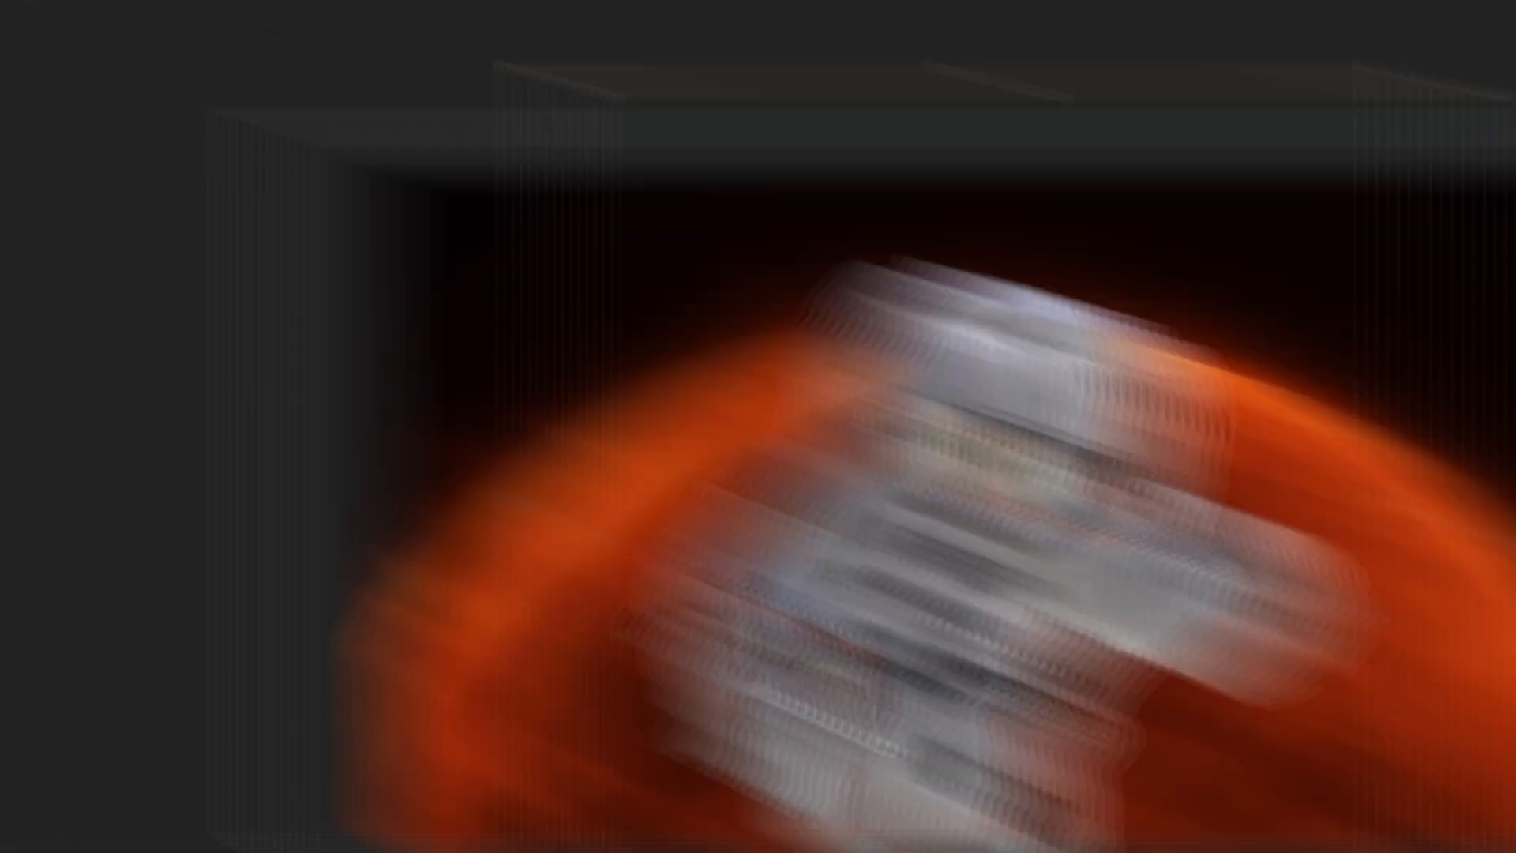